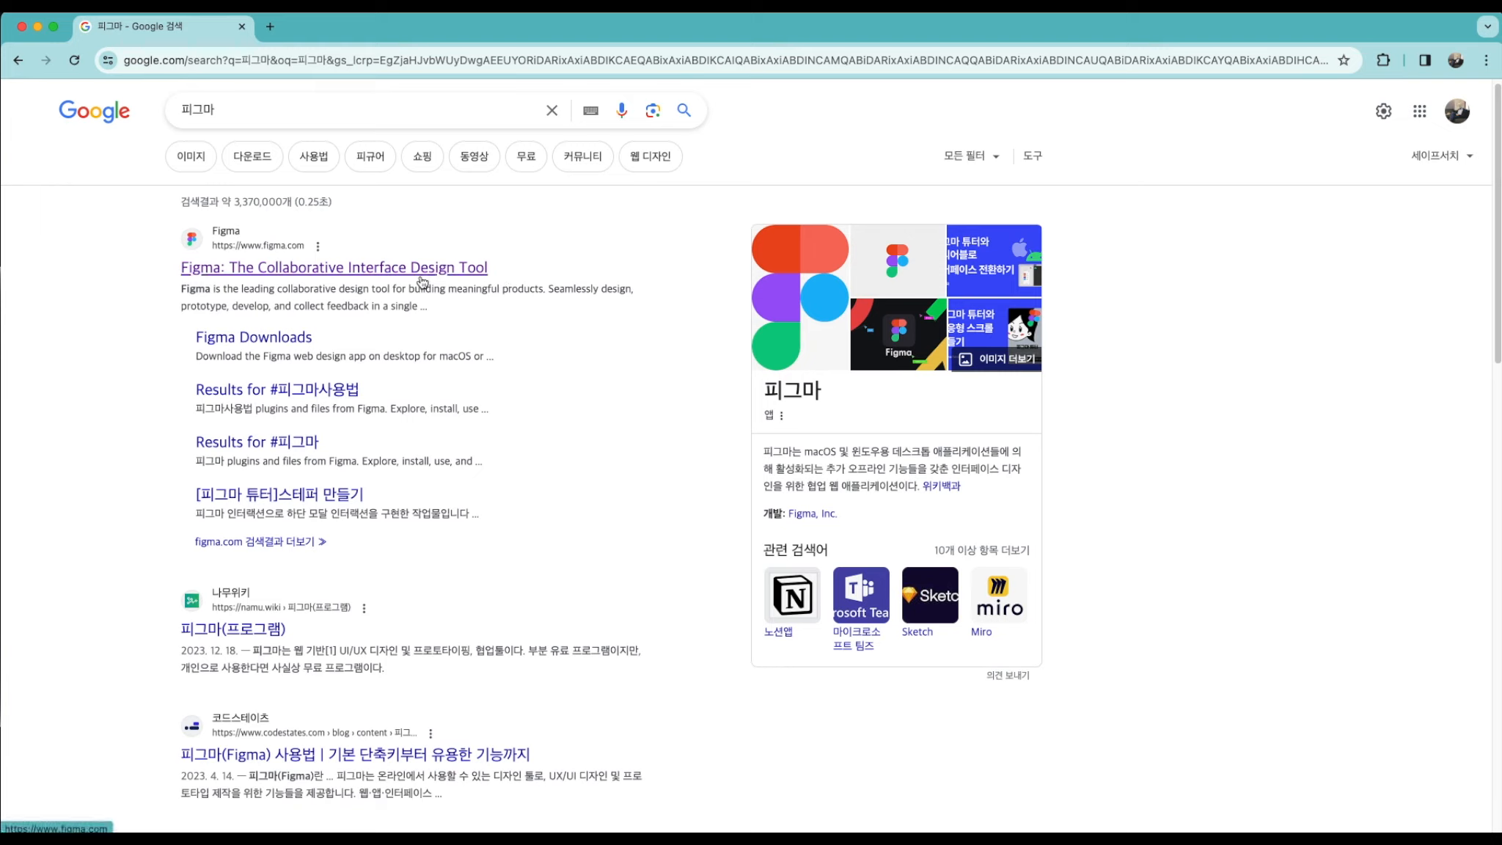
Step: Open the Figma website from the search results and advance through the file browser's quick tour
click(292, 336)
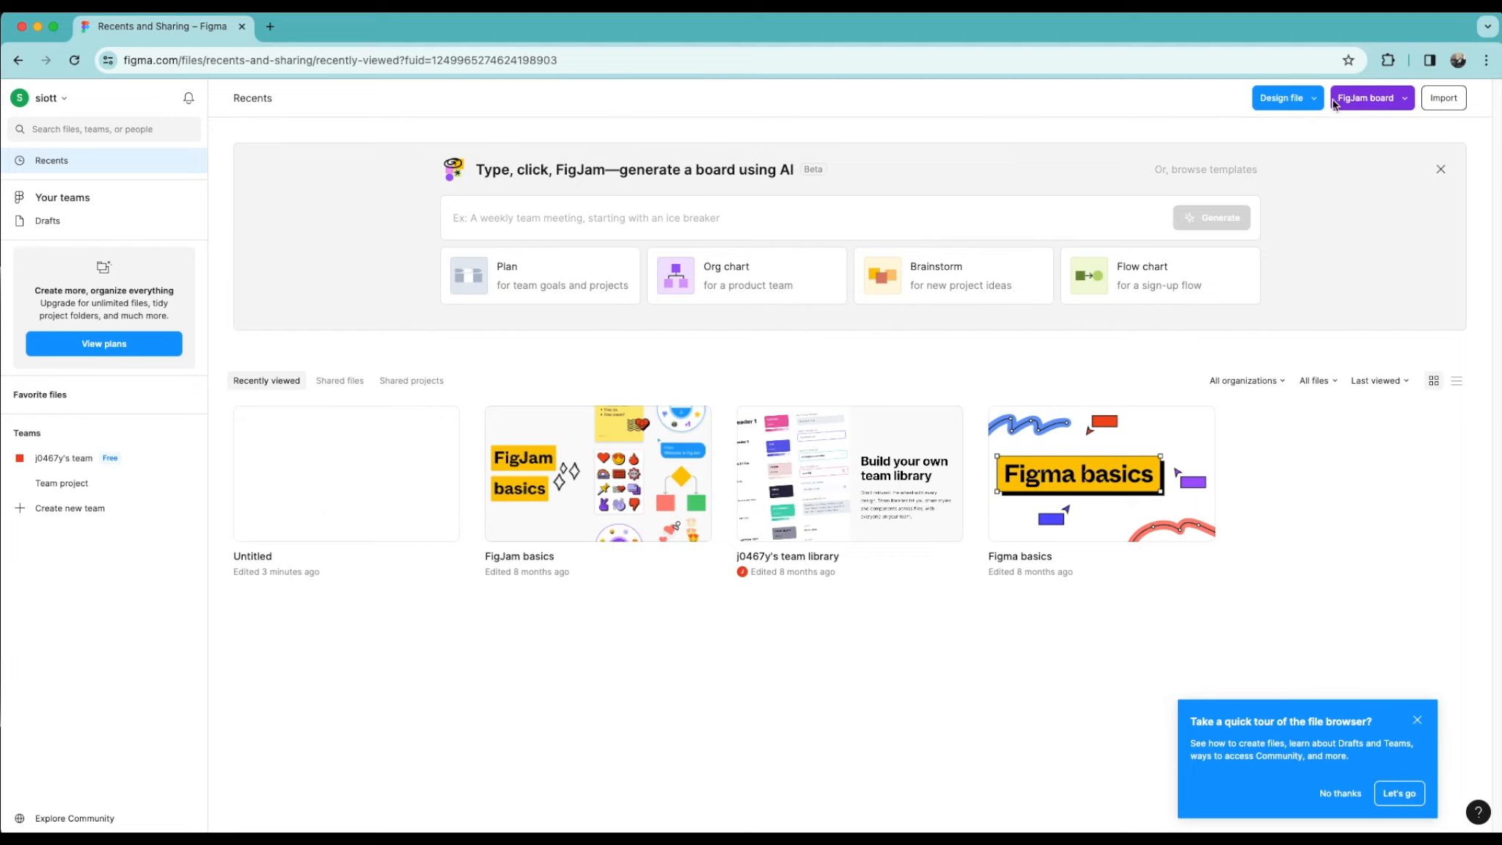
click(1402, 793)
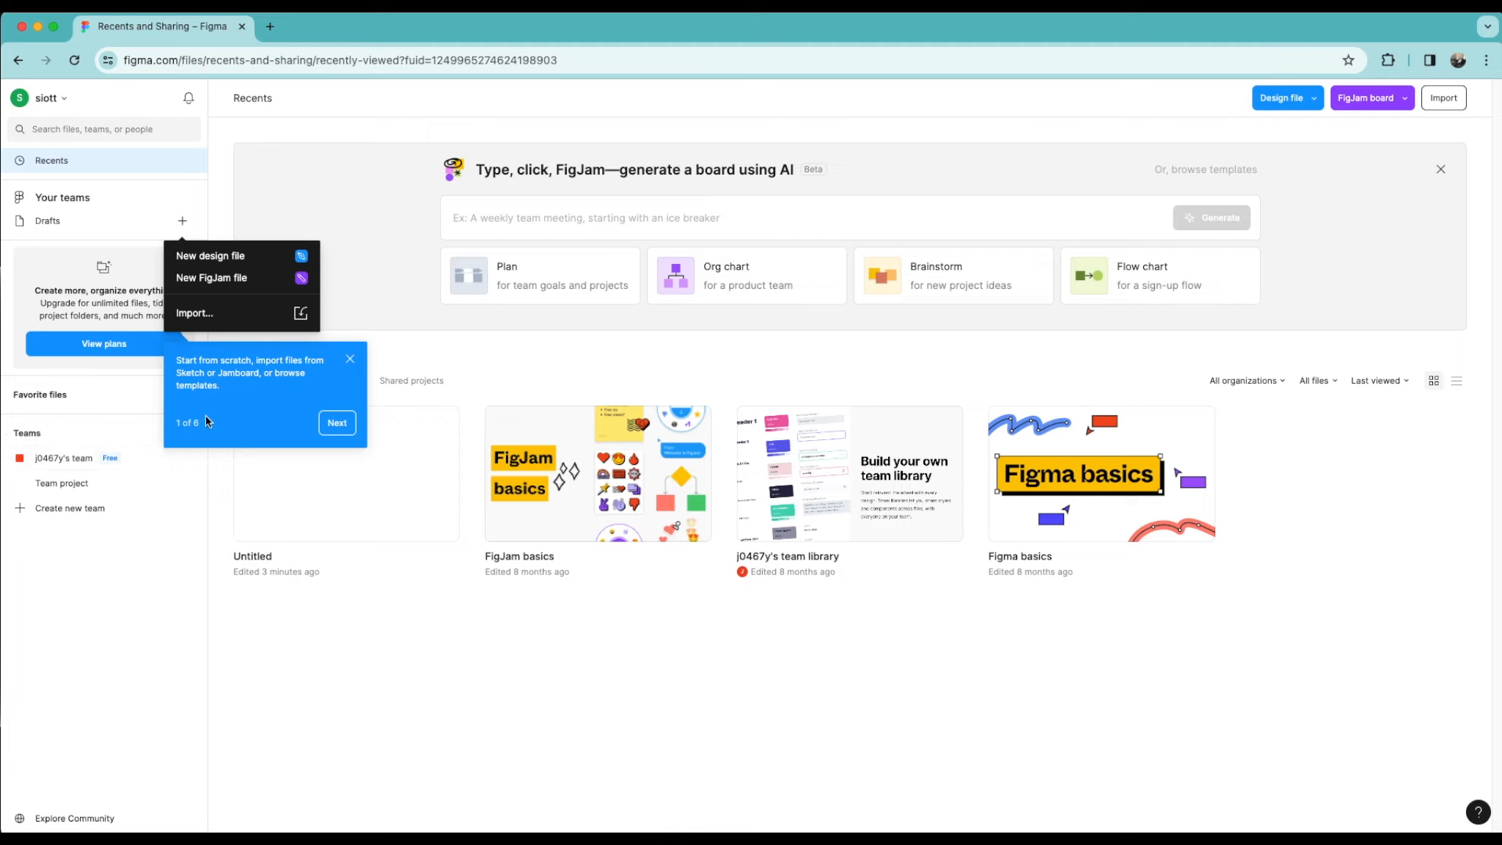
click(339, 423)
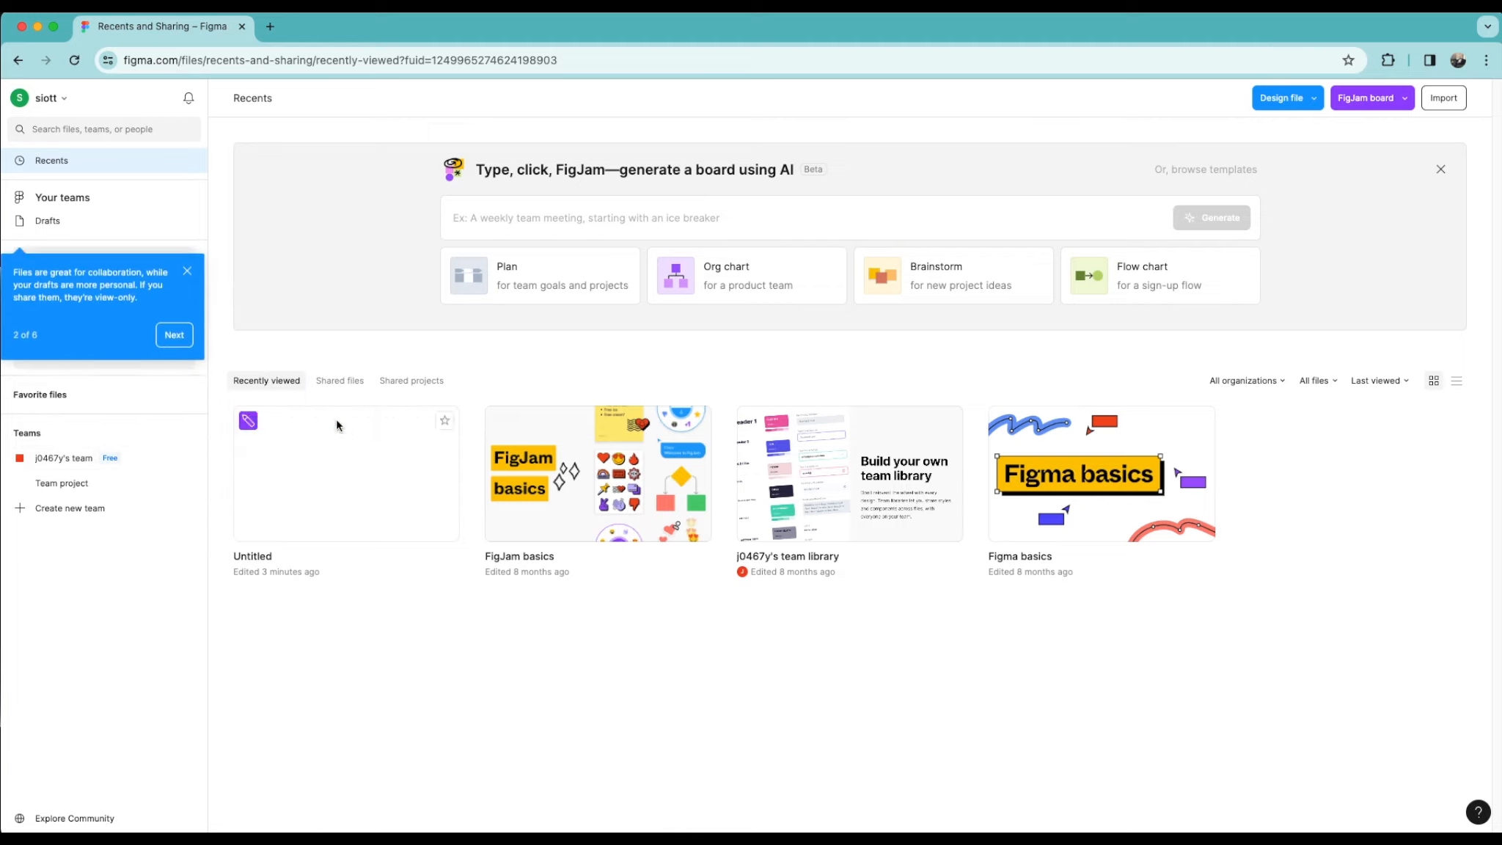
click(175, 328)
Step: Open the Untitled FigJam board from Drafts and dismiss the "Don't start from scratch" tip
click(45, 224)
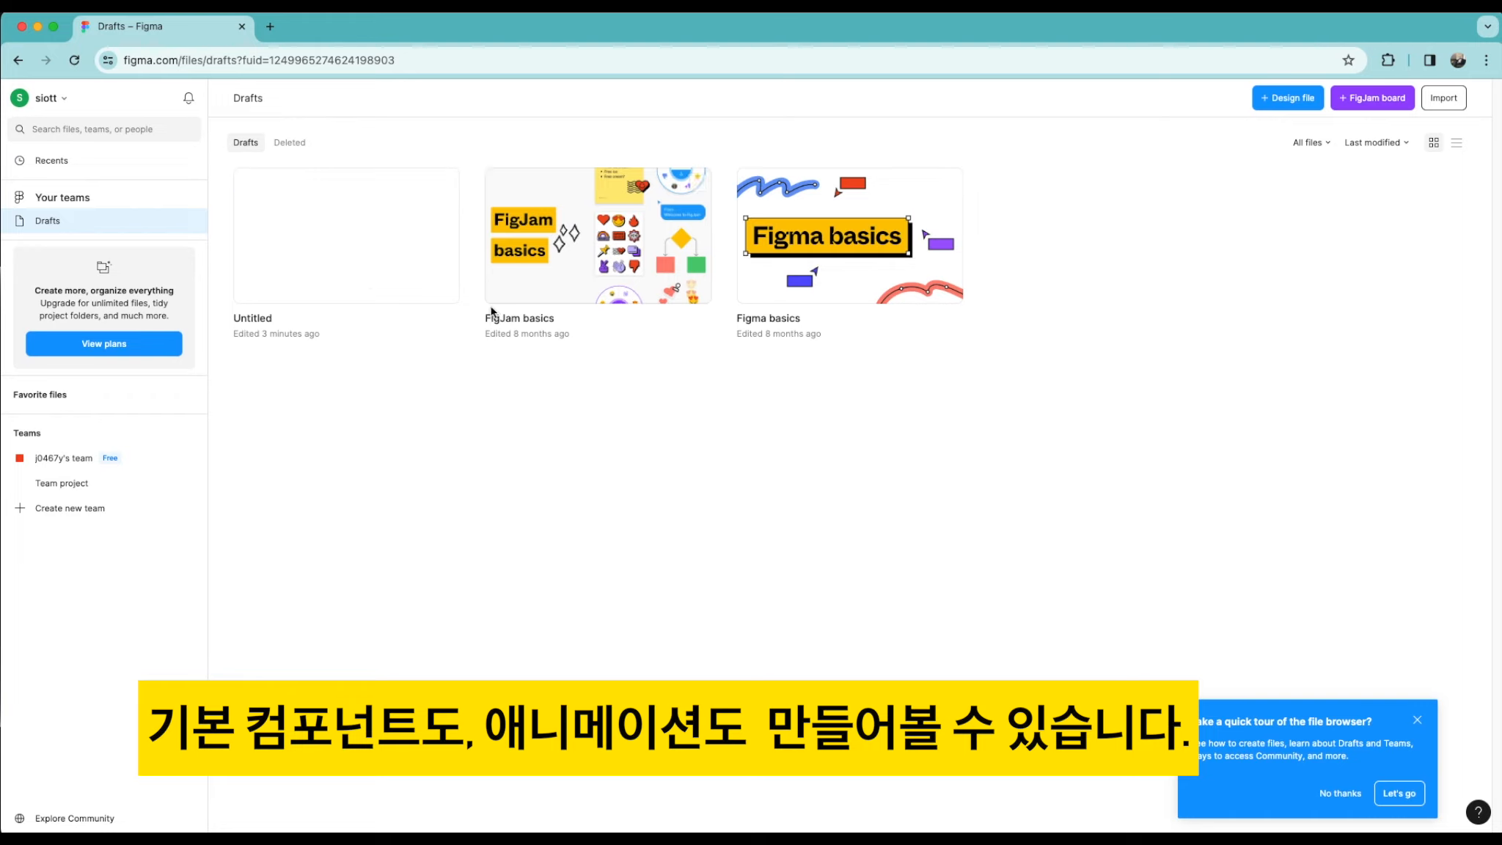
double_click(370, 217)
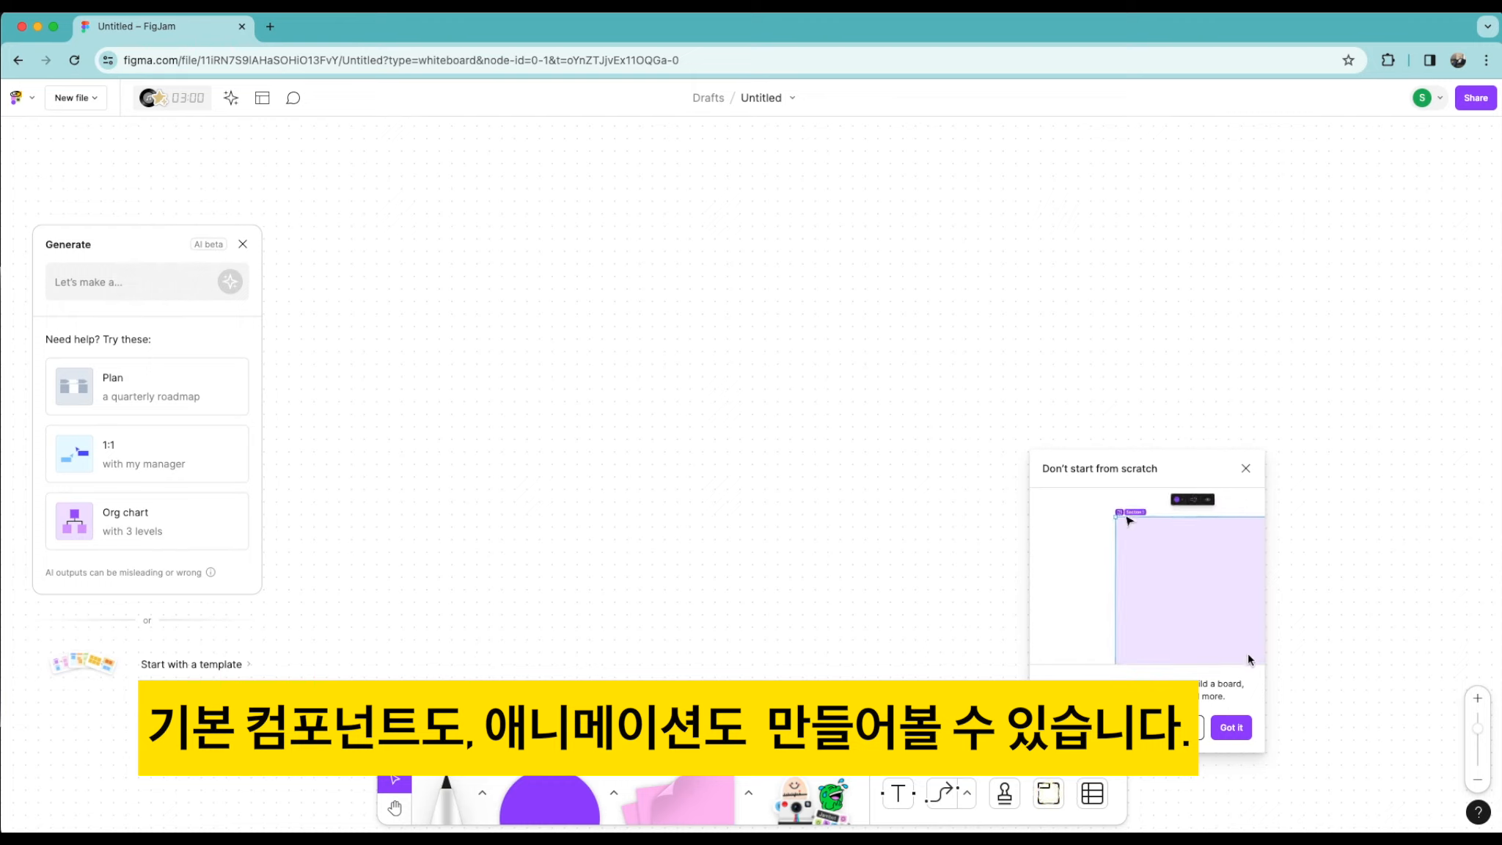
click(1246, 468)
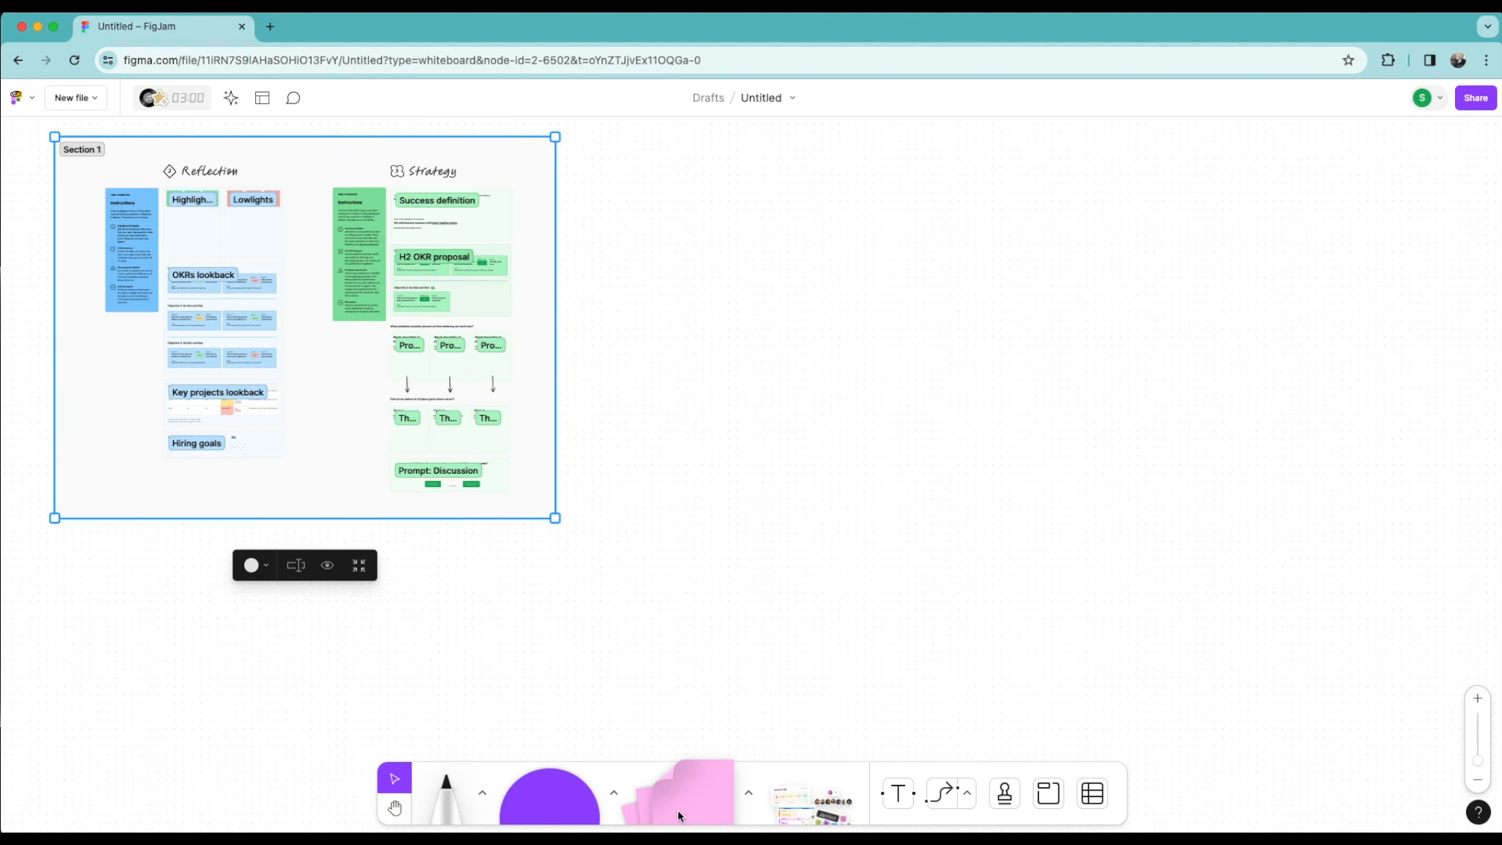
Step: Examine the sticky note, marker, shape, connector and stamp tools and their options
click(675, 811)
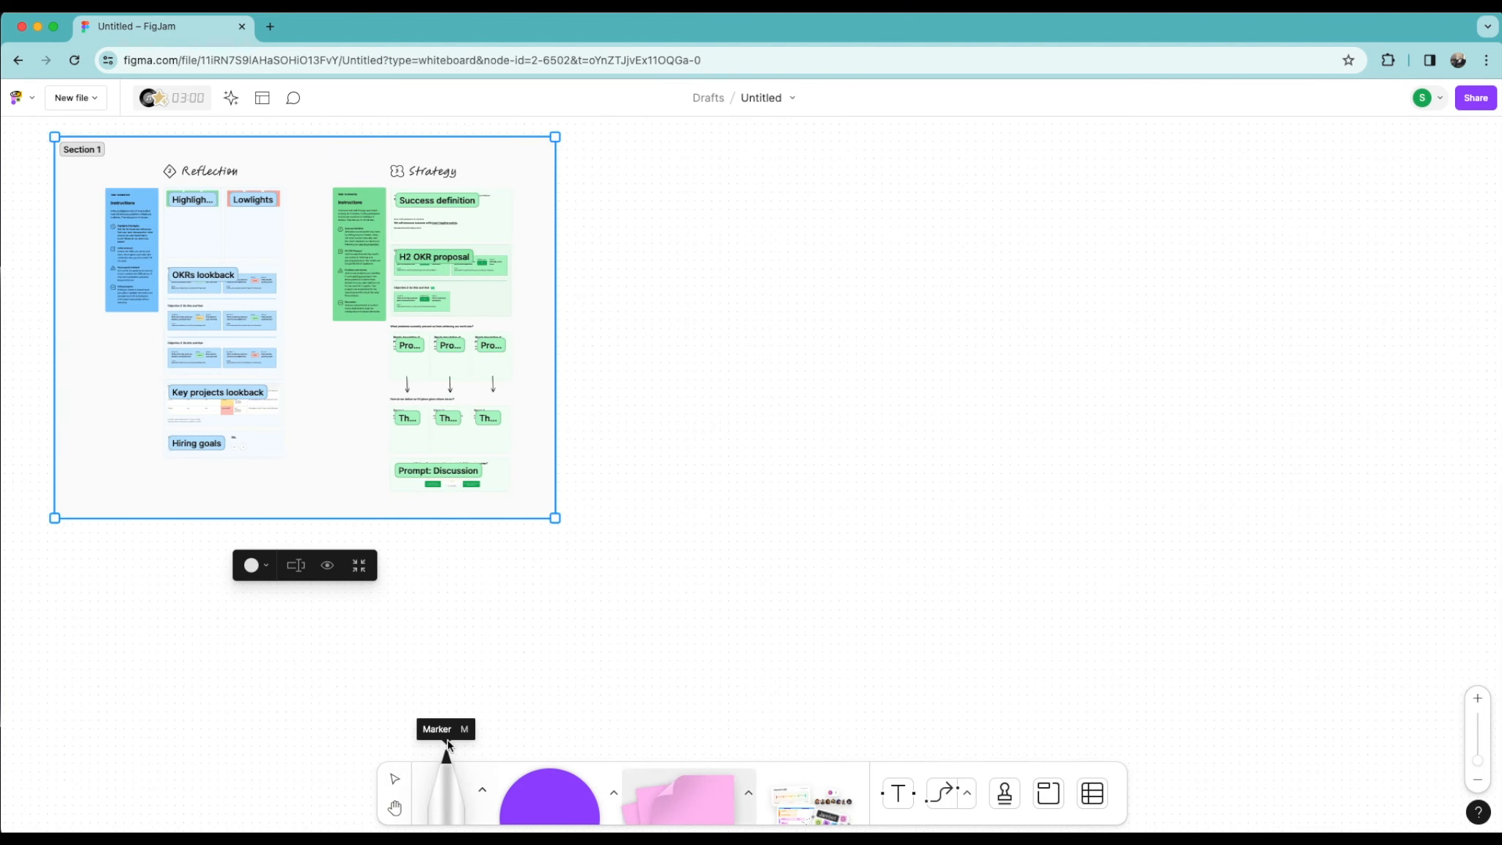
click(484, 805)
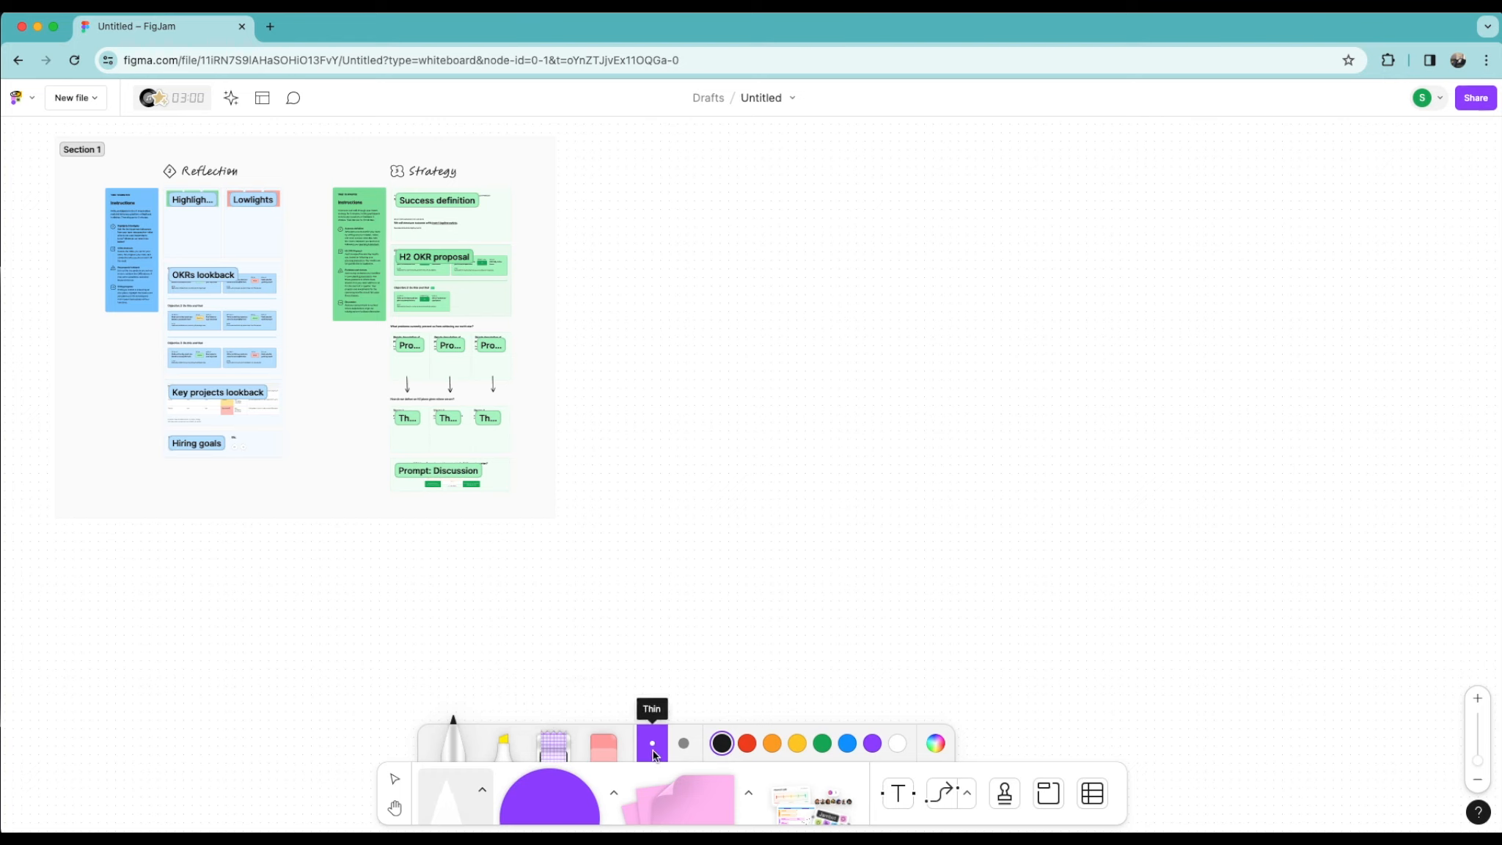
click(557, 798)
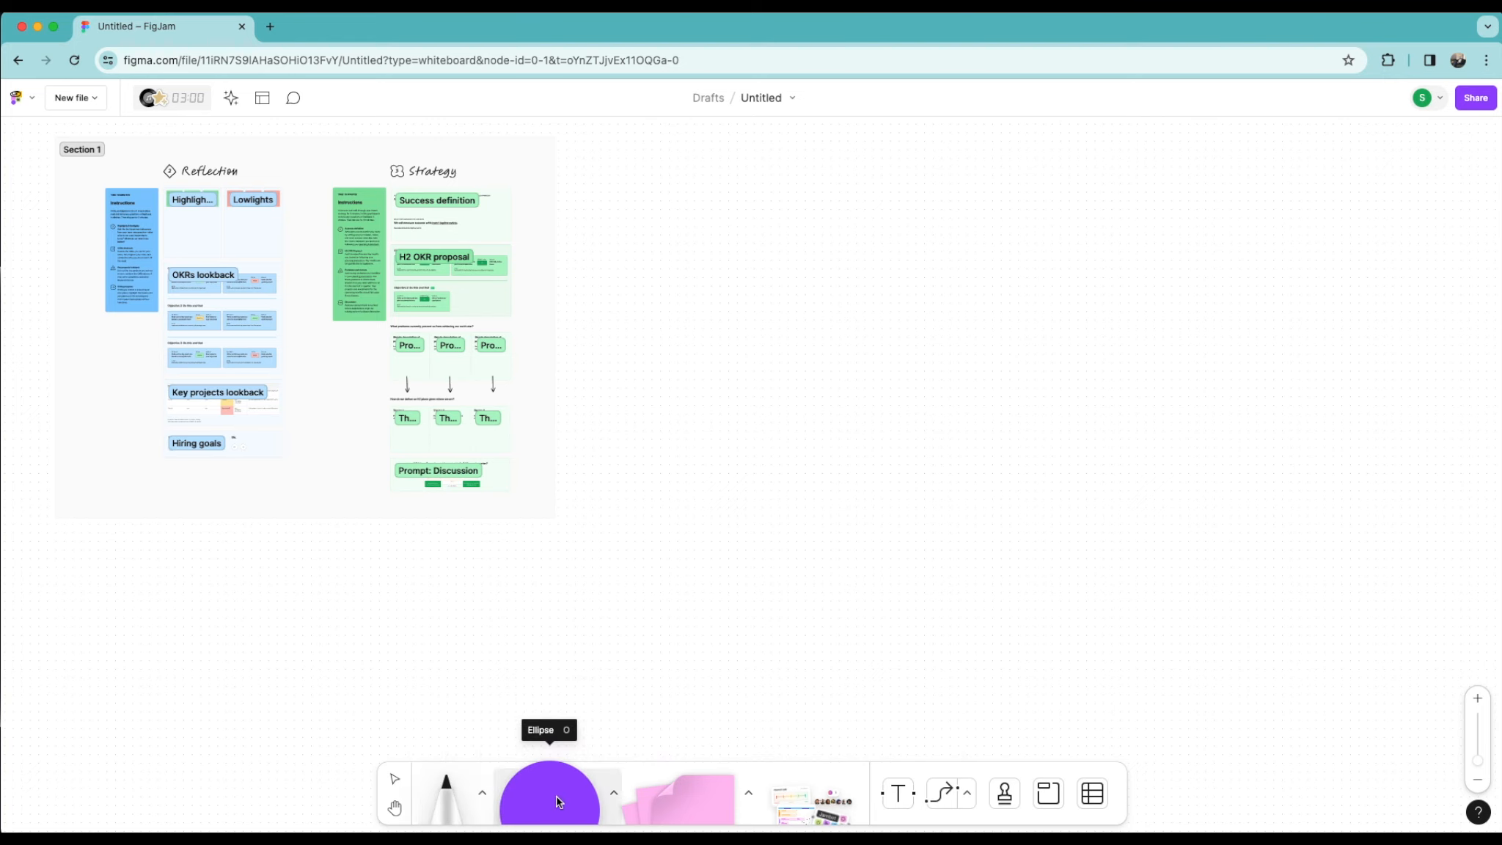
click(559, 794)
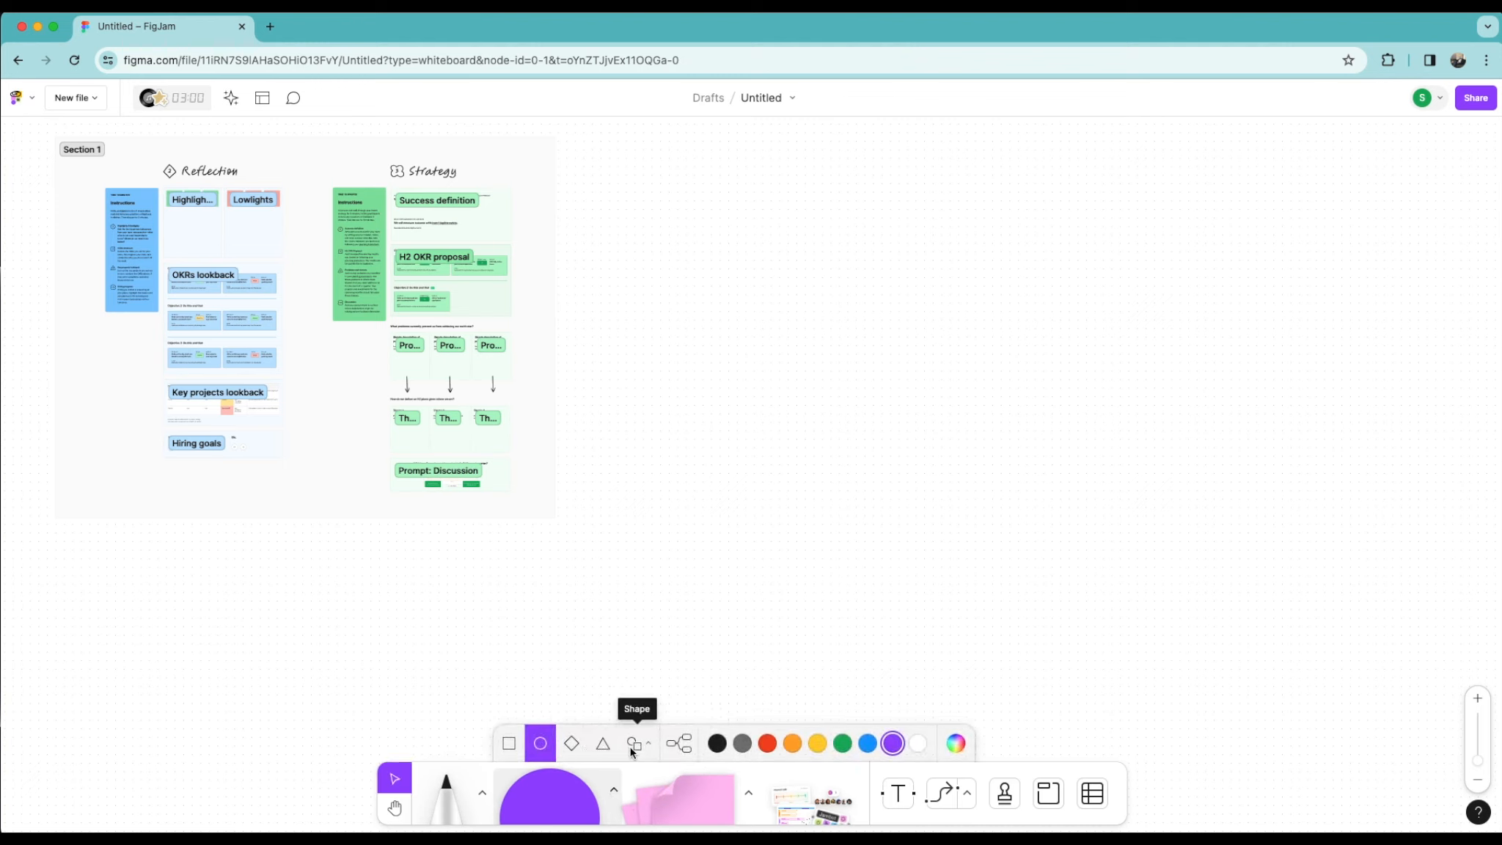
click(649, 745)
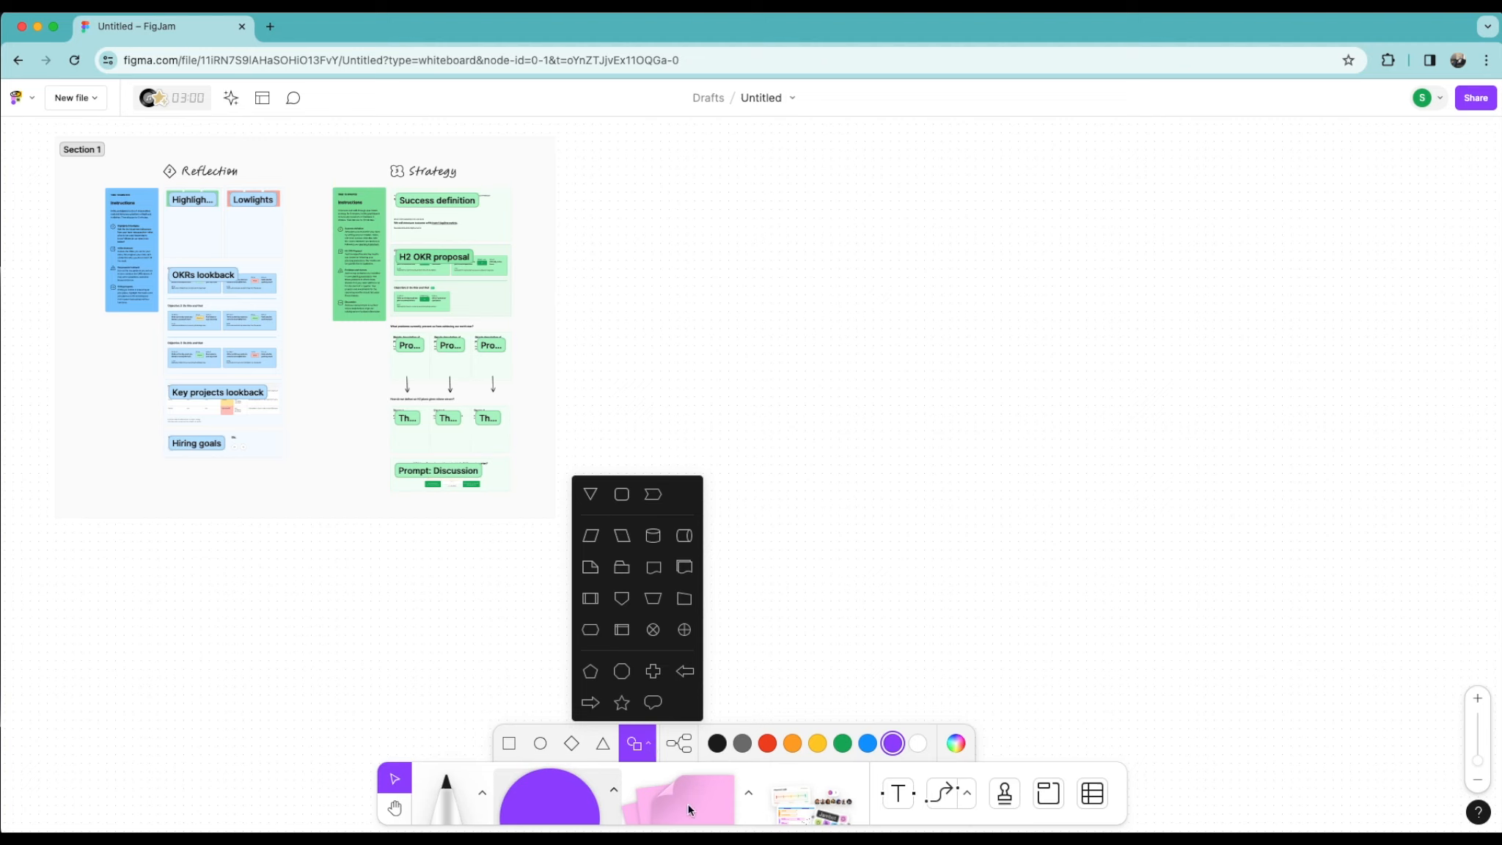
click(737, 804)
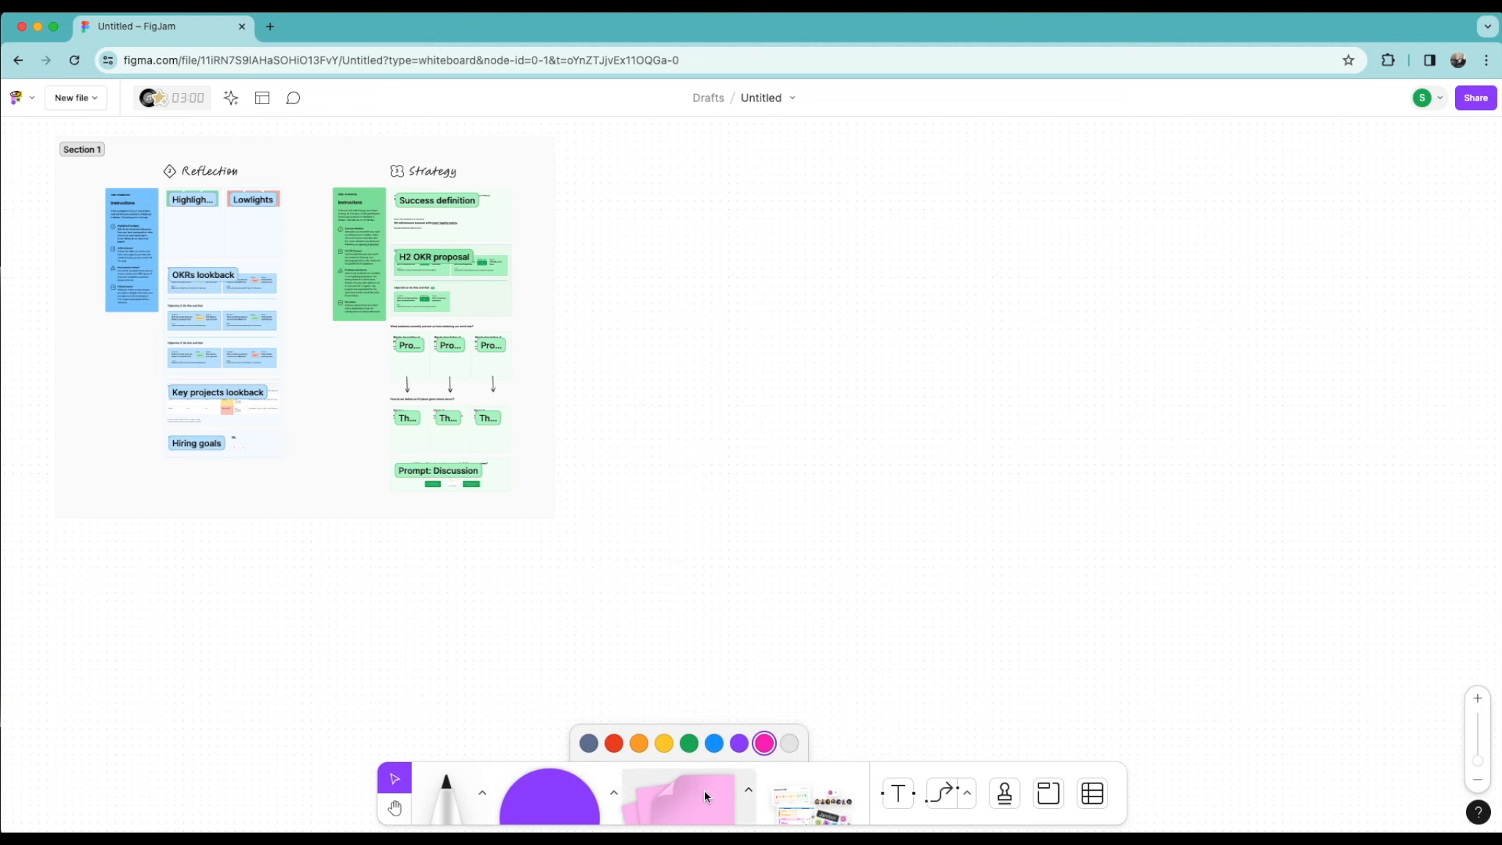
mouse_move(840, 816)
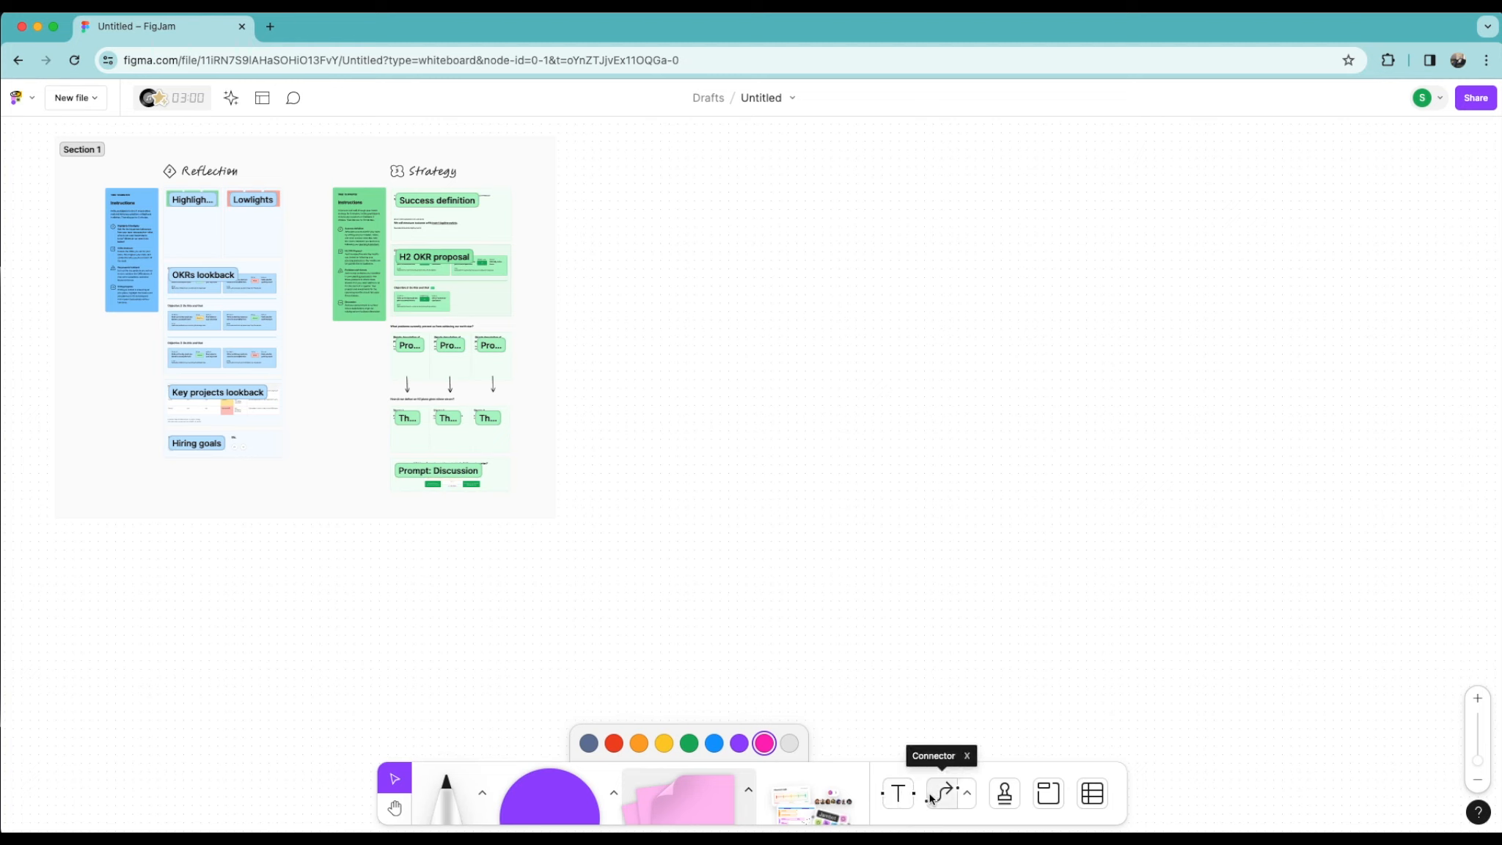
click(1005, 794)
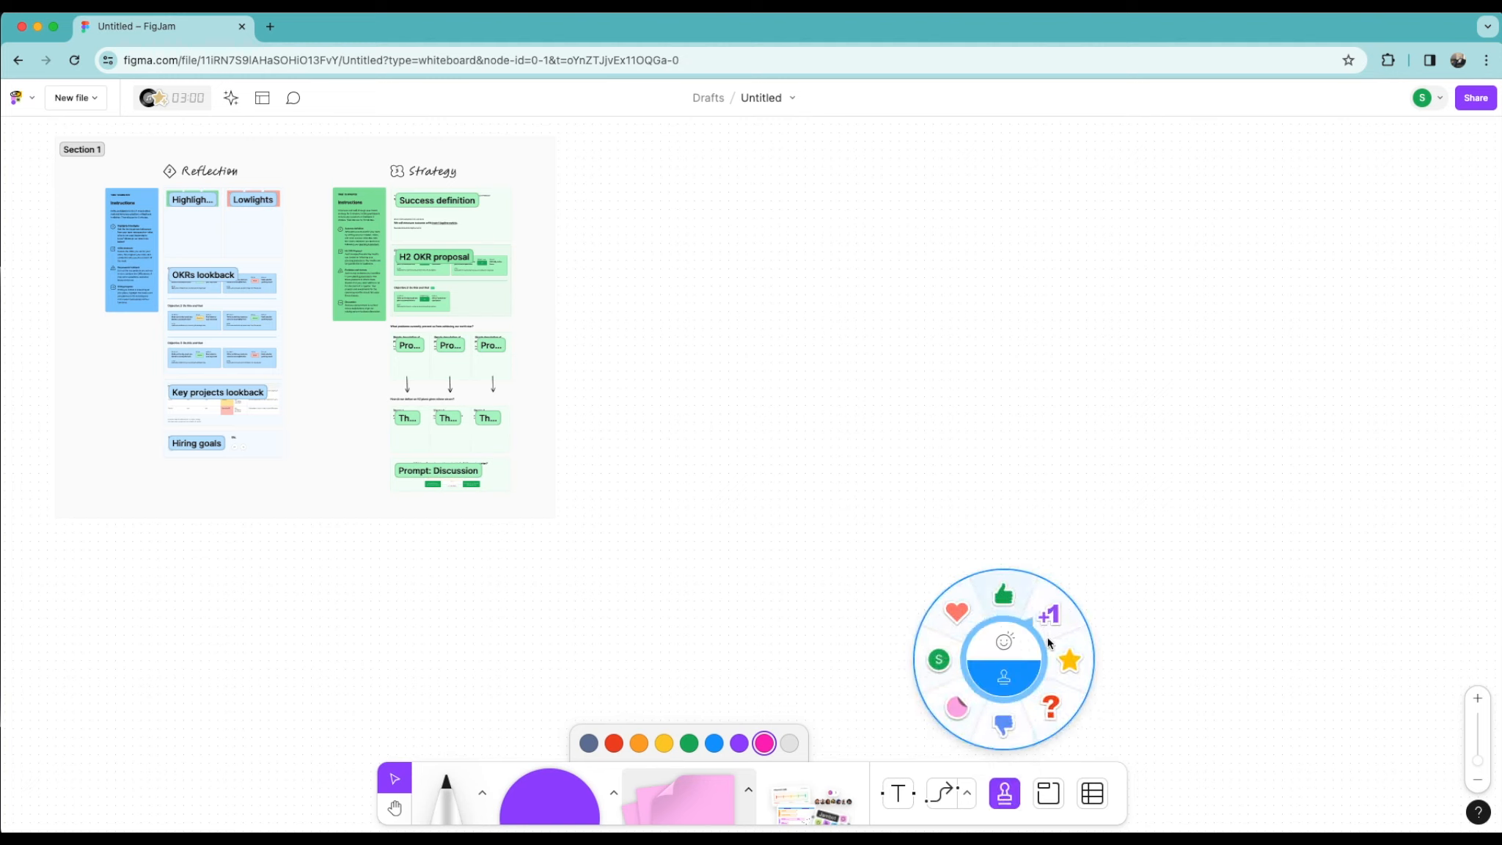
Step: Draw a new section beside Section 1, align its top edge with Section 1 and enlarge it well beyond Section 1's size
click(1049, 801)
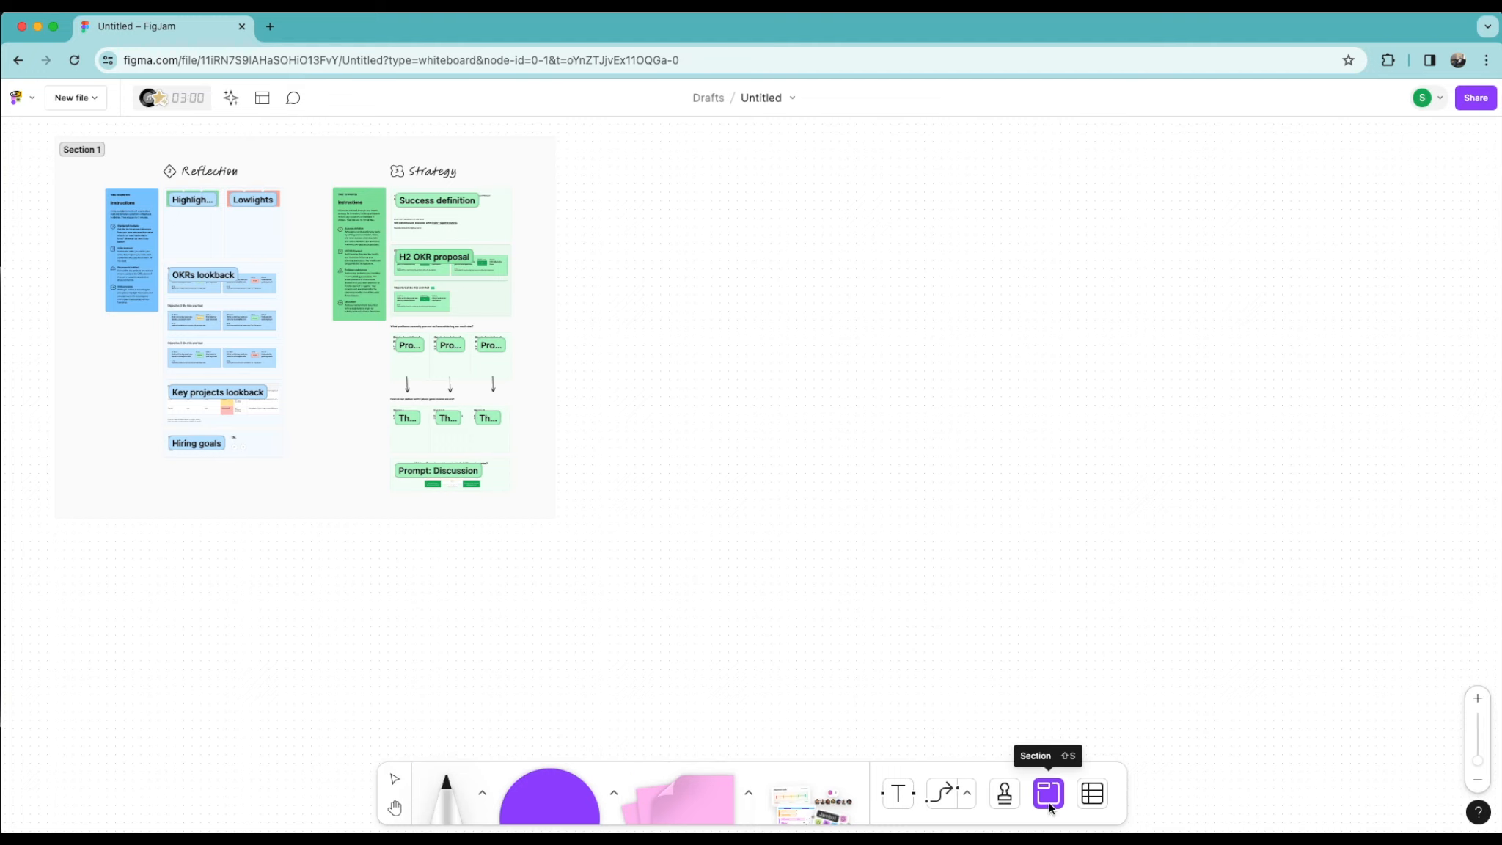
click(1090, 804)
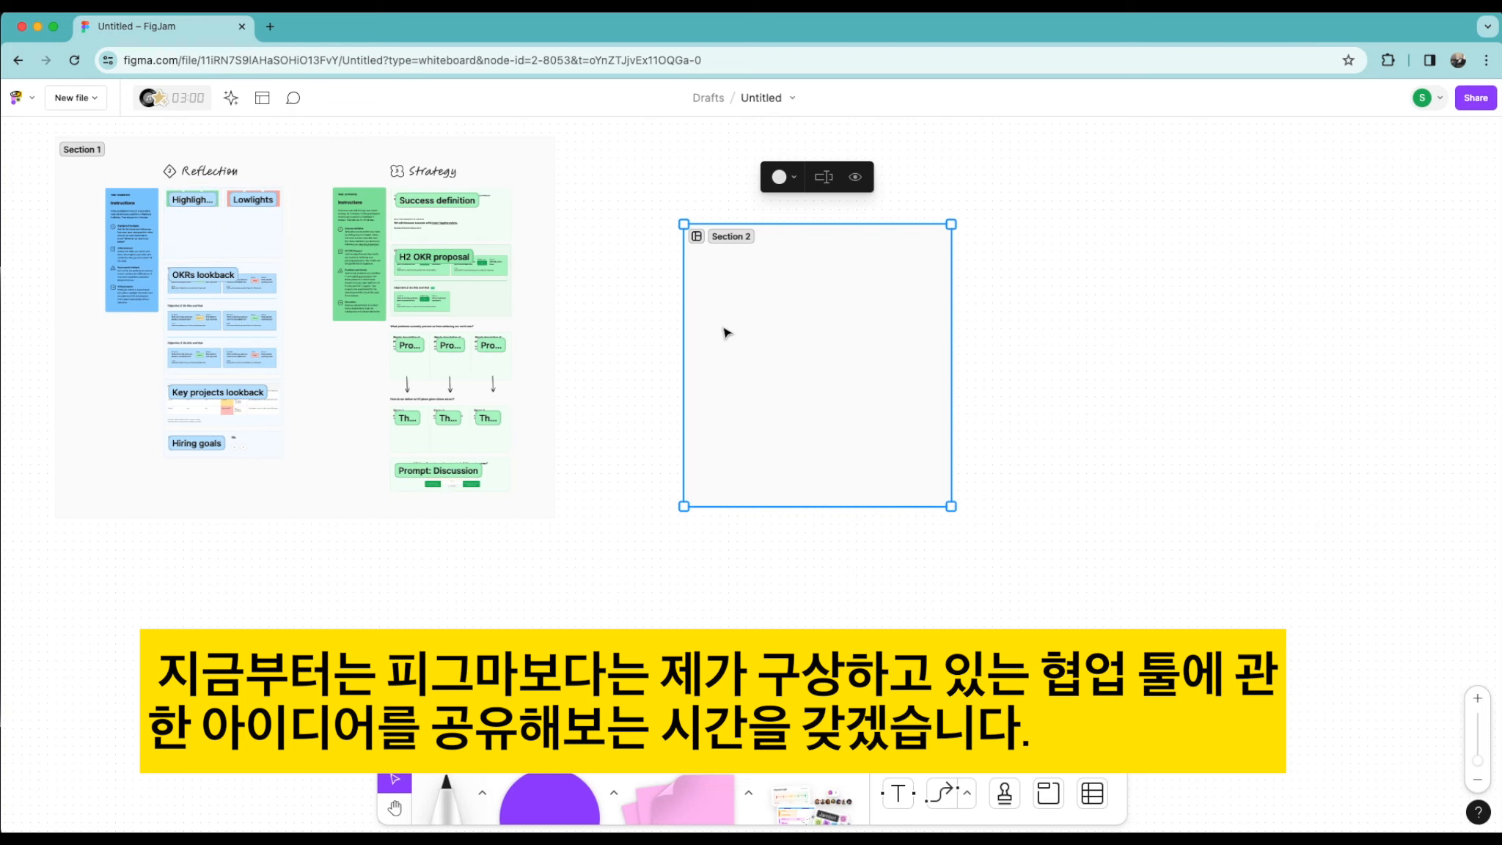
drag(952, 507, 1274, 629)
drag(1039, 476, 945, 393)
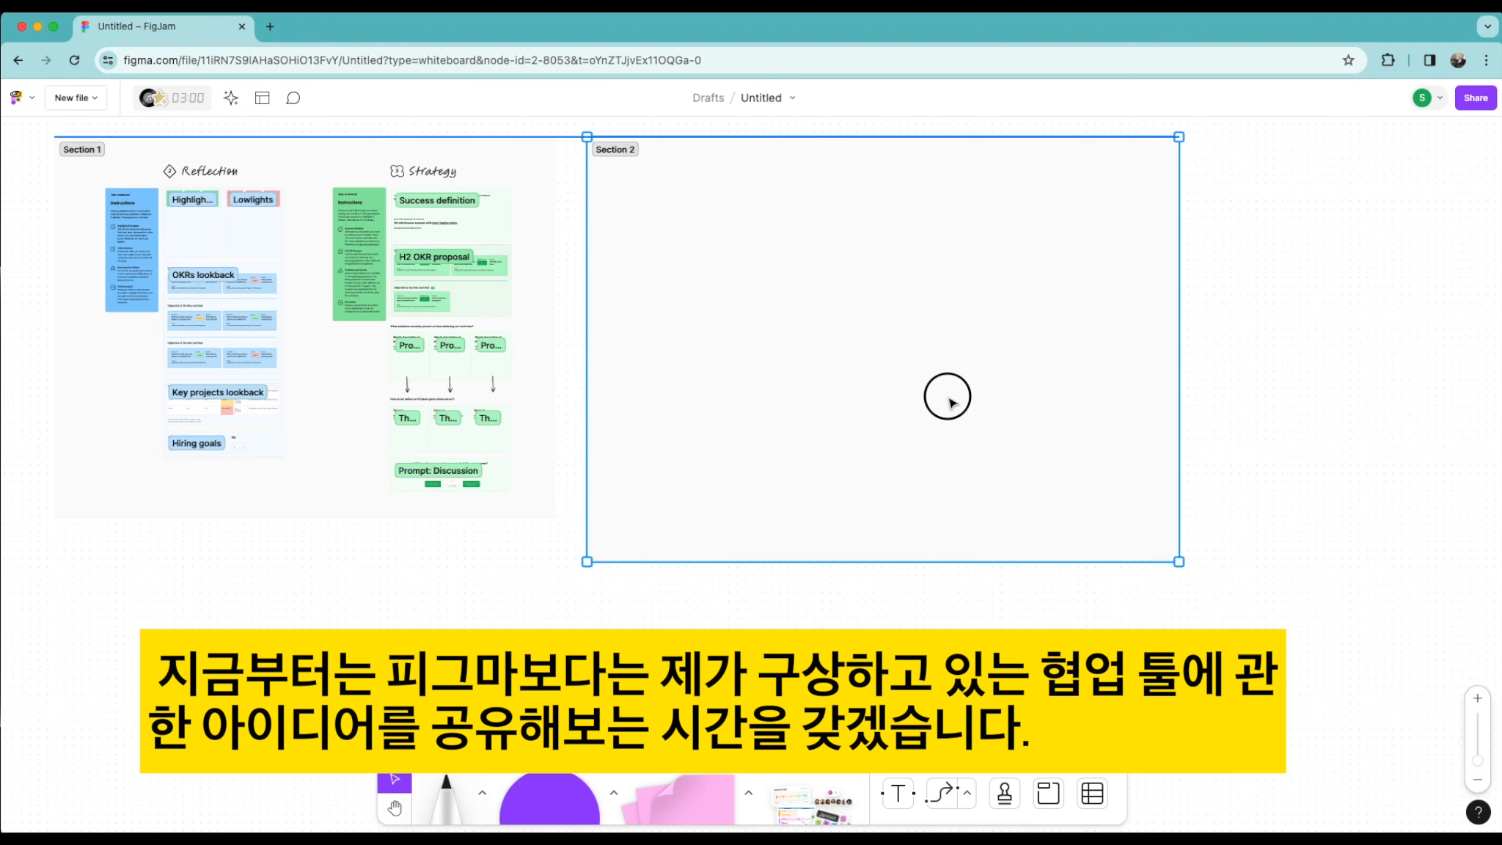
drag(1204, 592, 1303, 679)
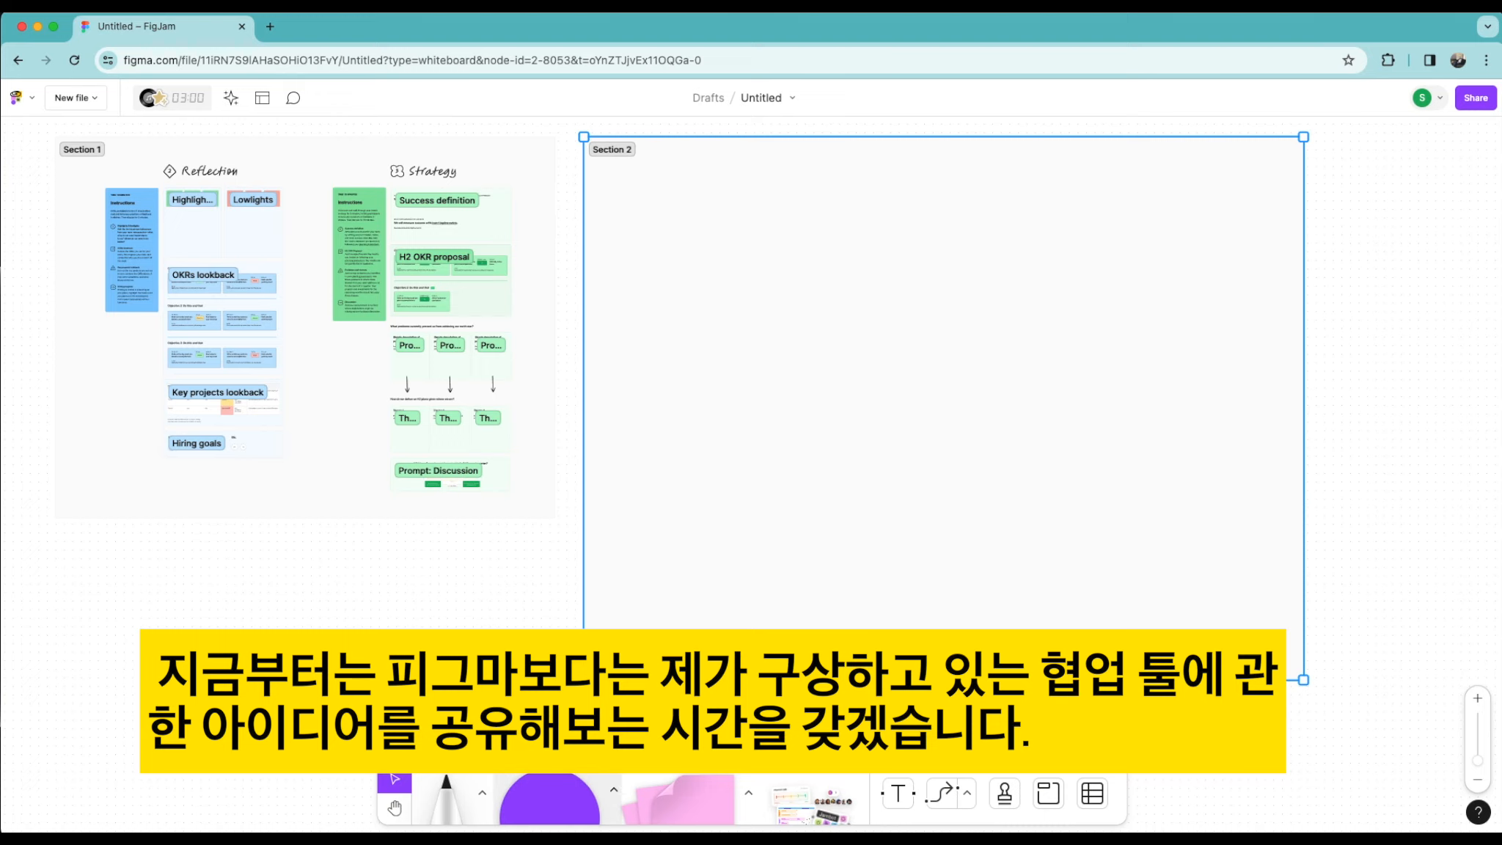
Step: Draw a small purple rectangle in the upper-left corner of Section 2 and adjust its position
click(550, 799)
mouse_move(607, 175)
mouse_down()
mouse_move(636, 227)
mouse_move(728, 266)
mouse_up()
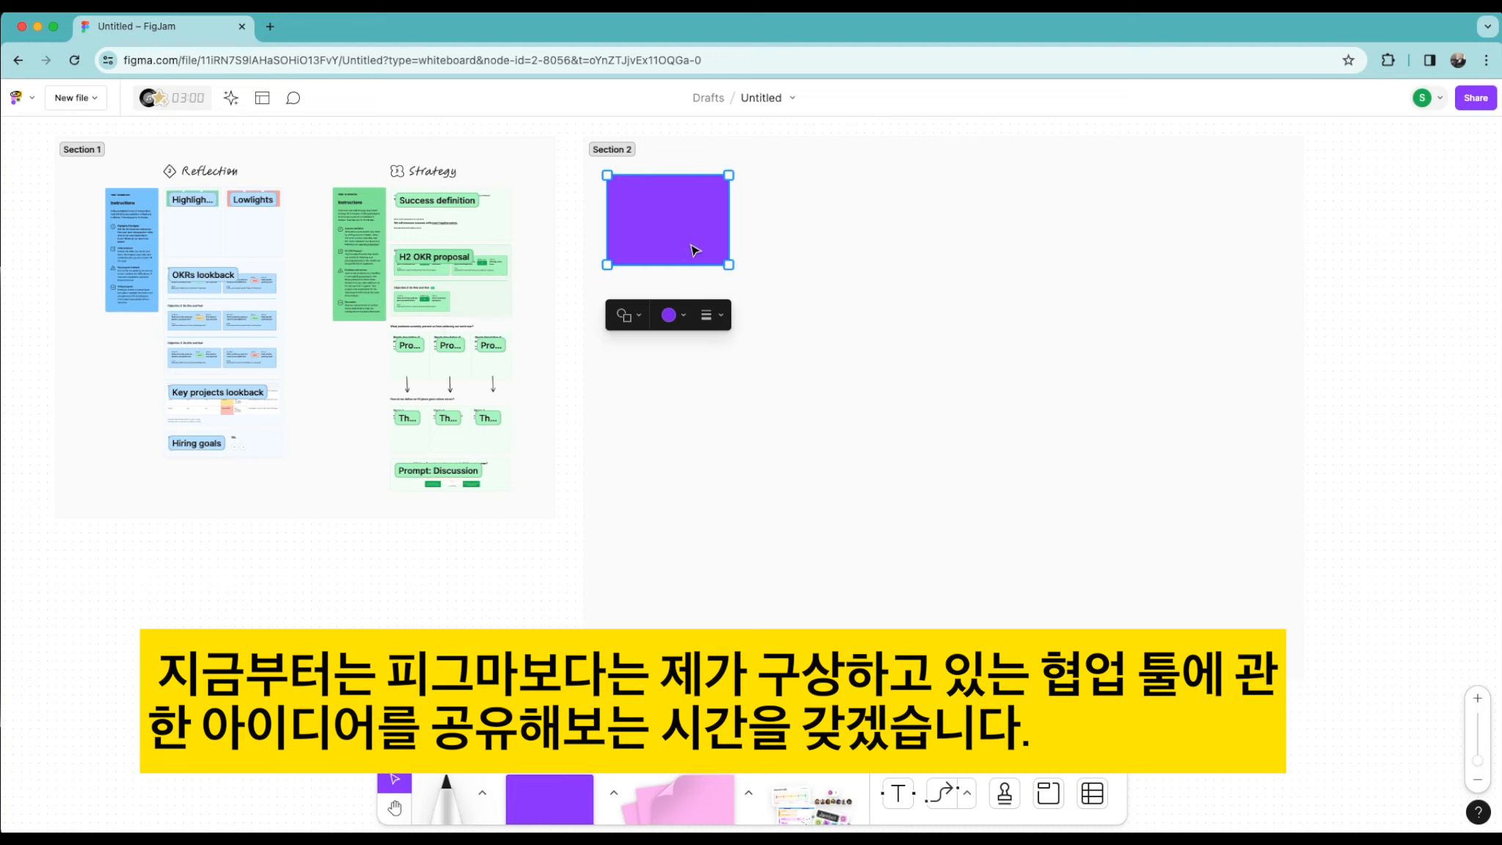
mouse_move(687, 245)
mouse_down()
mouse_move(687, 325)
mouse_move(685, 264)
mouse_up()
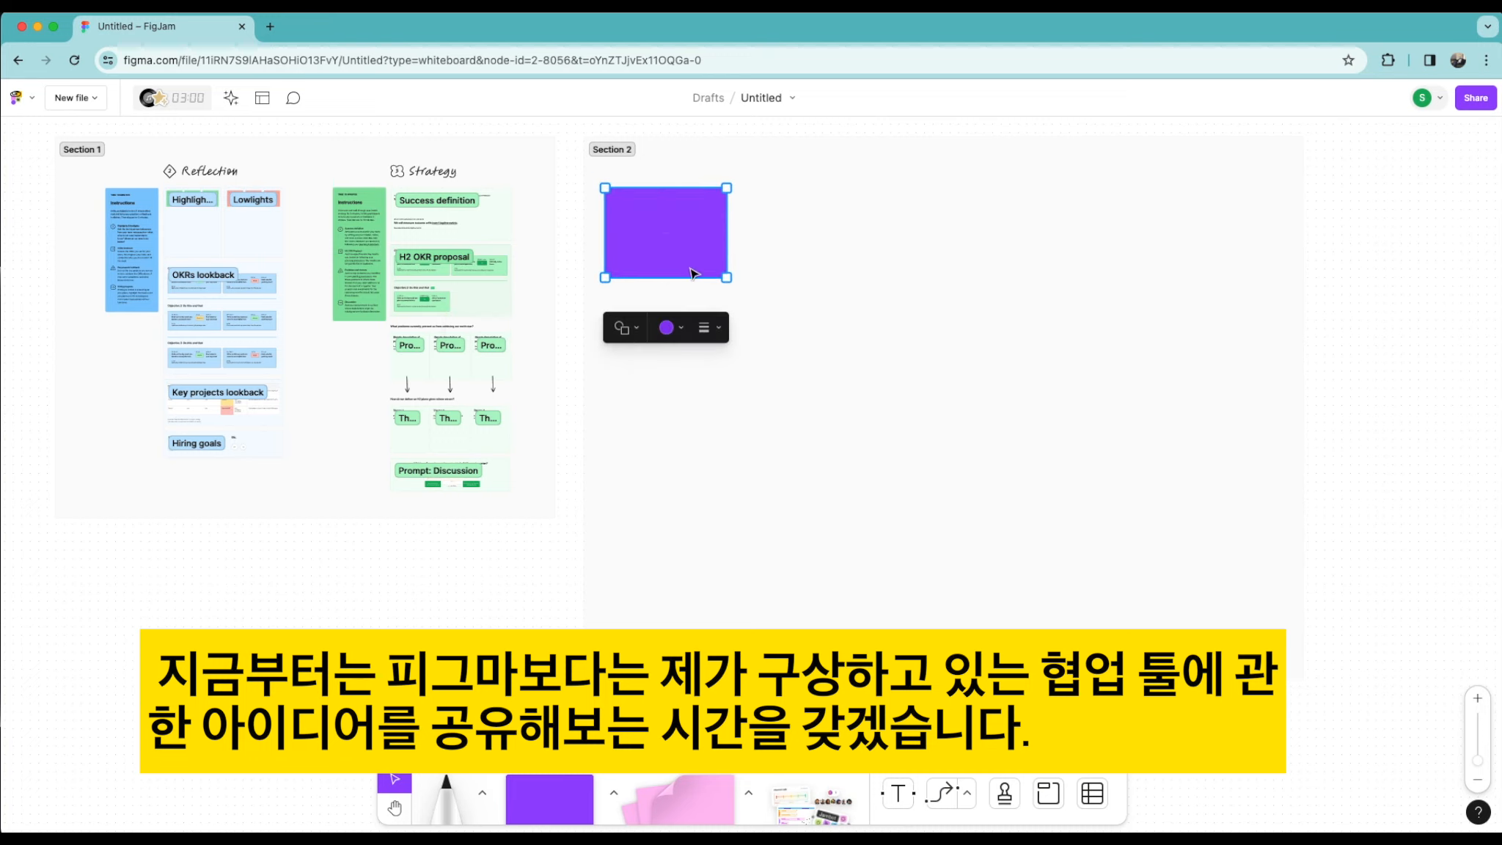
Step: Duplicate the purple rectangle to form a vertical column of four along Section 2's left side
click(715, 397)
click(683, 270)
drag(684, 270, 682, 393)
click(671, 242)
drag(671, 241, 697, 620)
click(799, 229)
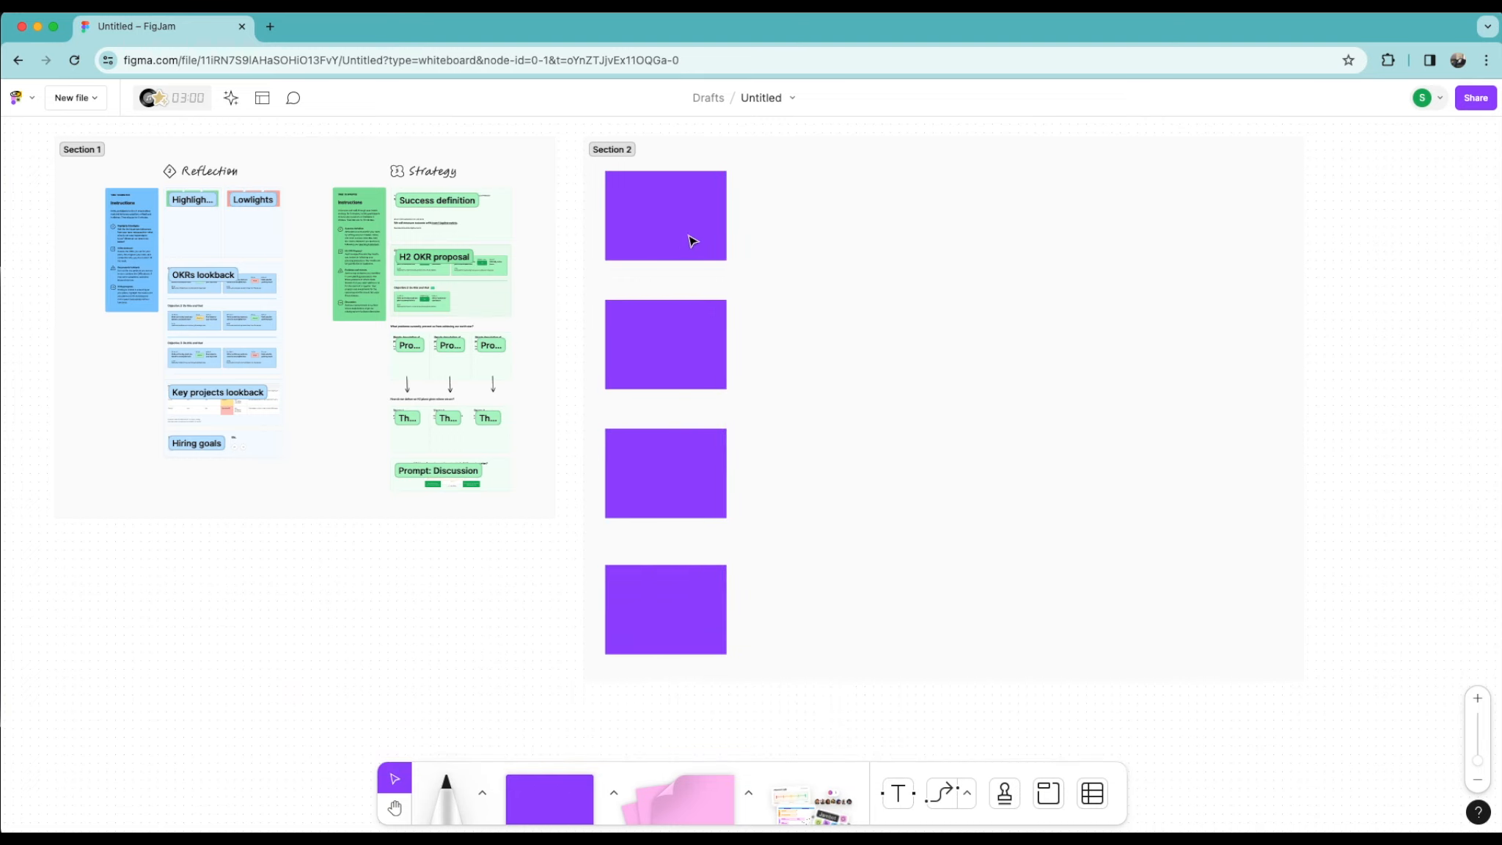
Step: Handwrite labels numbered 1 to 4 on the purple rectangles from top to bottom with the thin black marker
click(449, 794)
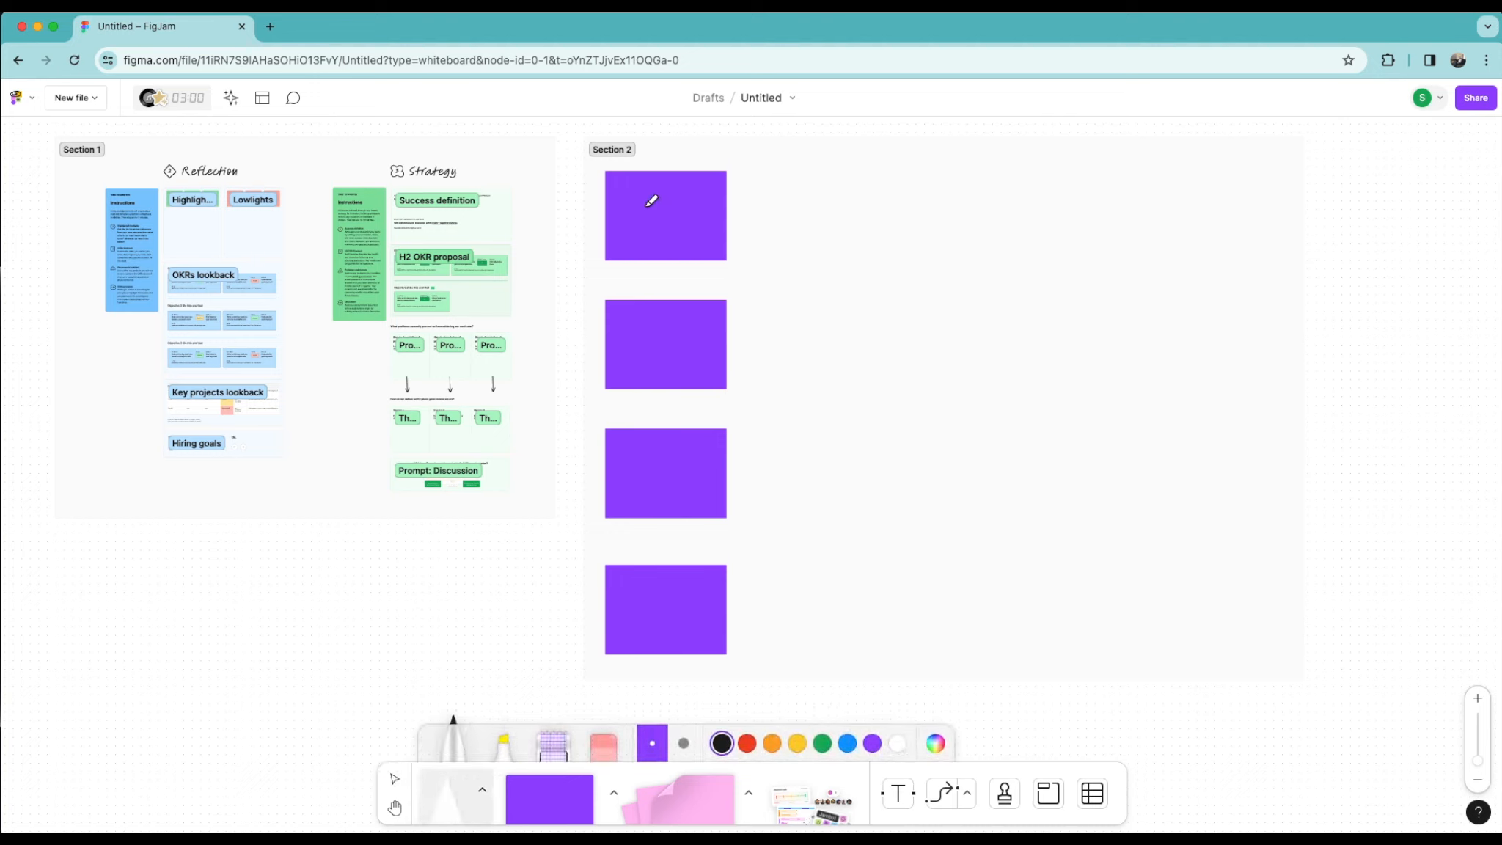
drag(639, 220, 654, 207)
mouse_move(656, 226)
mouse_down()
mouse_move(679, 205)
mouse_move(682, 242)
mouse_move(706, 230)
mouse_up()
drag(668, 327, 681, 346)
drag(661, 453, 655, 486)
drag(672, 593, 682, 627)
Step: Divide Section 2 with washi tape: a vertical strip beside the purple column and a horizontal strip between its second and third rectangles
click(554, 740)
drag(756, 139, 755, 680)
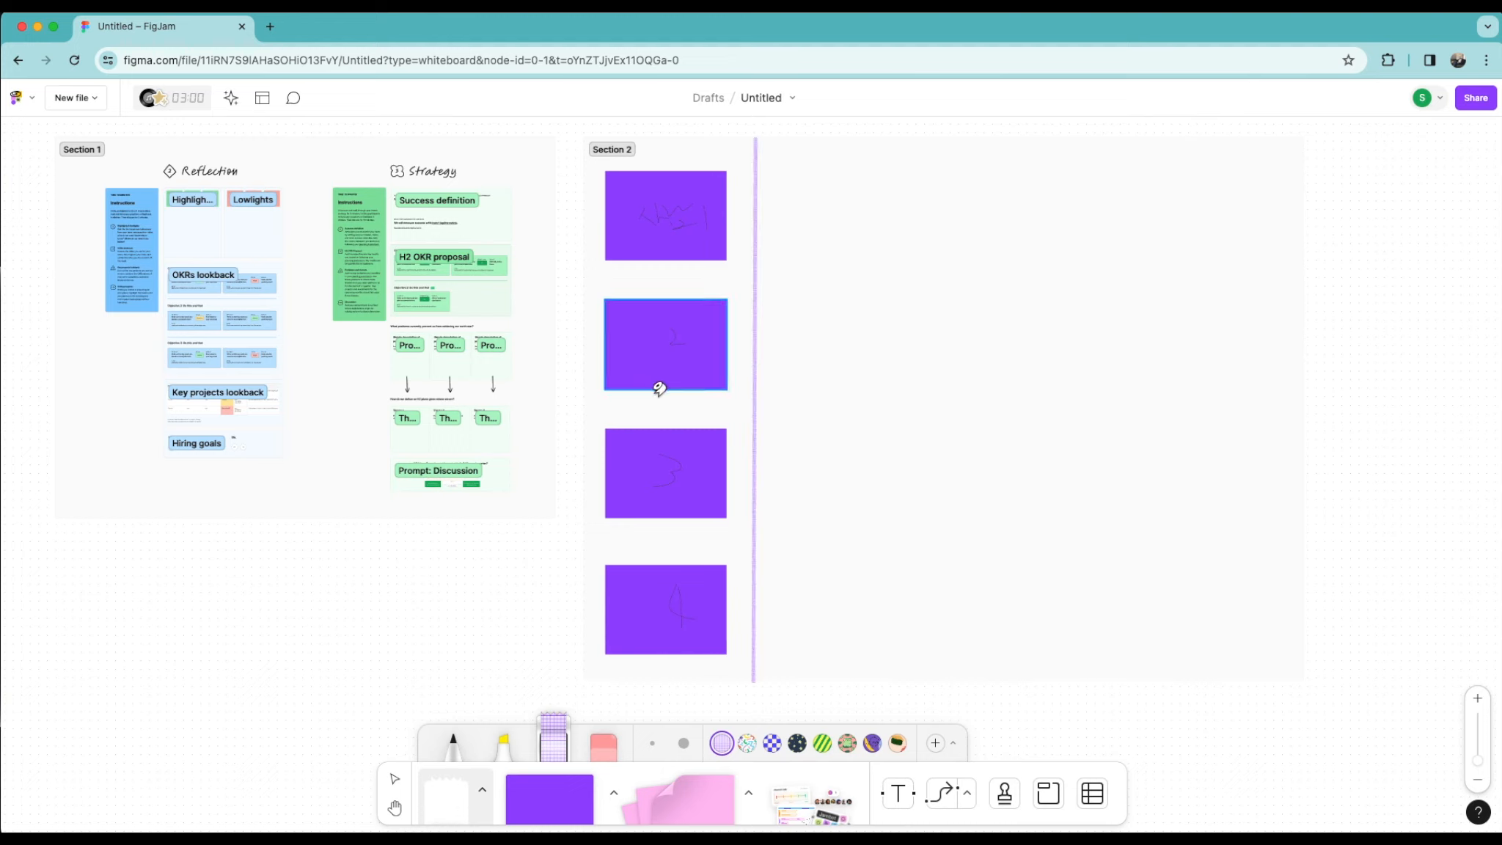
drag(593, 409, 1299, 402)
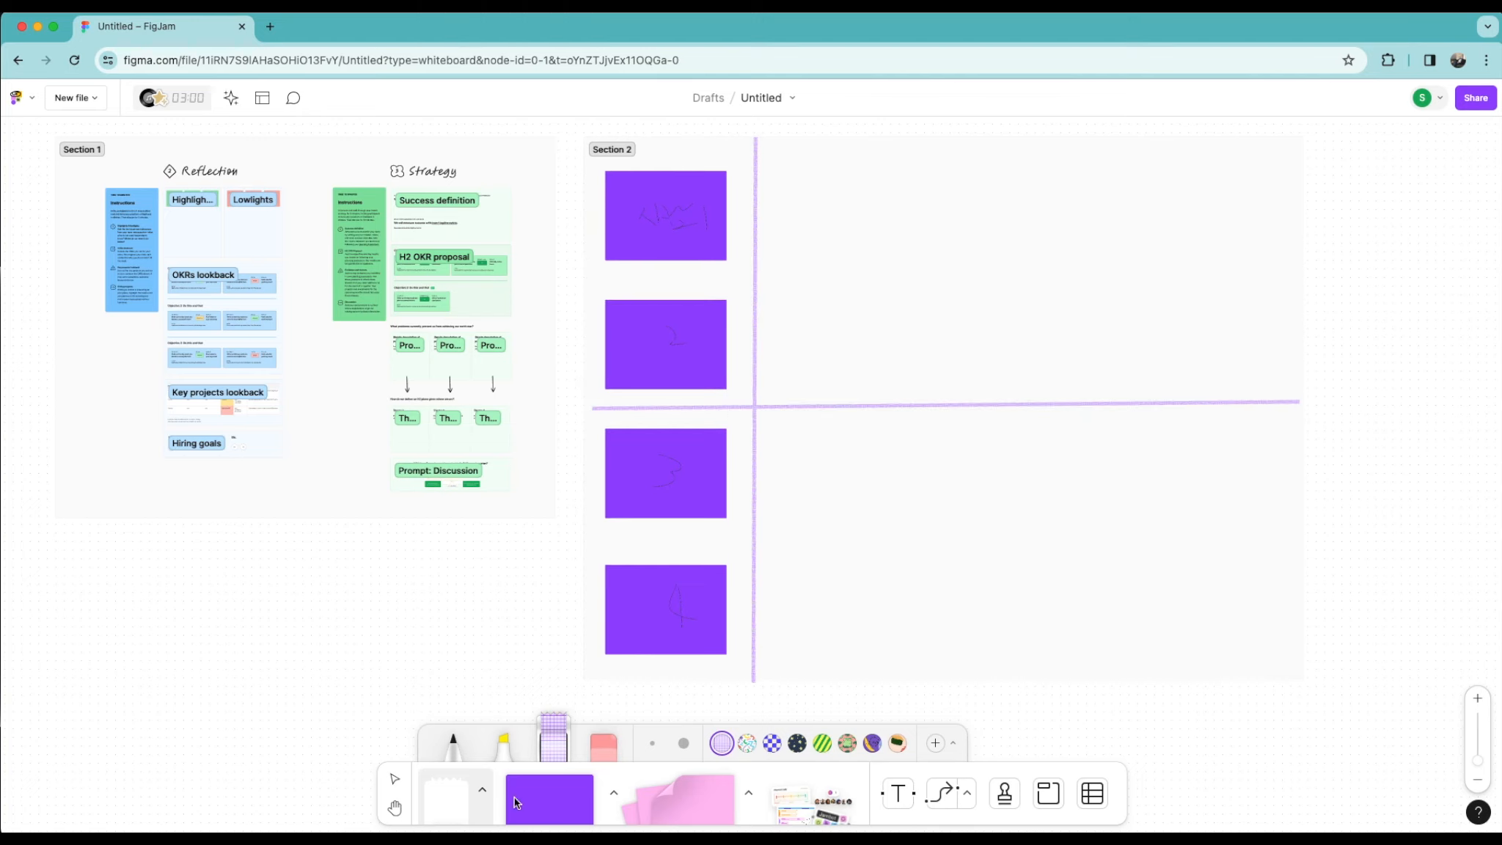
Step: Draw a large light-yellow rectangle in Section 2's upper-right area and place a duplicate below the horizontal tape line
click(518, 797)
click(483, 790)
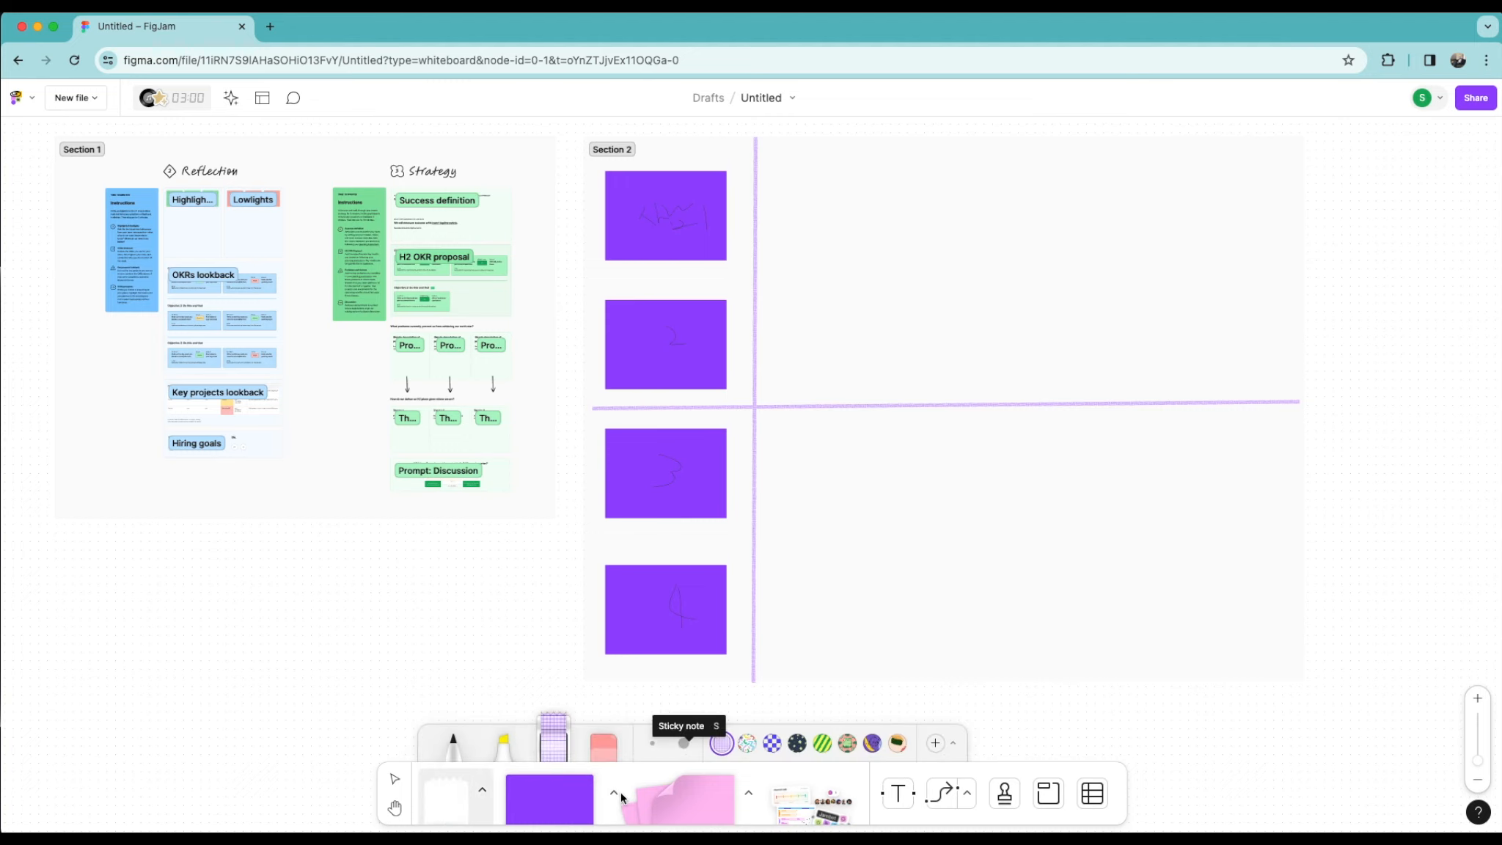
click(614, 792)
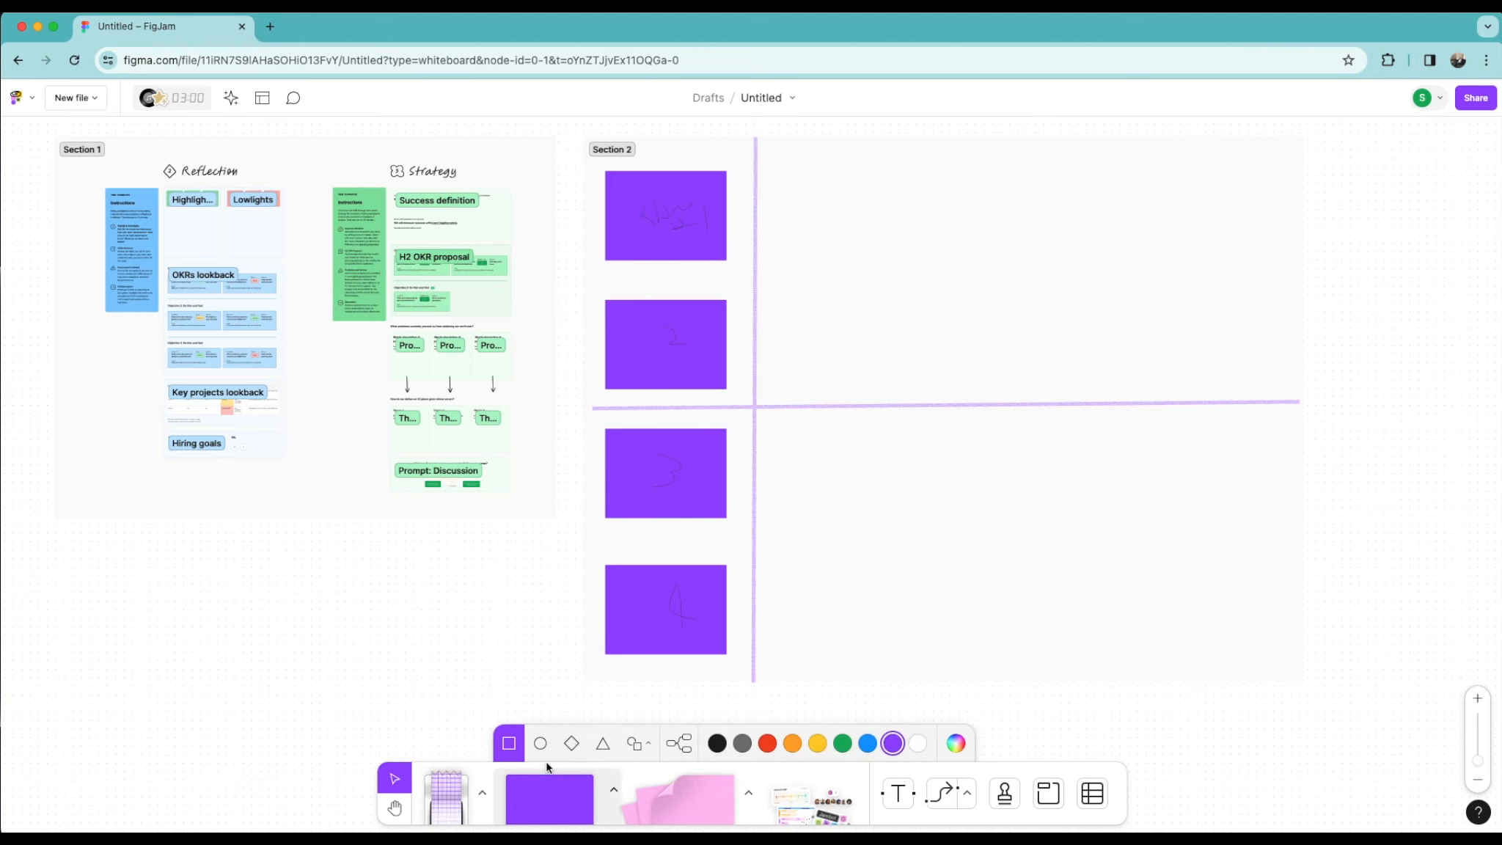
drag(777, 150, 1142, 384)
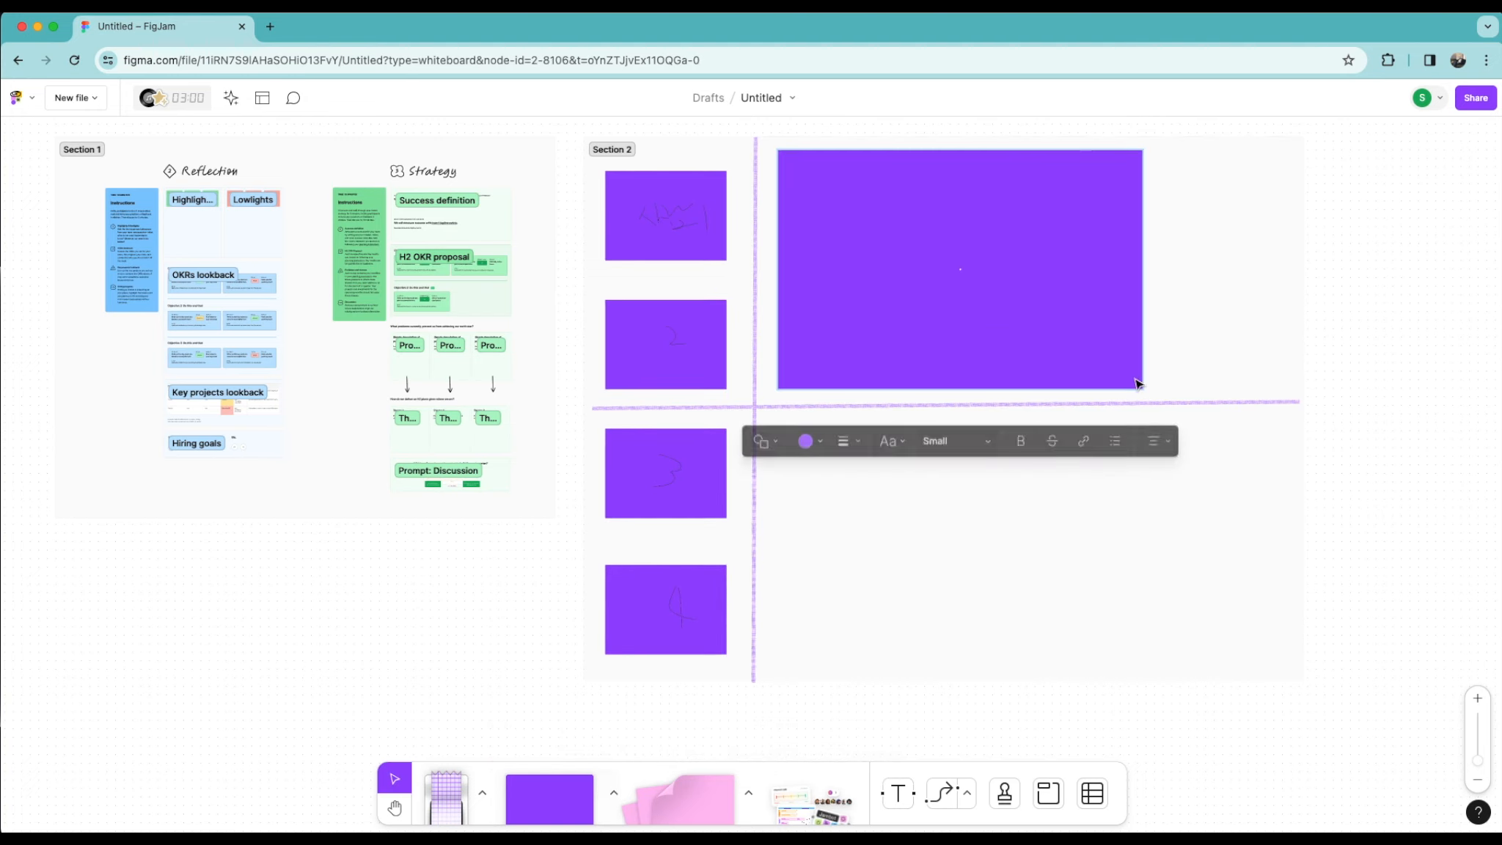
click(806, 439)
click(807, 402)
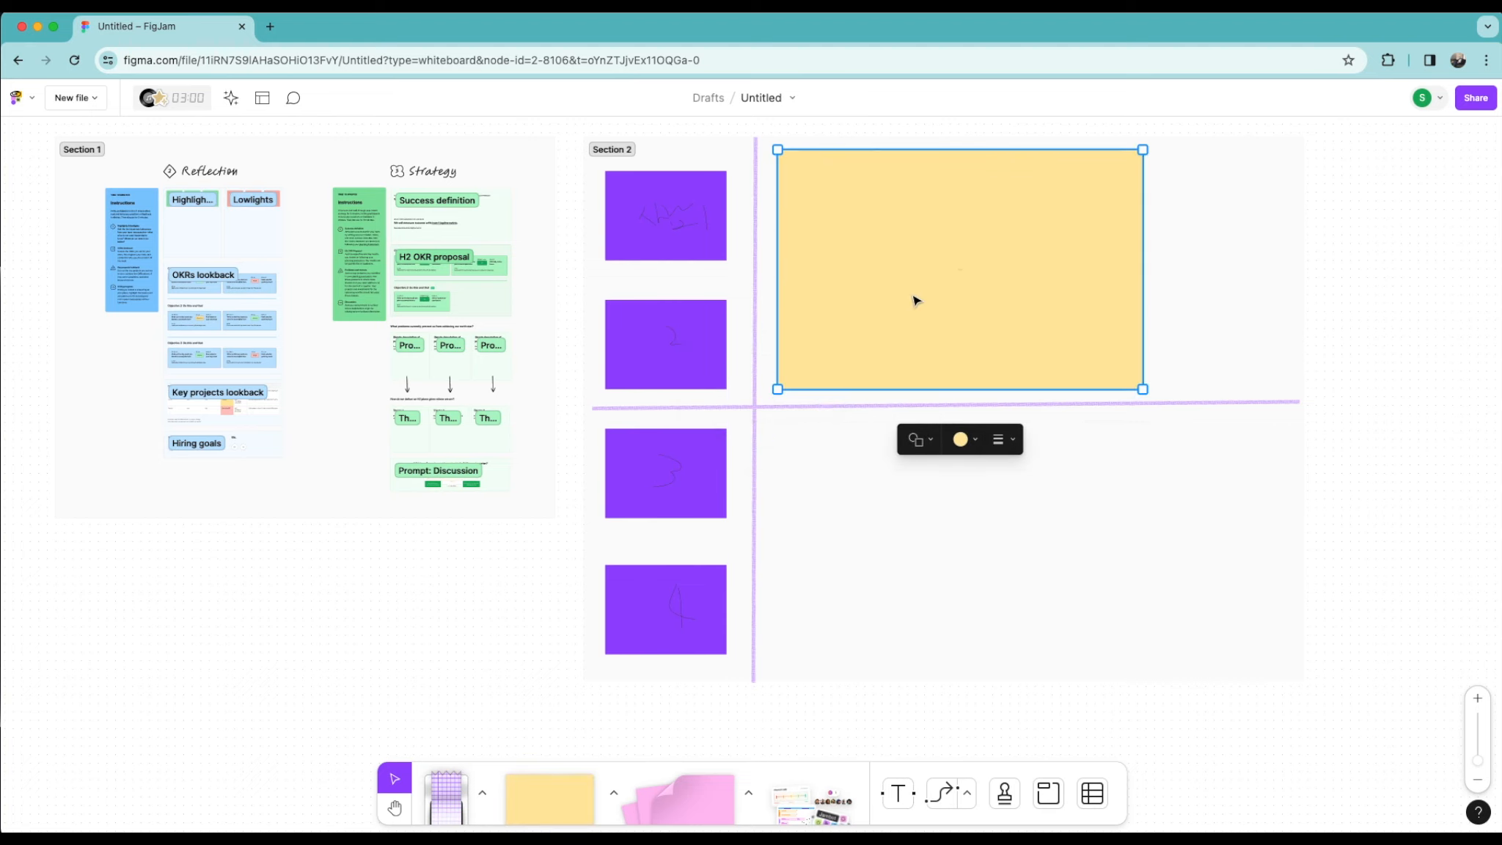
drag(965, 332, 972, 570)
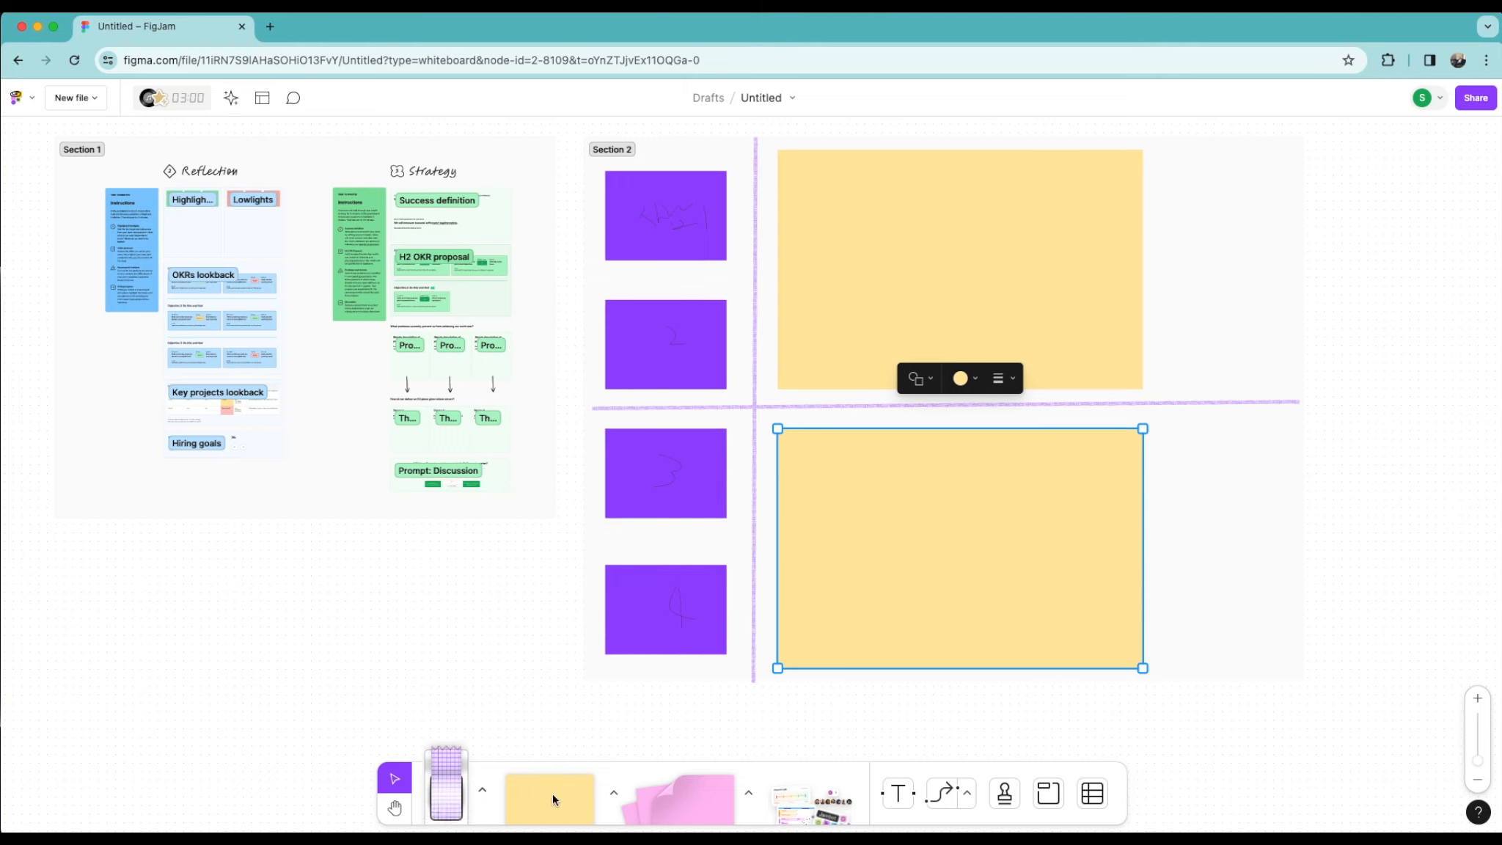
Step: Draw a tall narrow rectangle to the right of the upper yellow rectangle, matching its height, and colour it light purple
click(613, 792)
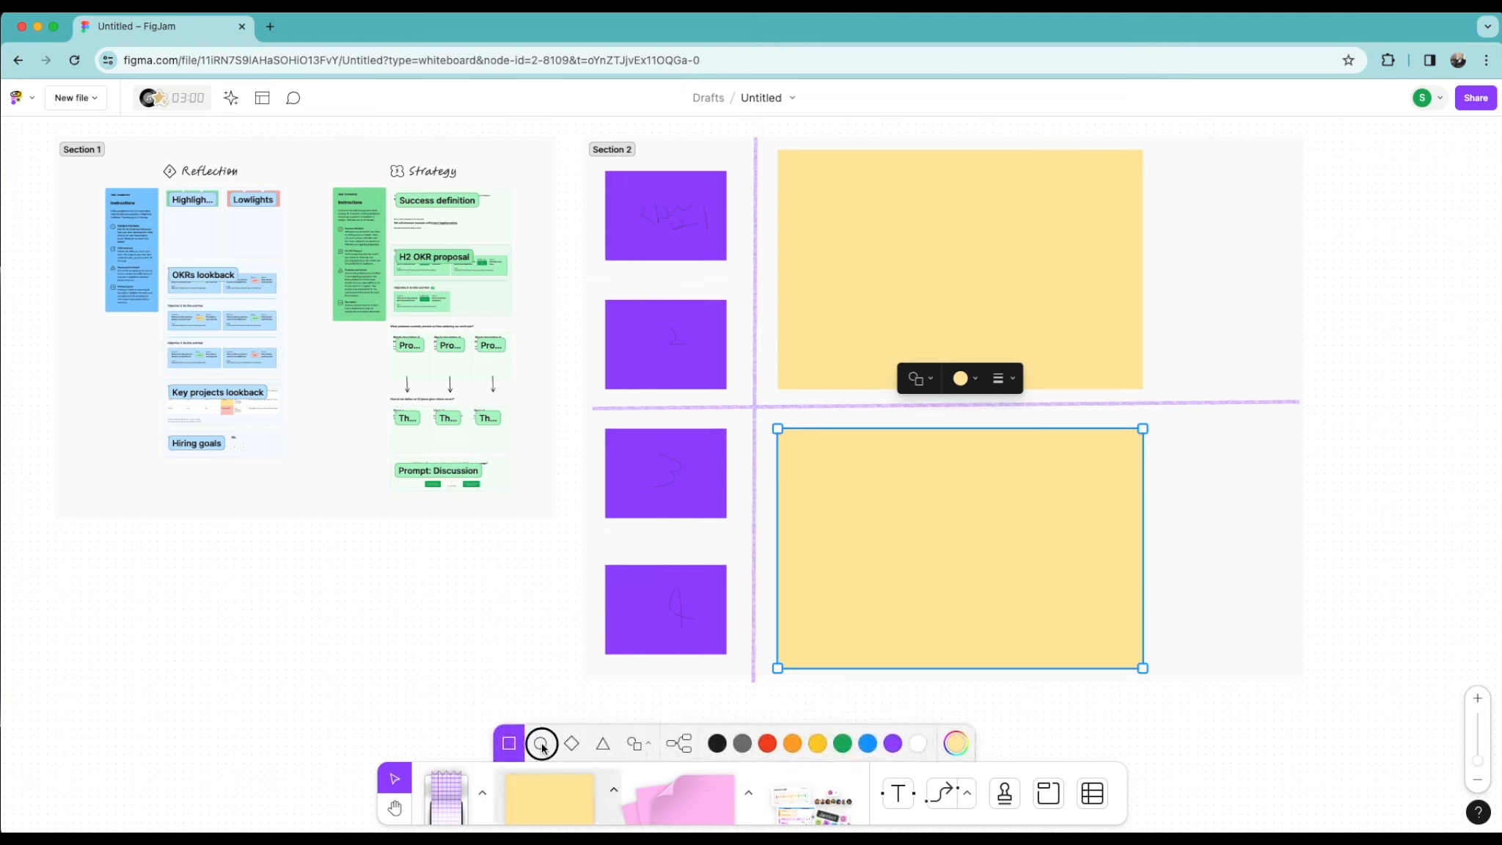
click(513, 745)
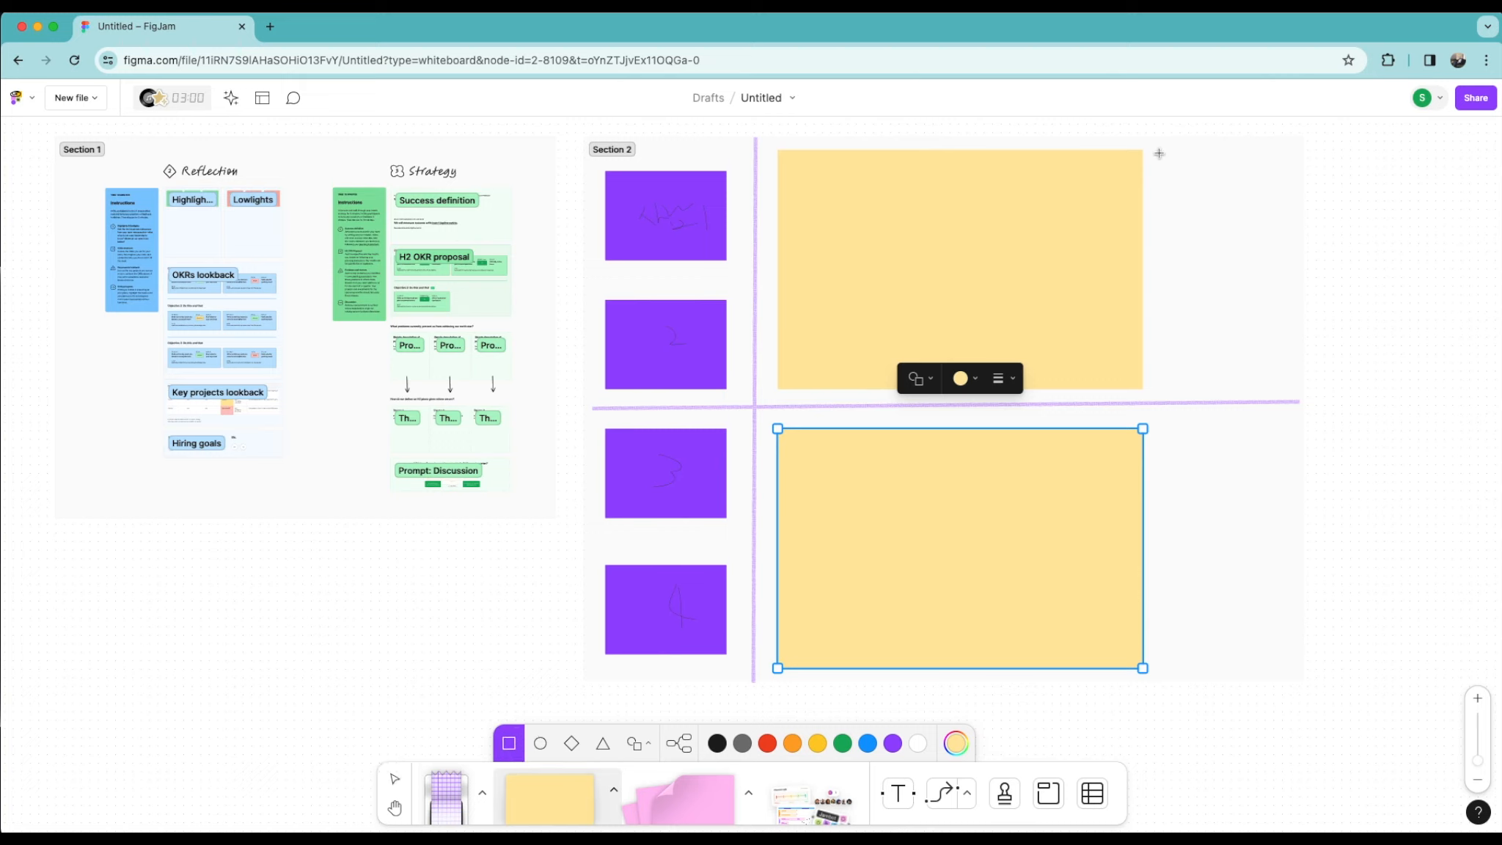
drag(1158, 153, 1233, 389)
double_click(1211, 340)
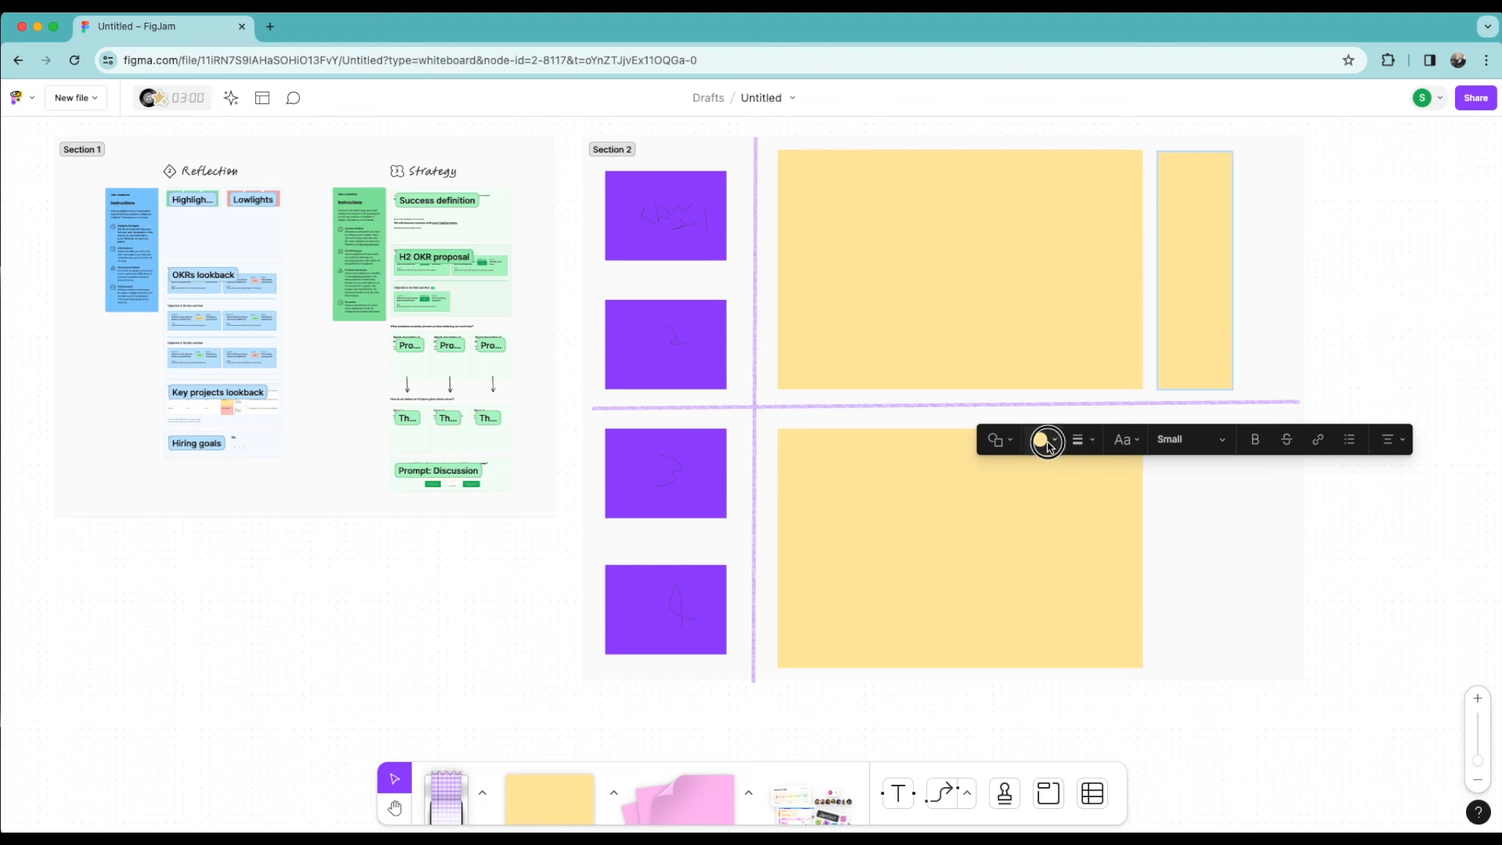
click(1046, 442)
click(1119, 408)
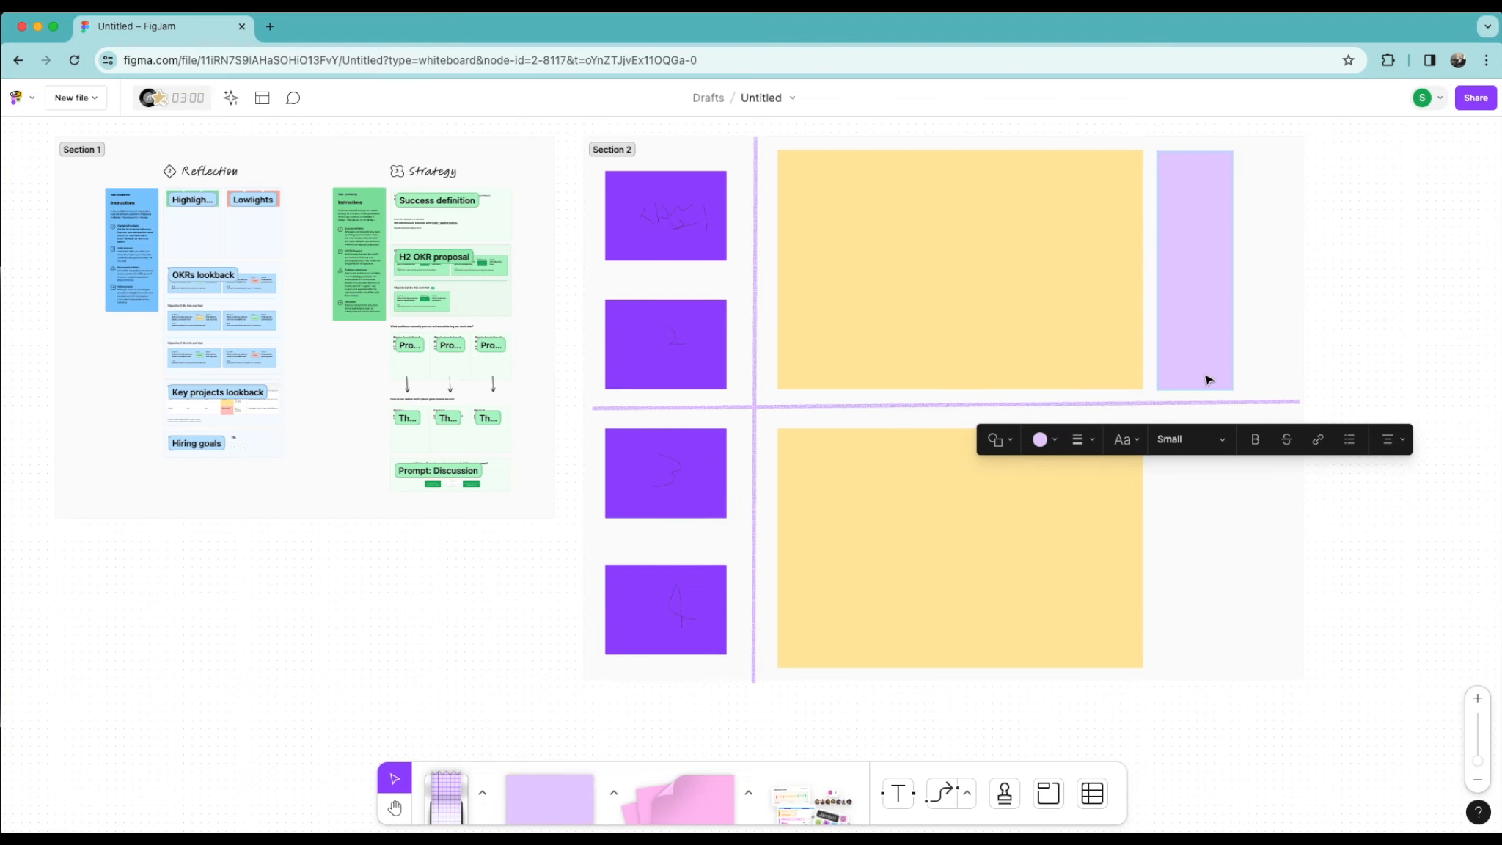
Step: Duplicate the narrow light-purple rectangle and align the copy beside the lower yellow rectangle
click(1200, 318)
drag(1200, 318, 1204, 438)
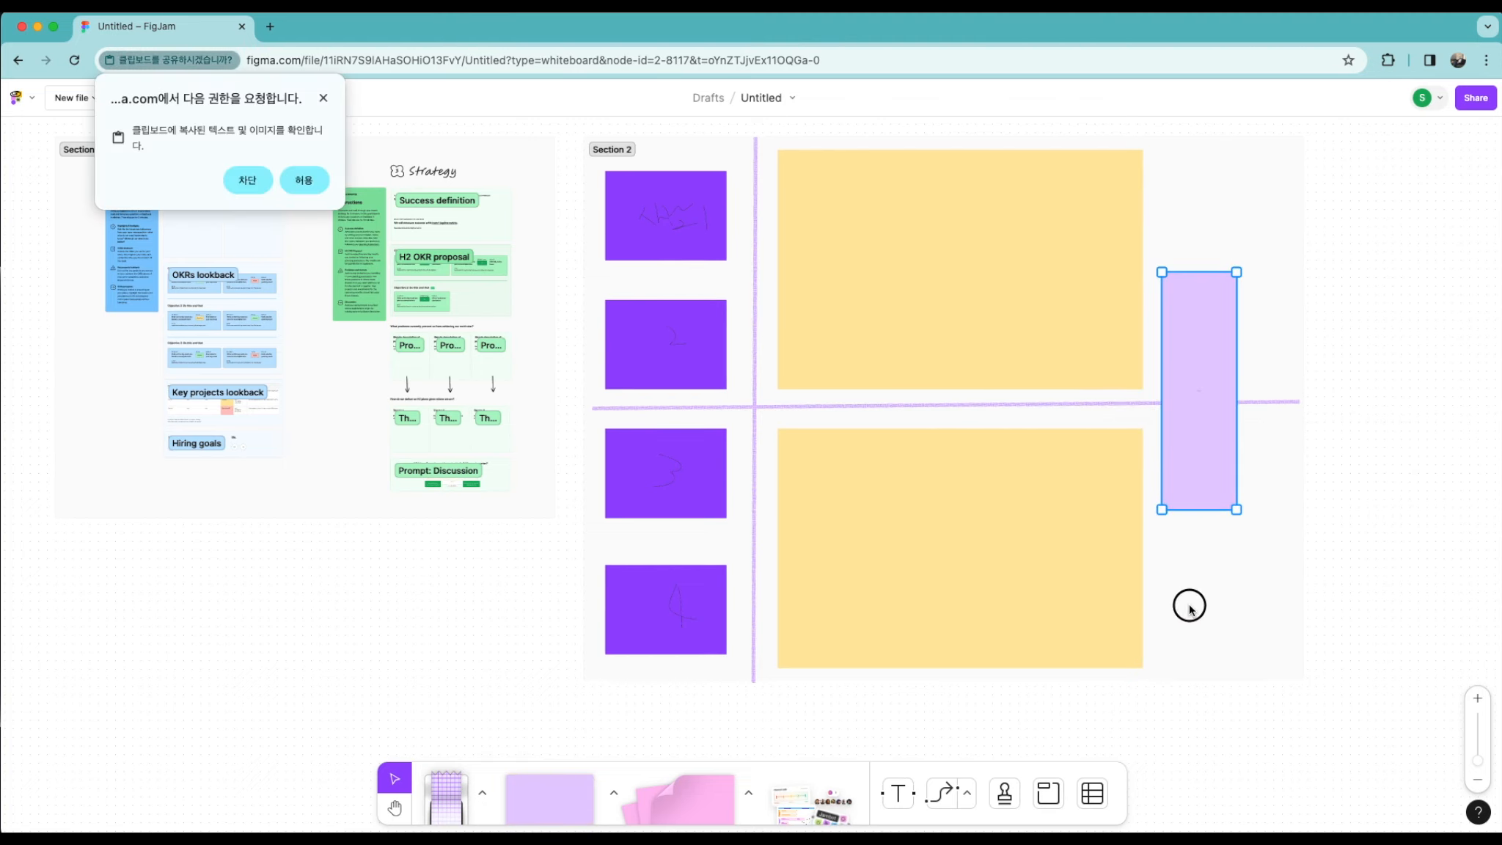
drag(1186, 352, 1208, 577)
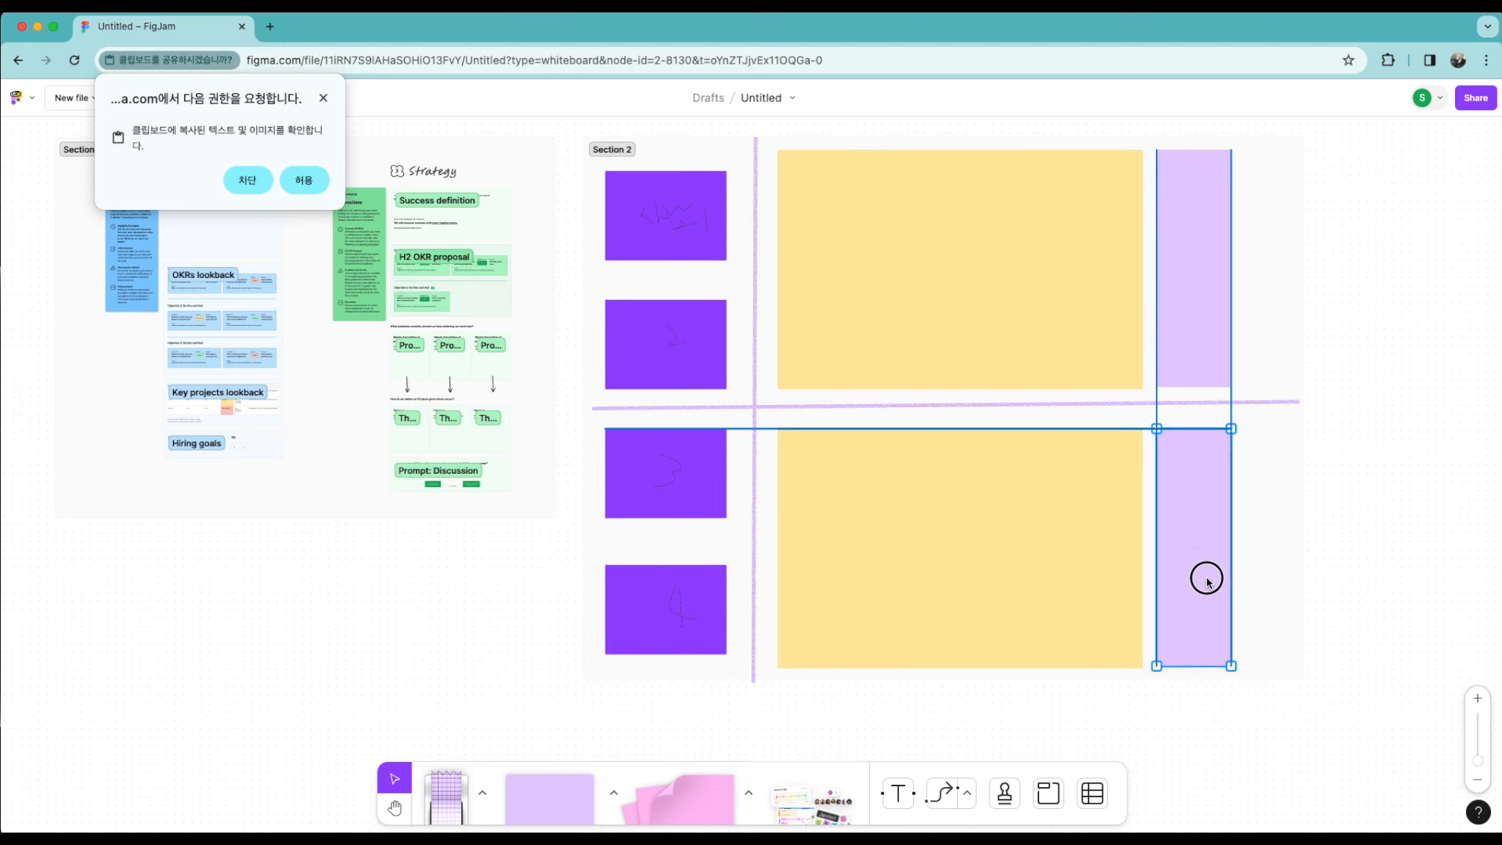
click(1311, 231)
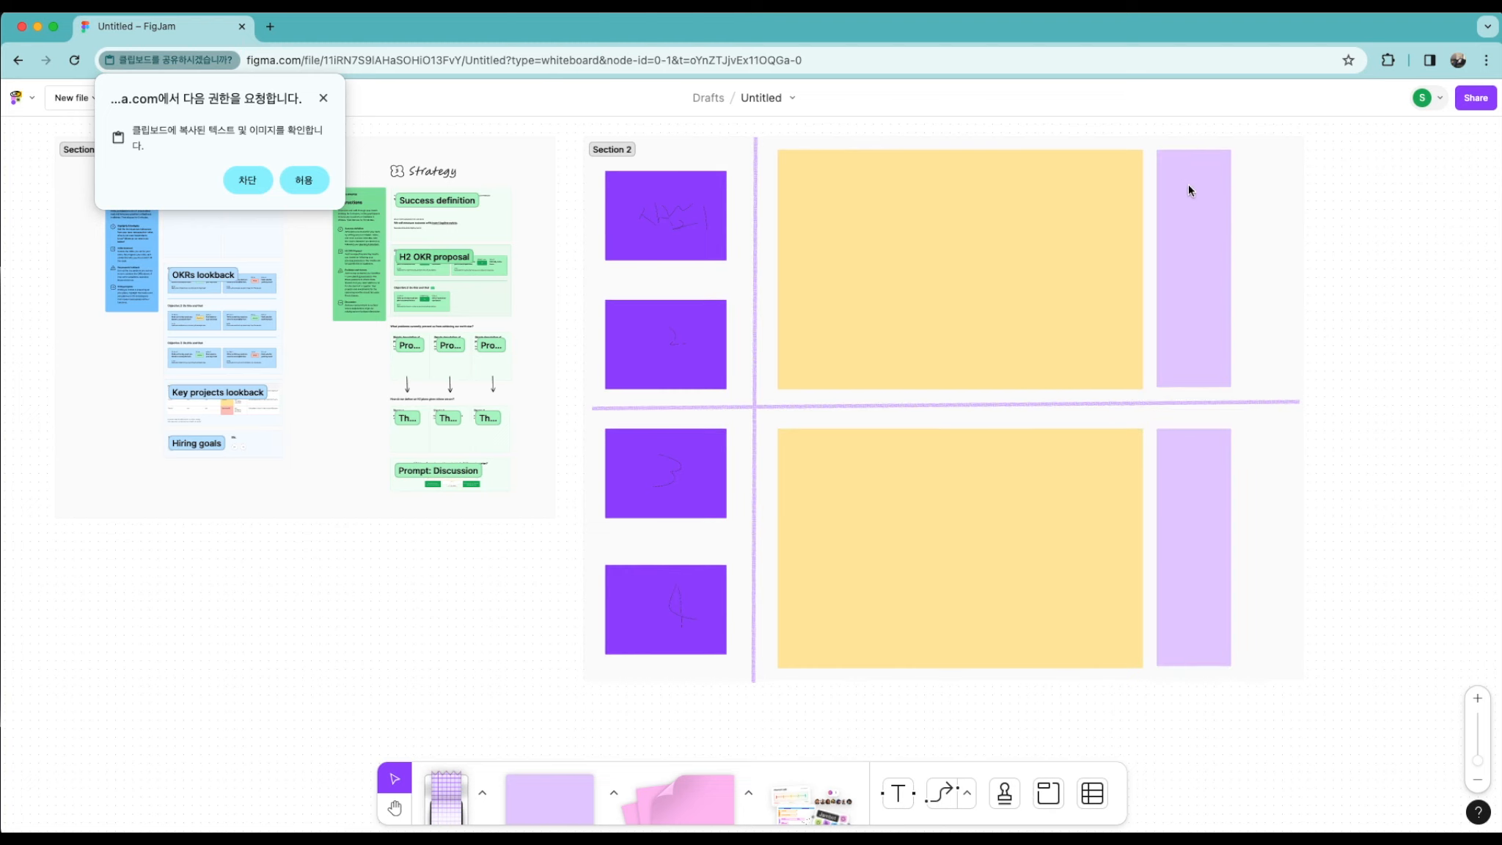
click(1193, 563)
drag(1213, 499, 1214, 487)
click(955, 286)
click(614, 792)
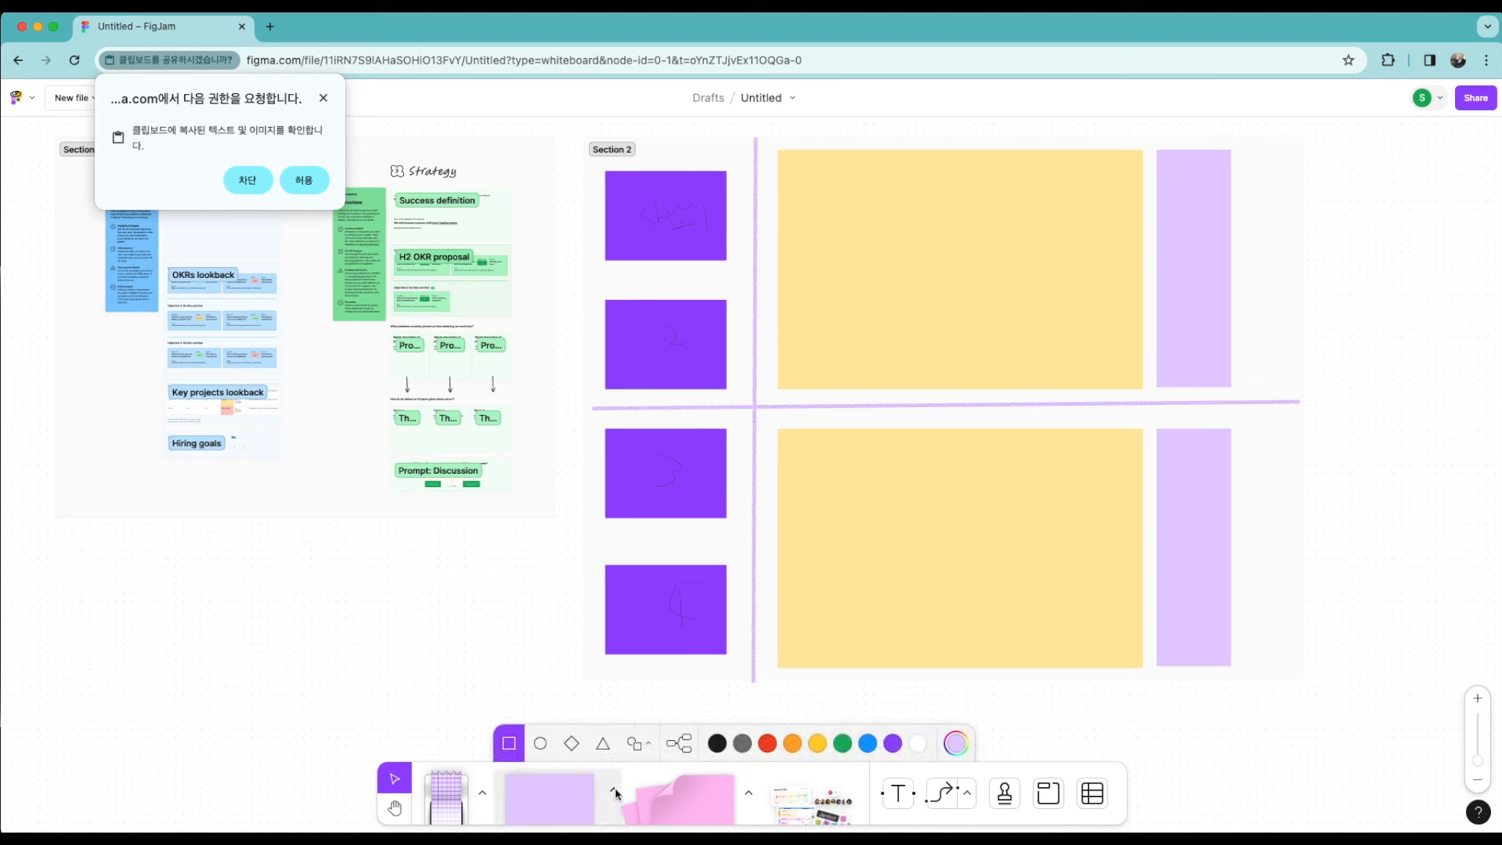
click(509, 744)
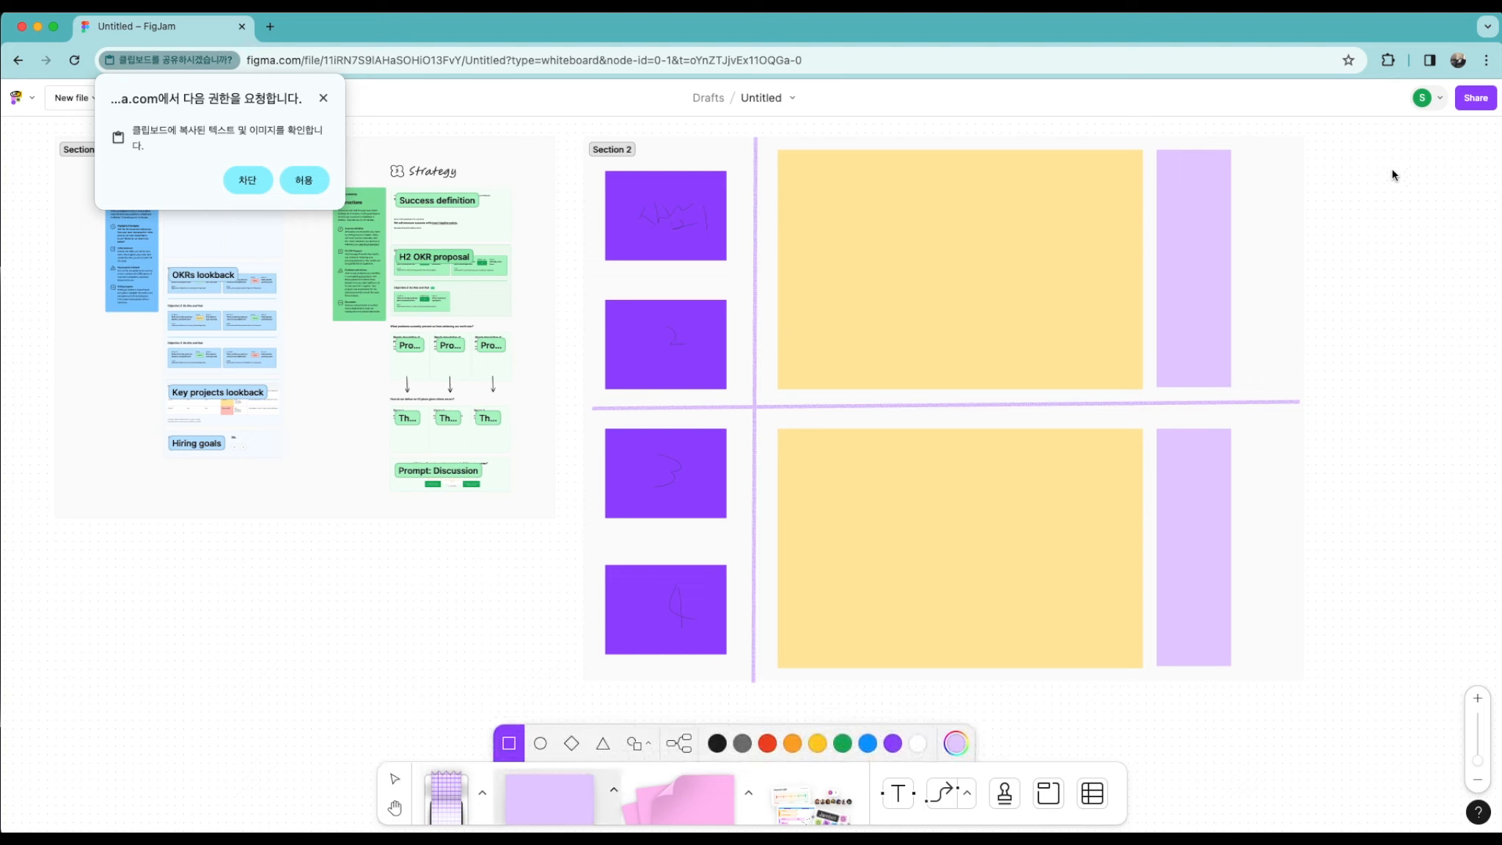
click(1250, 160)
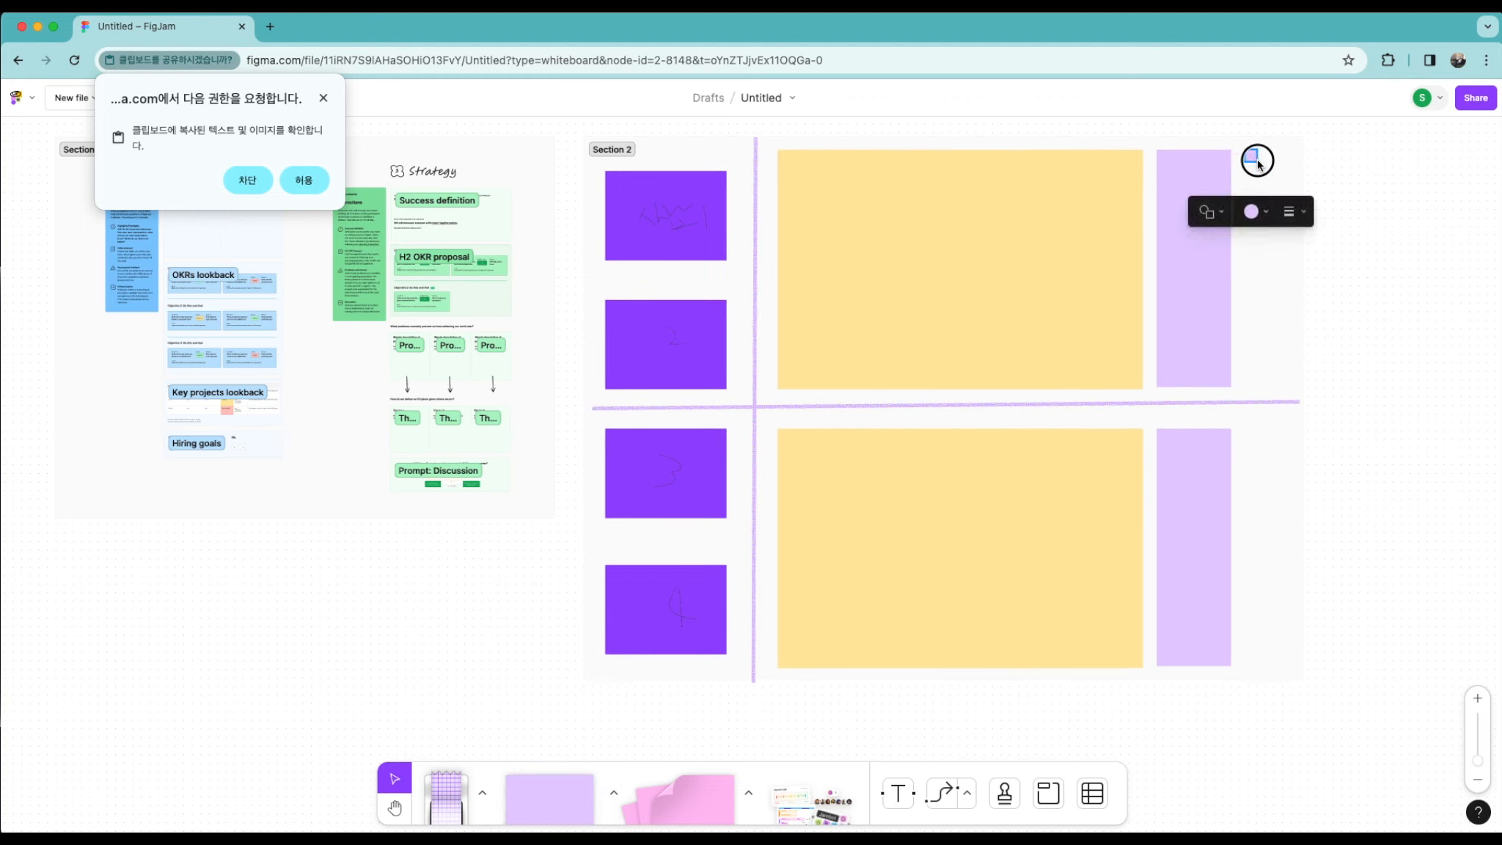
mouse_move(1257, 165)
mouse_down()
mouse_move(1277, 196)
mouse_move(1255, 179)
mouse_up()
double_click(1254, 177)
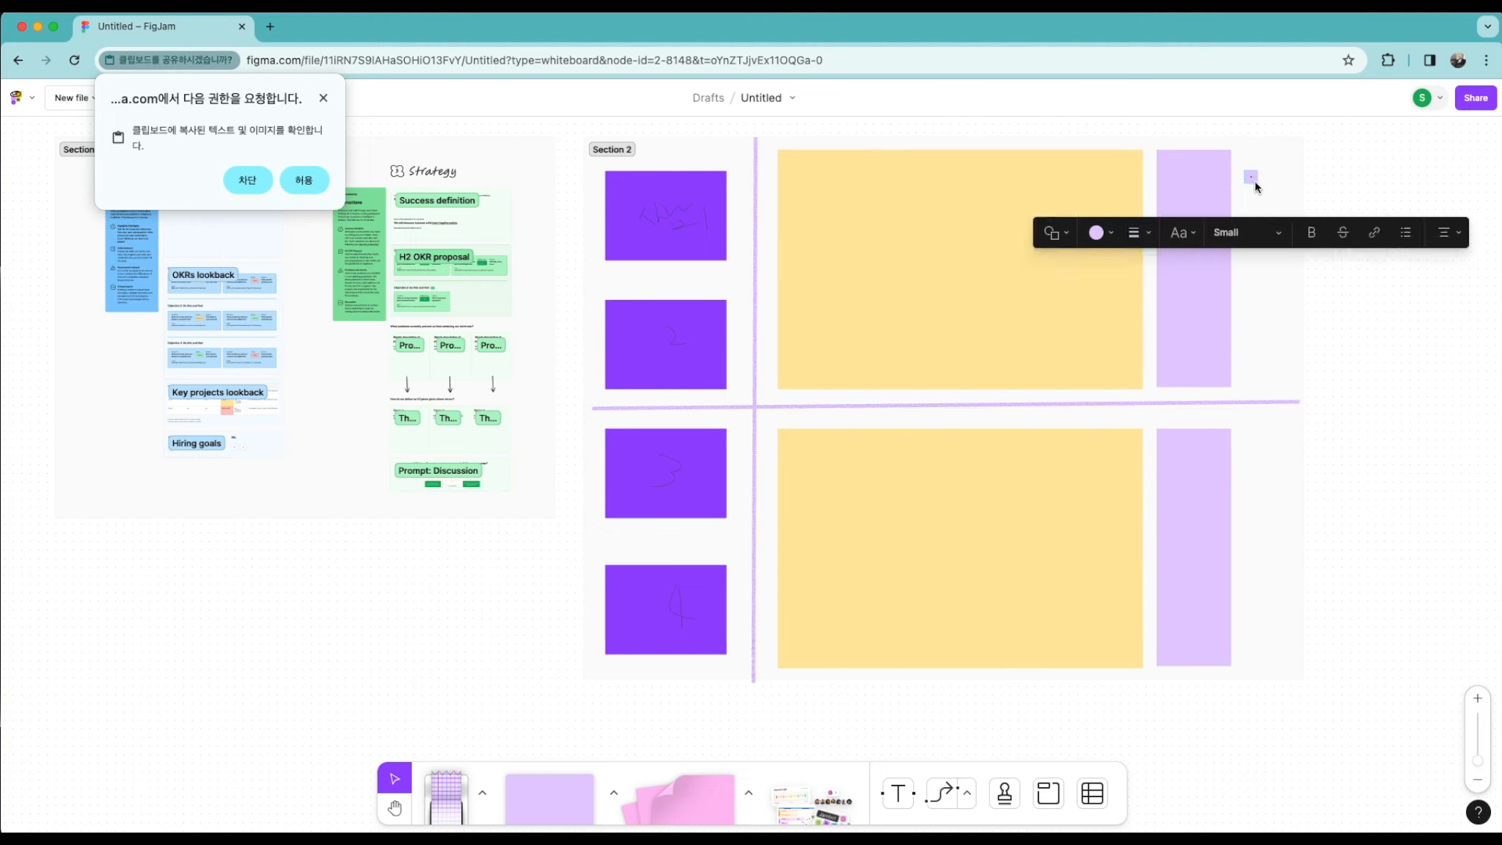
click(1254, 180)
drag(1257, 184, 1270, 205)
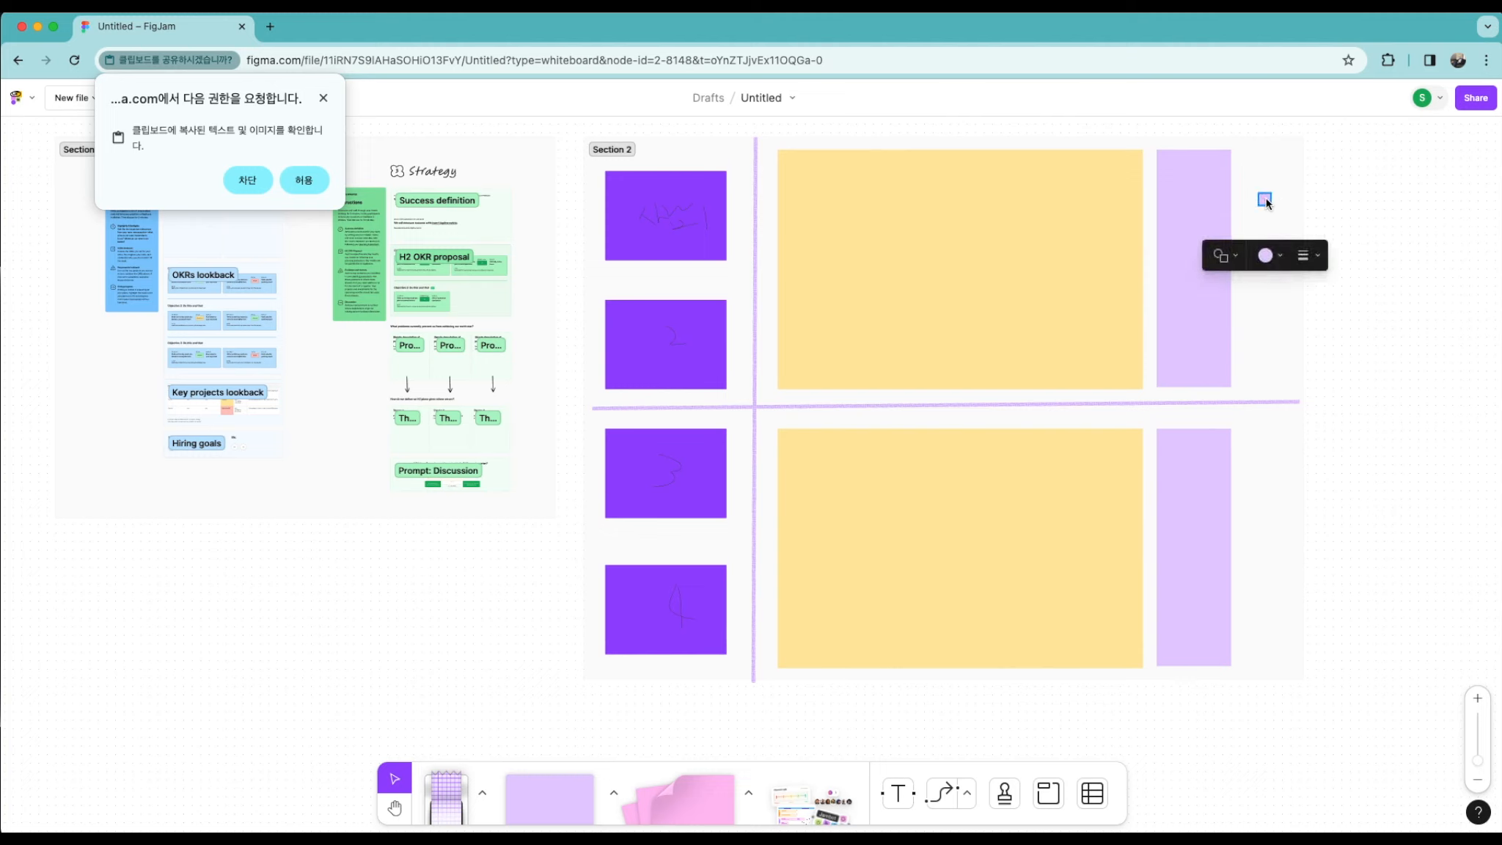
key(Delete)
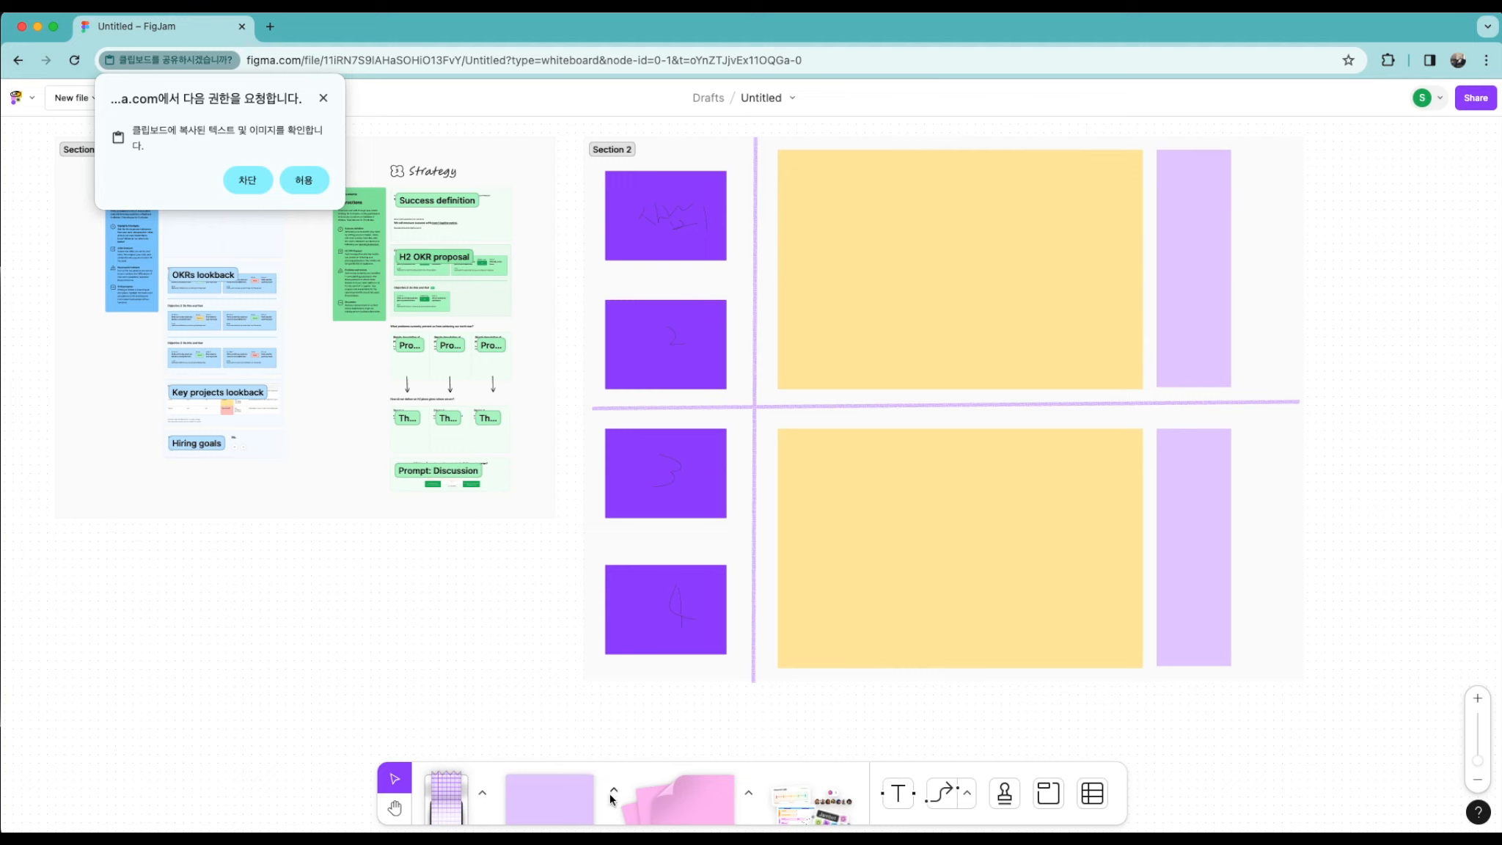
Step: Draw a small rectangle beside the upper narrow light-purple one, colour it light red and align their top edges
click(519, 790)
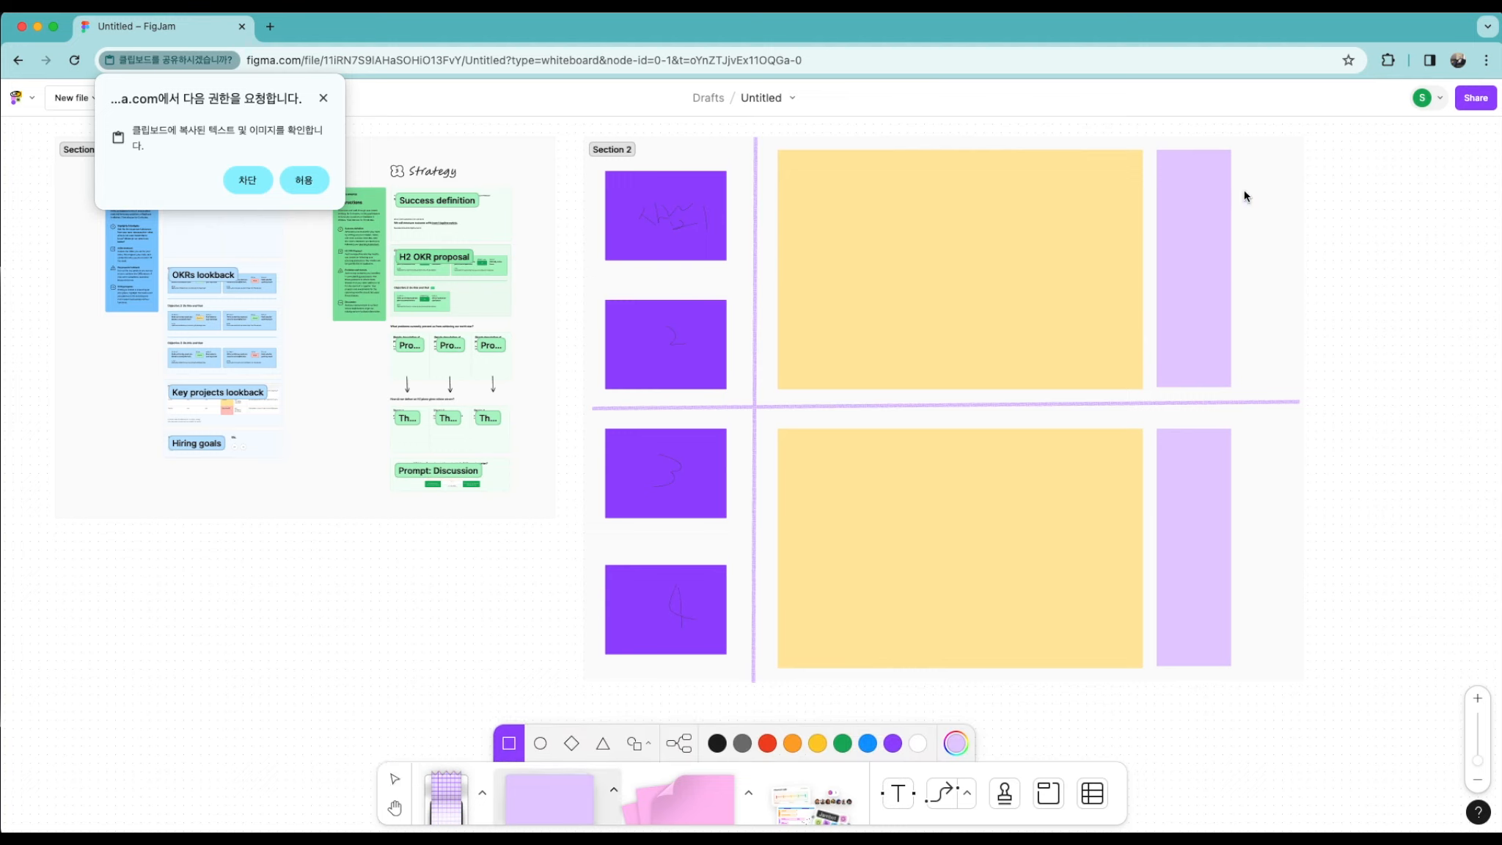
mouse_move(1244, 155)
mouse_down()
mouse_move(1264, 201)
mouse_move(1291, 200)
mouse_up()
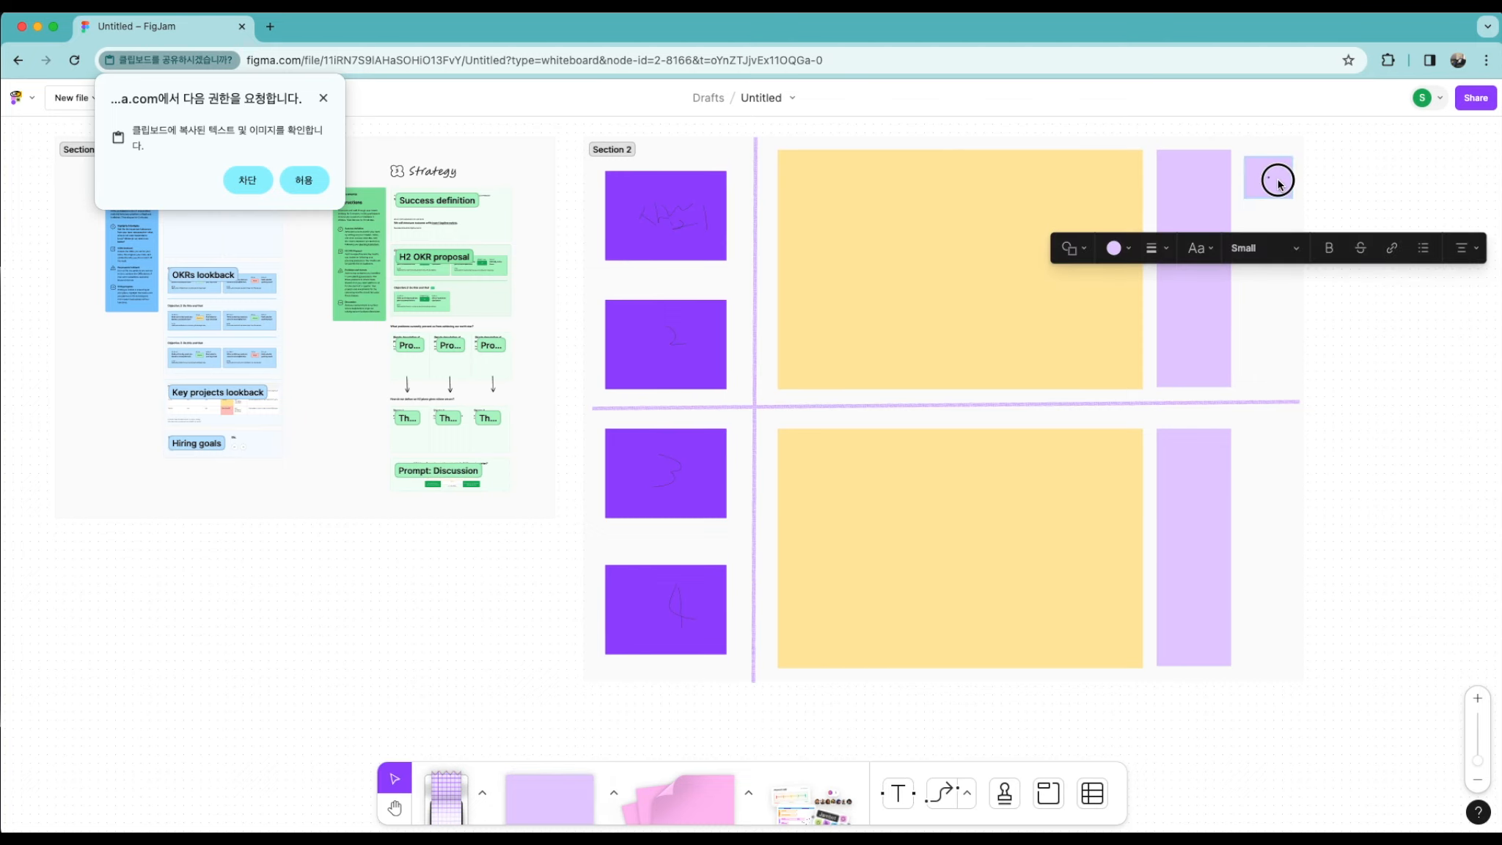
click(1271, 248)
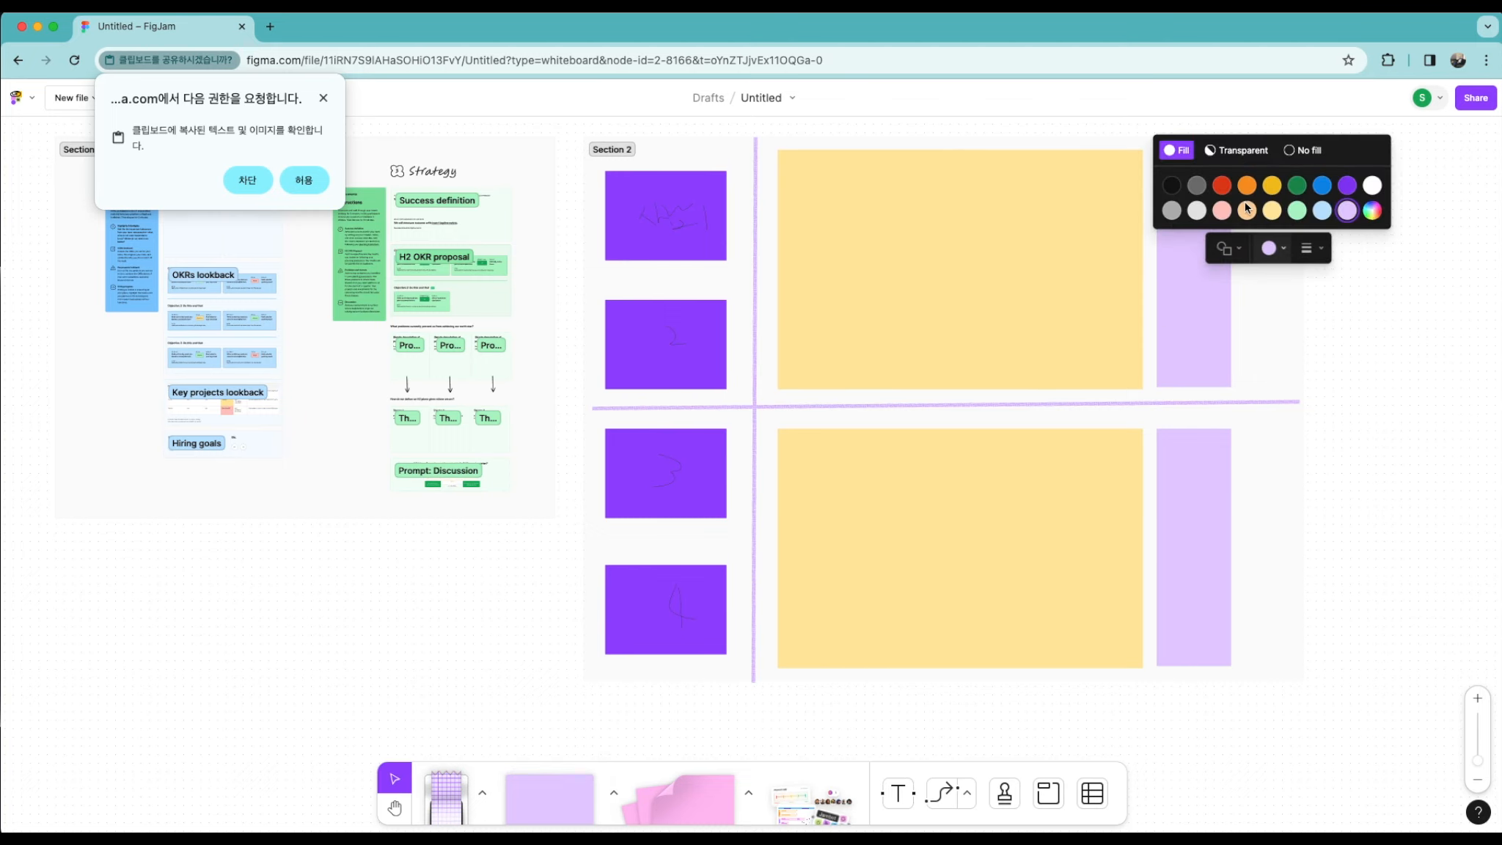
click(1222, 210)
click(1381, 178)
click(1270, 180)
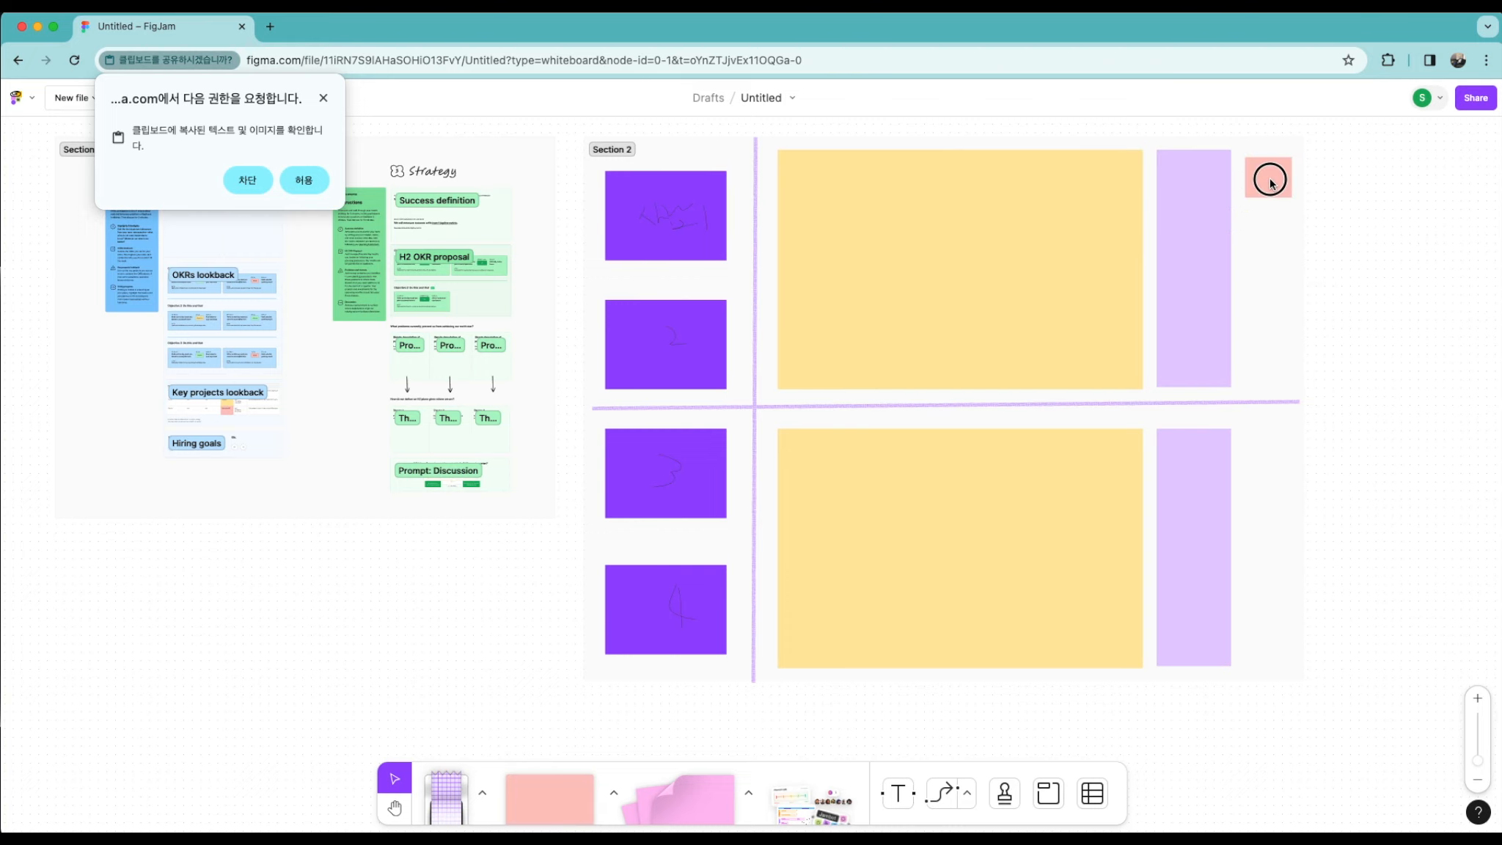
click(1358, 175)
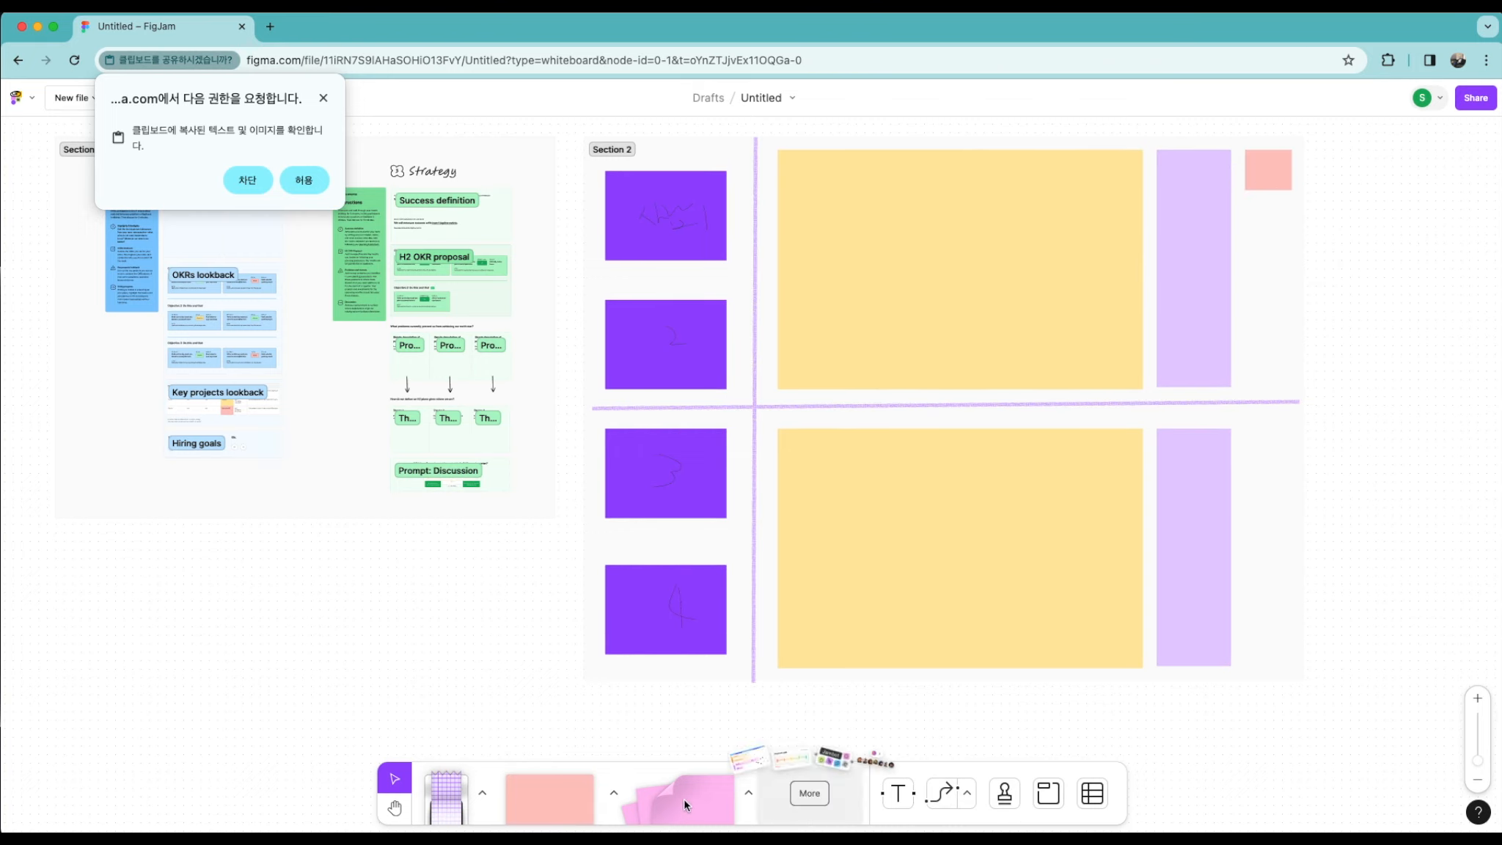
click(896, 792)
click(898, 791)
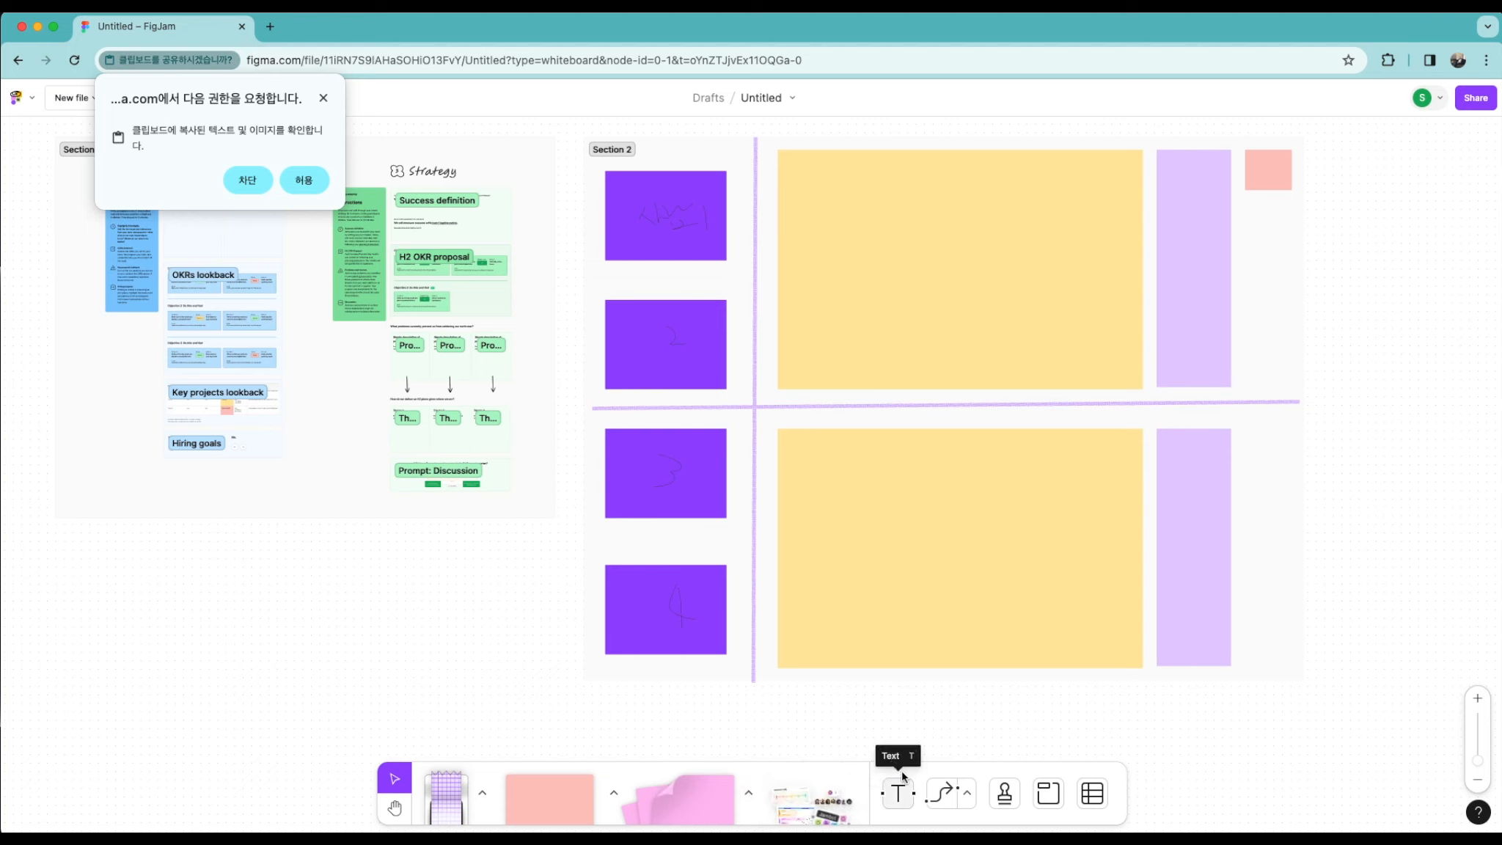
click(911, 787)
click(1328, 184)
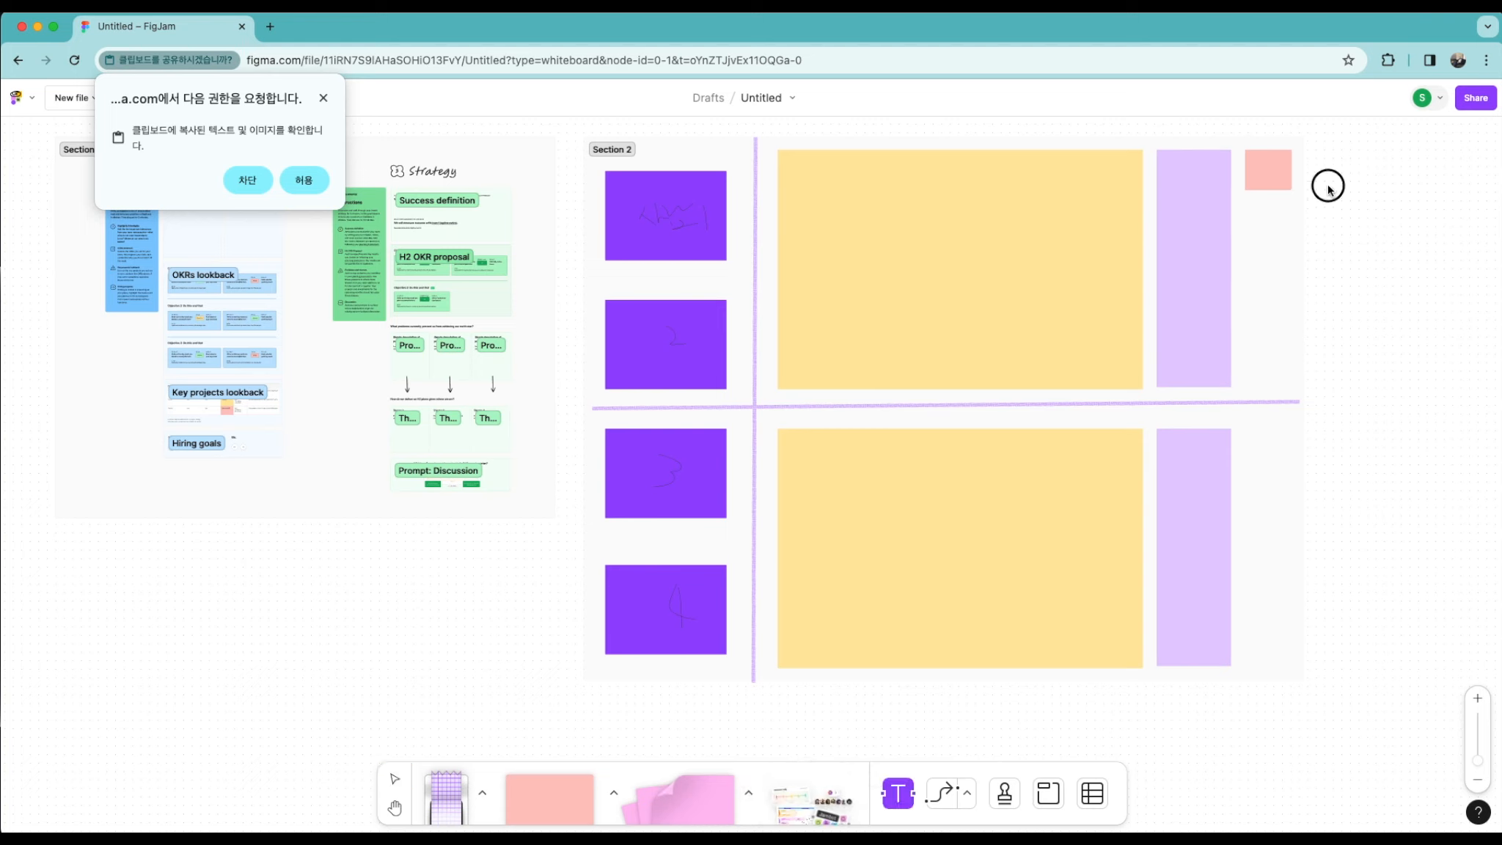
click(1323, 178)
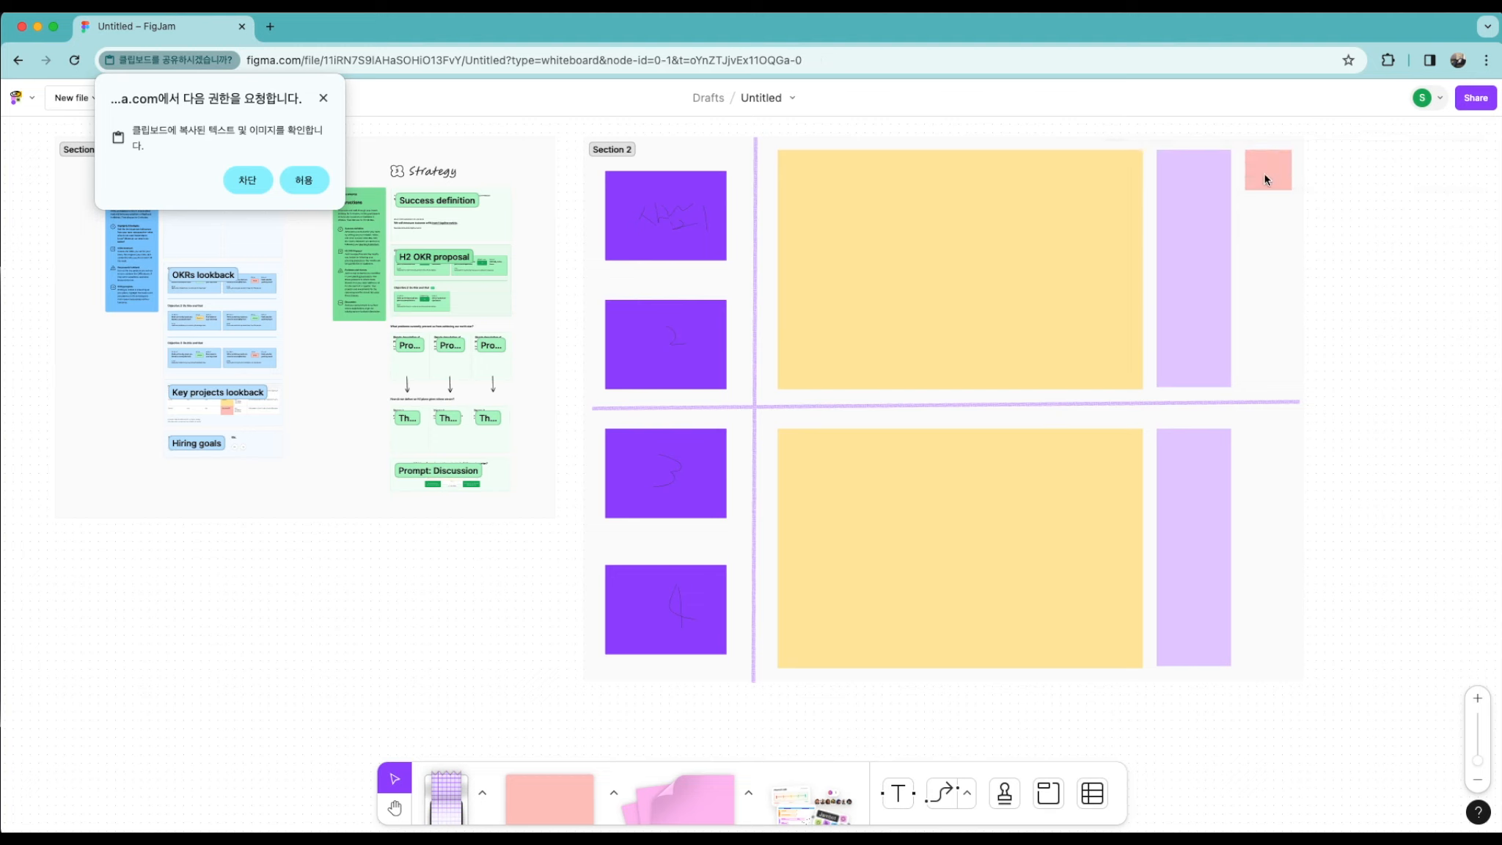
click(1302, 177)
click(1278, 167)
Step: Open the small light-red rectangle's label for text entry and set its text size to Huge
click(896, 793)
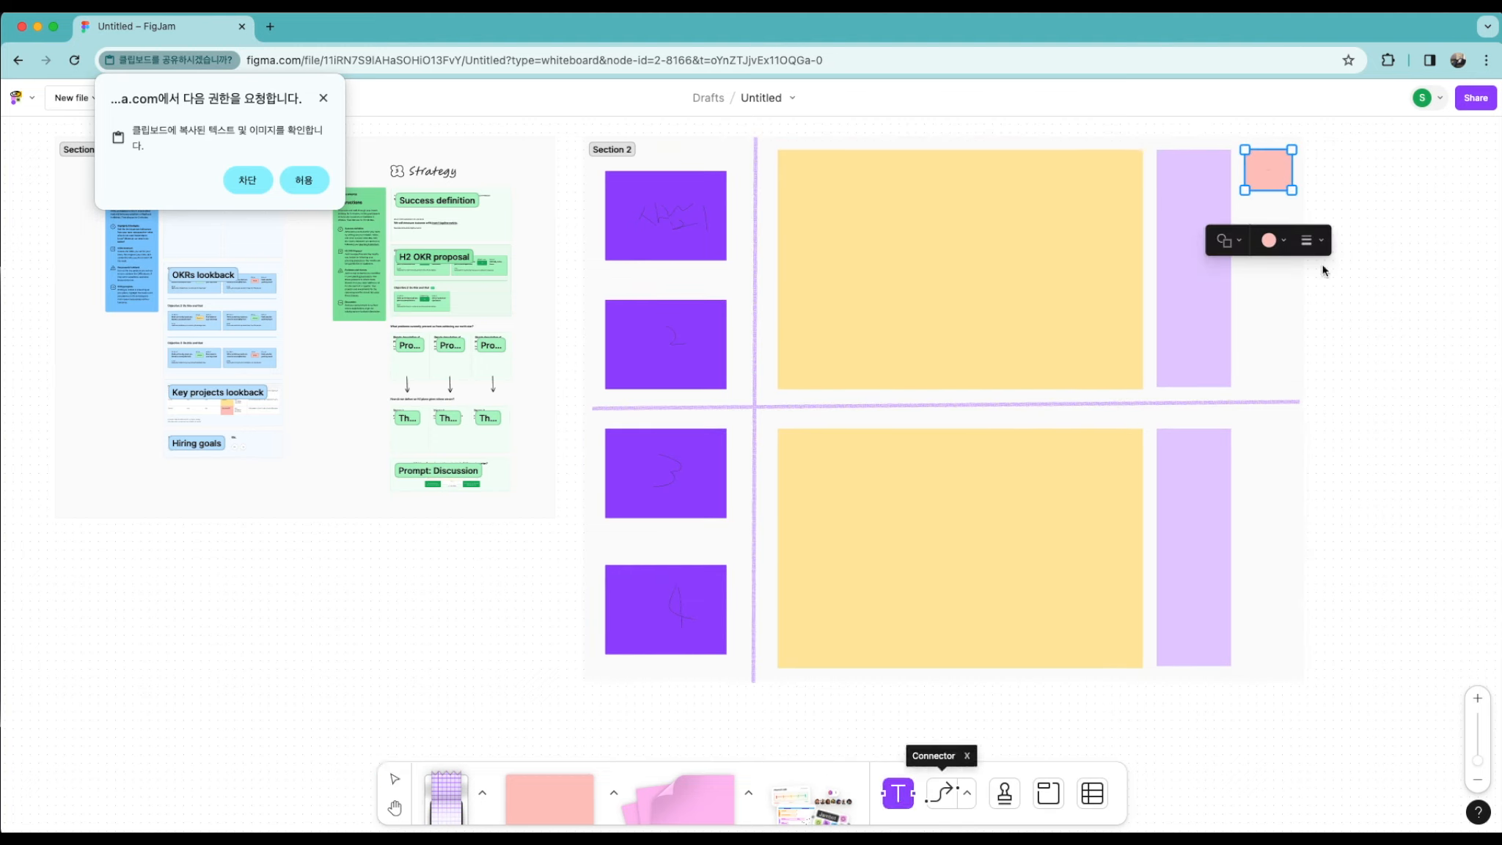
click(1264, 169)
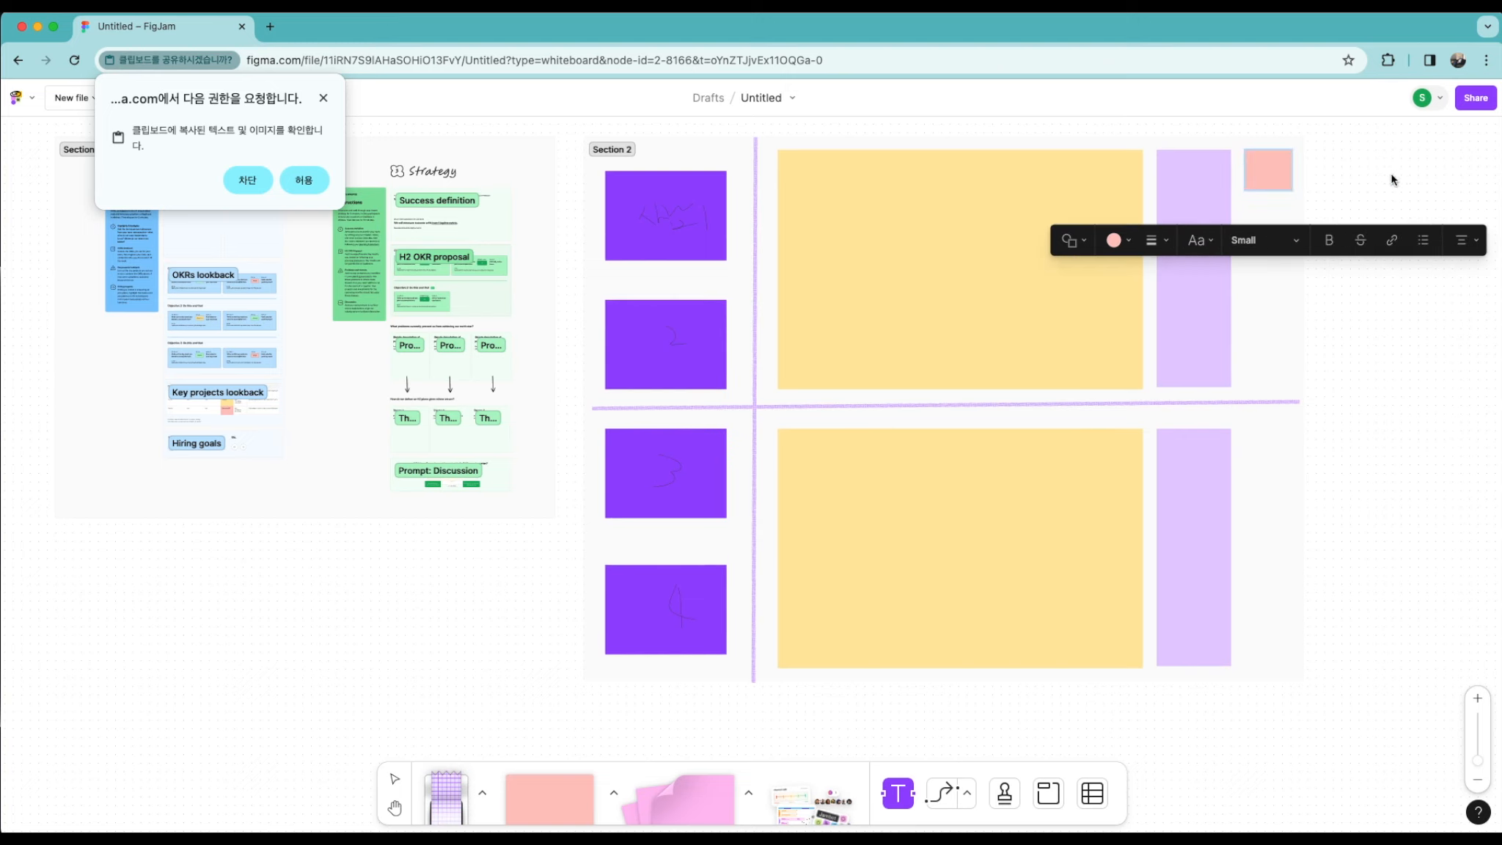
click(1262, 239)
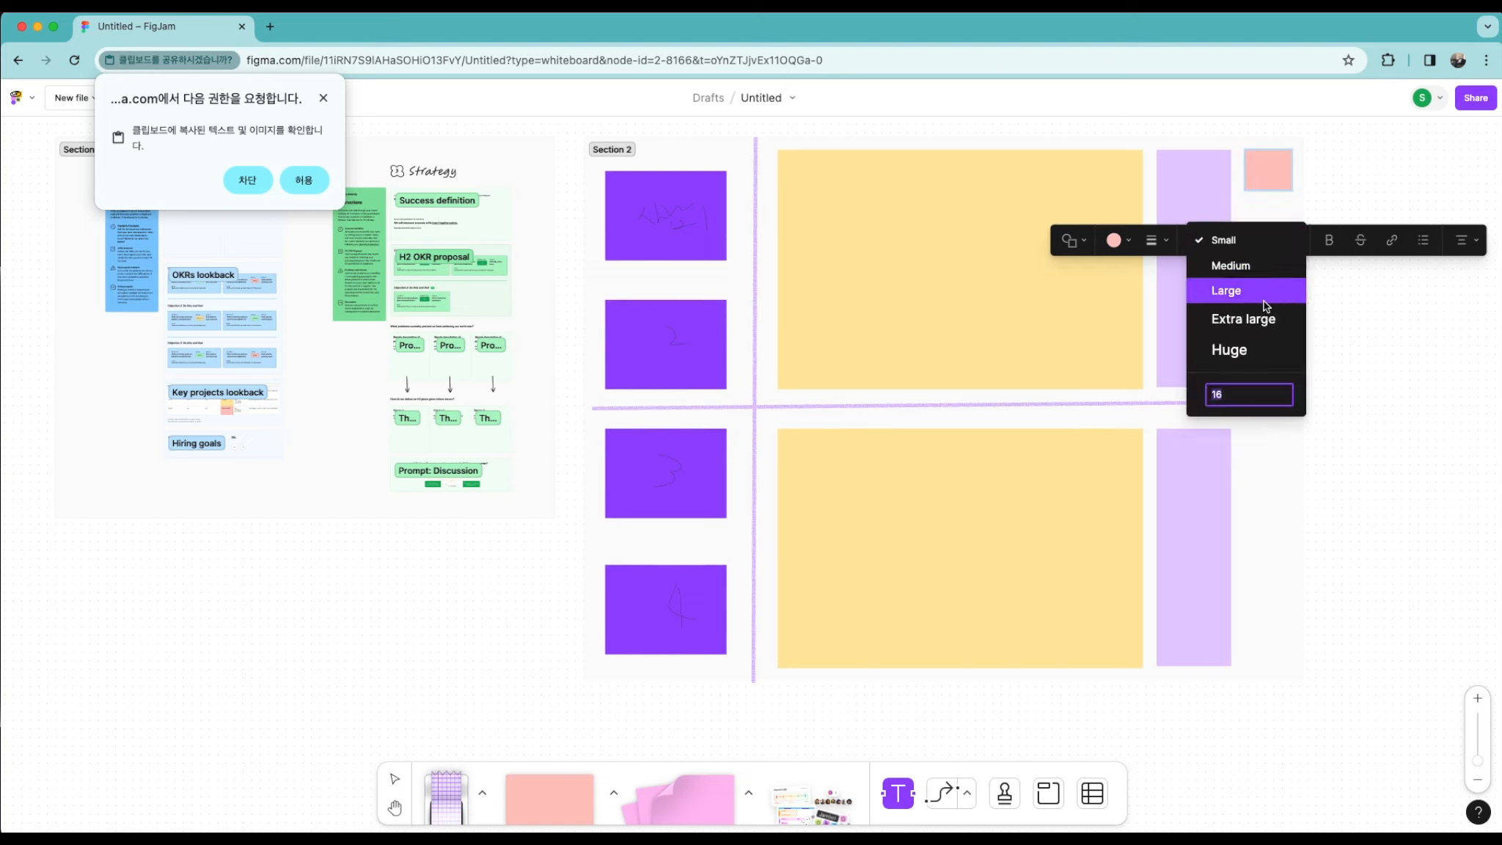
click(1260, 291)
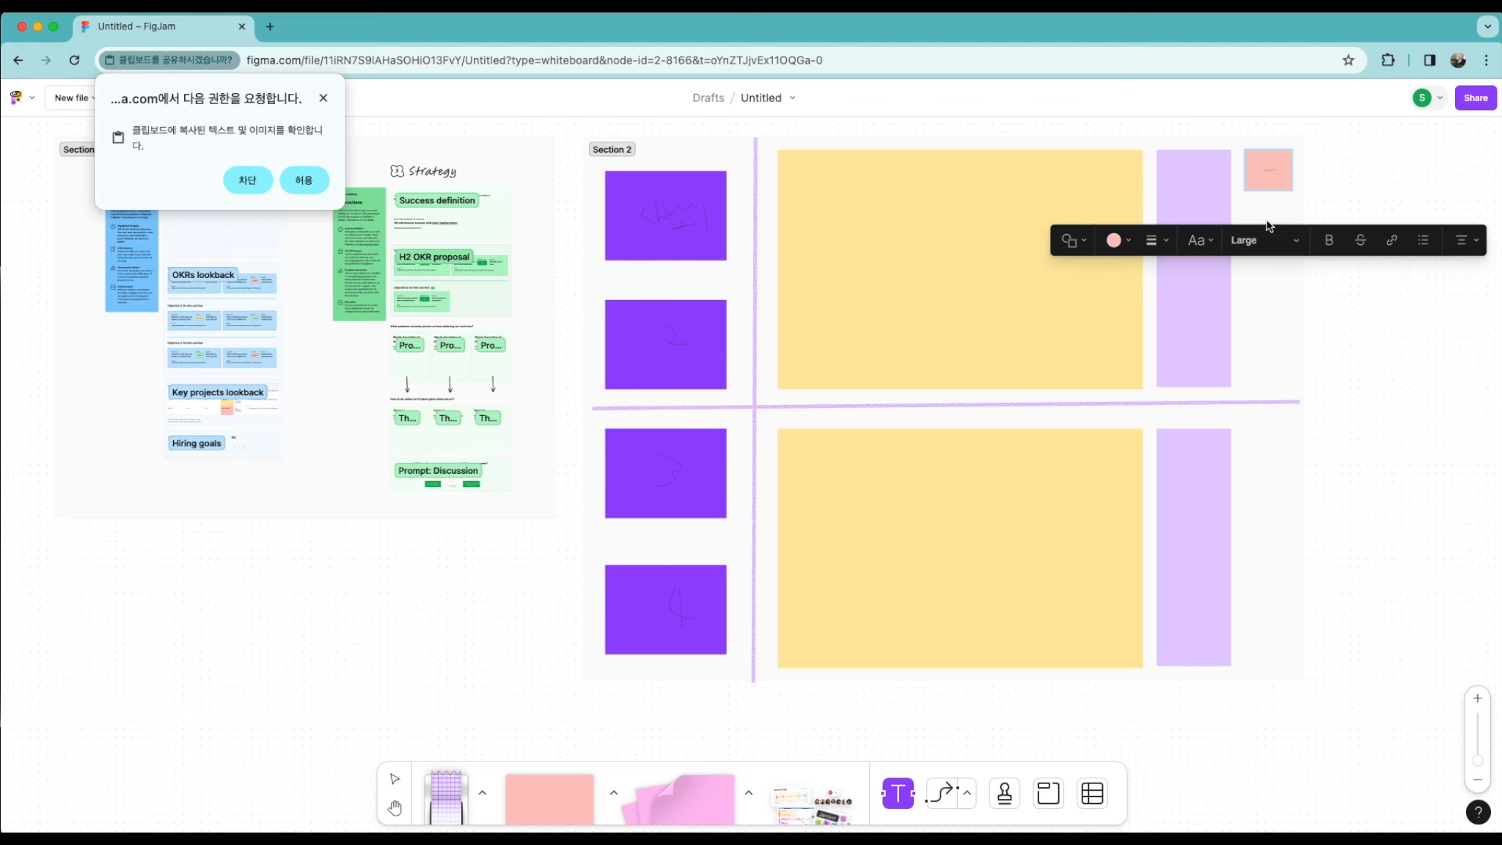
click(1254, 246)
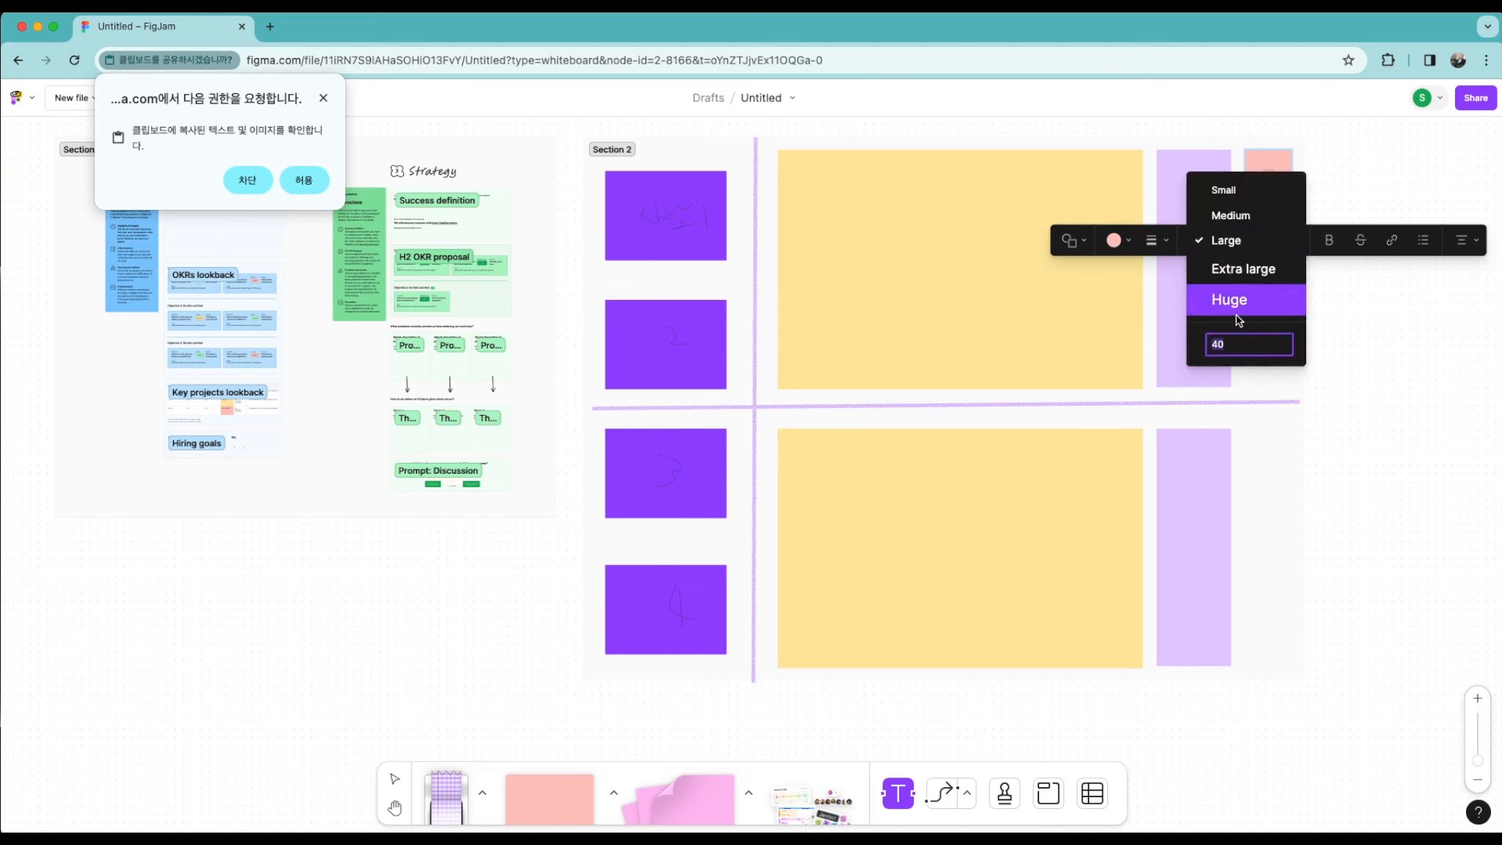
click(1238, 301)
click(1260, 172)
click(1268, 172)
drag(1281, 170, 1245, 172)
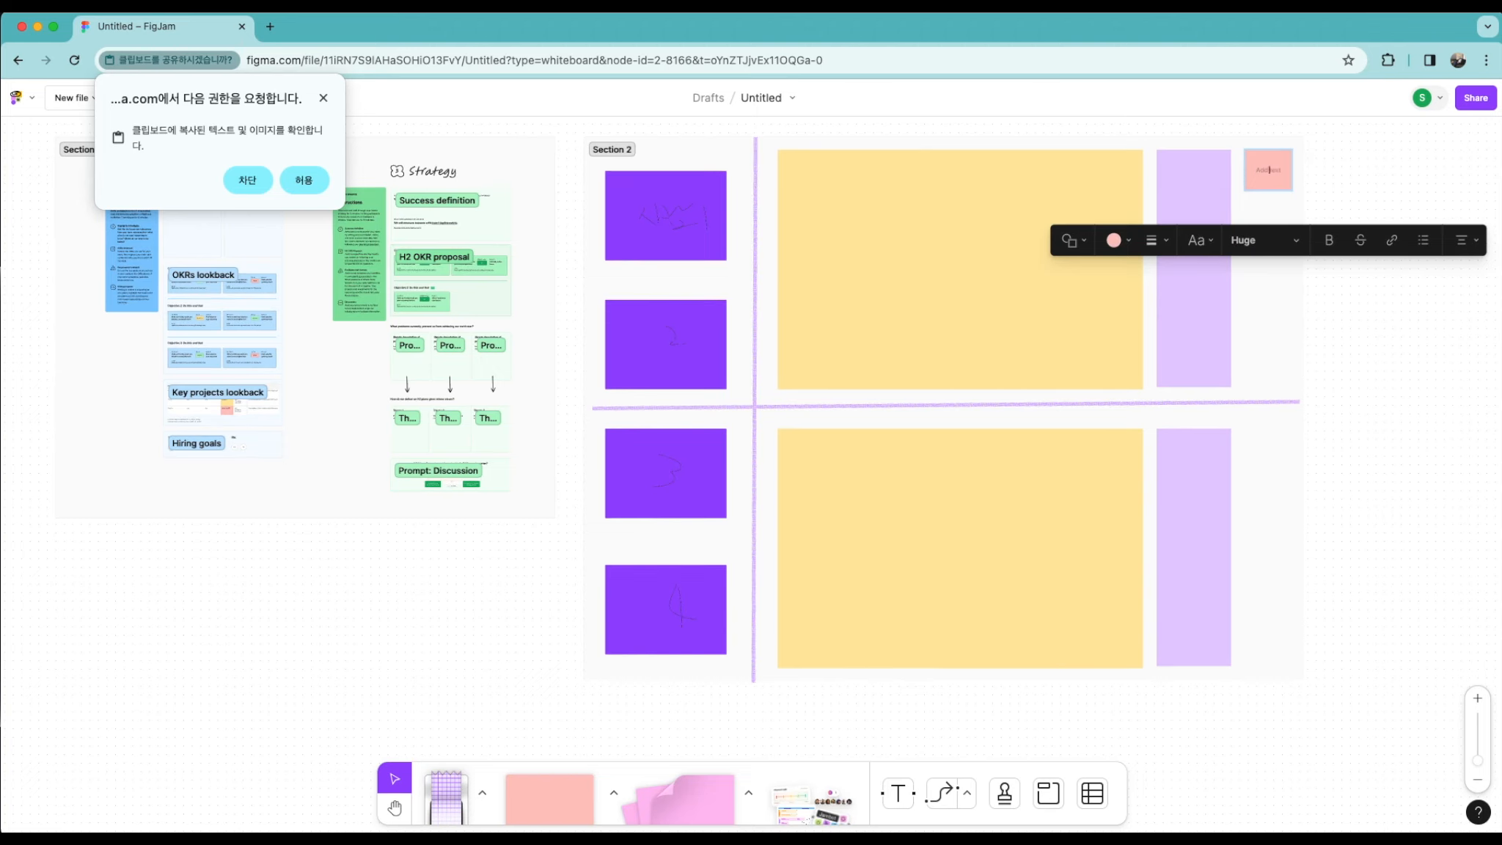
Step: Try to set a custom text size for the small light-red rectangle's label
click(1401, 157)
click(1282, 167)
click(1268, 169)
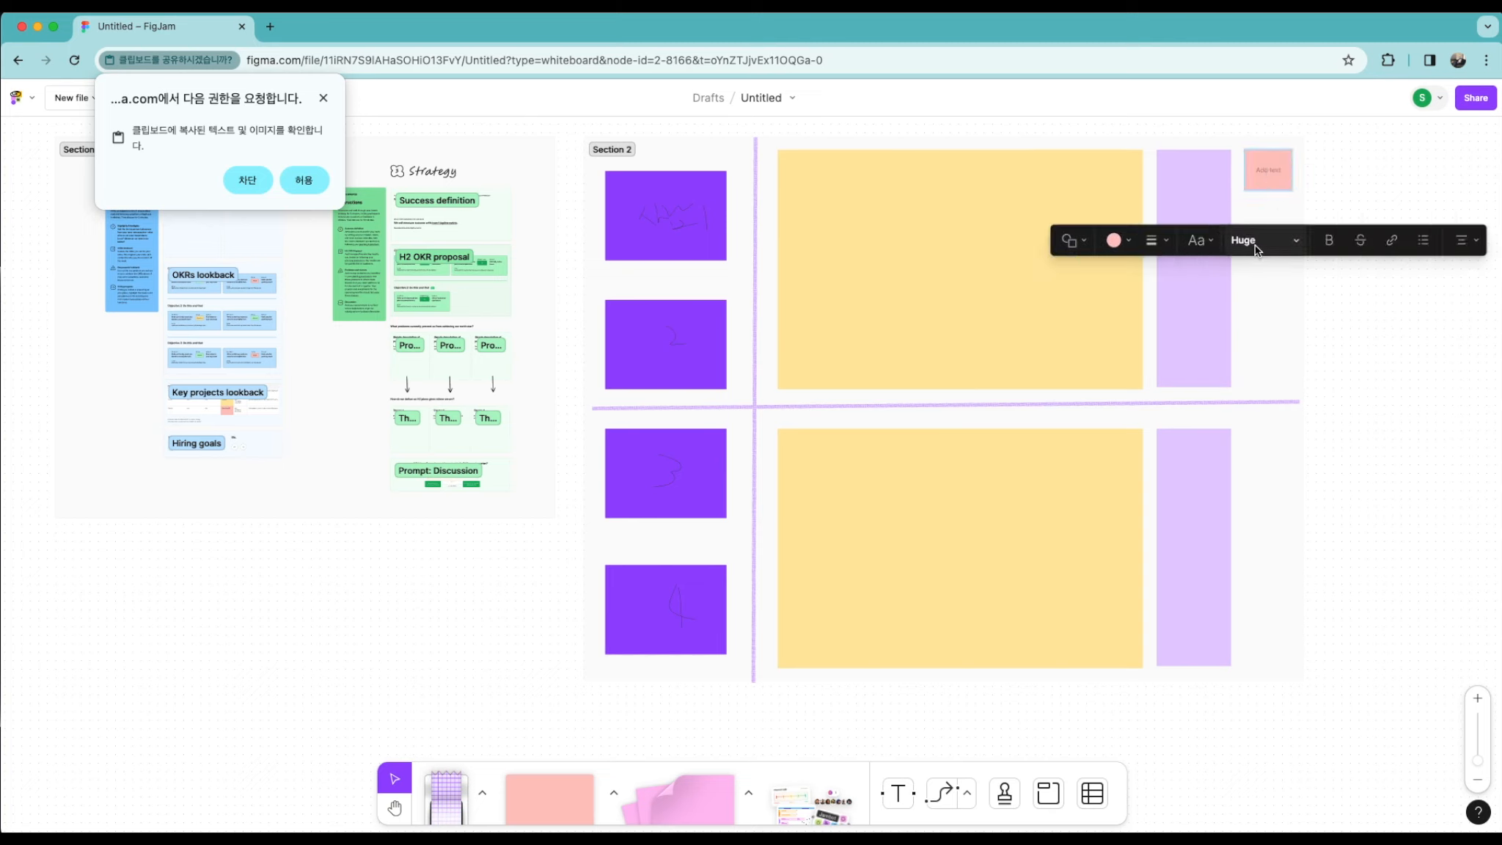
click(1254, 245)
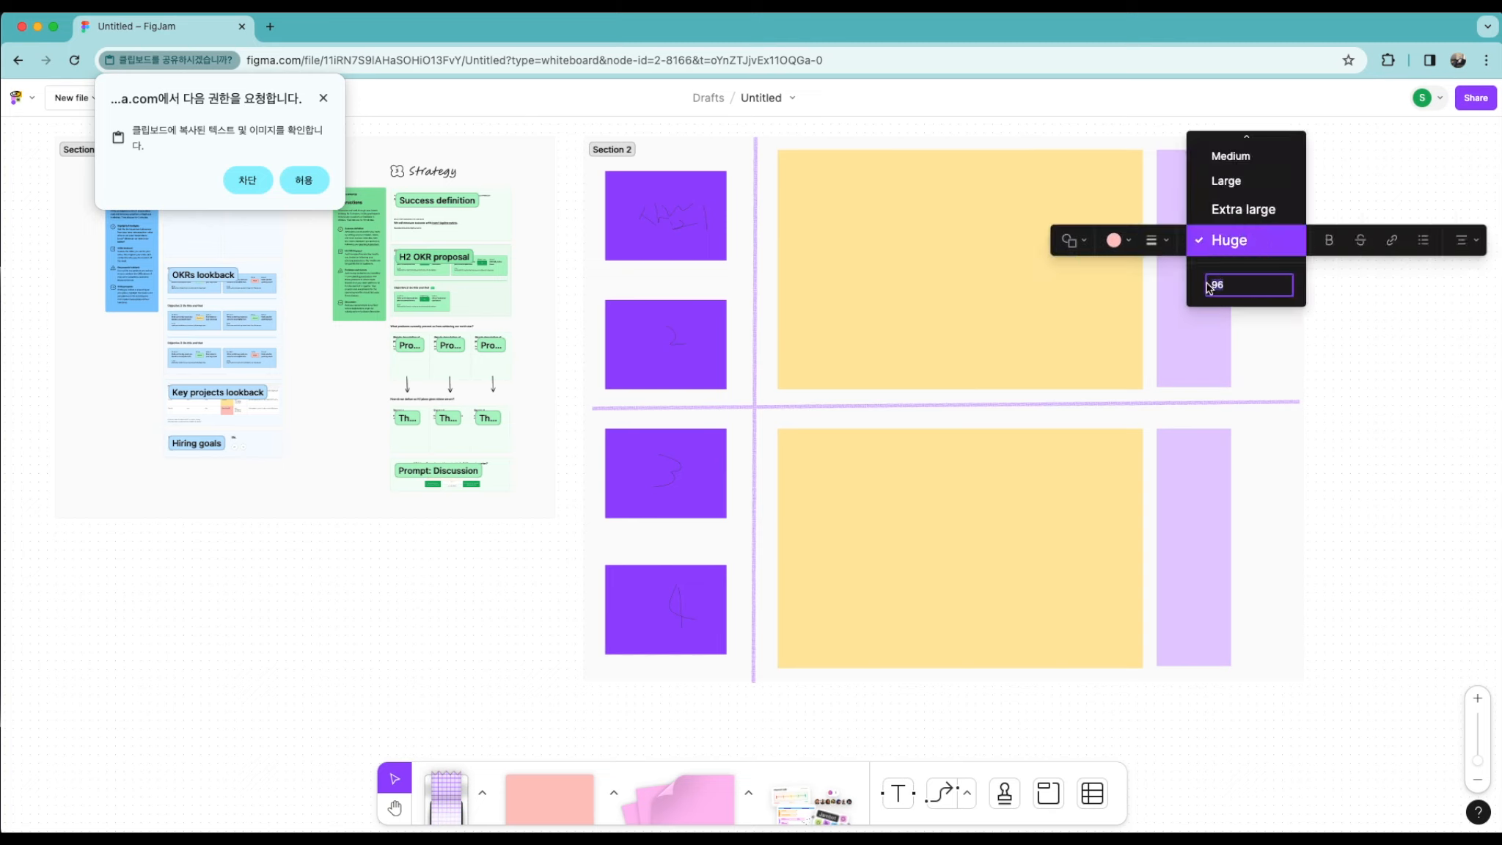
key(Return)
click(1320, 205)
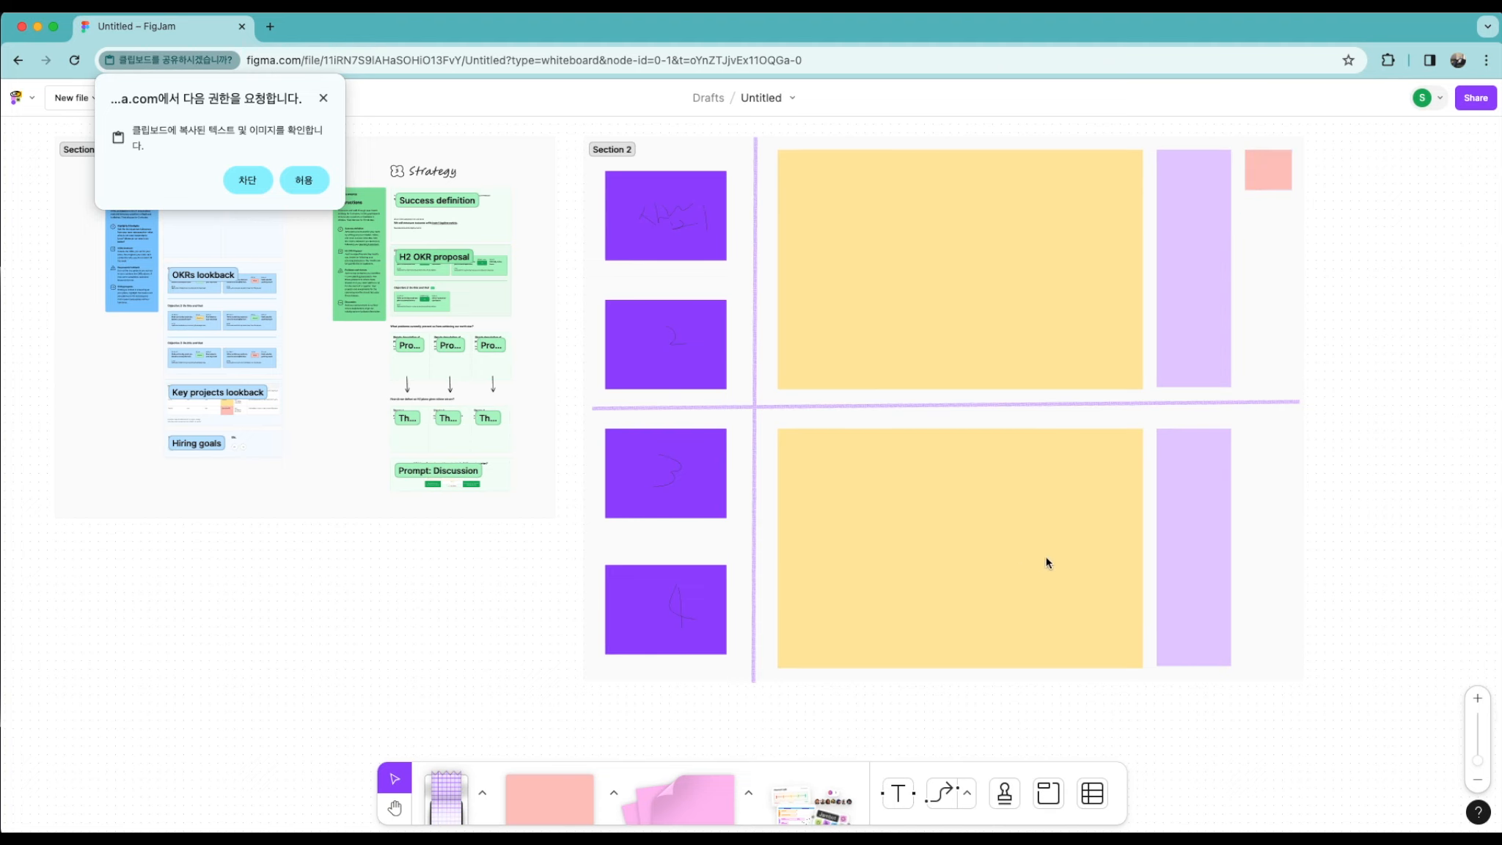
click(1268, 171)
right_click(1269, 174)
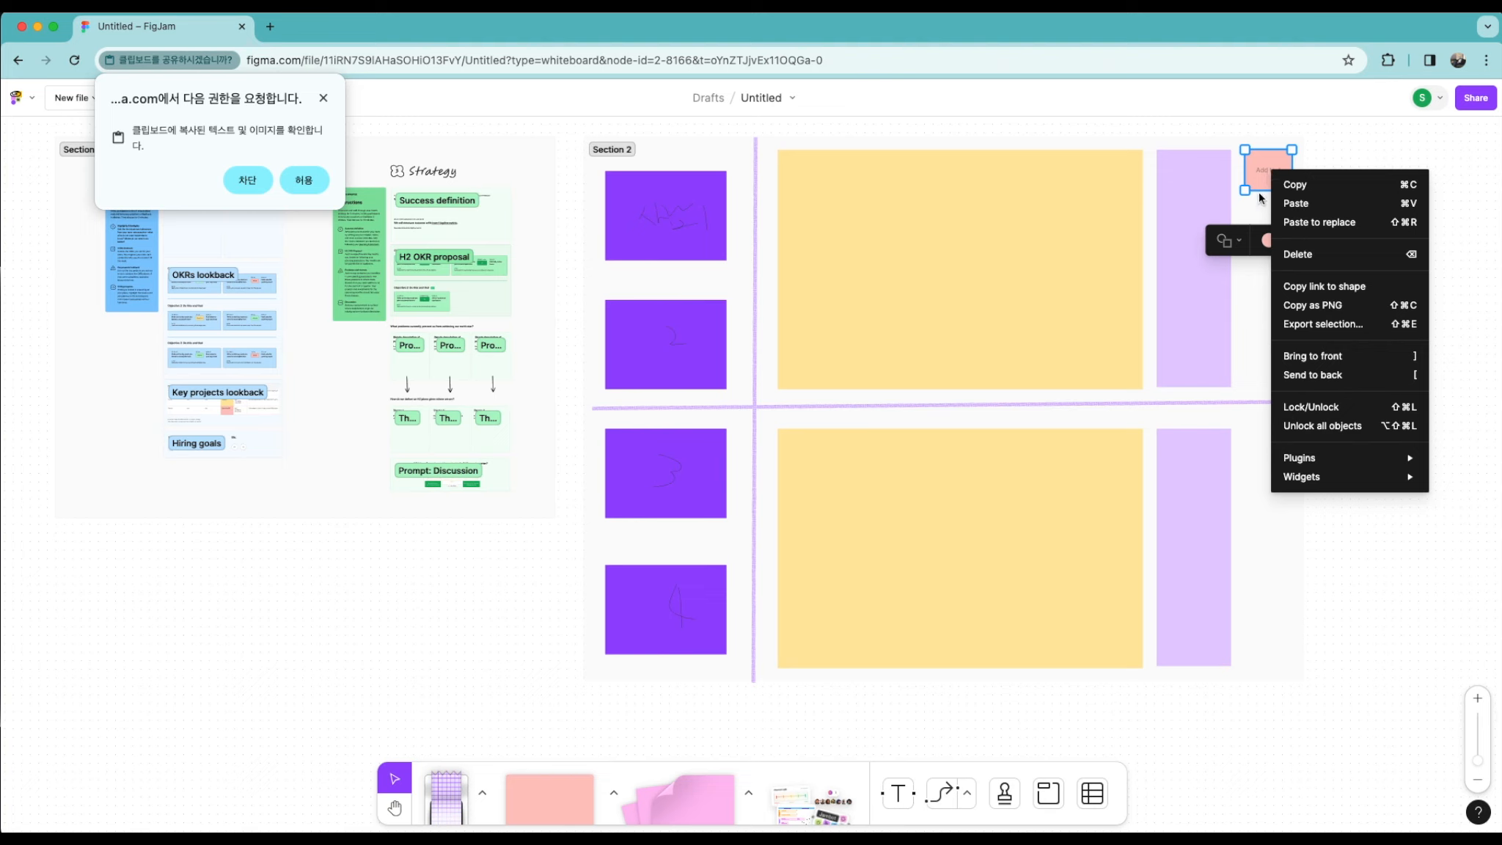
key(Escape)
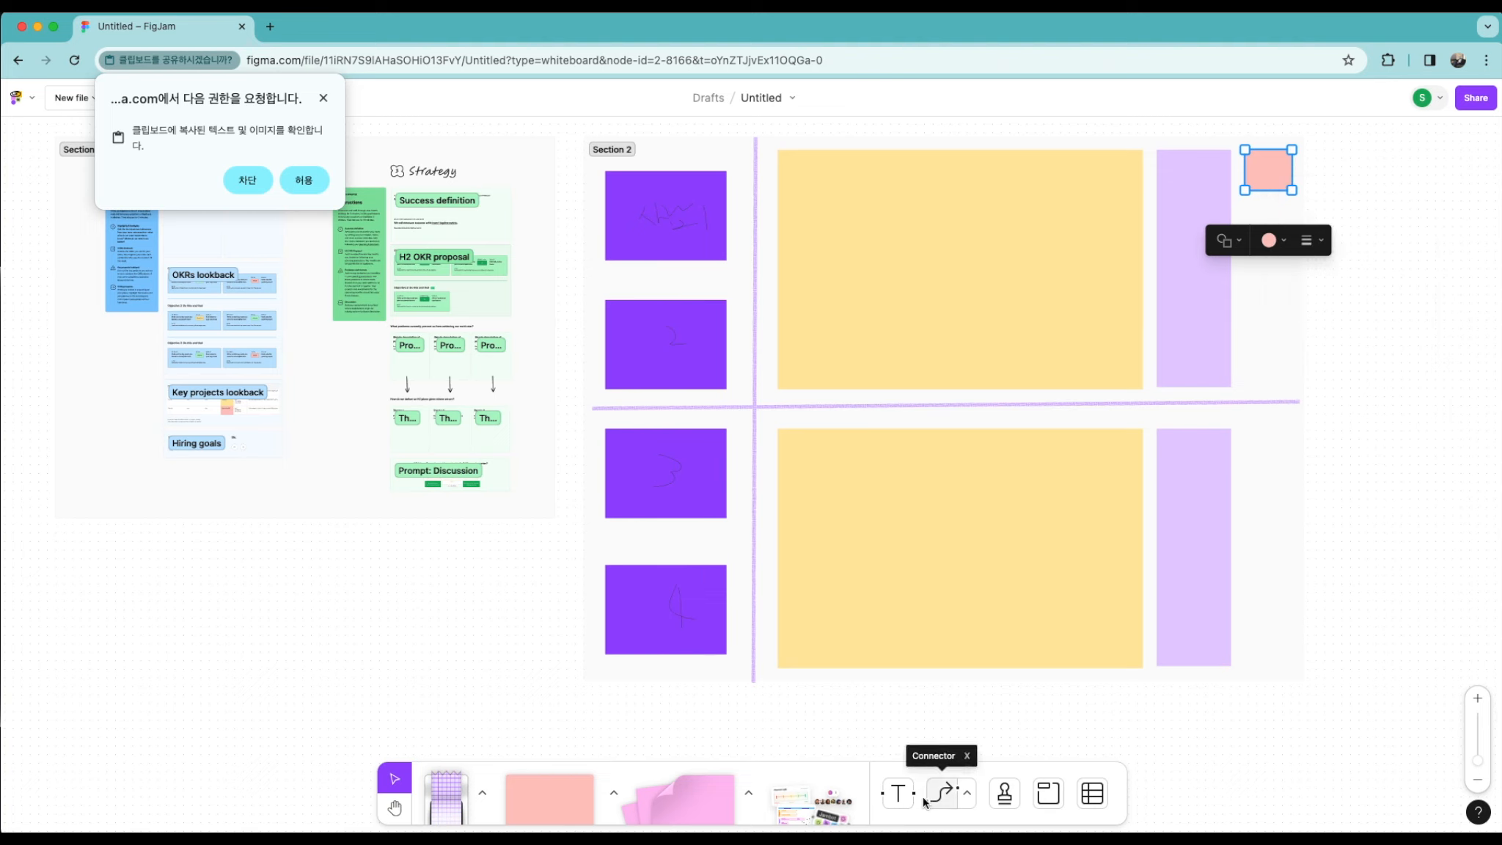
Step: Place a separate text box with a line of text over the small light-red rectangle and allow the site clipboard access
click(898, 793)
click(1268, 174)
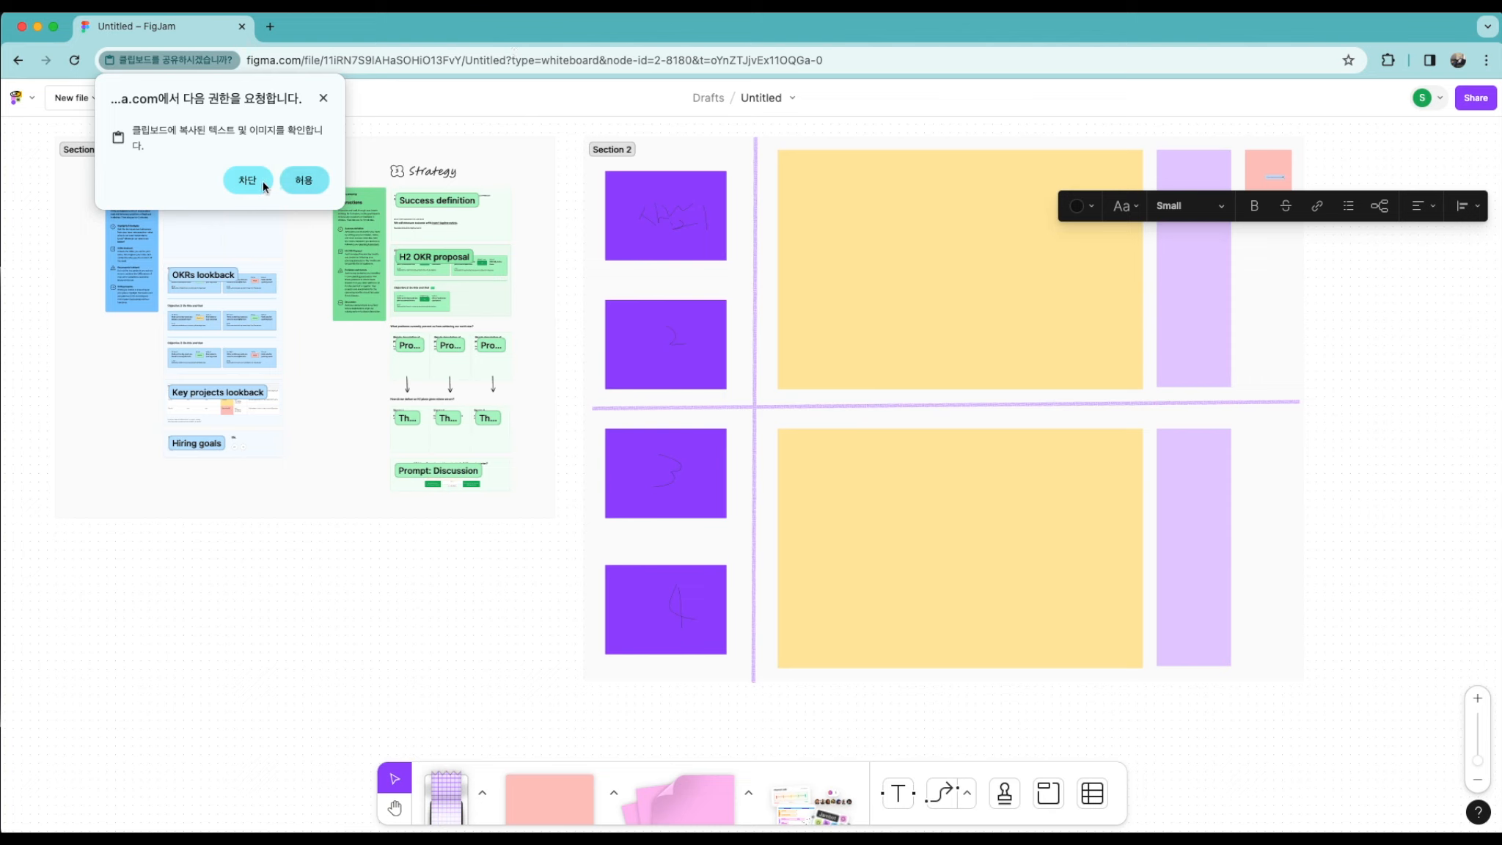
click(290, 183)
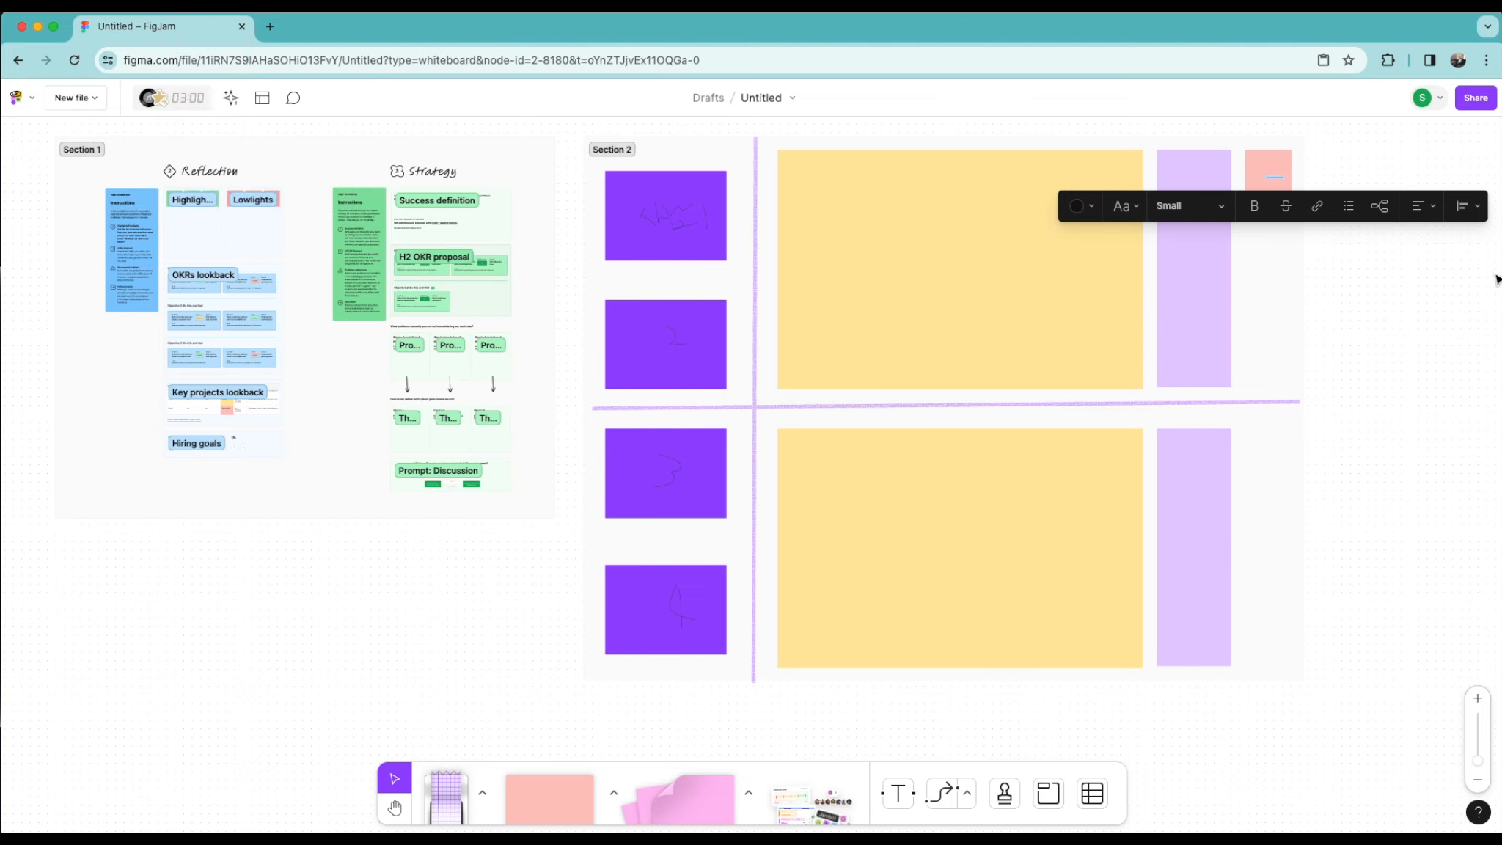
Step: Select the new text box on the light-red rectangle, make its text bold and set the size to 90
click(1271, 178)
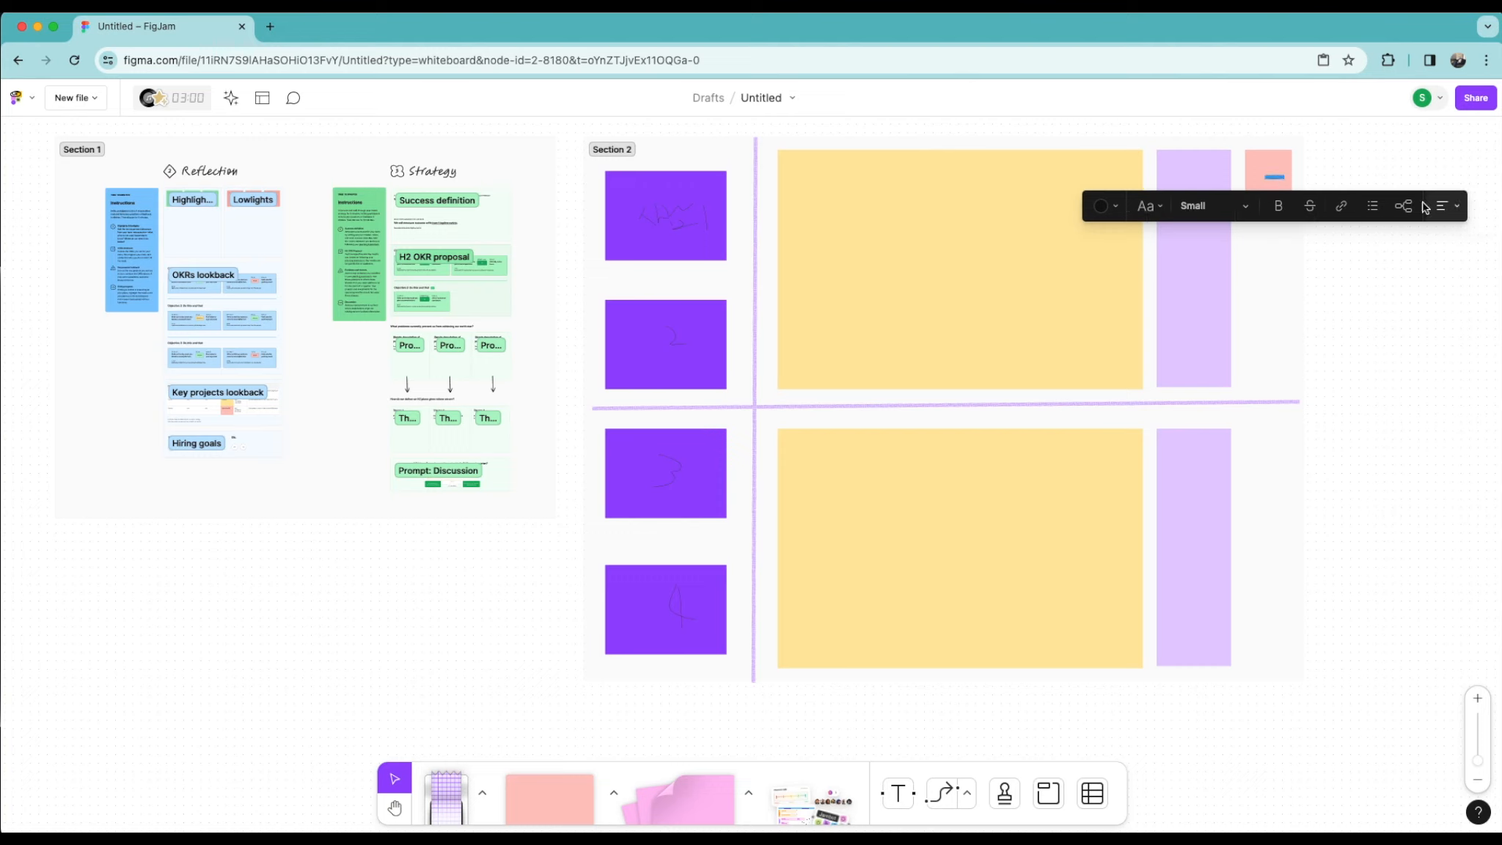
click(1279, 206)
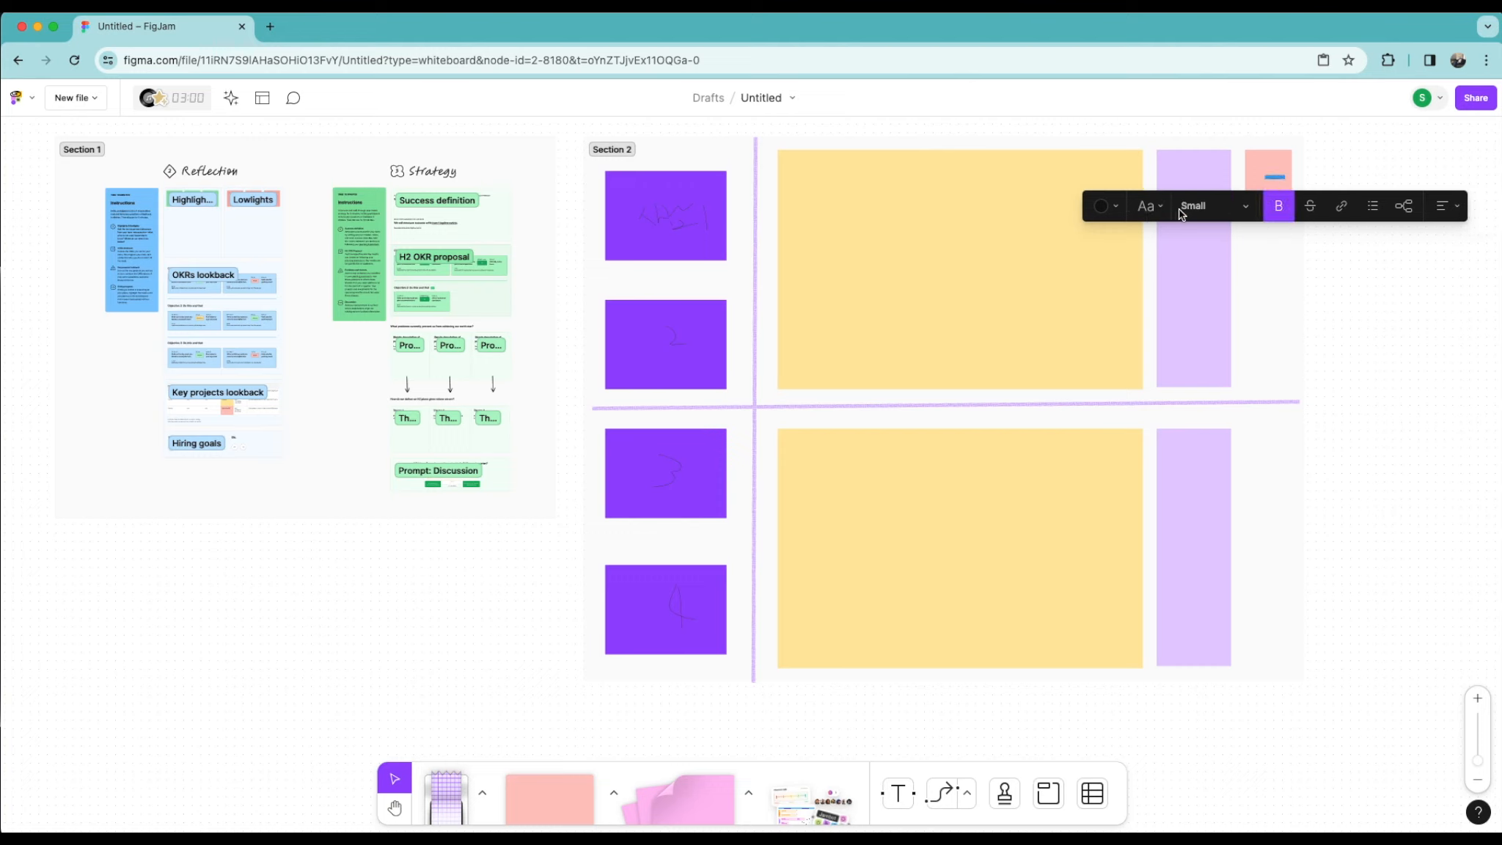
click(1148, 207)
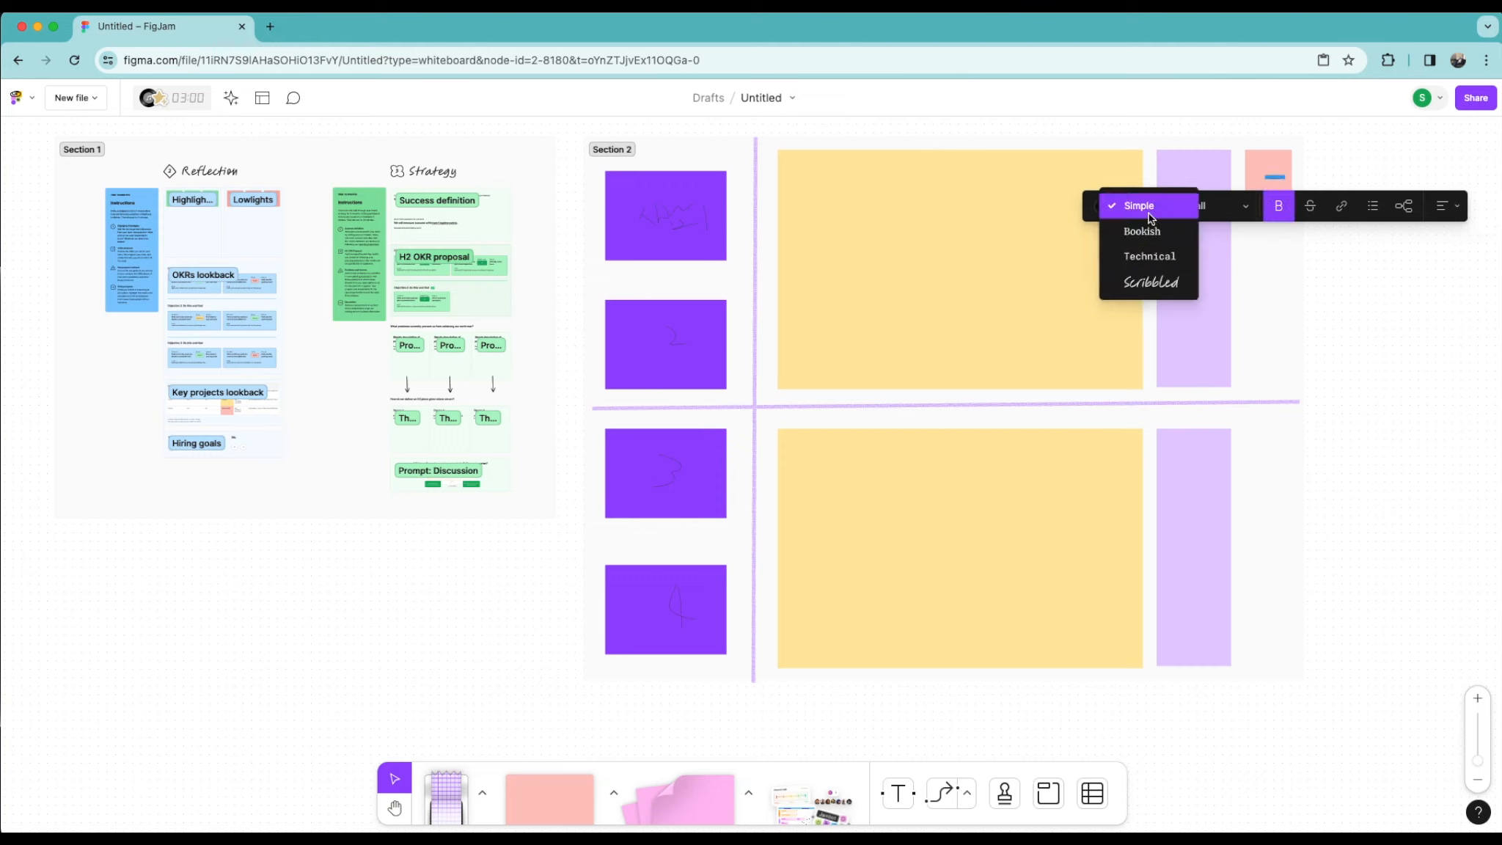
click(1202, 209)
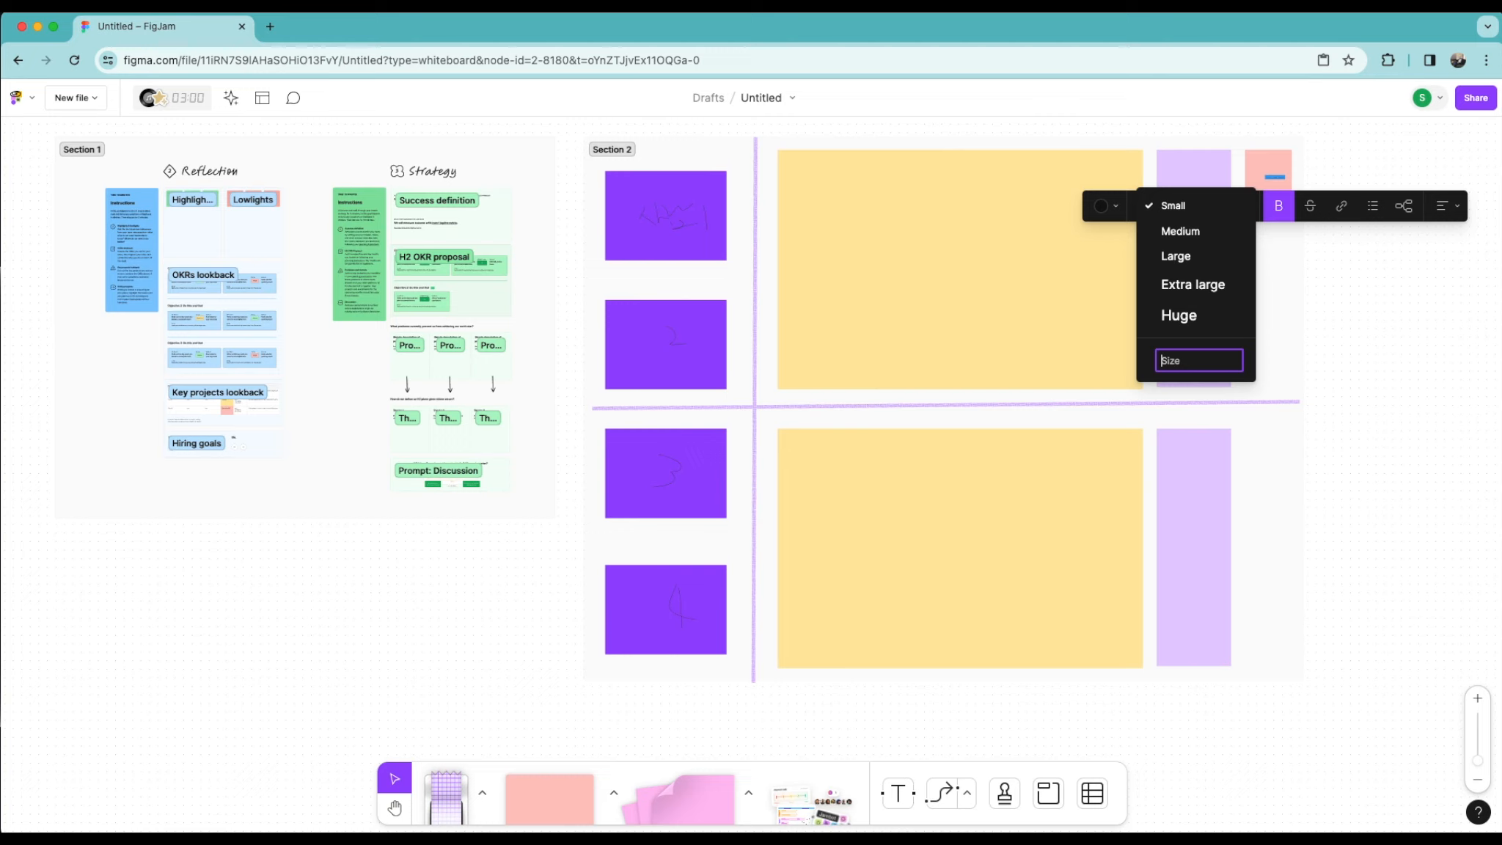
key(Return)
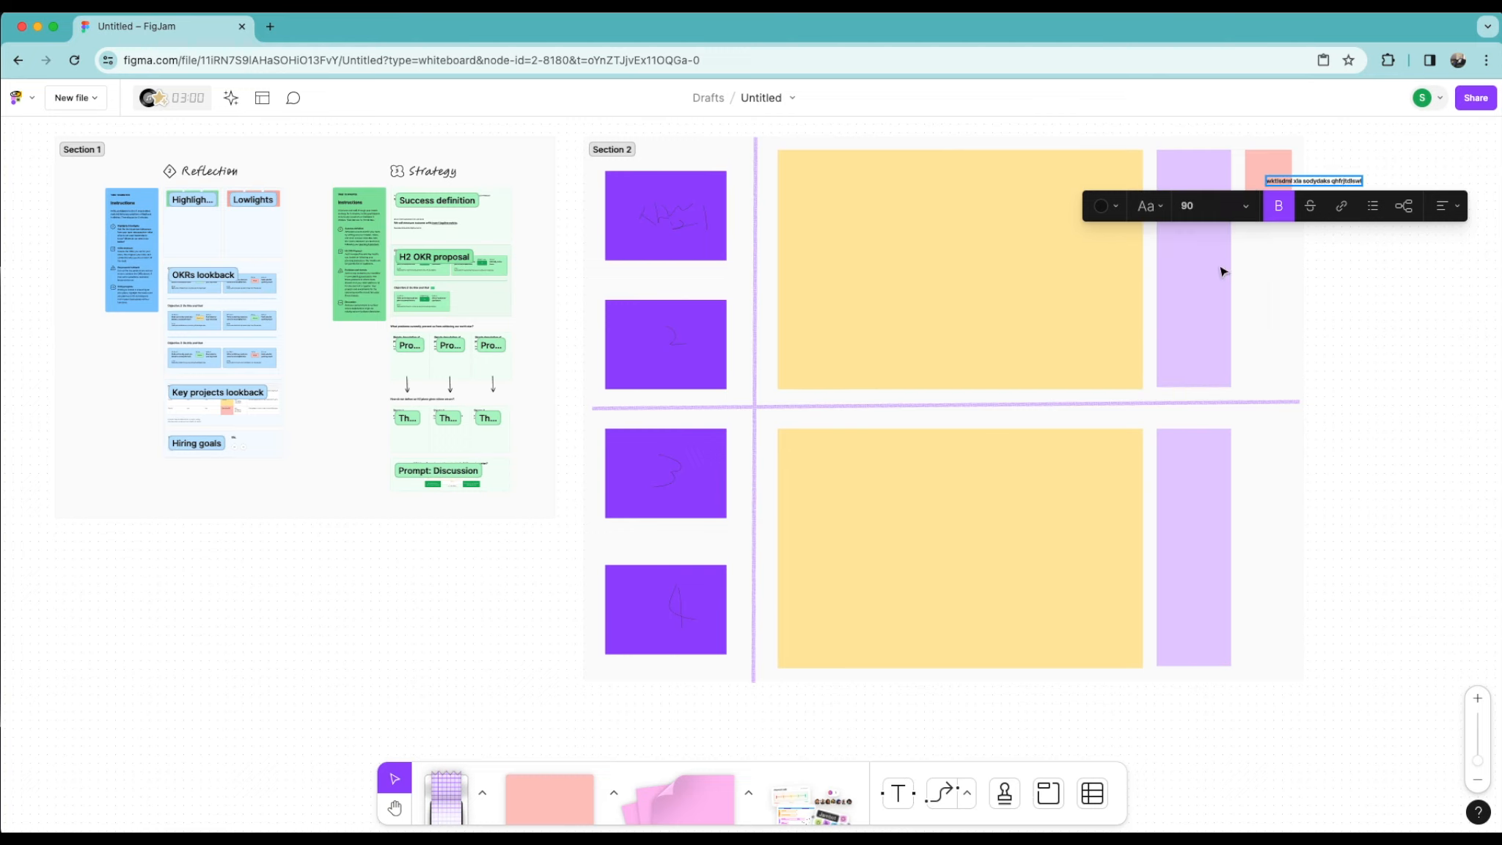
Step: Enlarge the bold text to the Towering size with a custom size value
click(1175, 209)
click(1159, 365)
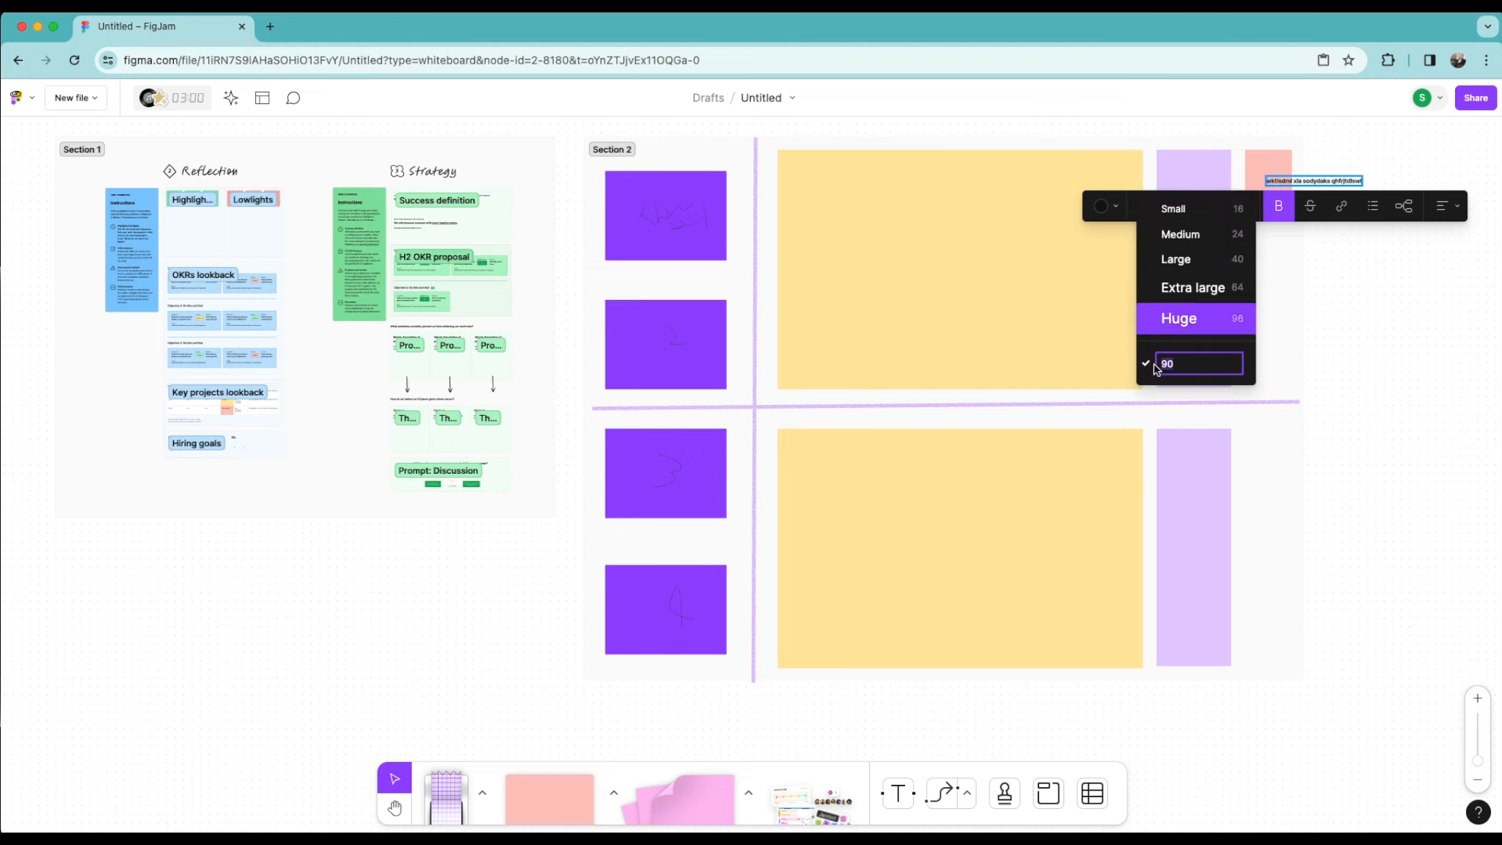
key(Return)
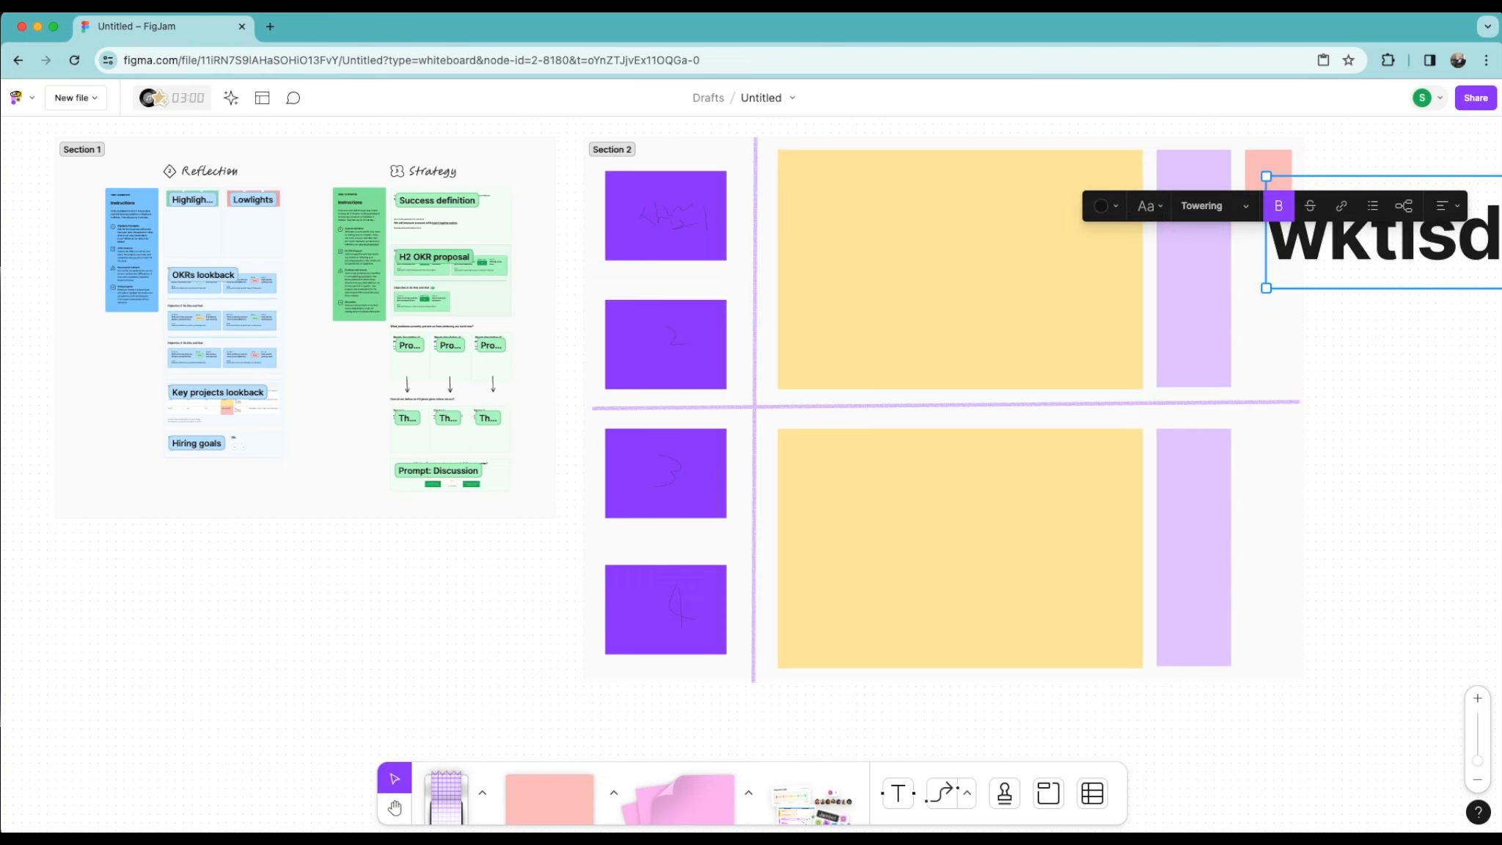
Step: Replace the bold text with two Ginormous regular lines: "자신이 속한 팀만 볼 것인지" and "다른 팀의 과정도 함께 볼 것인지"
click(1325, 252)
drag(1319, 265, 1494, 248)
click(1354, 176)
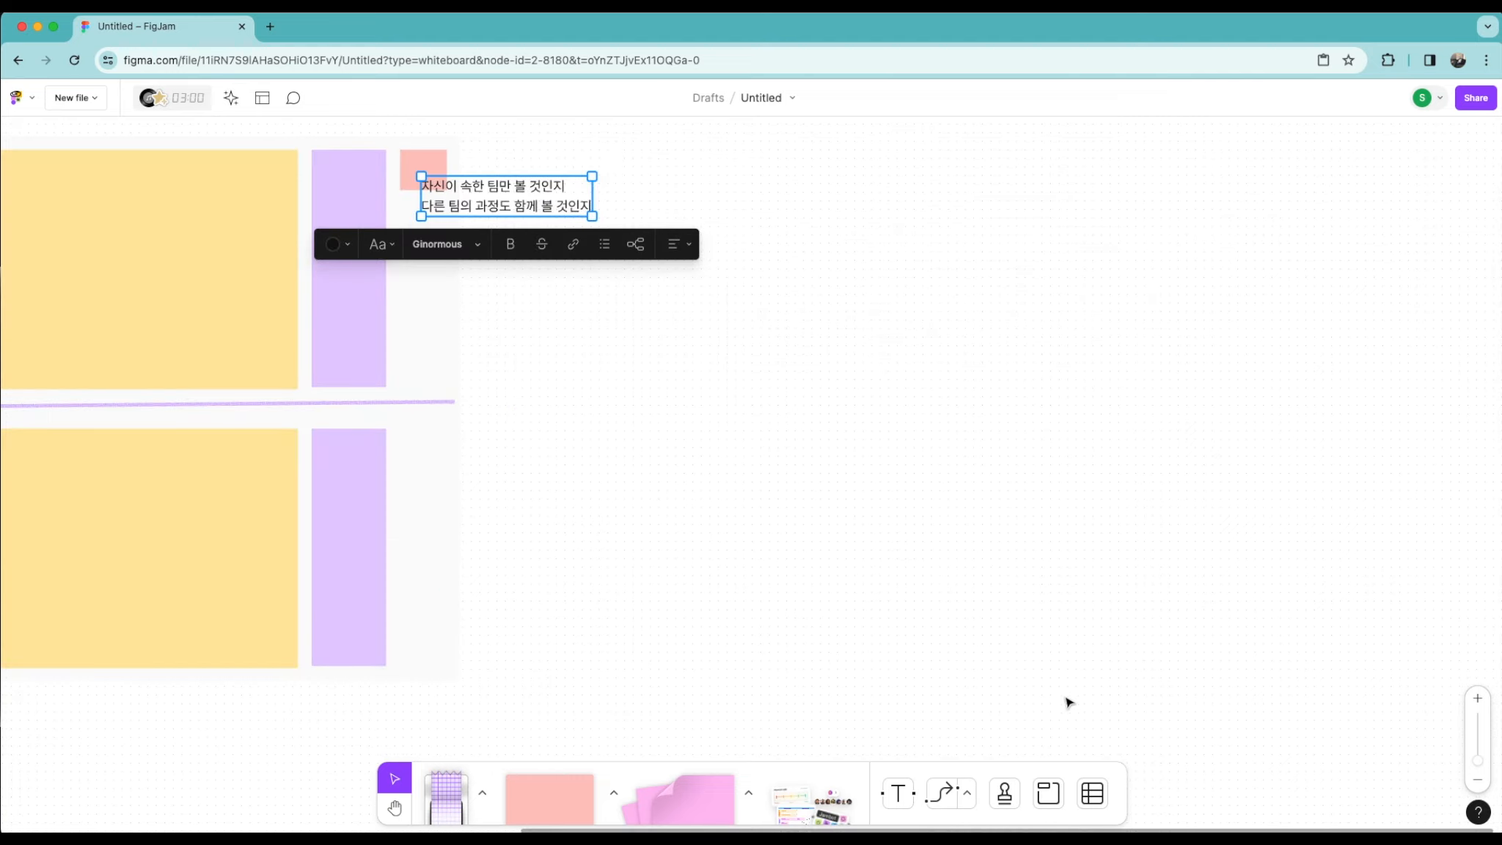
click(990, 726)
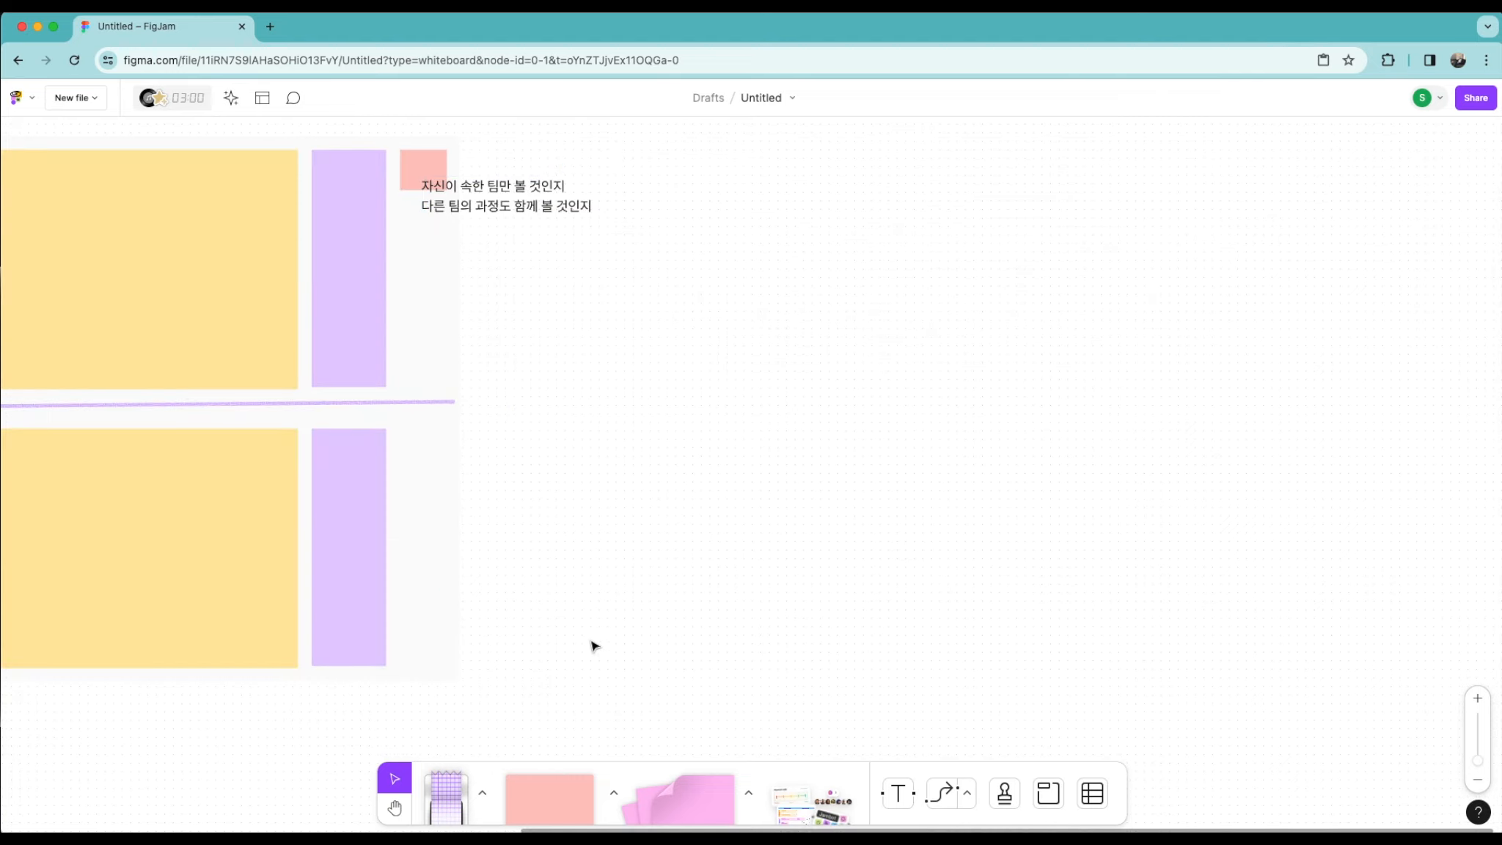
drag(572, 830, 289, 815)
Step: Duplicate the small light-red rectangle and place the copy directly below the original
click(838, 177)
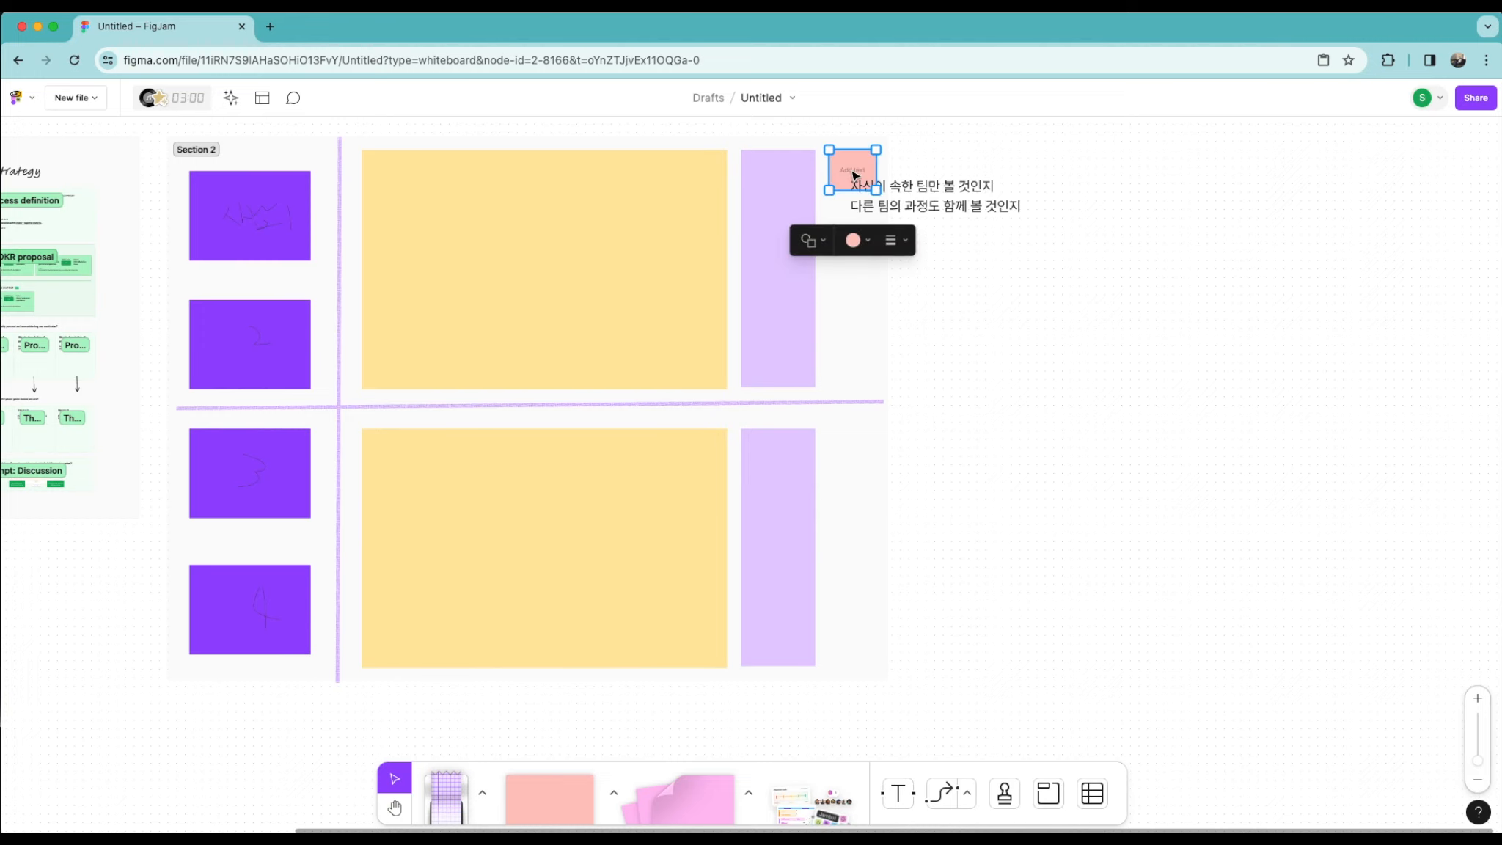
click(846, 168)
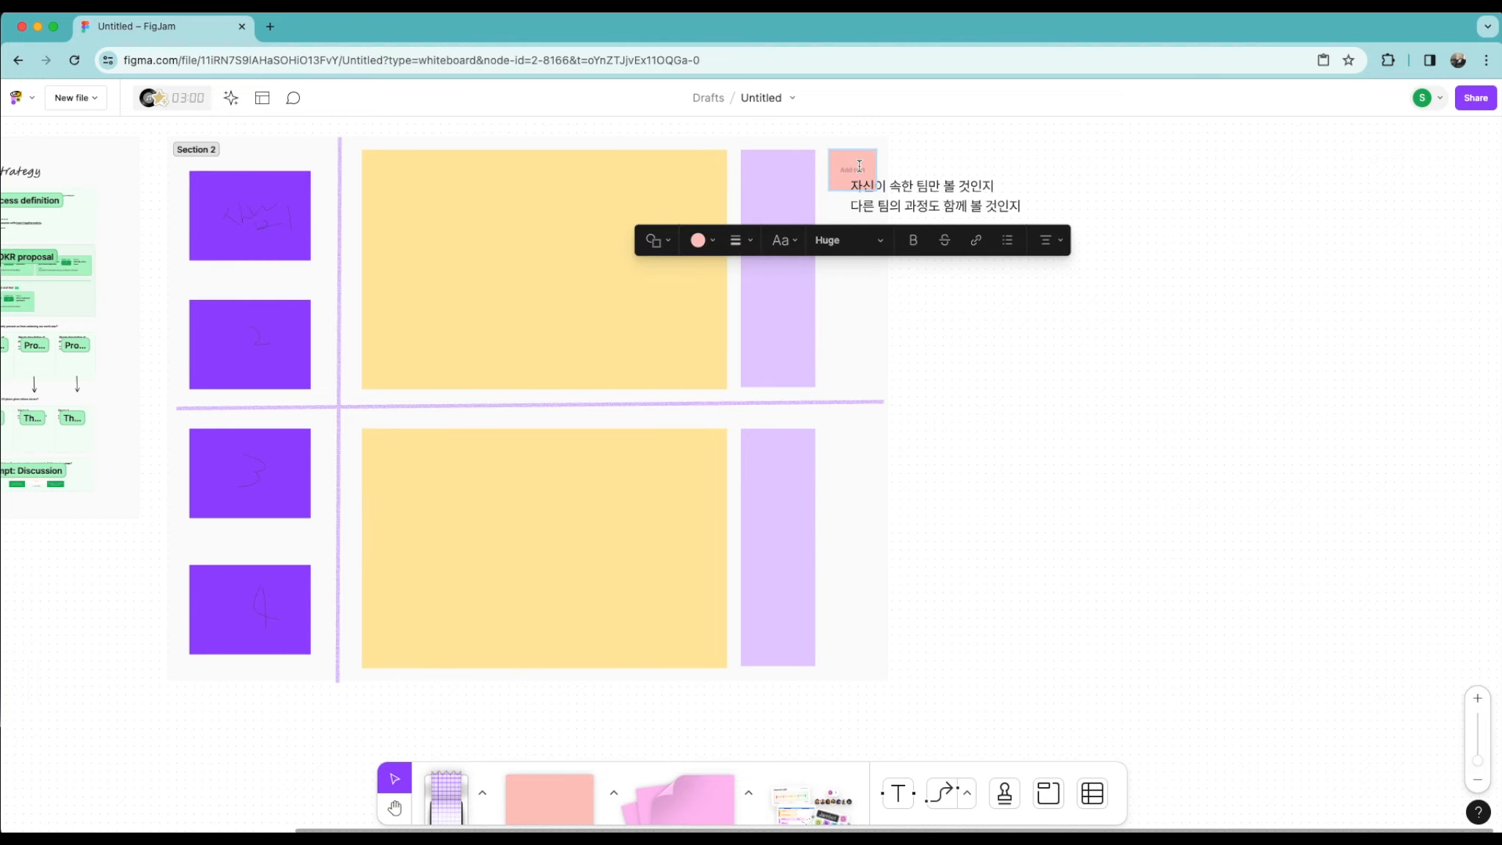
key(Escape)
key(super+v)
drag(855, 162, 857, 253)
Step: Fill the duplicated rectangle with light gray and move it down beside the lower light-purple rectangle
click(852, 179)
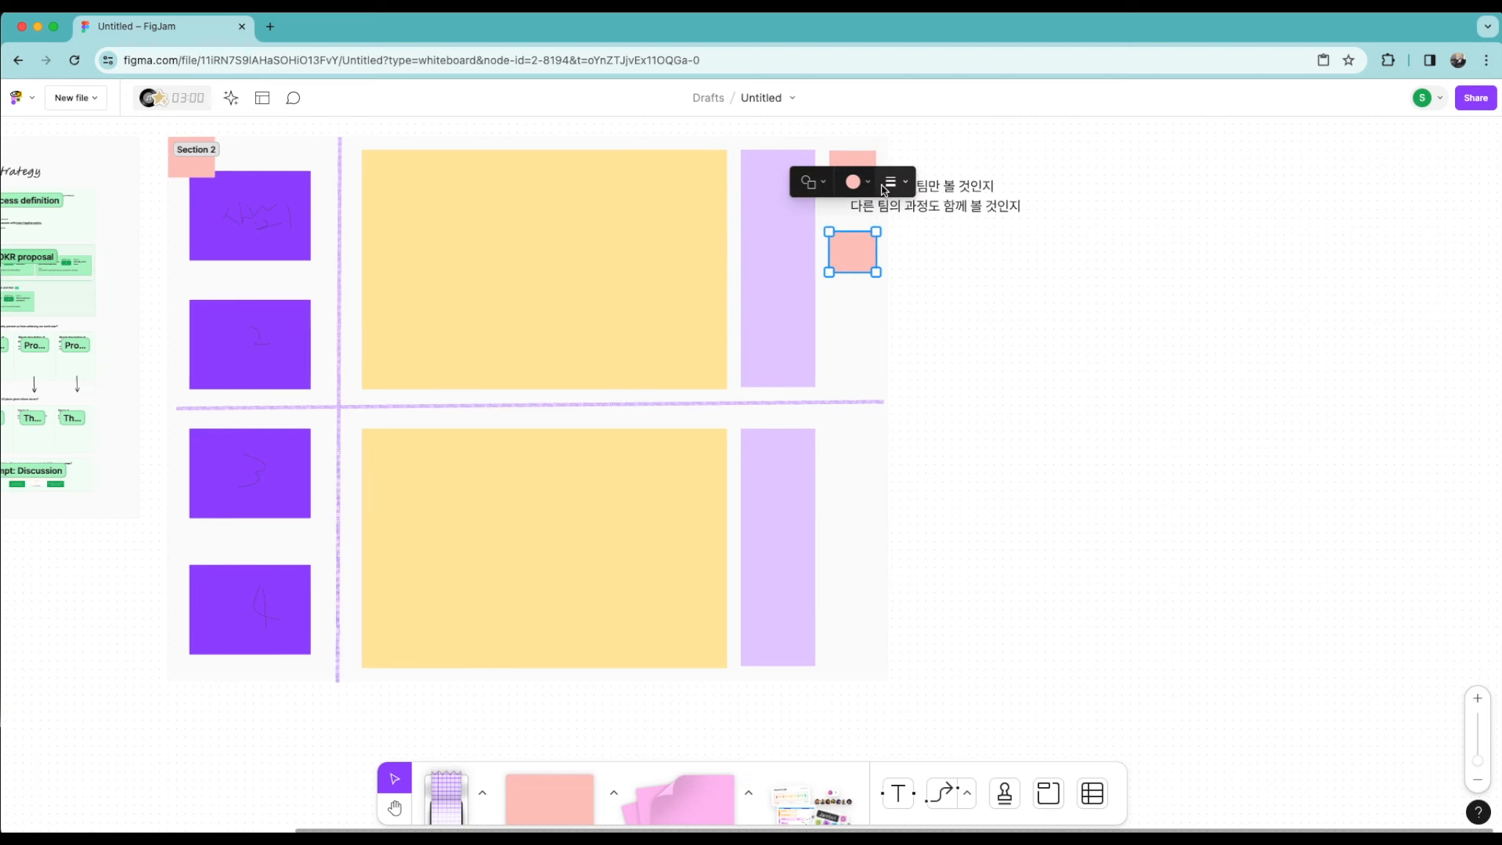
click(709, 188)
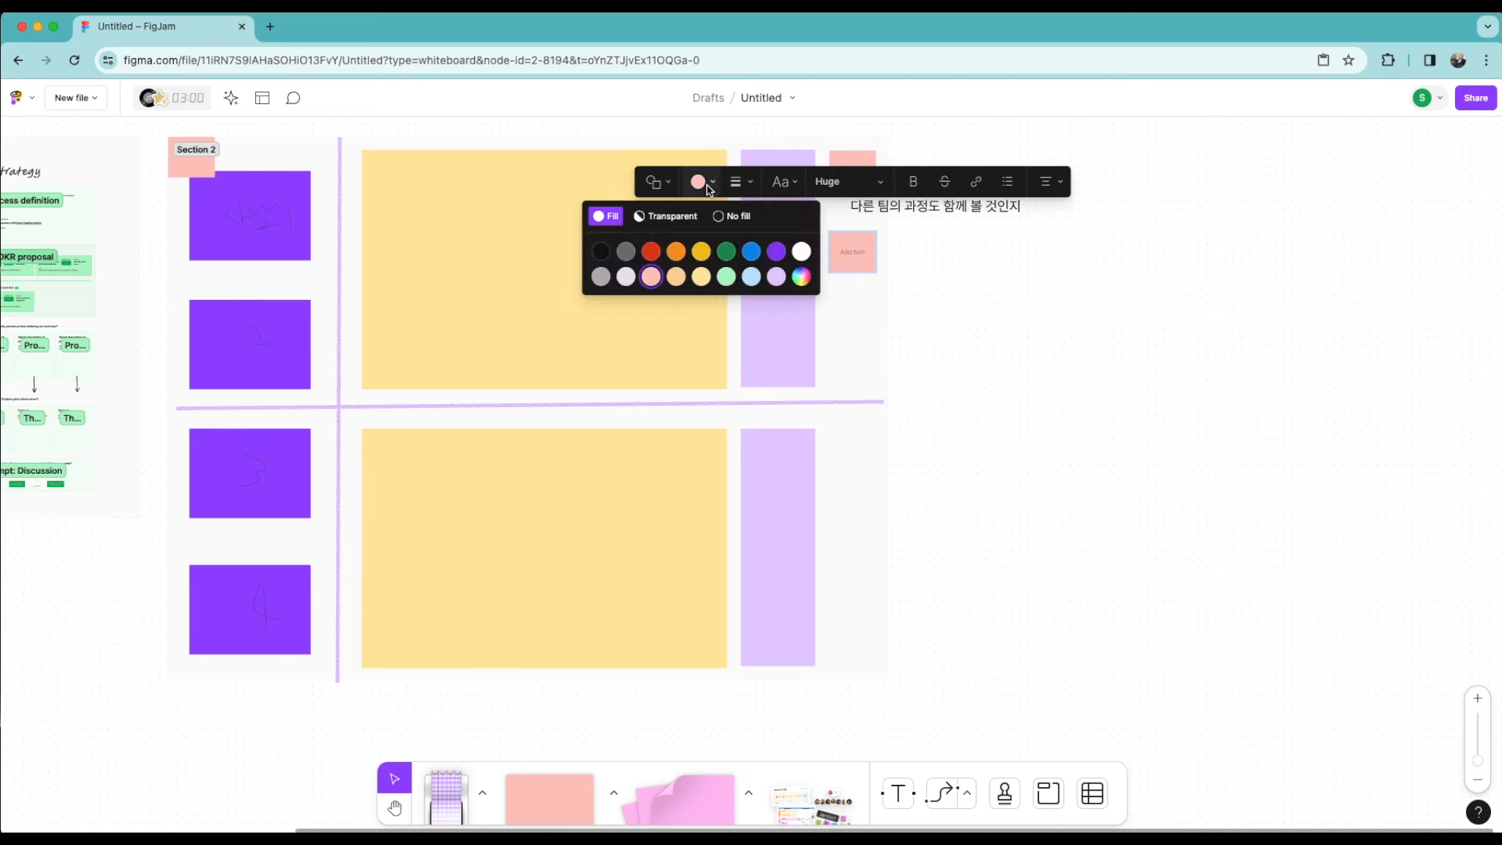
click(625, 277)
click(1017, 306)
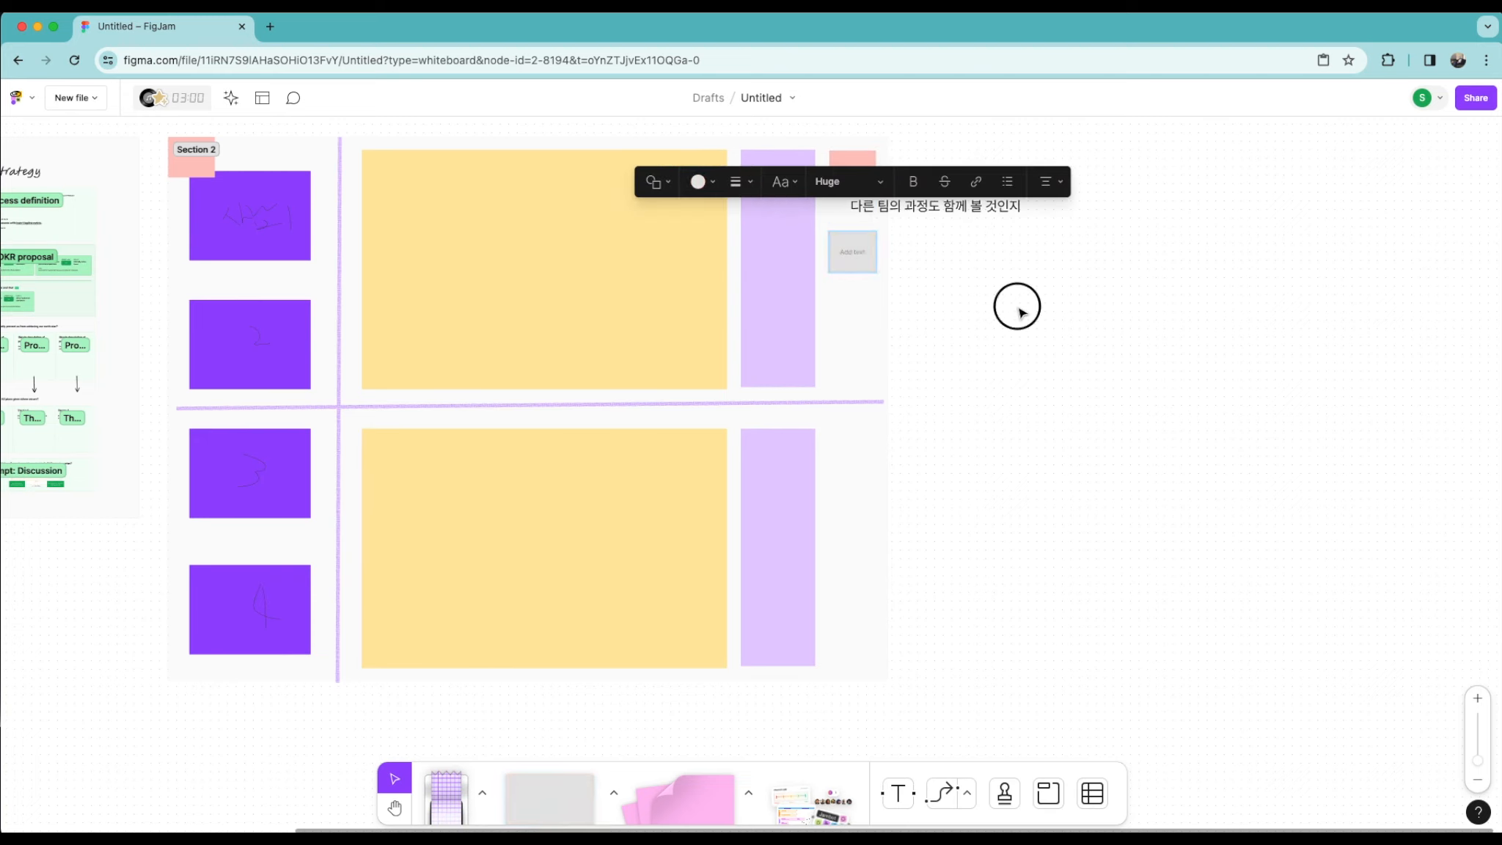
drag(853, 273, 853, 470)
click(999, 418)
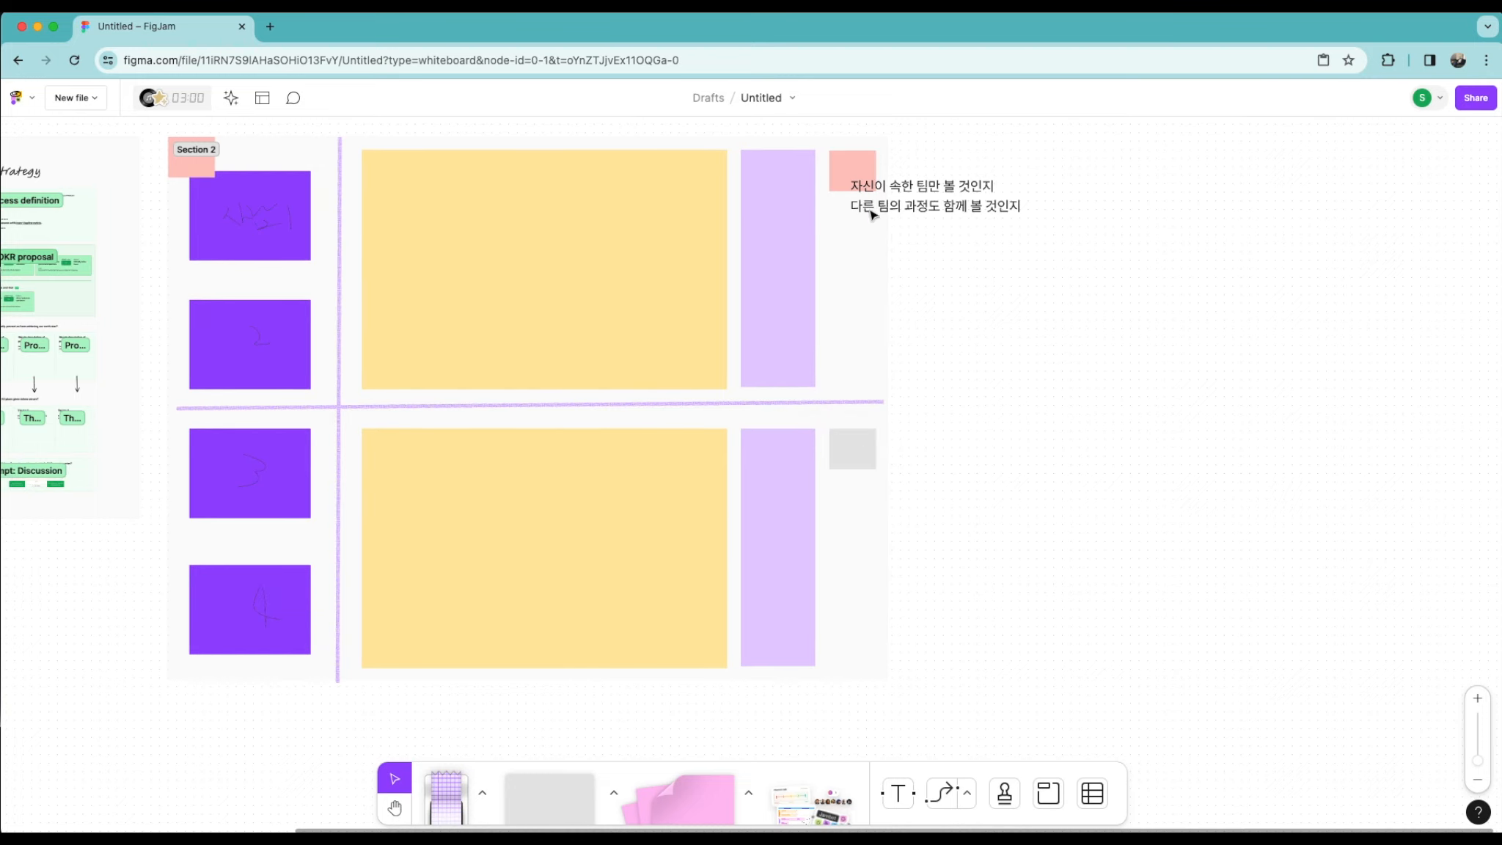
Step: Duplicate the small light-red rectangle below itself and fill the copy with red
click(850, 187)
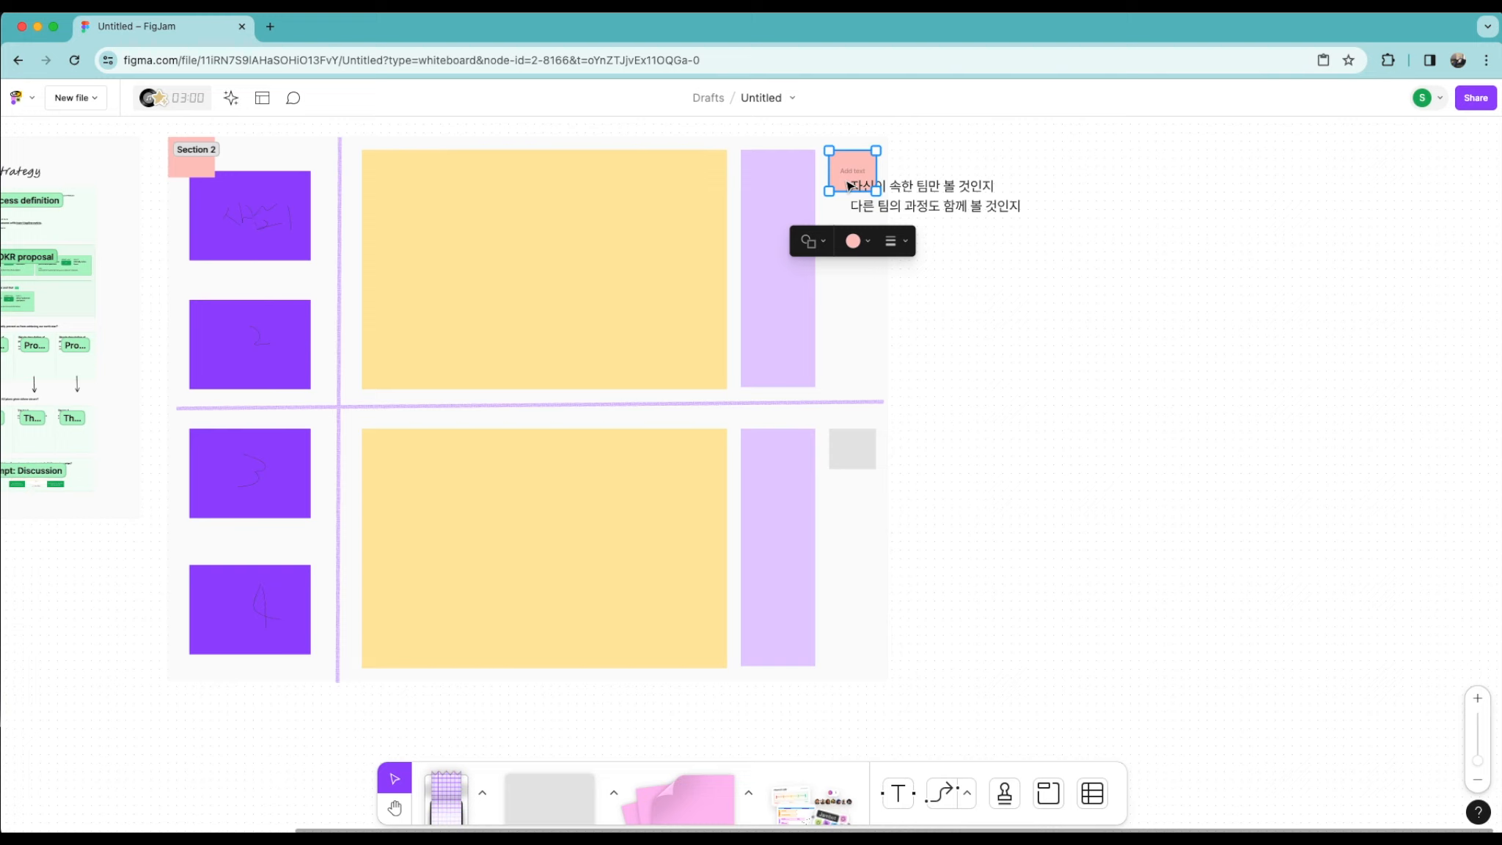
drag(852, 207, 852, 258)
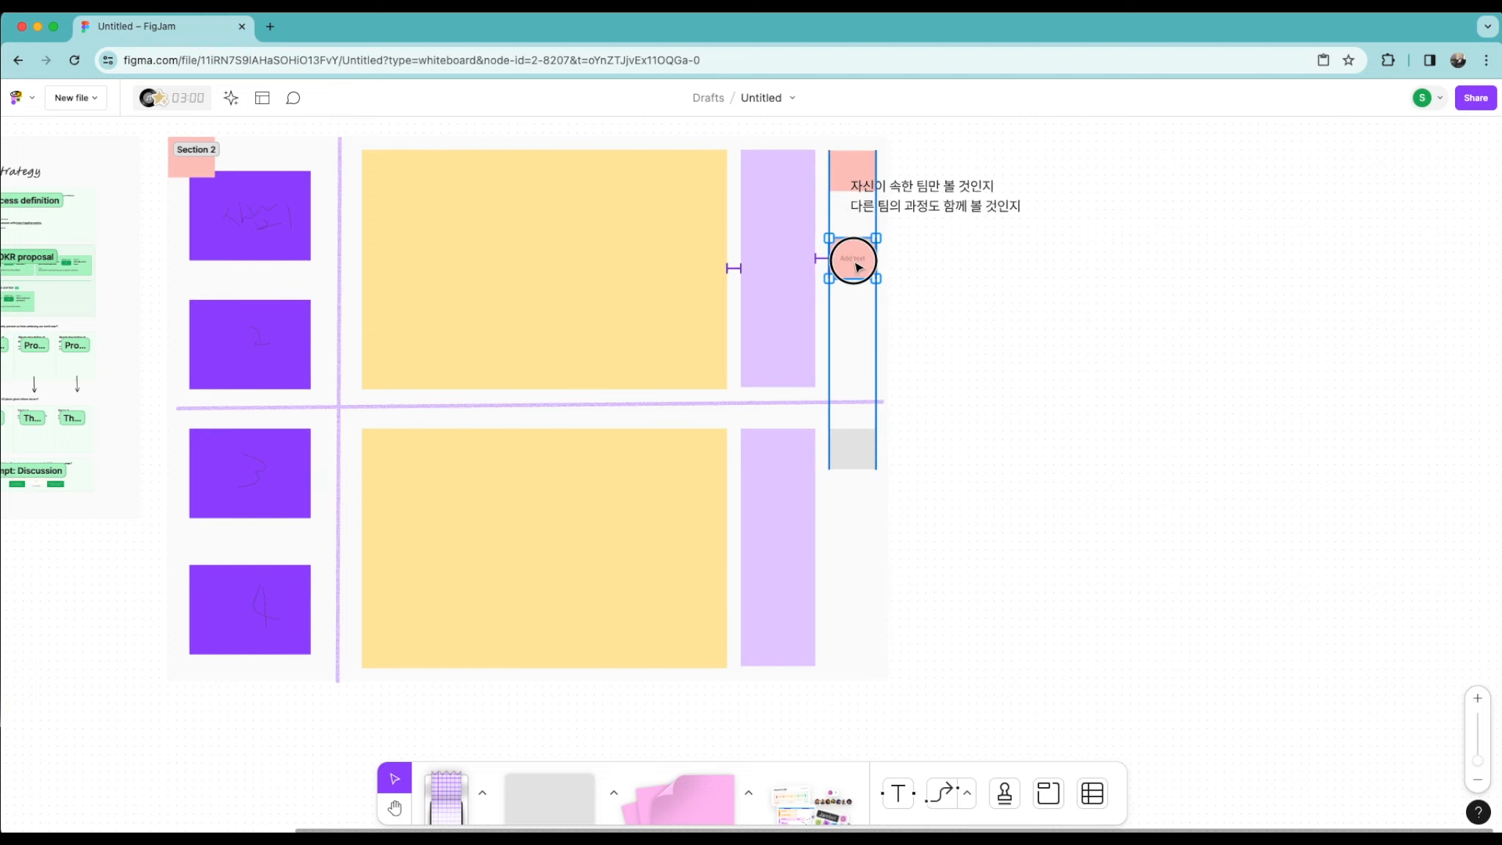
click(714, 189)
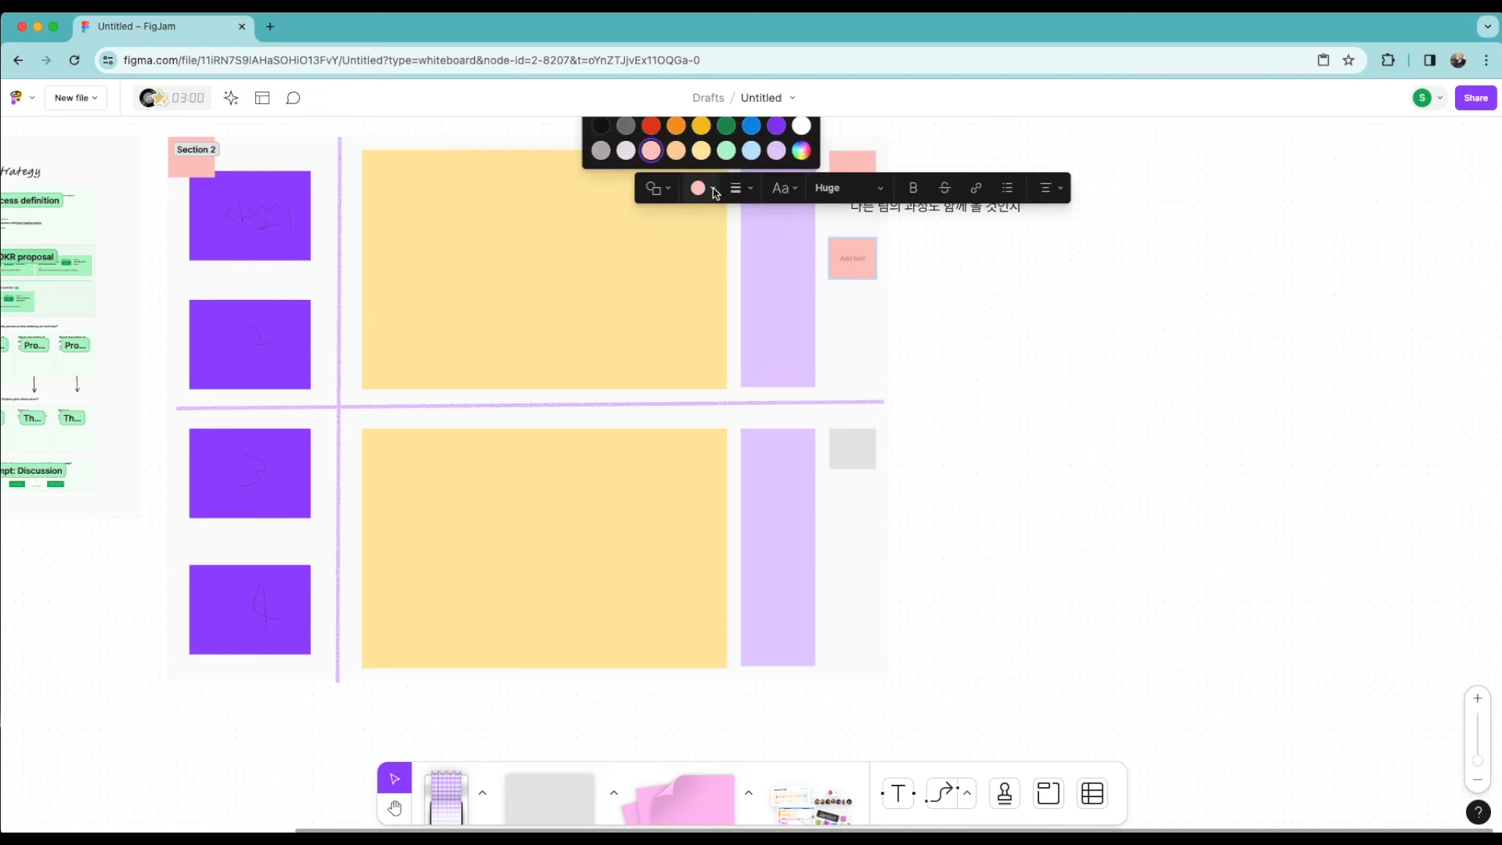
click(651, 125)
click(925, 314)
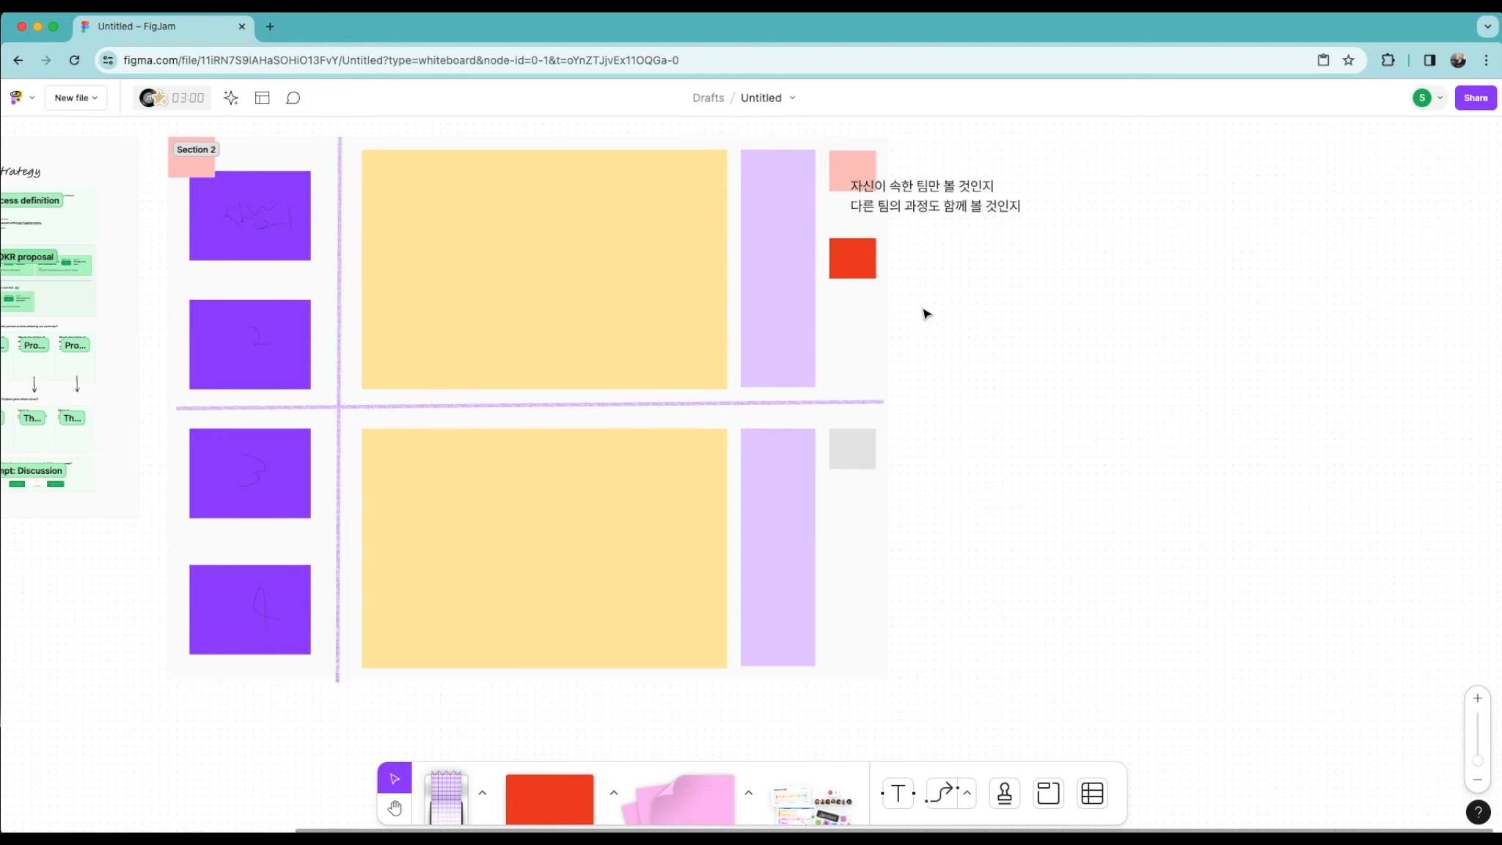
Step: Duplicate the two-line text beside the red rectangle and change the copy to "다른 팀의 과정도 아래에 볼 수 있게"
click(926, 196)
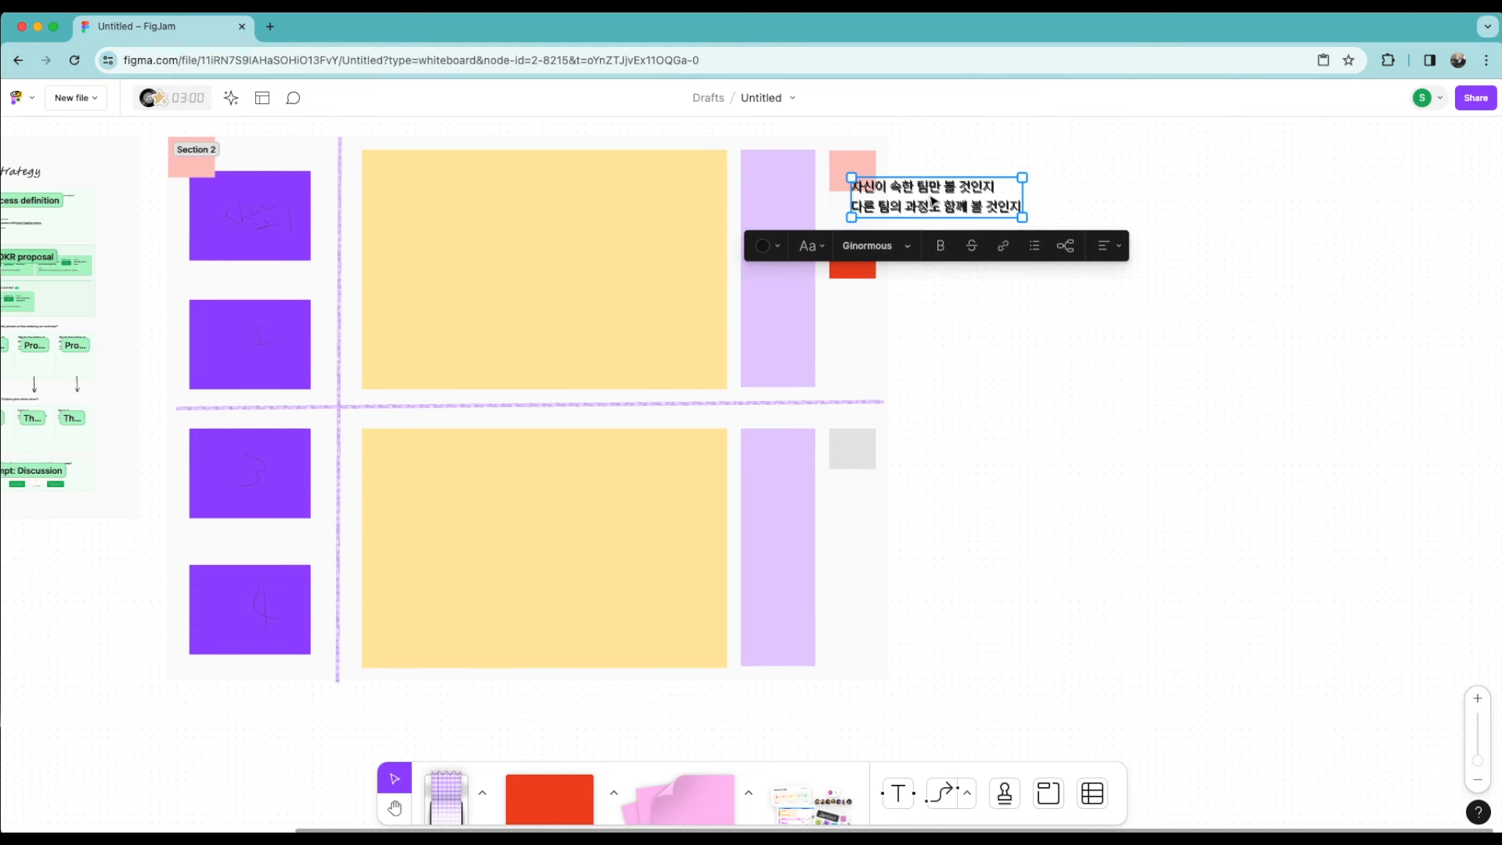
drag(934, 206, 946, 294)
double_click(946, 291)
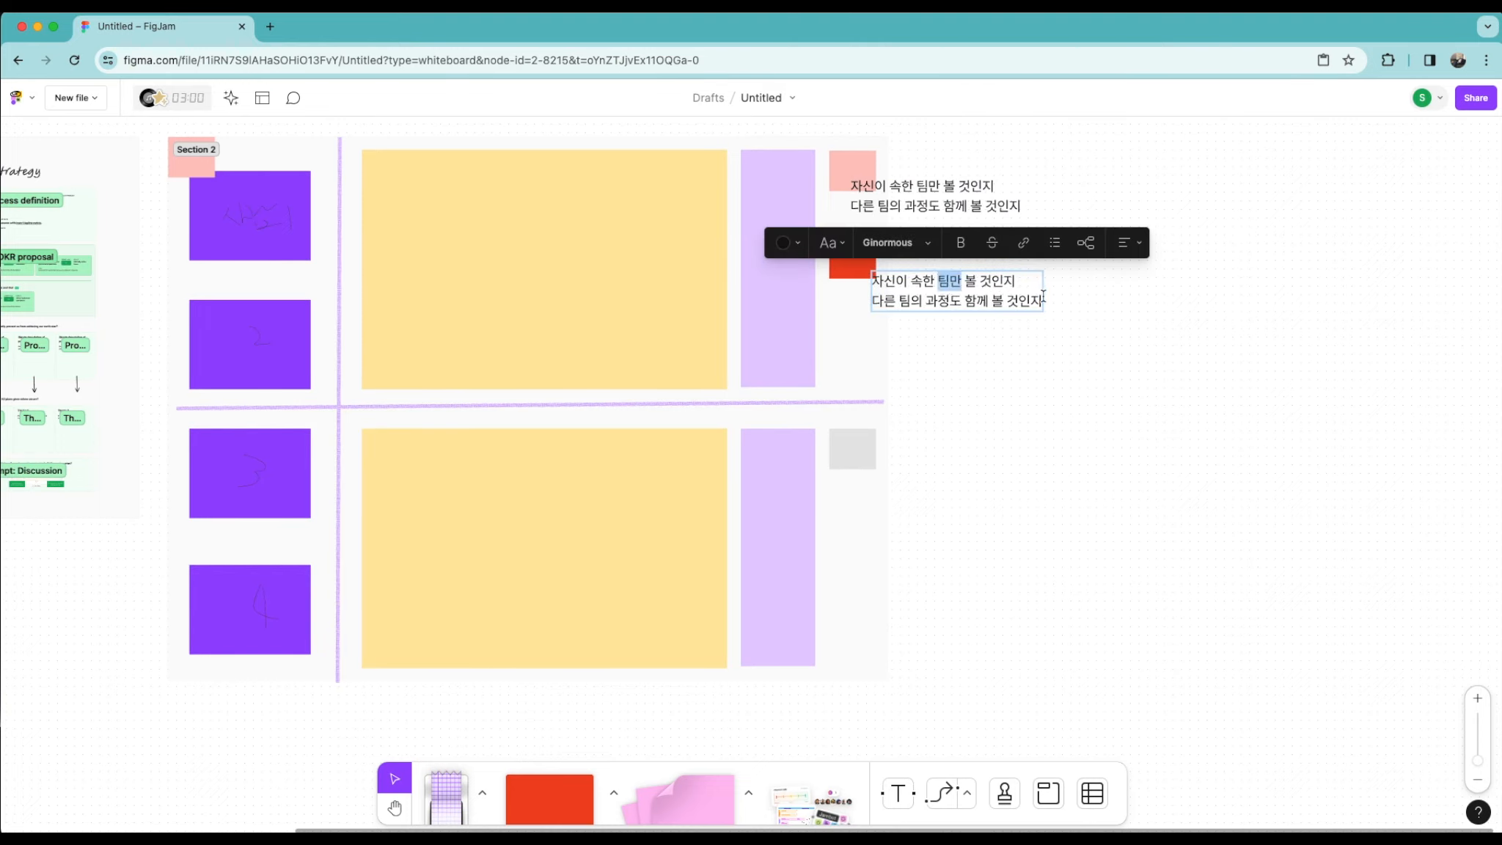
drag(1040, 301, 873, 277)
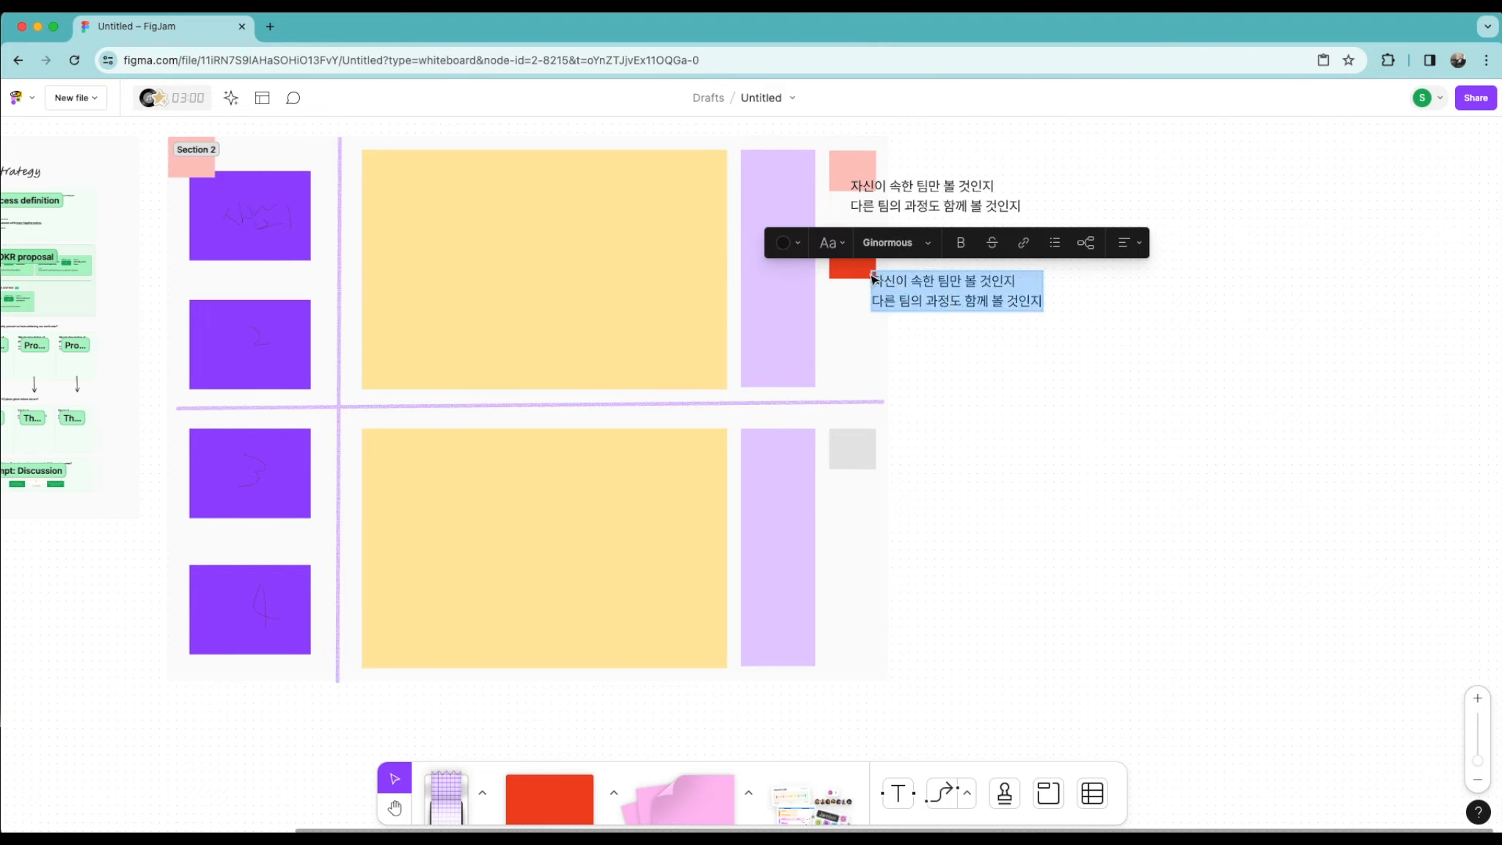
text(다른팀의)
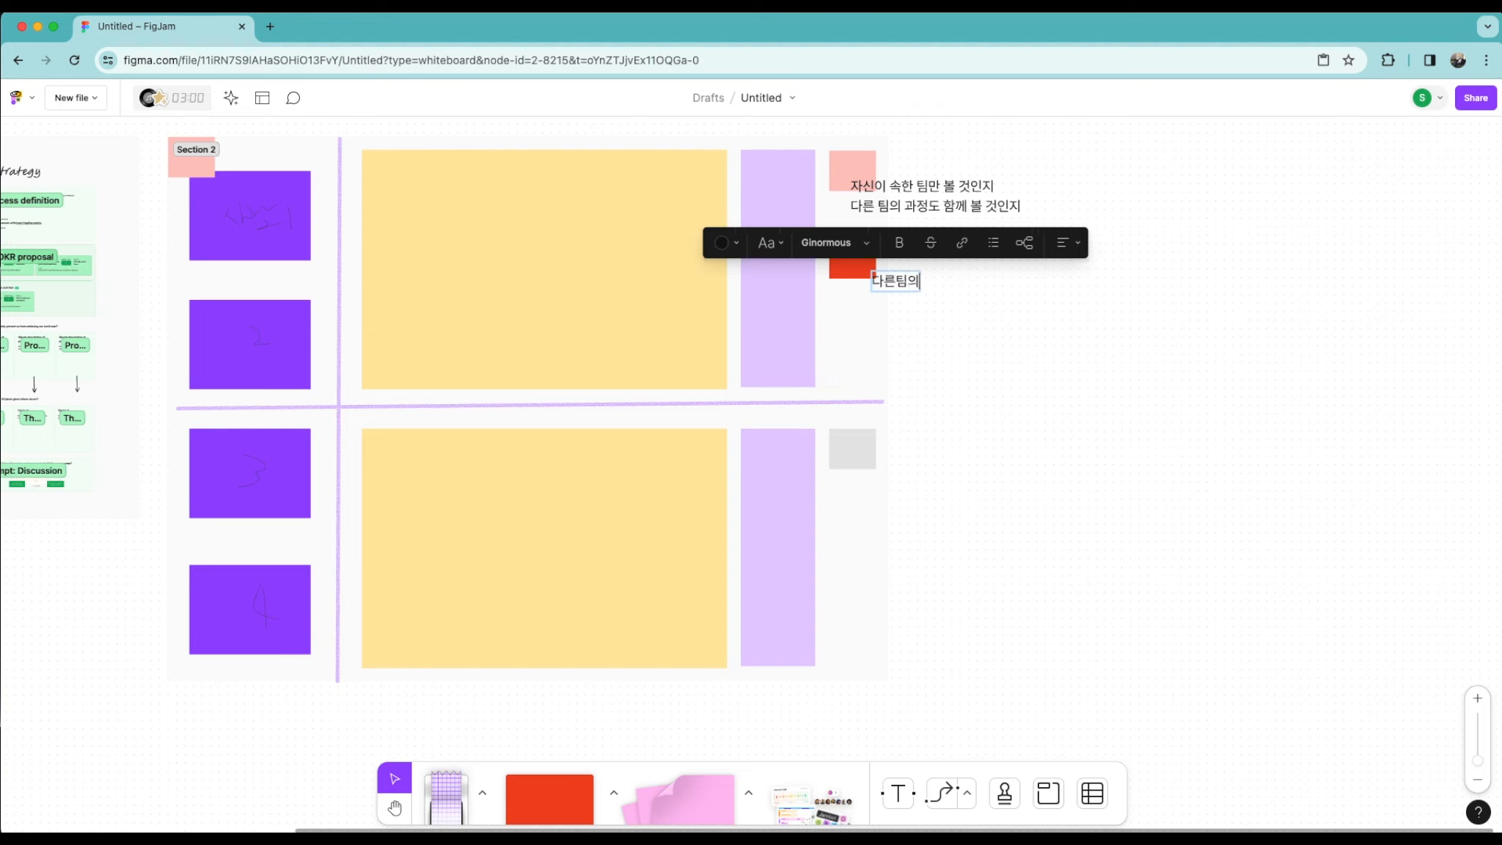
text( 과정도 아렝)
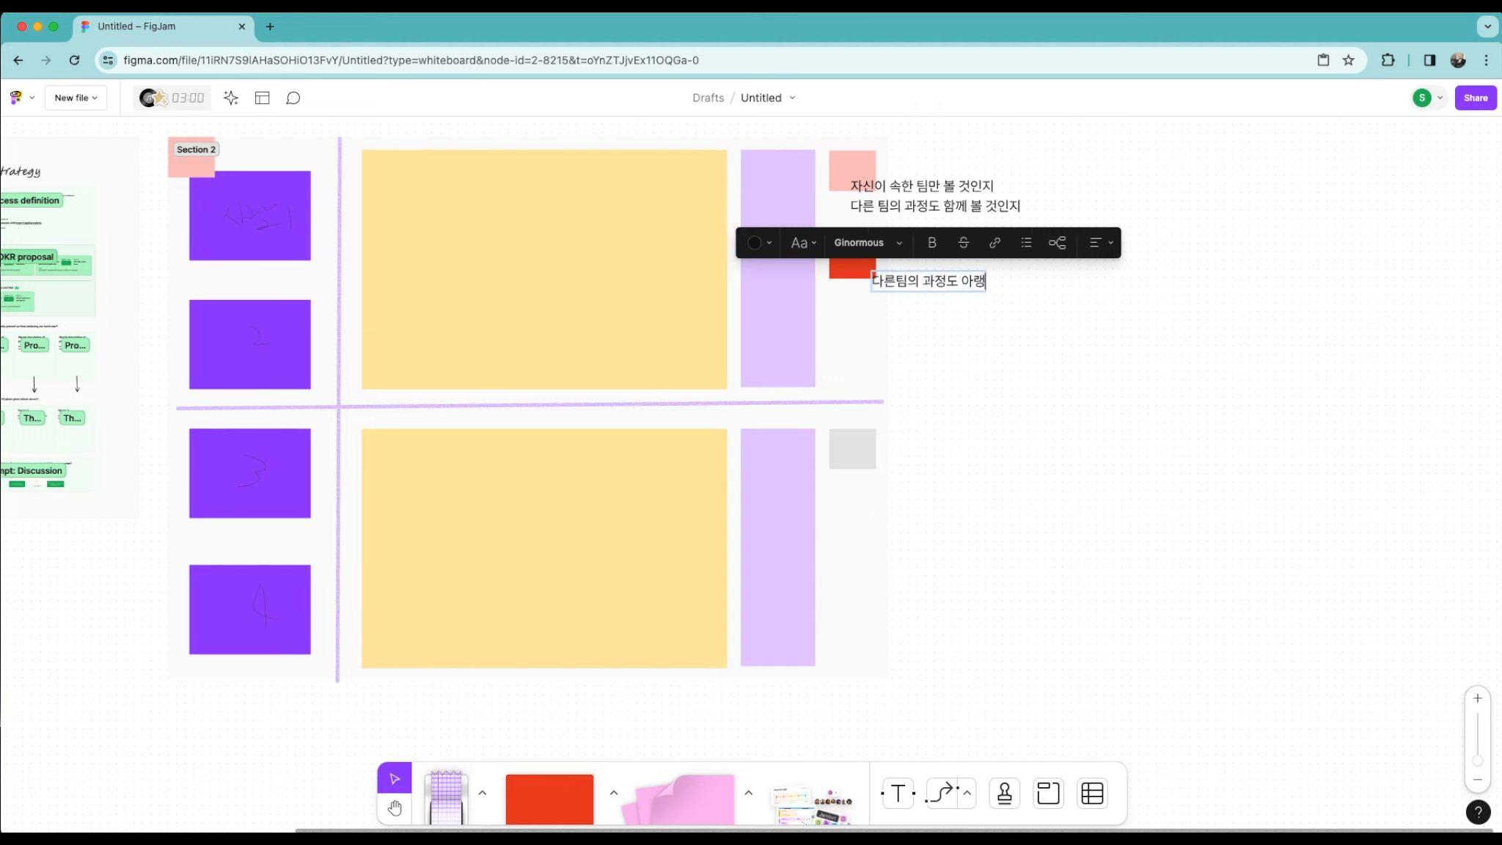
key(BackSpace)
text(래에 볼 수 있게)
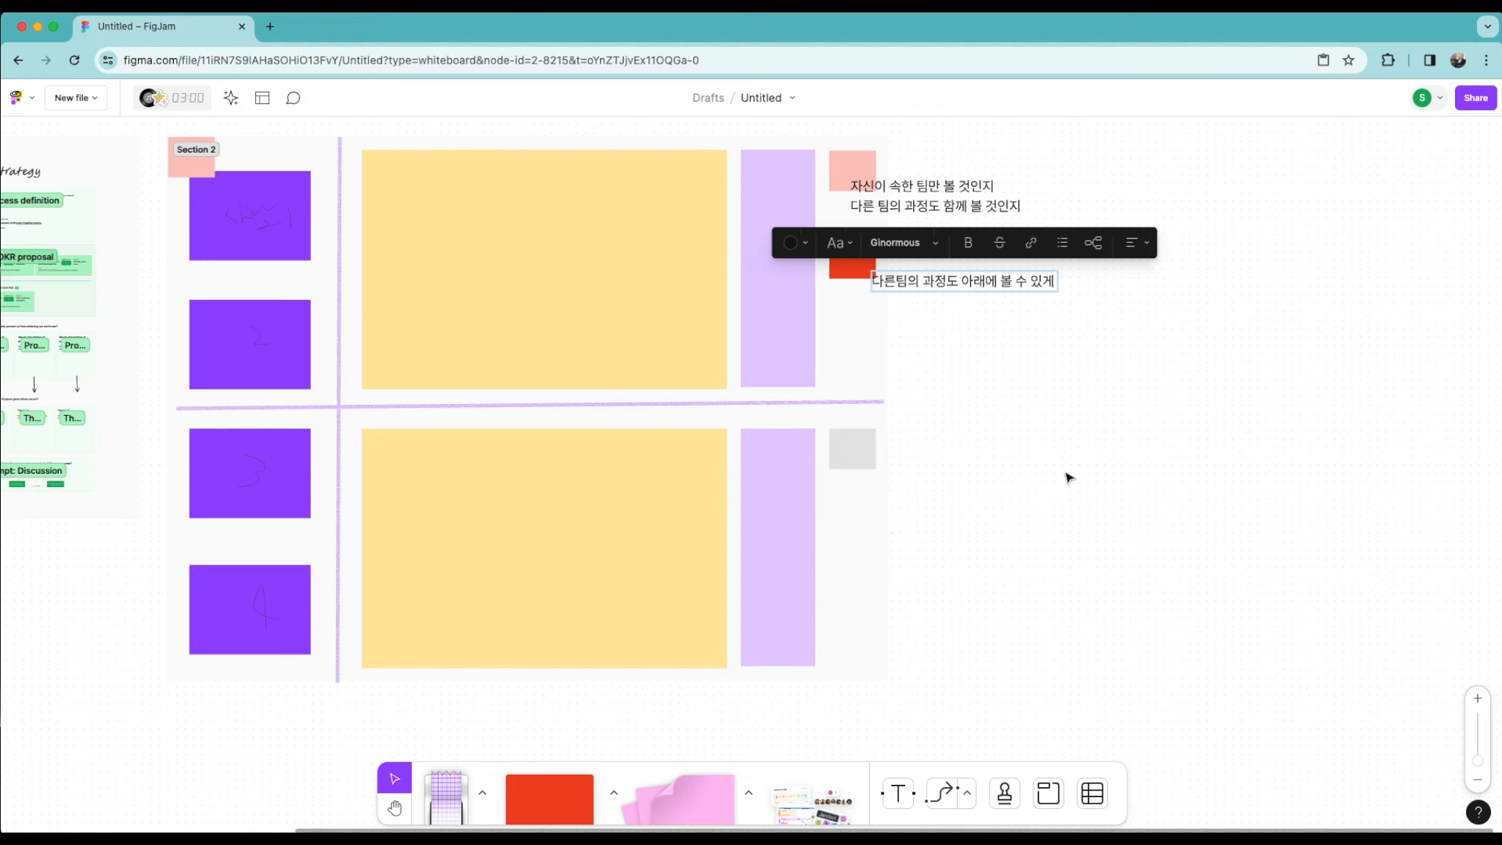
click(1033, 379)
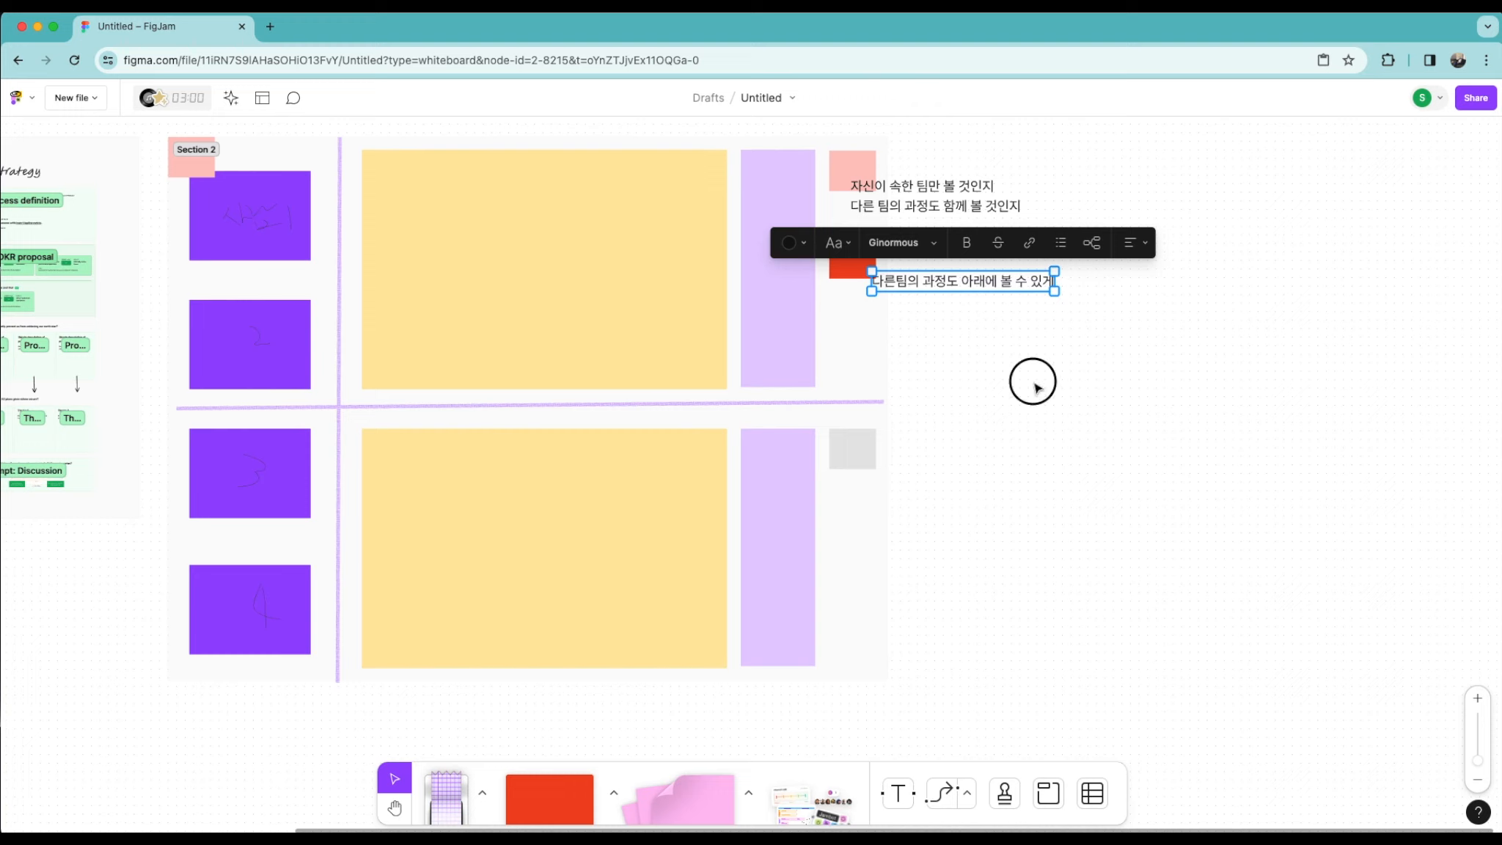
double_click(888, 288)
click(897, 281)
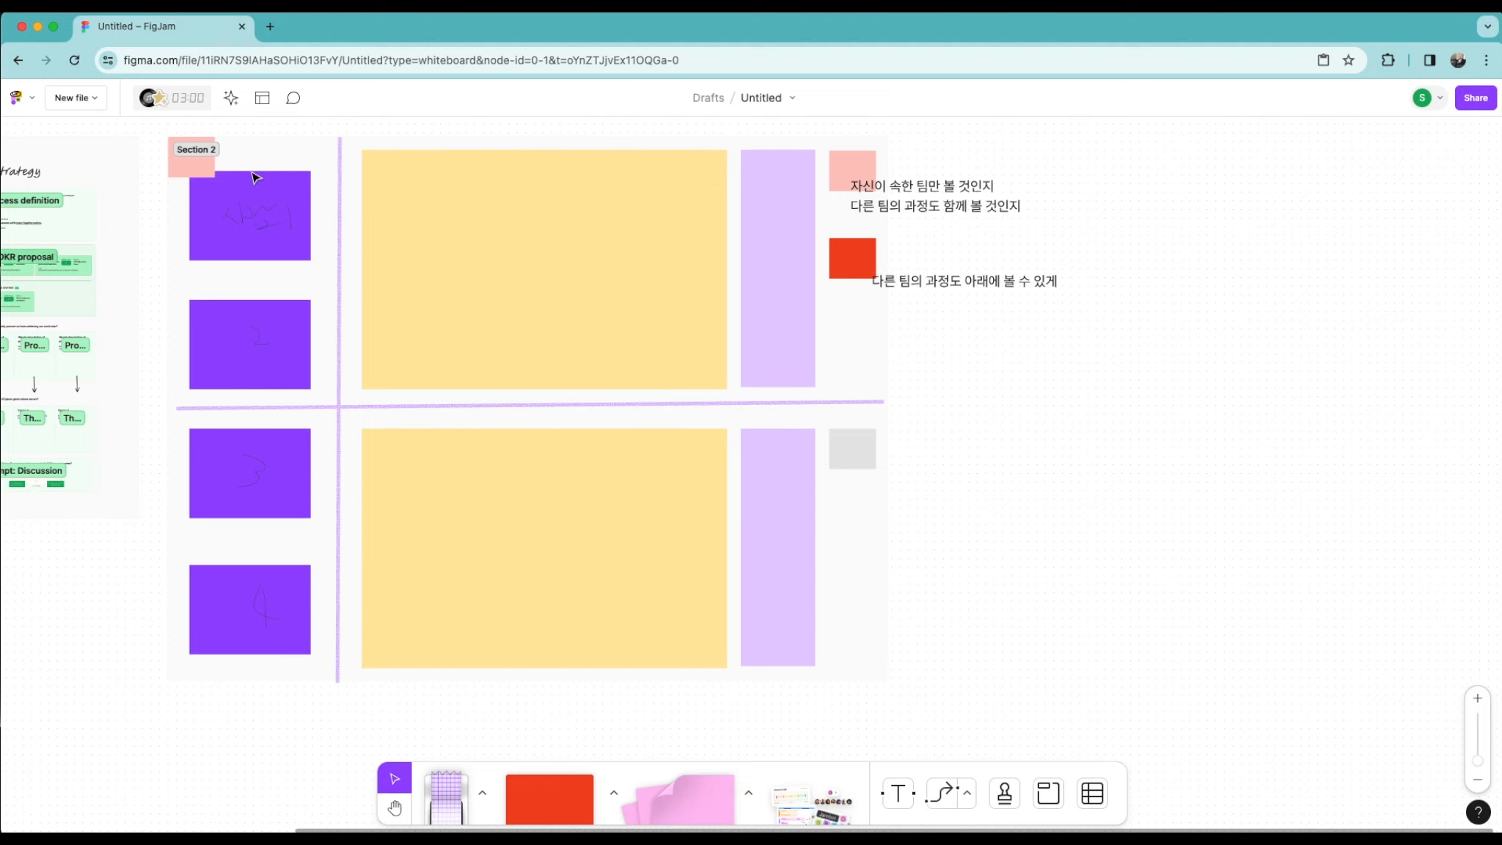
Step: Delete the stray light-red rectangle covering the Section 2 title
click(180, 148)
click(188, 167)
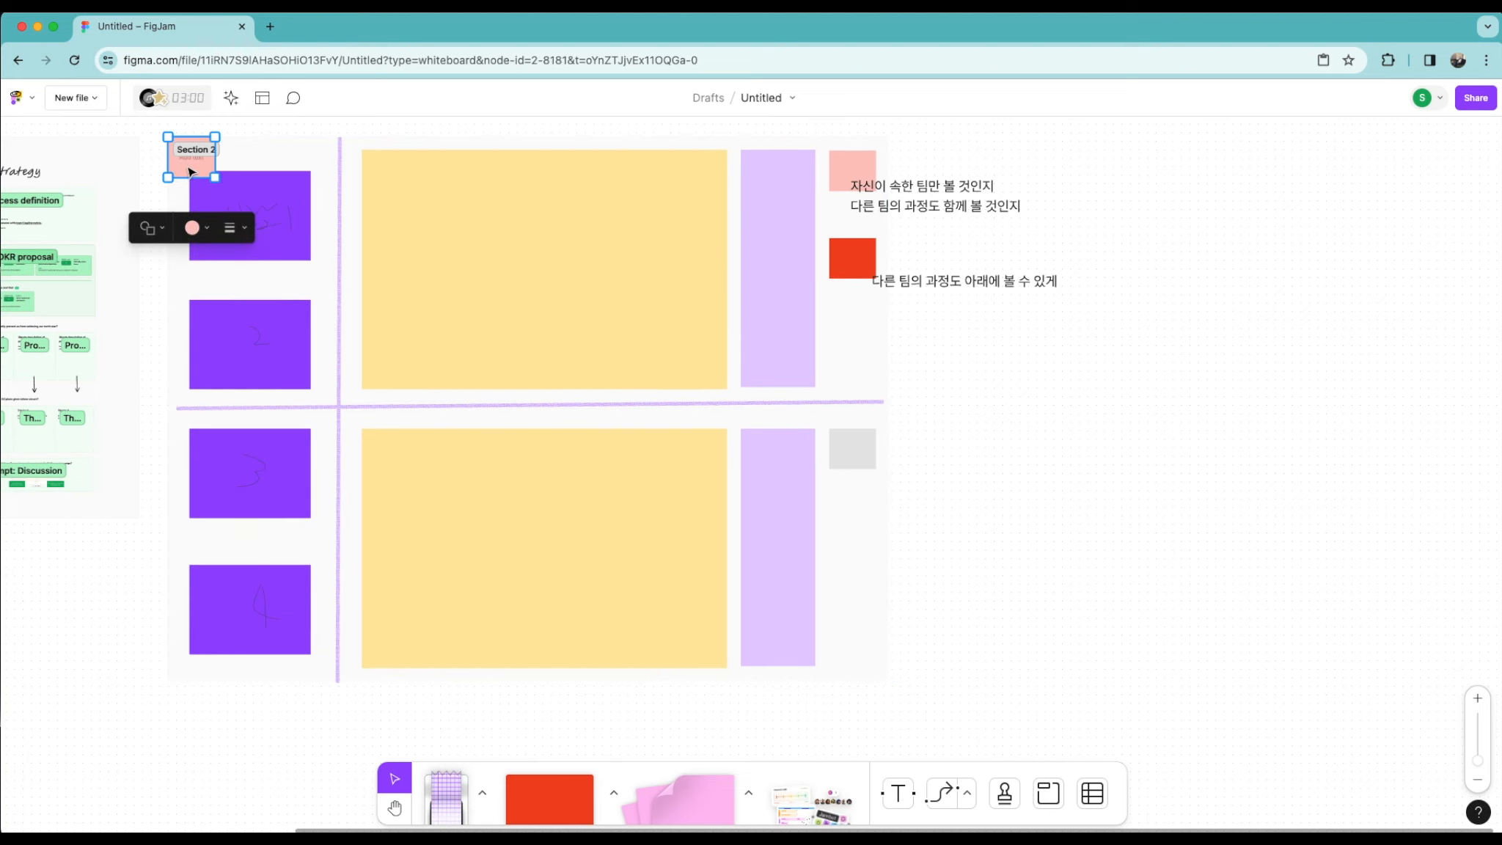
key(Delete)
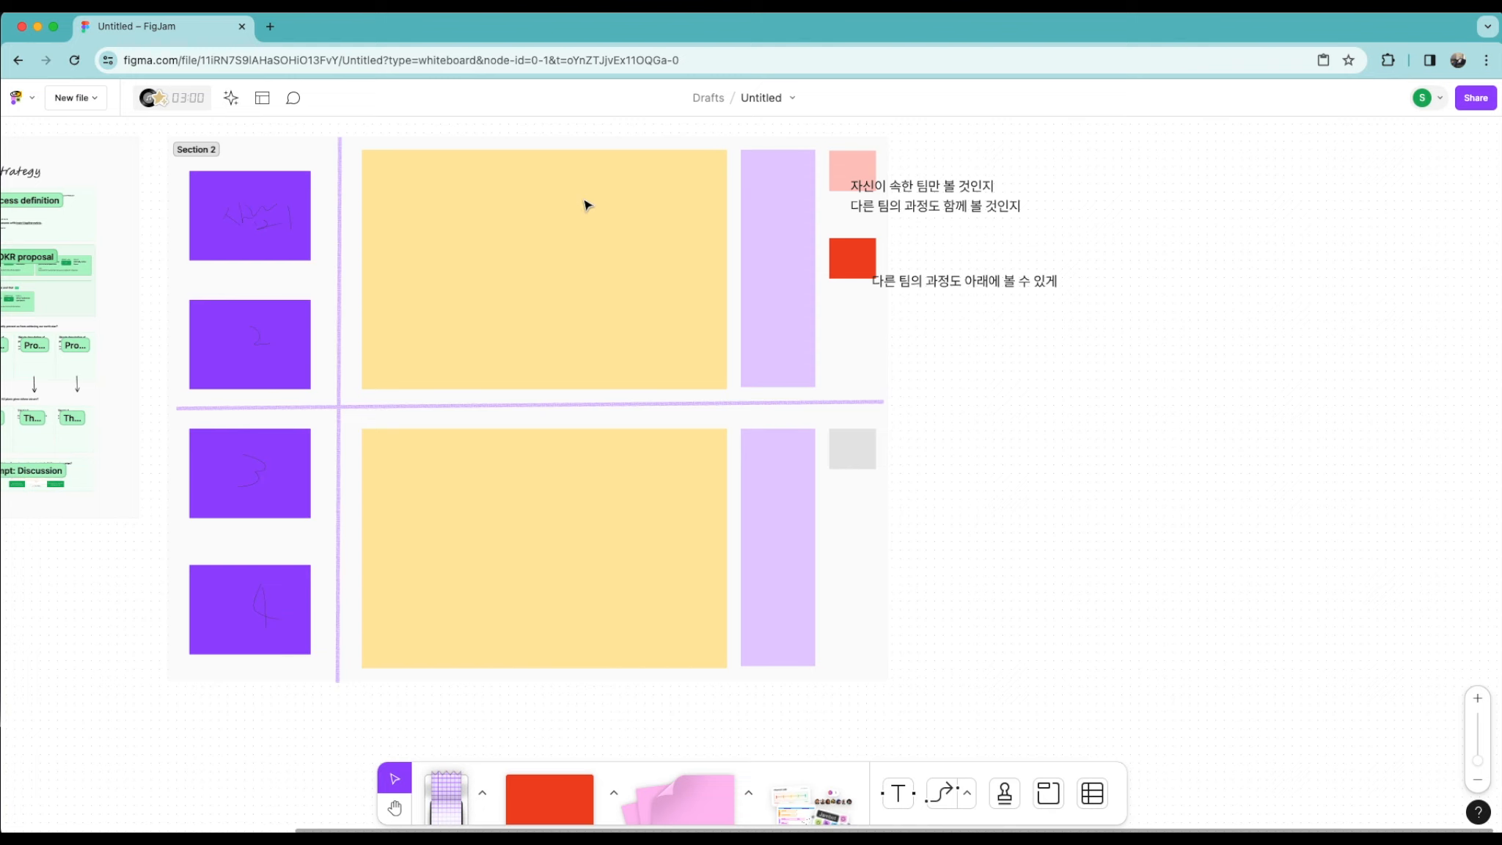
click(473, 215)
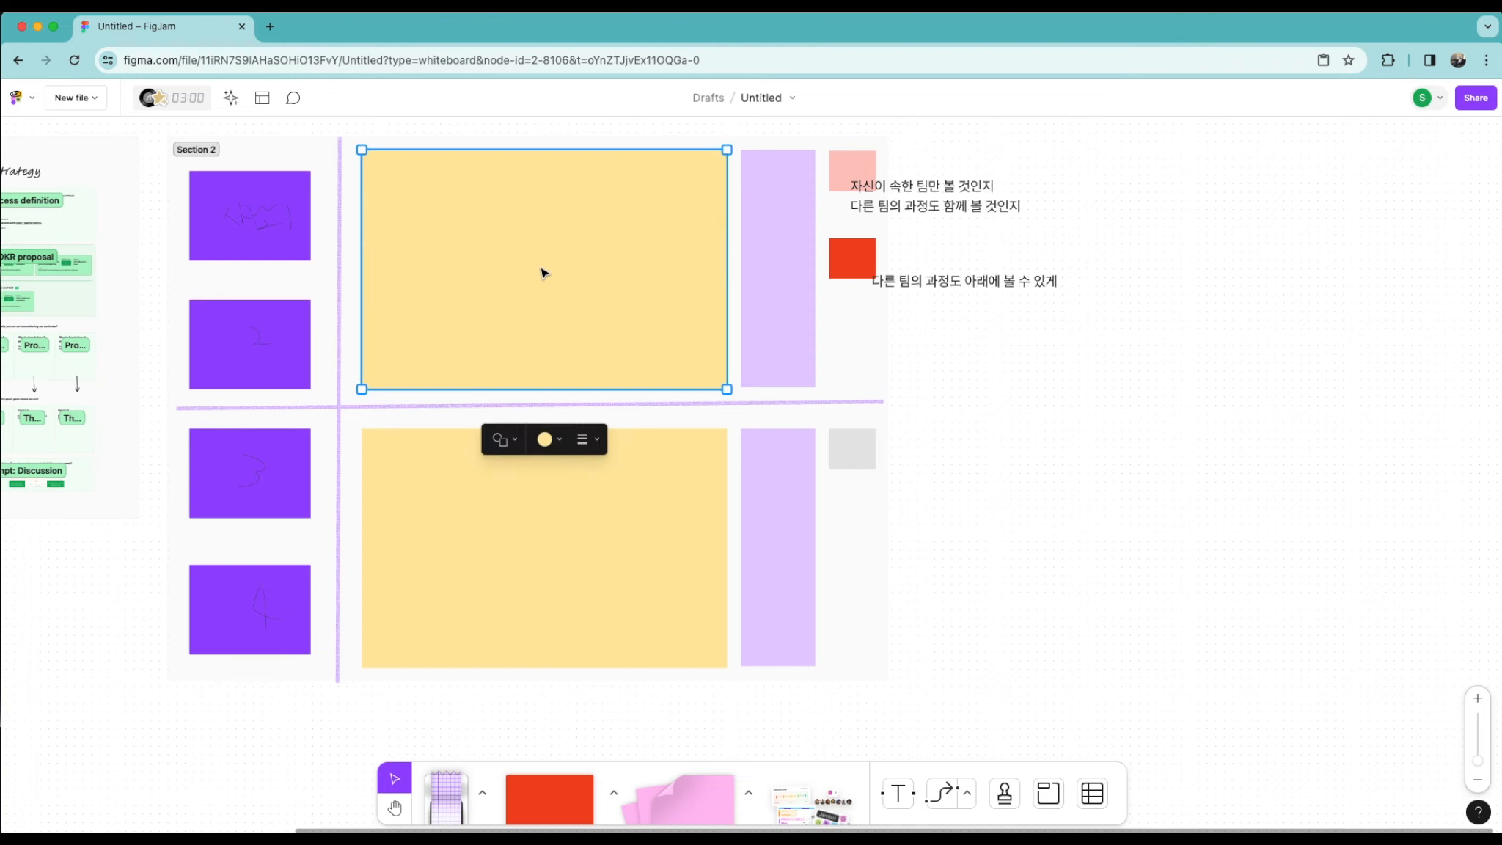
click(763, 174)
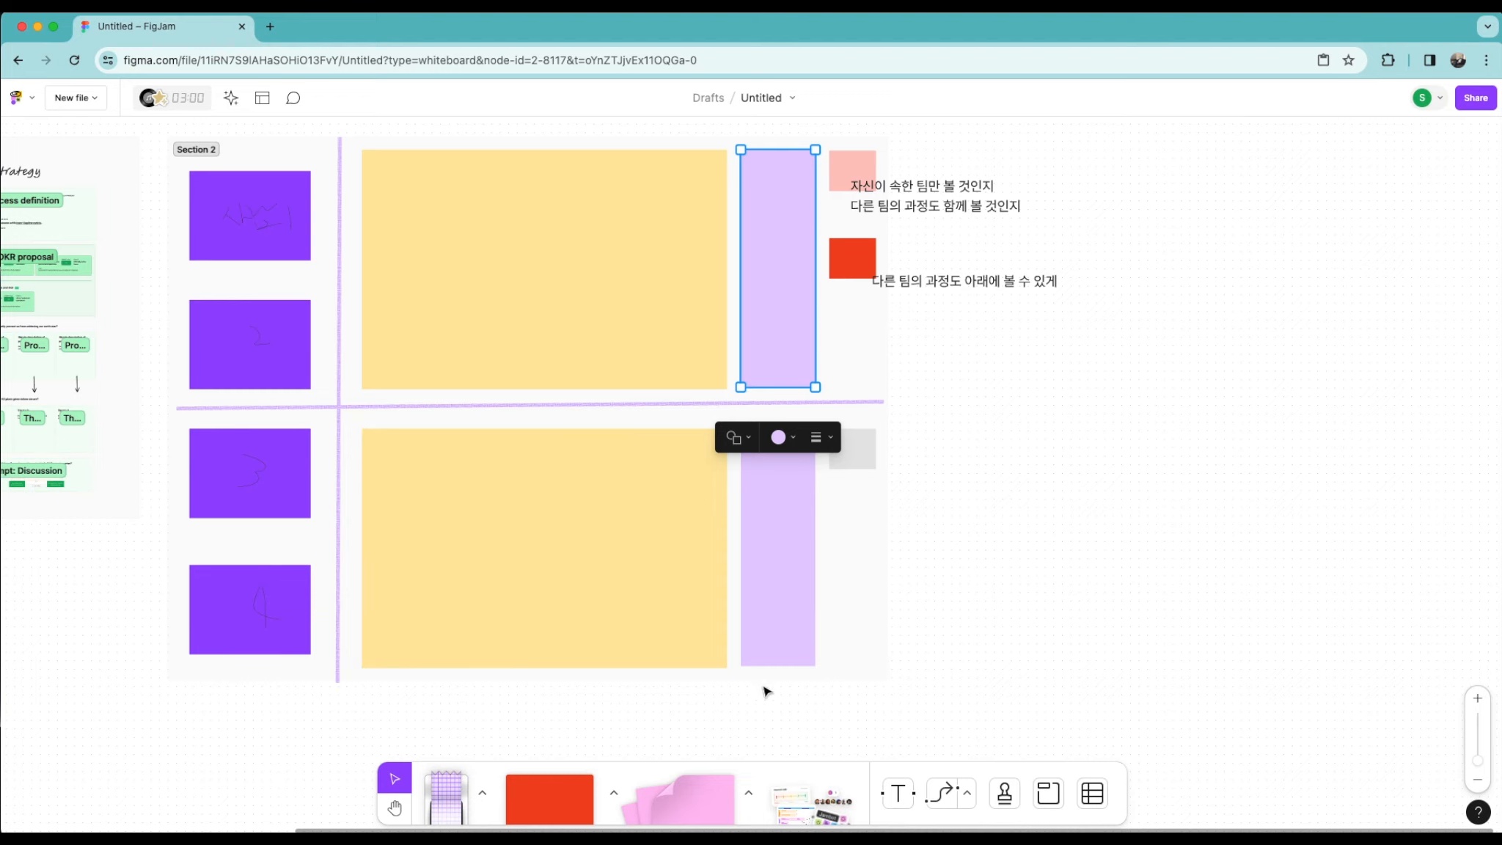
click(1025, 484)
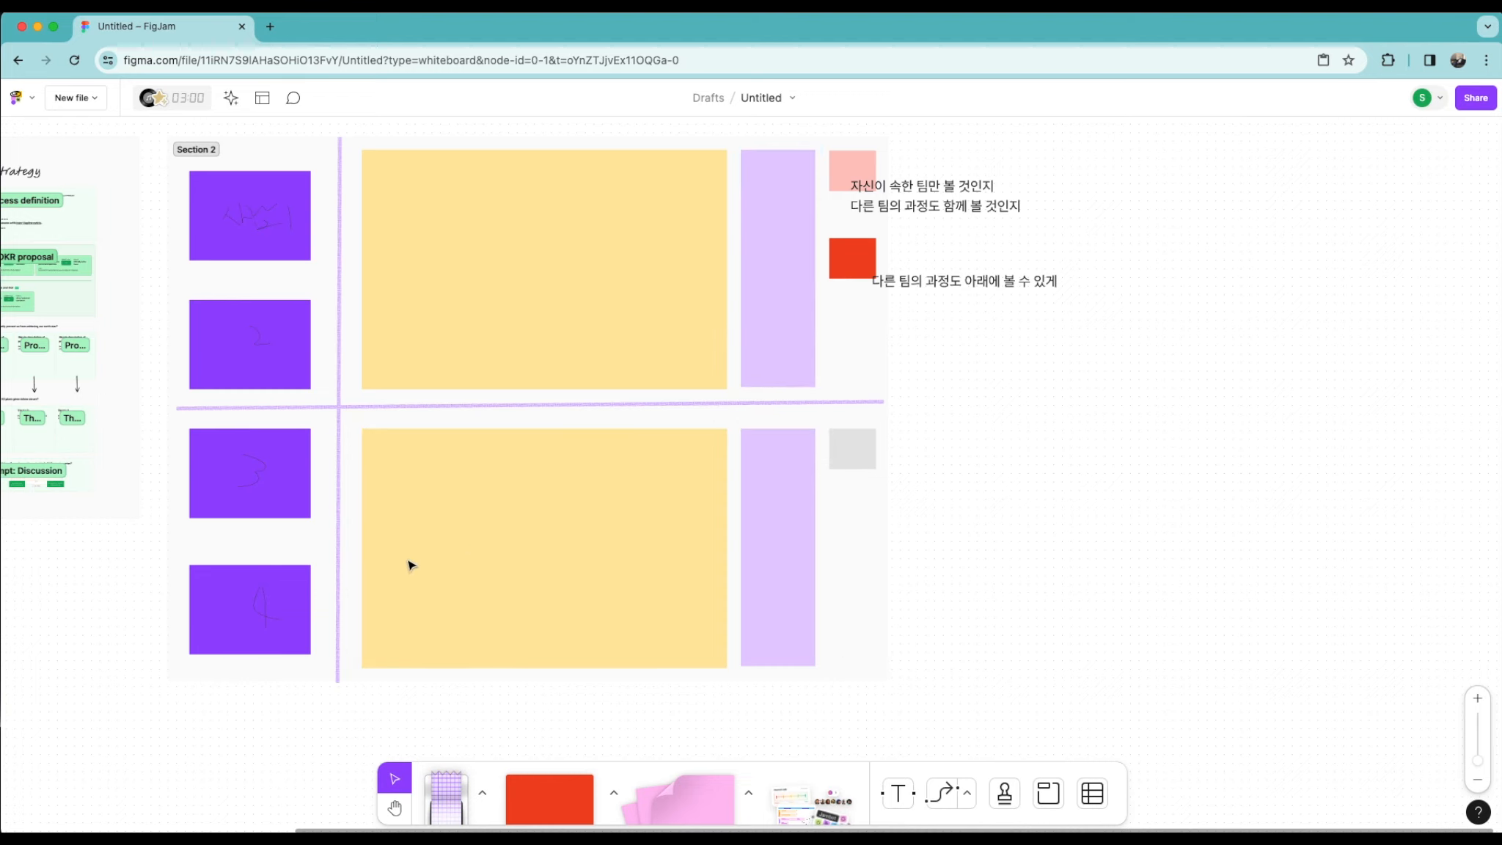
Step: Add two lines to the red rectangle's note: "팀의 이름이나 팀번호를 치면 그 팀의 과정을 아래에서" and "보면서 벤치마킹 할 수 있도록 지원."
scroll(415, 563, down, 1)
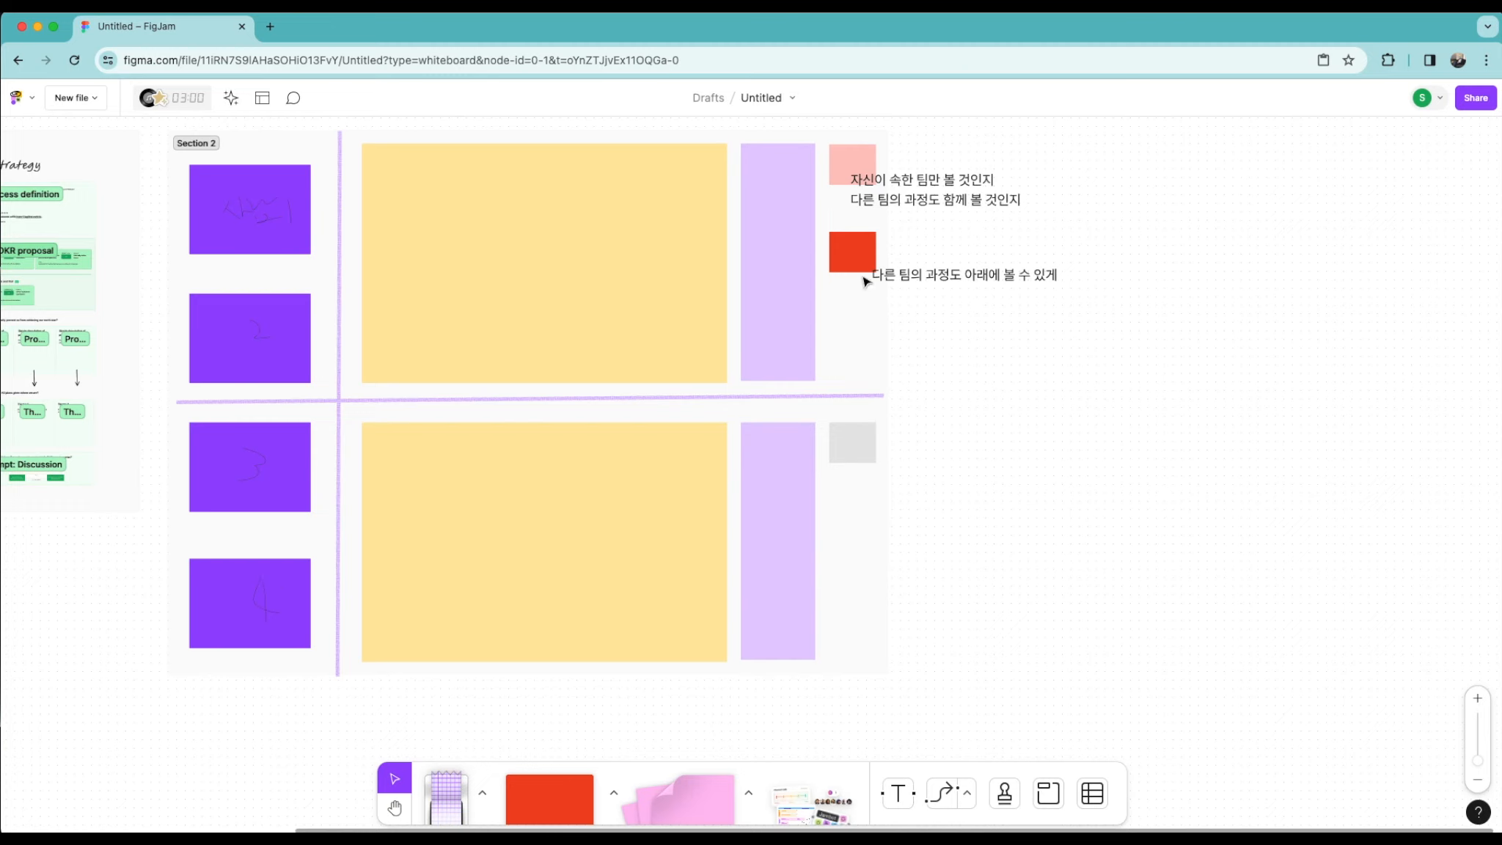
click(916, 291)
double_click(1054, 275)
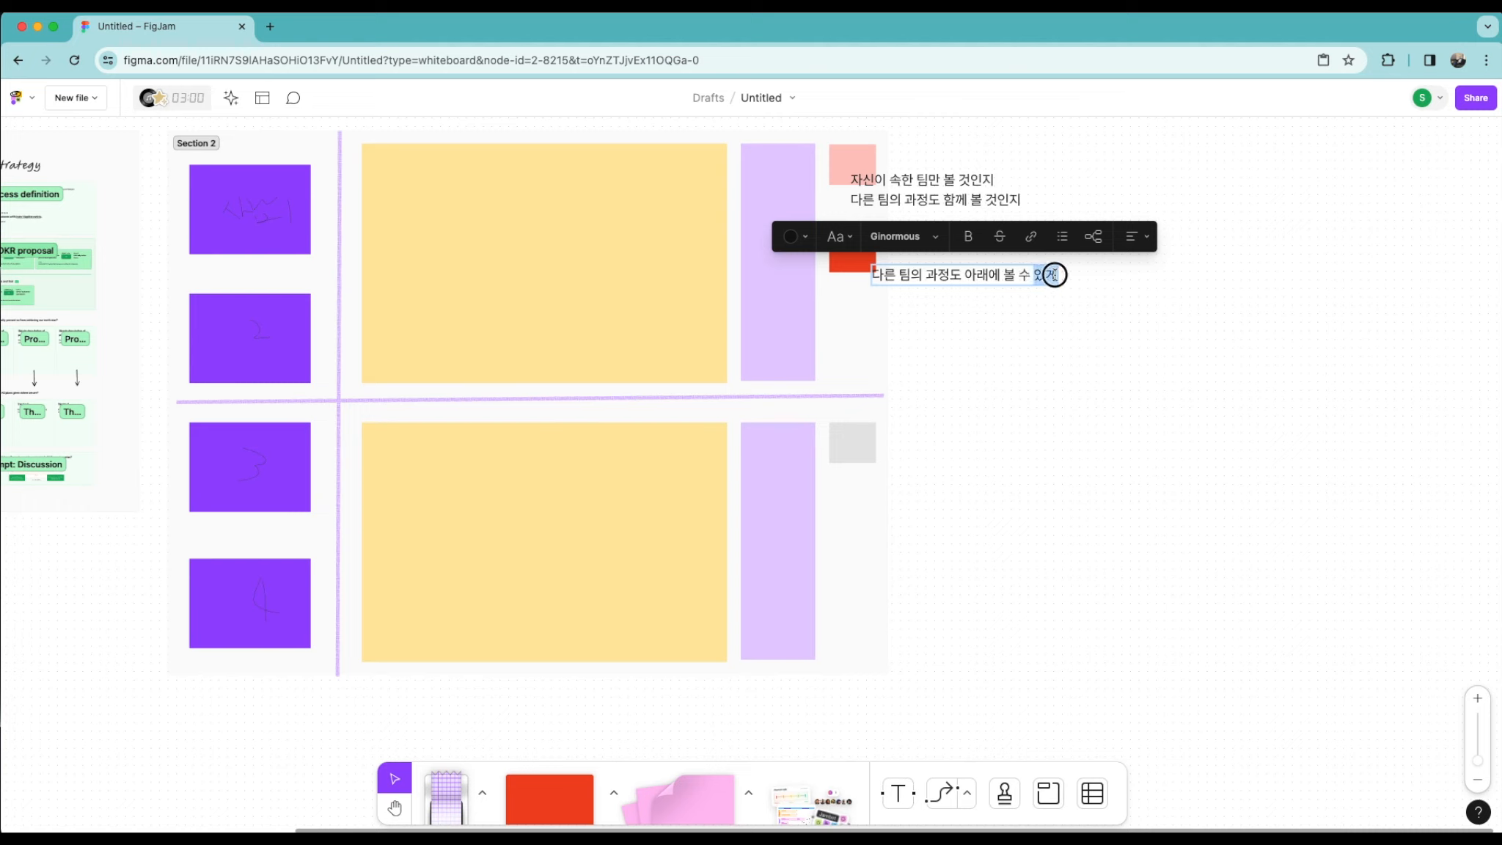
click(1054, 275)
key(Return)
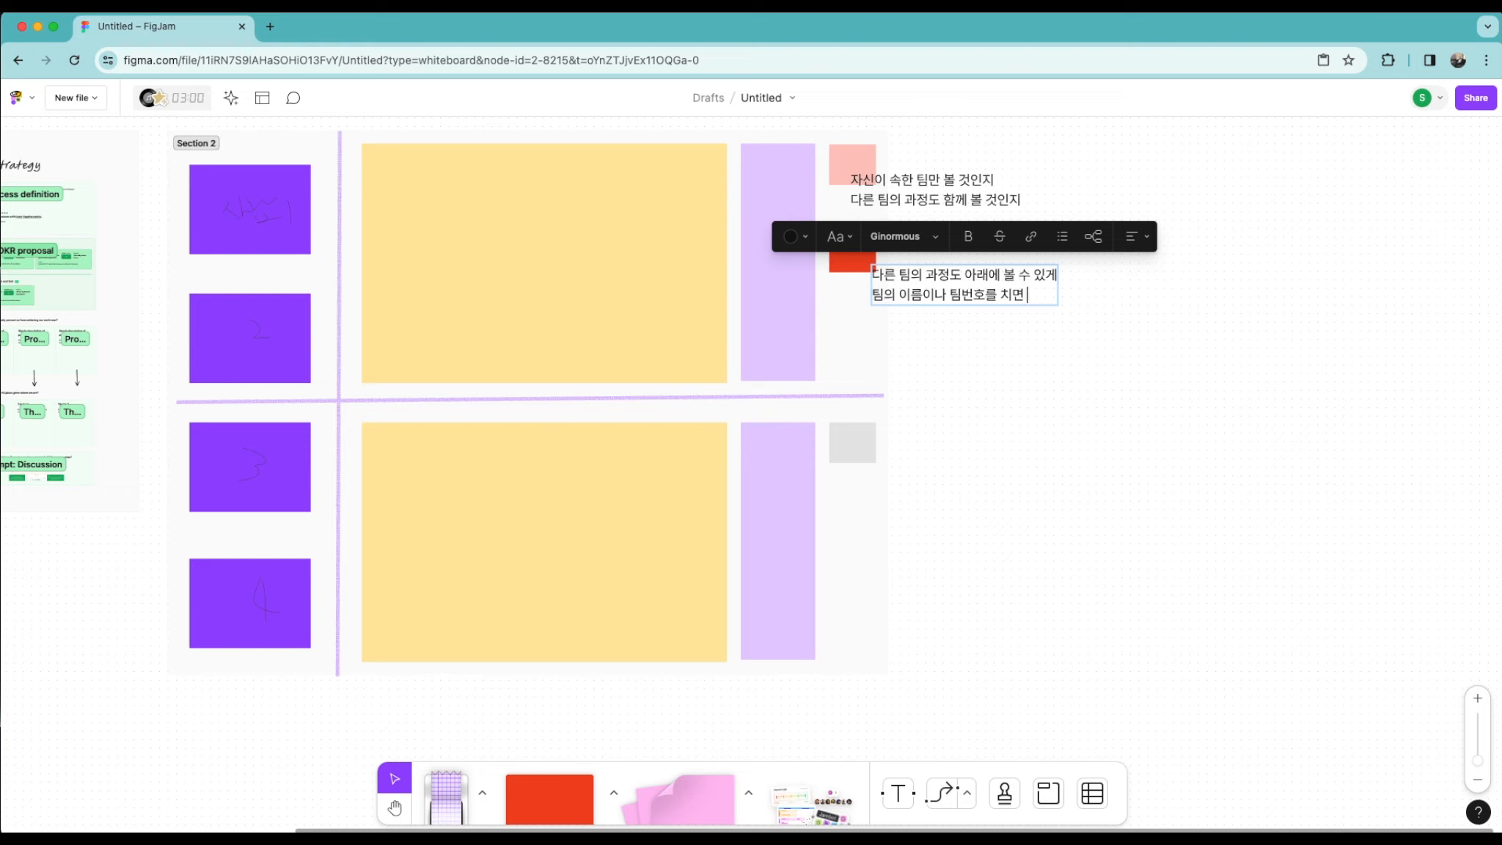
text(ㅁ의 과정을)
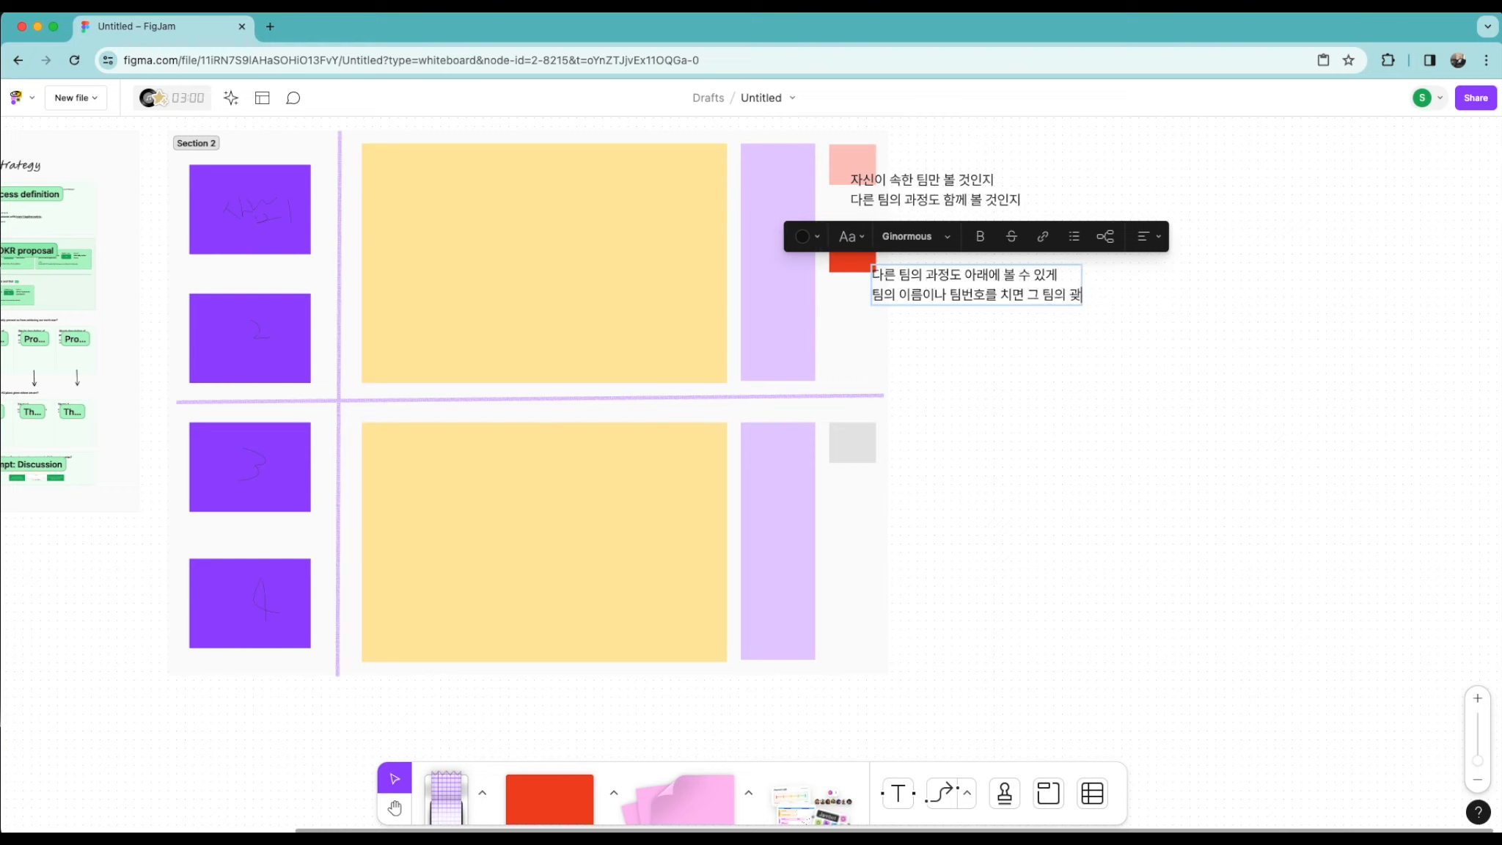
text( 아래에서)
key(Return)
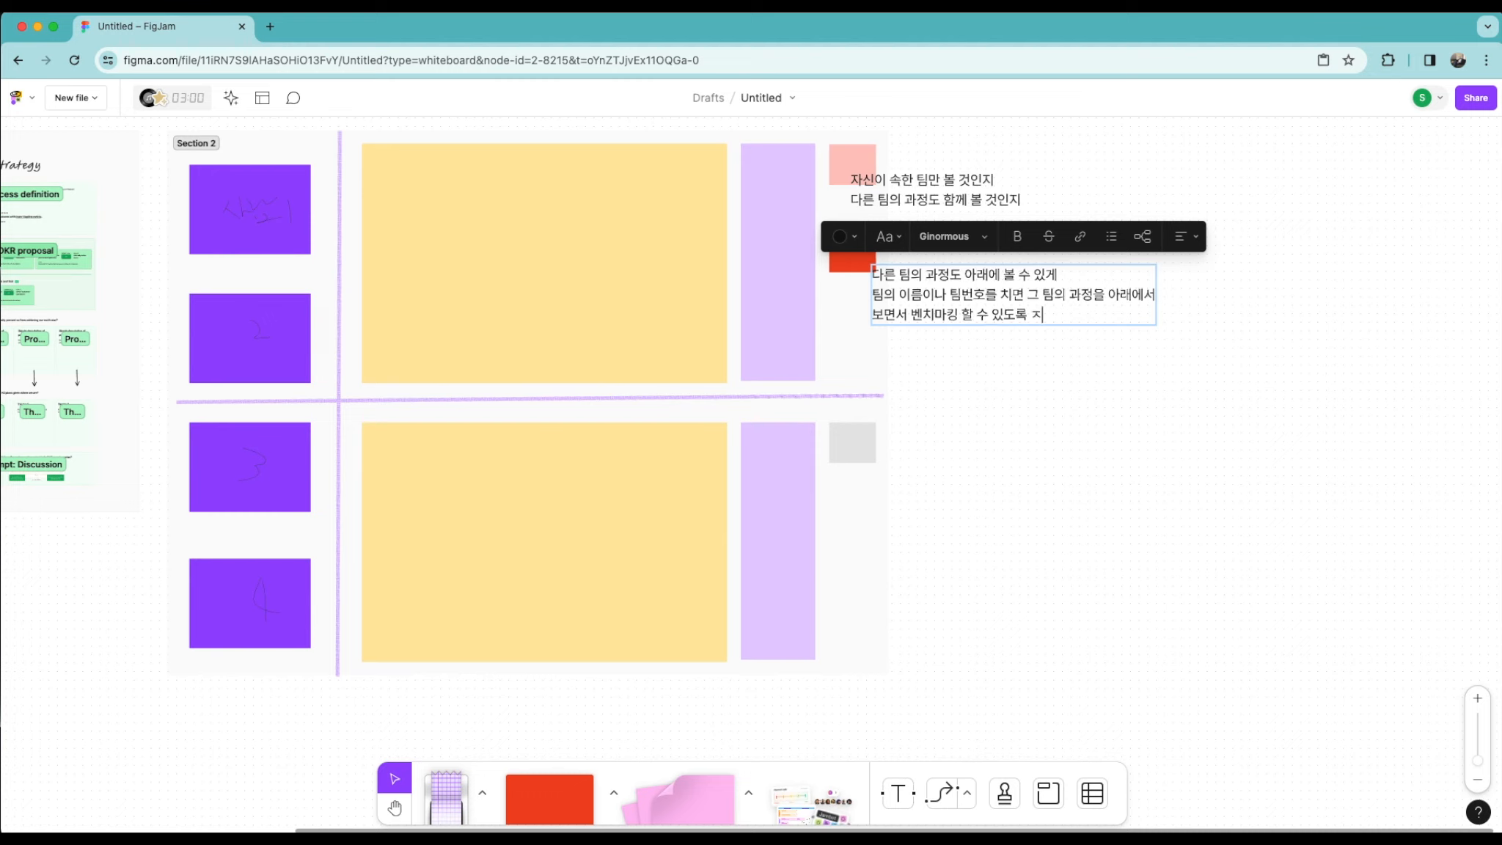
key(Escape)
click(972, 412)
Step: Circle the upper half of the layout and the light-red rectangle with its note using a yellow highlighter
click(859, 180)
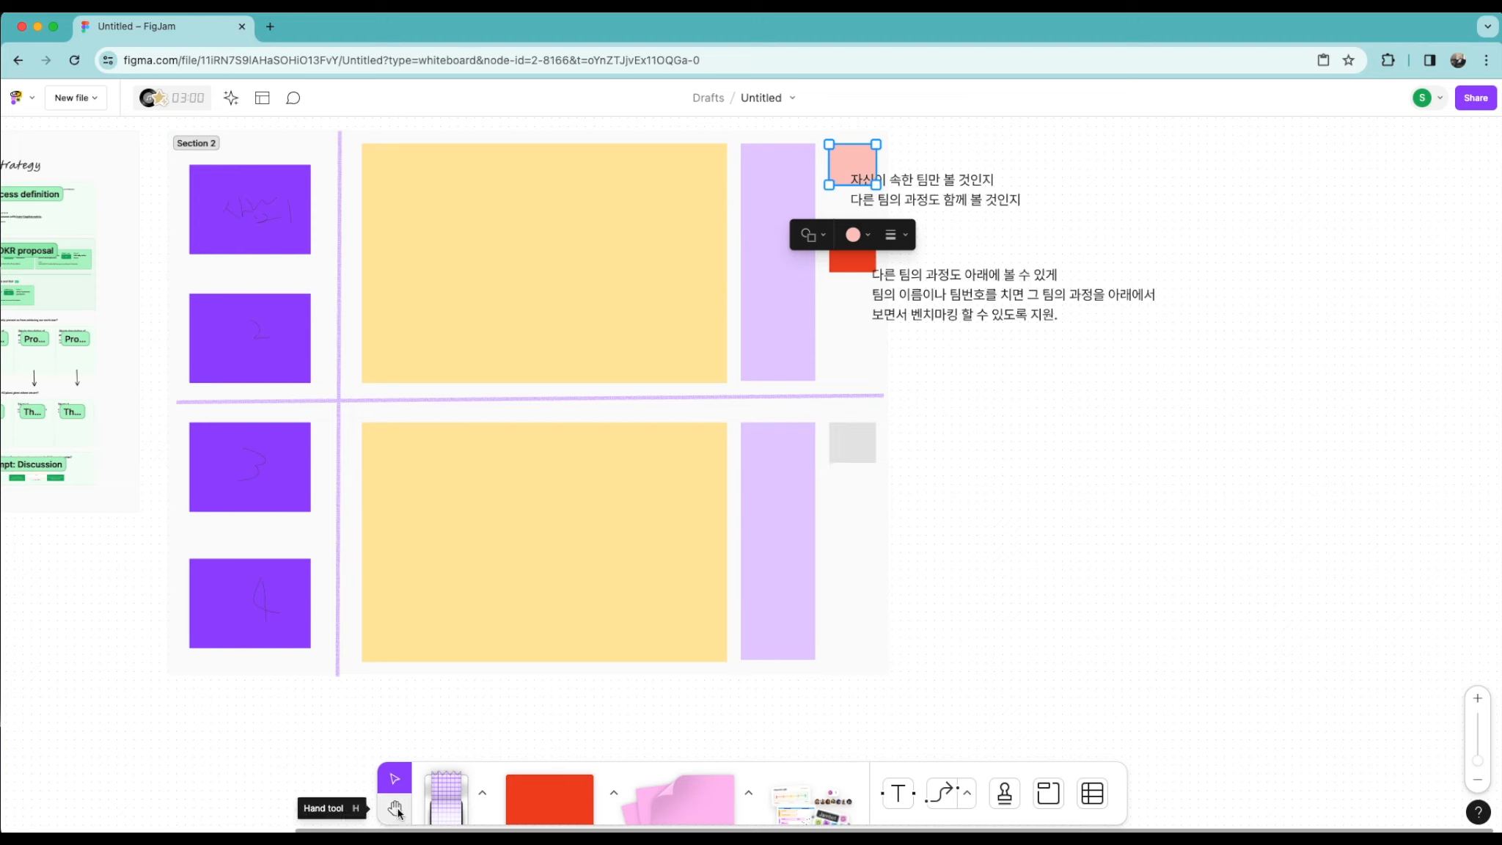
click(446, 798)
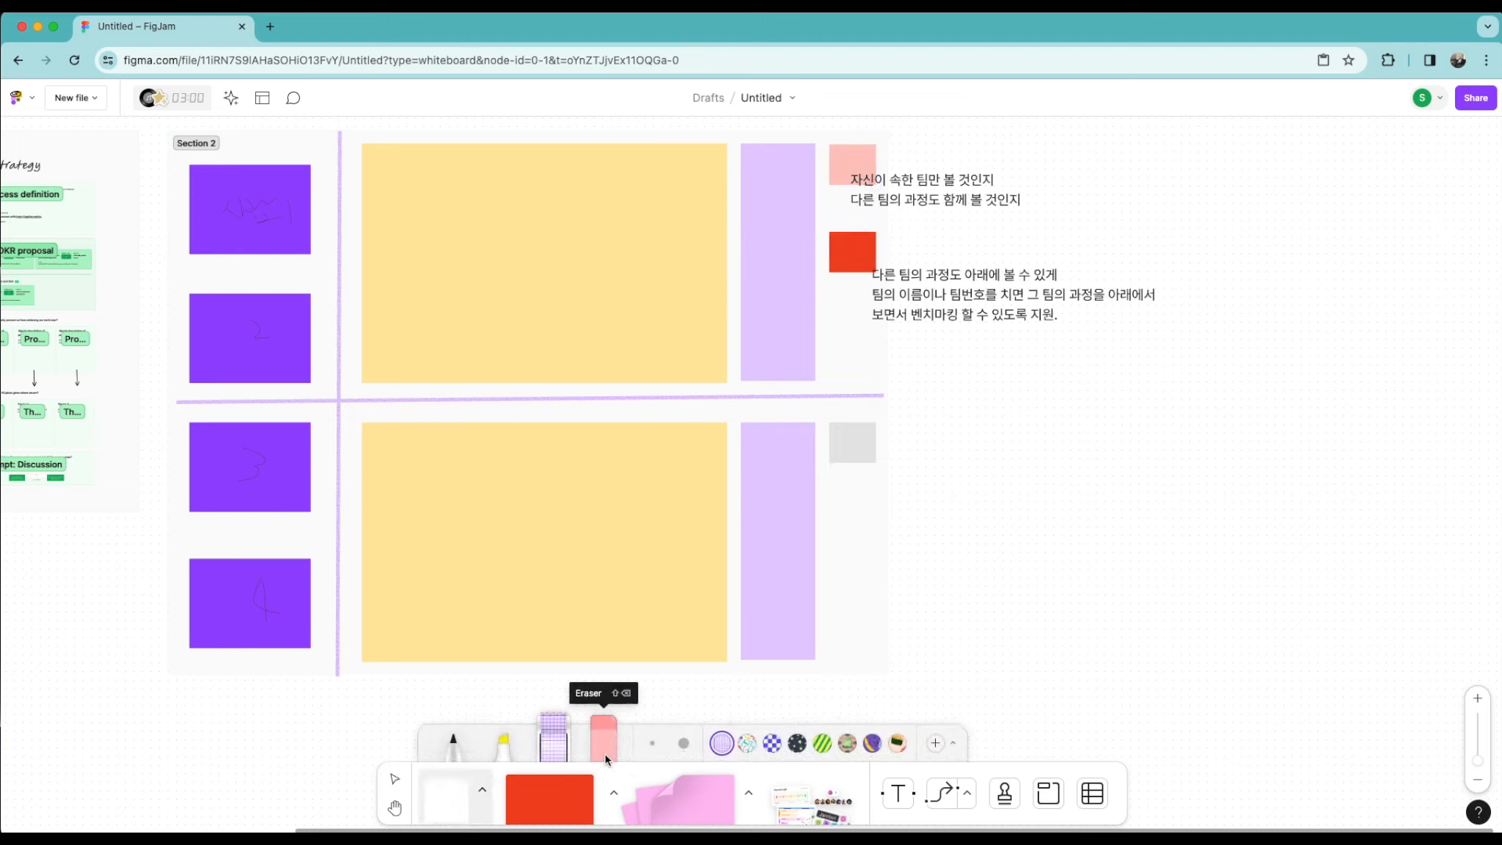
click(503, 748)
mouse_move(189, 180)
mouse_down()
mouse_move(445, 401)
mouse_move(698, 396)
mouse_move(859, 310)
mouse_move(873, 193)
mouse_move(787, 120)
mouse_move(491, 120)
mouse_move(217, 157)
mouse_up()
mouse_move(871, 208)
mouse_down()
mouse_move(1026, 184)
mouse_move(847, 144)
mouse_move(862, 219)
mouse_move(913, 217)
mouse_up()
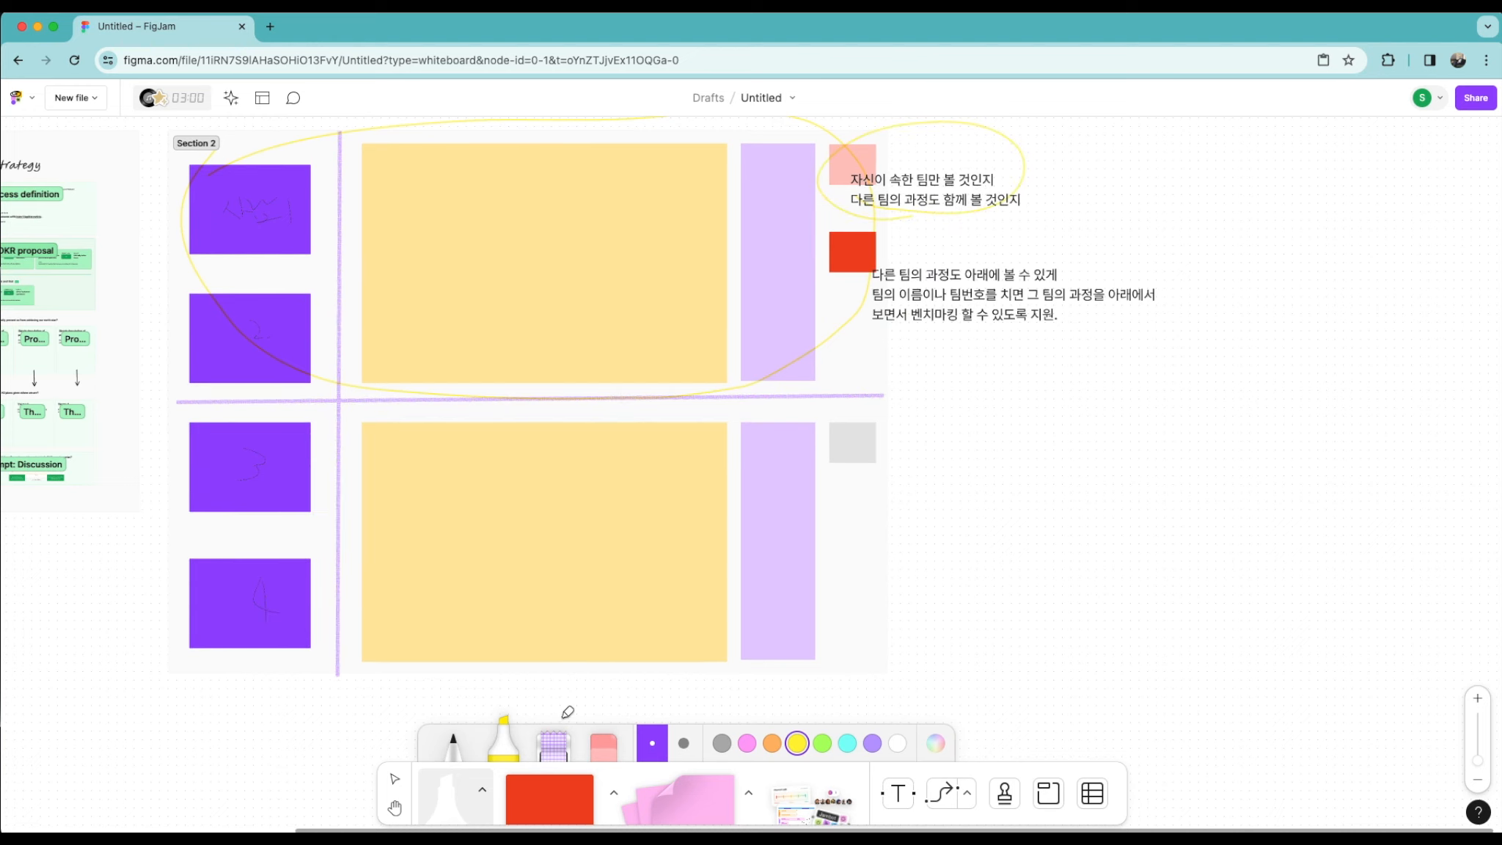
Step: With an orange highlighter, draw an arrow from the red rectangle to the lower yellow one, circle the whole layout and mark beside rectangle 3
click(772, 743)
mouse_move(851, 251)
mouse_down()
mouse_move(870, 289)
mouse_move(914, 242)
mouse_move(855, 254)
mouse_move(655, 481)
mouse_move(480, 482)
mouse_move(541, 496)
mouse_up()
mouse_move(236, 141)
mouse_down()
mouse_move(166, 237)
mouse_move(166, 547)
mouse_move(390, 673)
mouse_move(705, 673)
mouse_move(866, 616)
mouse_move(927, 324)
mouse_move(823, 129)
mouse_move(291, 102)
mouse_move(245, 148)
mouse_up()
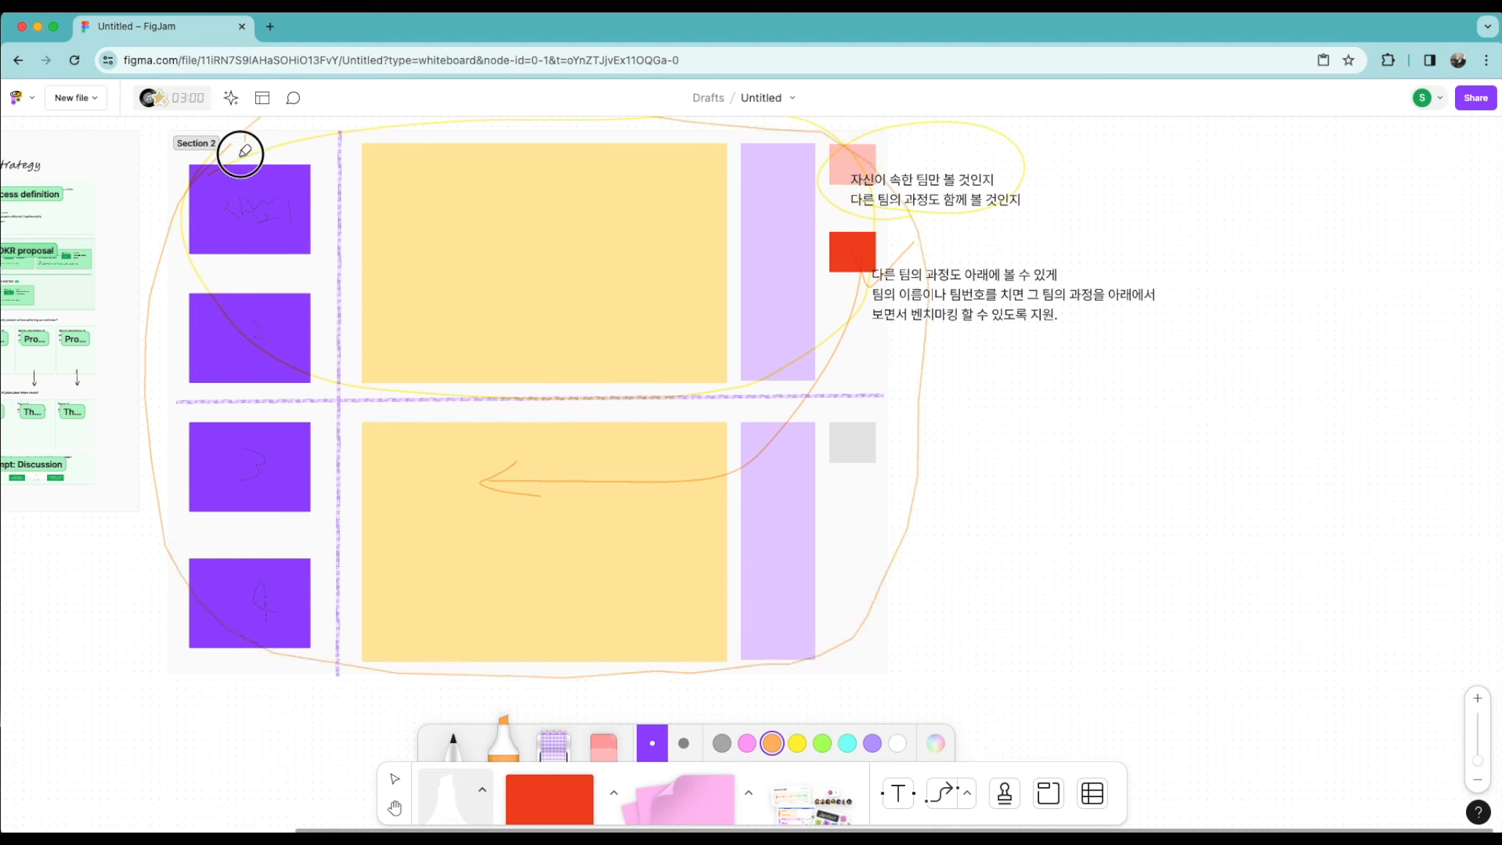
drag(162, 459, 184, 463)
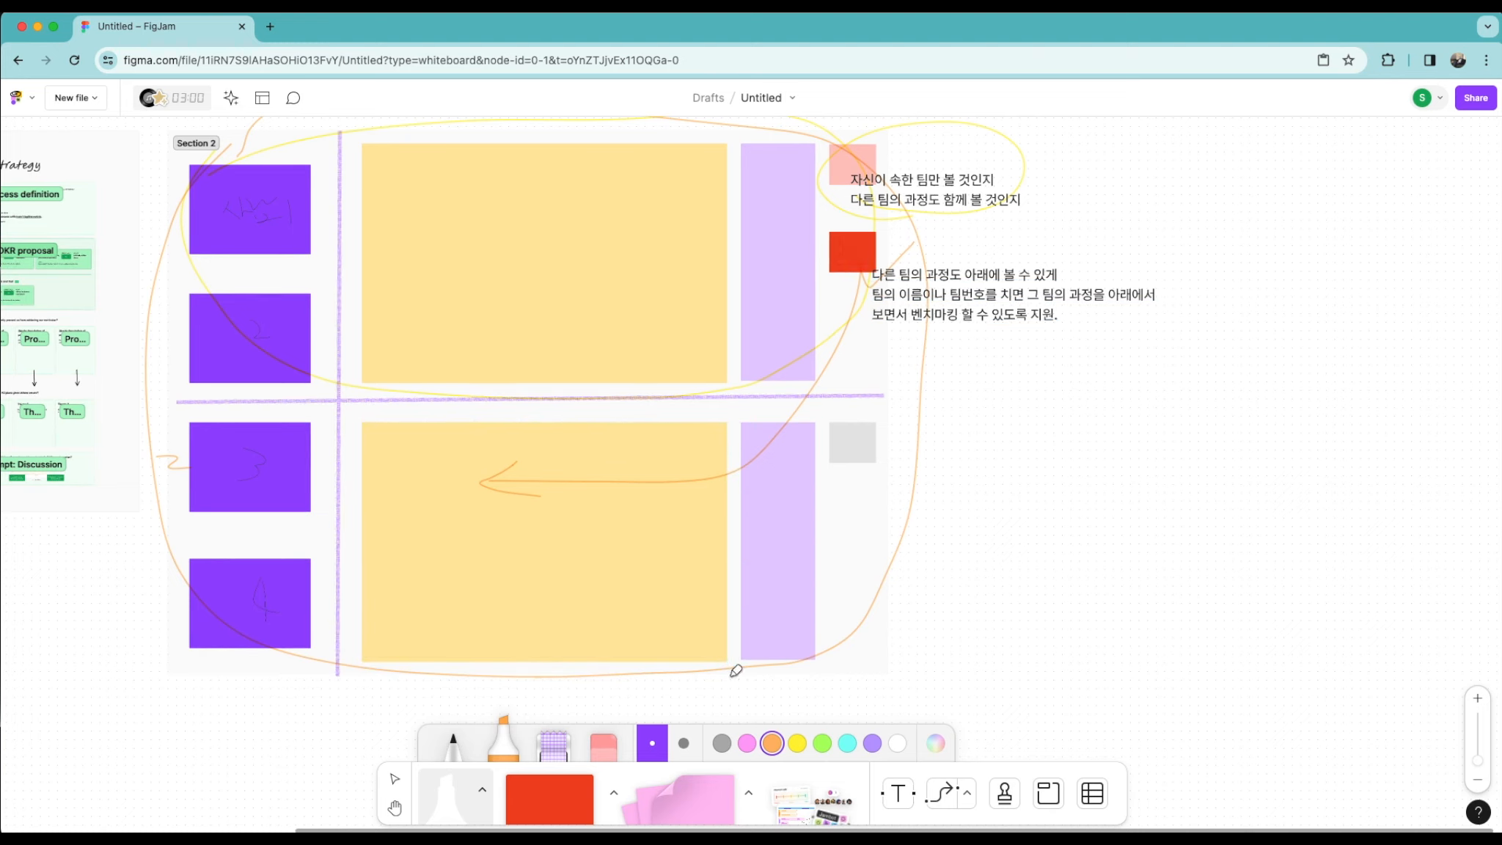
Step: Handwrite "3, 2-3, 2-5" with a leader line beside the red rectangle using the orange highlighter
mouse_move(945, 233)
mouse_down()
mouse_move(1009, 228)
mouse_move(986, 254)
mouse_up()
mouse_move(1069, 222)
mouse_down()
mouse_move(1135, 221)
mouse_move(1145, 248)
mouse_move(1182, 242)
mouse_move(1064, 249)
mouse_up()
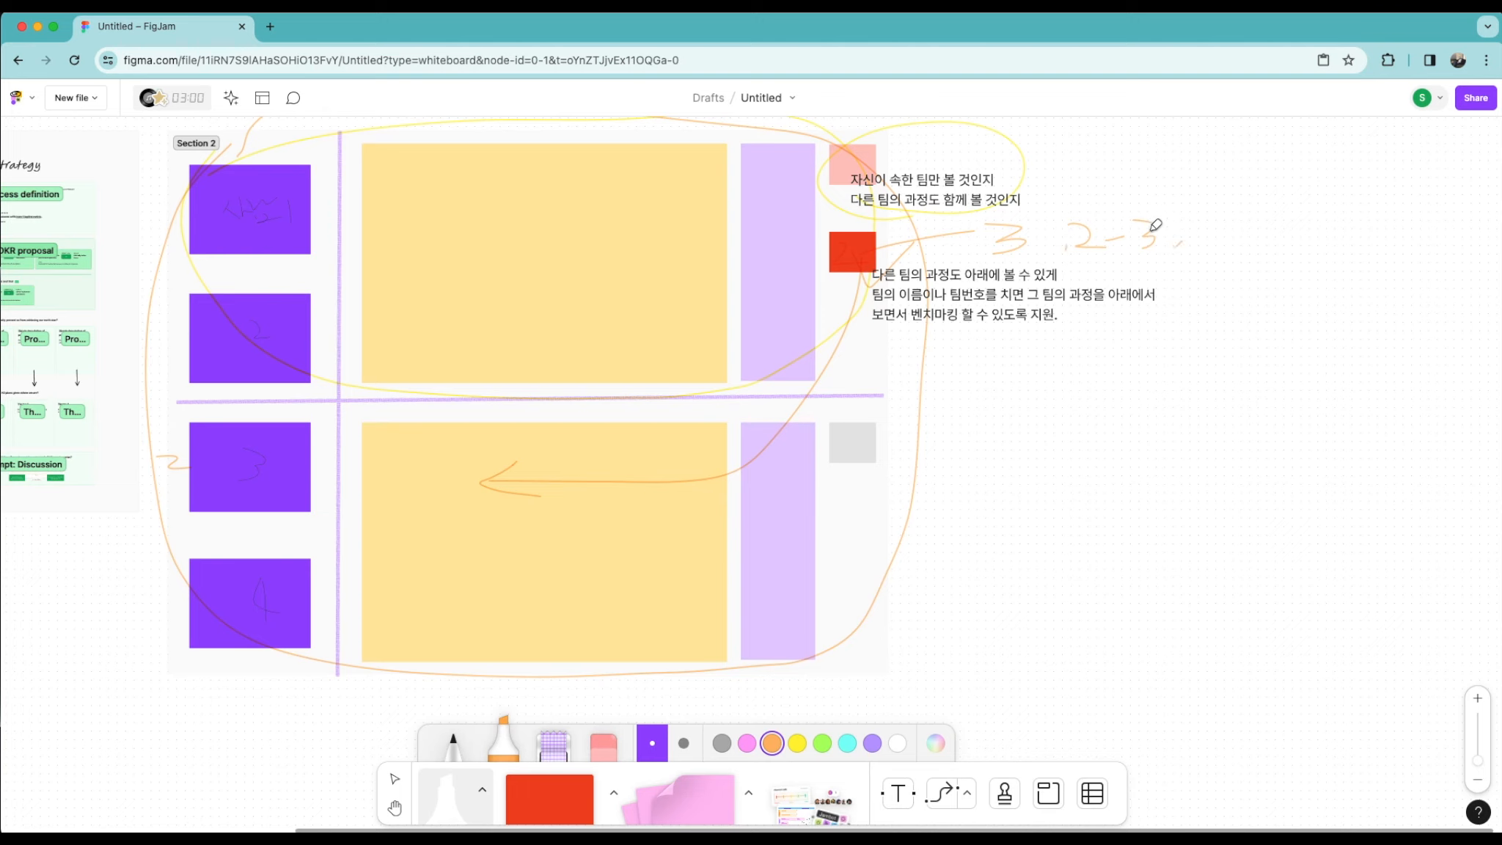
mouse_move(1196, 228)
mouse_down()
mouse_move(1277, 227)
mouse_move(1268, 245)
mouse_move(1273, 226)
mouse_move(1306, 219)
mouse_up()
Step: Sketch an orange frame beside the layout, split by a horizontal line, with three circles in its lower half
mouse_move(1002, 377)
mouse_down()
mouse_move(1016, 593)
mouse_move(1201, 600)
mouse_move(1363, 581)
mouse_move(1334, 379)
mouse_move(1274, 365)
mouse_move(1000, 380)
mouse_up()
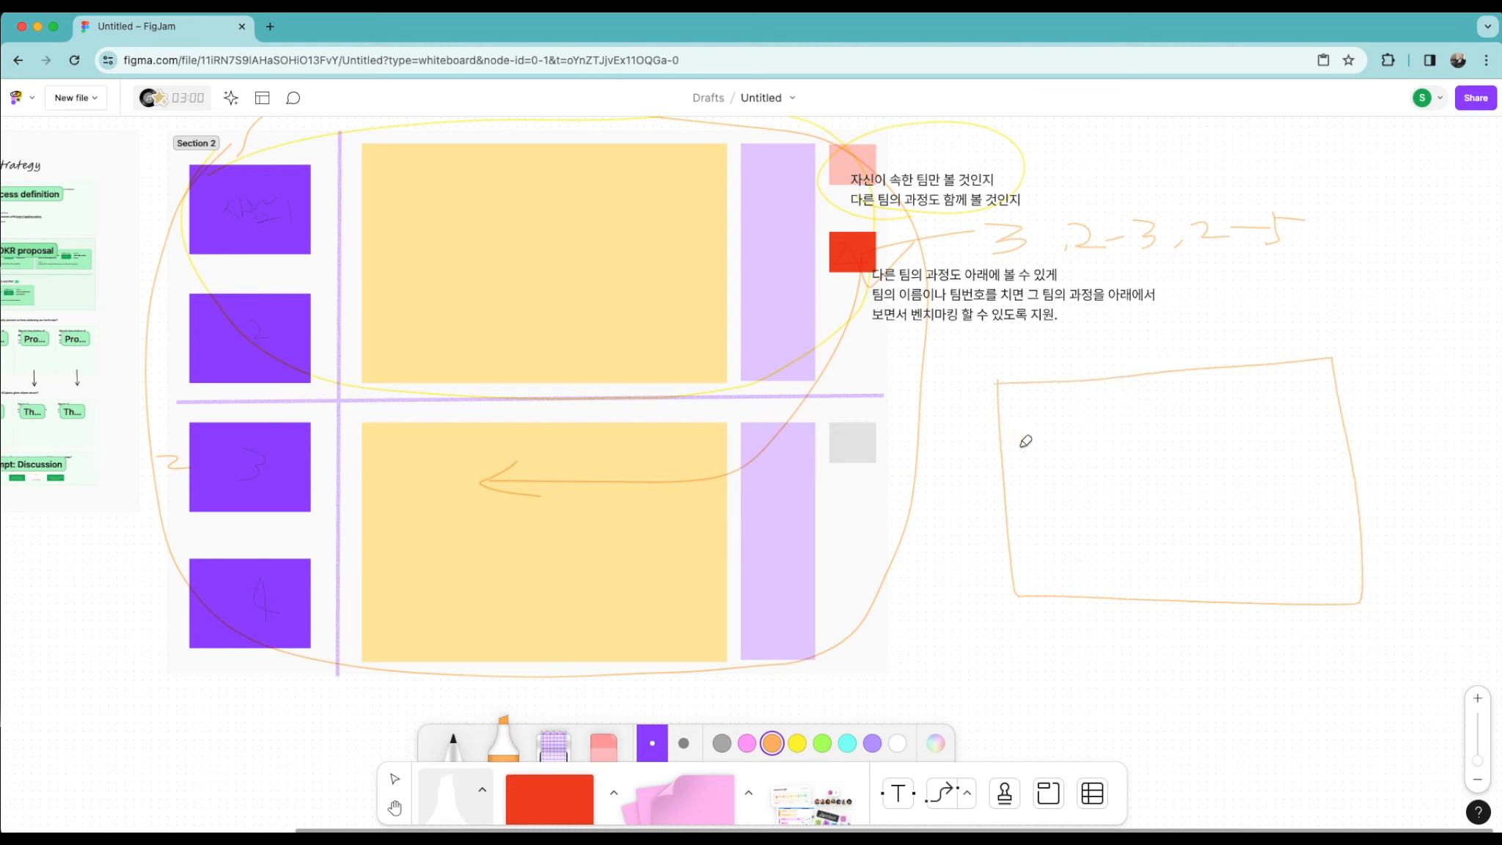
drag(1009, 466, 1356, 467)
mouse_move(1075, 493)
mouse_down()
mouse_move(1160, 533)
mouse_move(1093, 487)
mouse_move(1278, 547)
mouse_move(1155, 487)
mouse_up()
mouse_move(1309, 487)
mouse_down()
mouse_move(1378, 567)
mouse_move(1297, 475)
mouse_up()
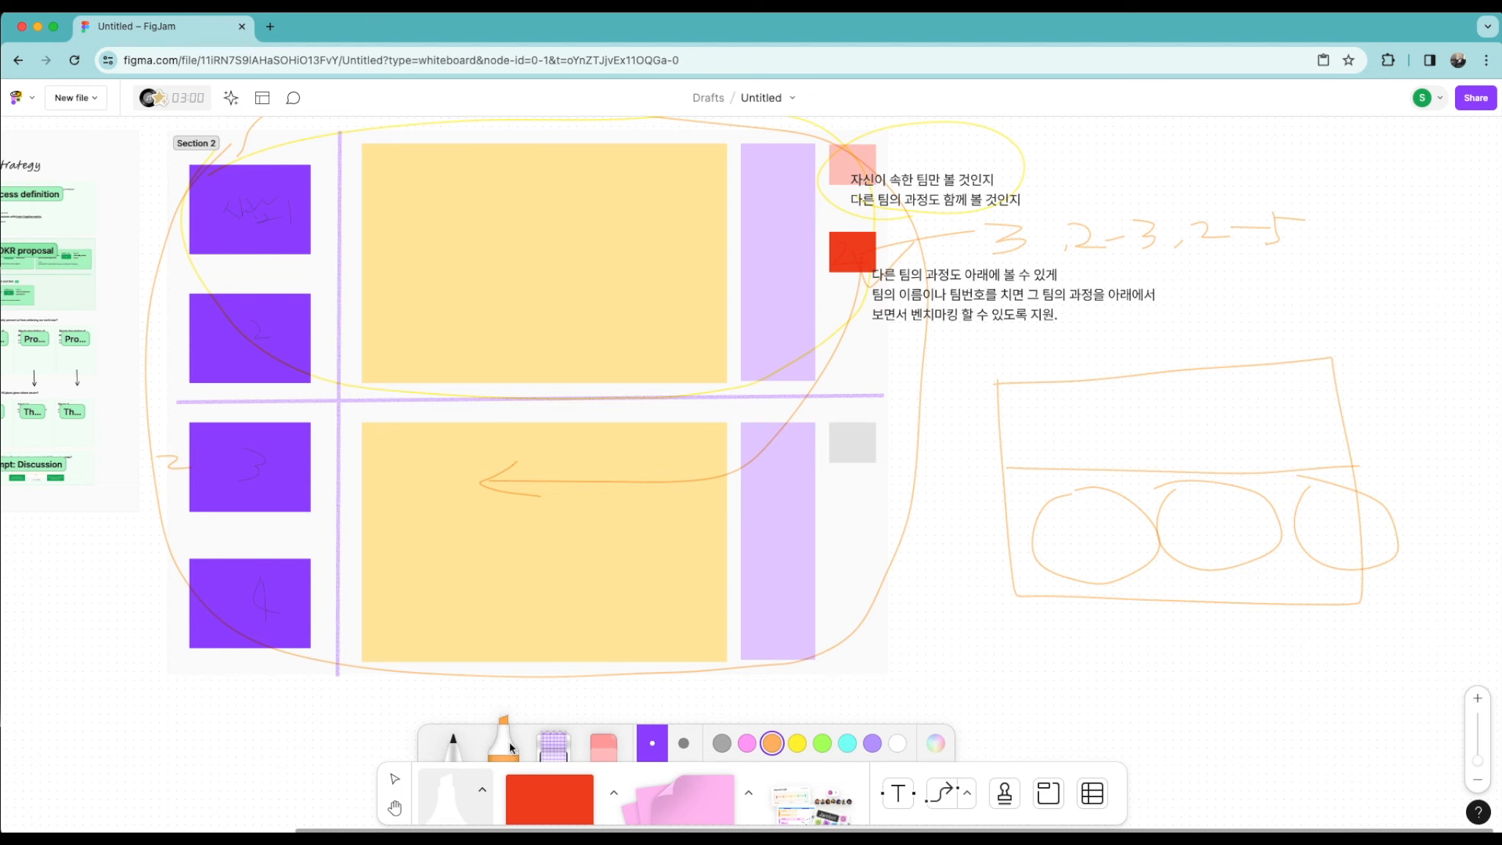
Step: With a purple highlighter, circle the lower yellow rectangle repeatedly and draw two arrows from it to the sketched frame's first circle
click(873, 743)
mouse_move(483, 653)
mouse_down()
mouse_move(571, 415)
mouse_move(701, 471)
mouse_move(721, 569)
mouse_move(633, 653)
mouse_move(405, 592)
mouse_move(397, 418)
mouse_move(613, 415)
mouse_move(738, 511)
mouse_move(786, 623)
mouse_move(1011, 580)
mouse_move(1054, 528)
mouse_move(1039, 532)
mouse_move(1068, 554)
mouse_up()
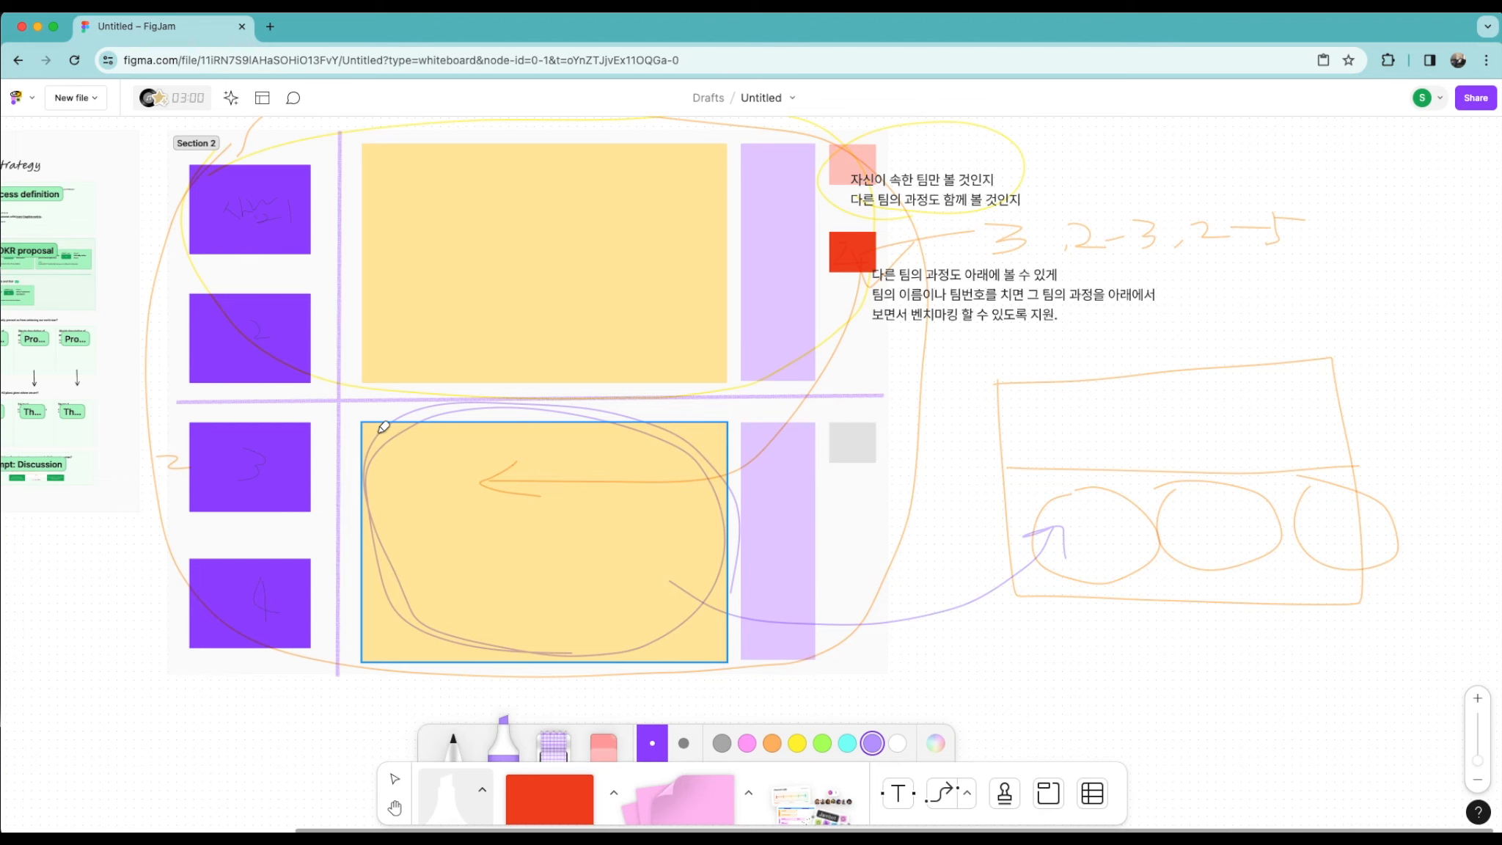
mouse_move(383, 427)
mouse_down()
mouse_move(348, 546)
mouse_move(745, 547)
mouse_move(370, 444)
mouse_up()
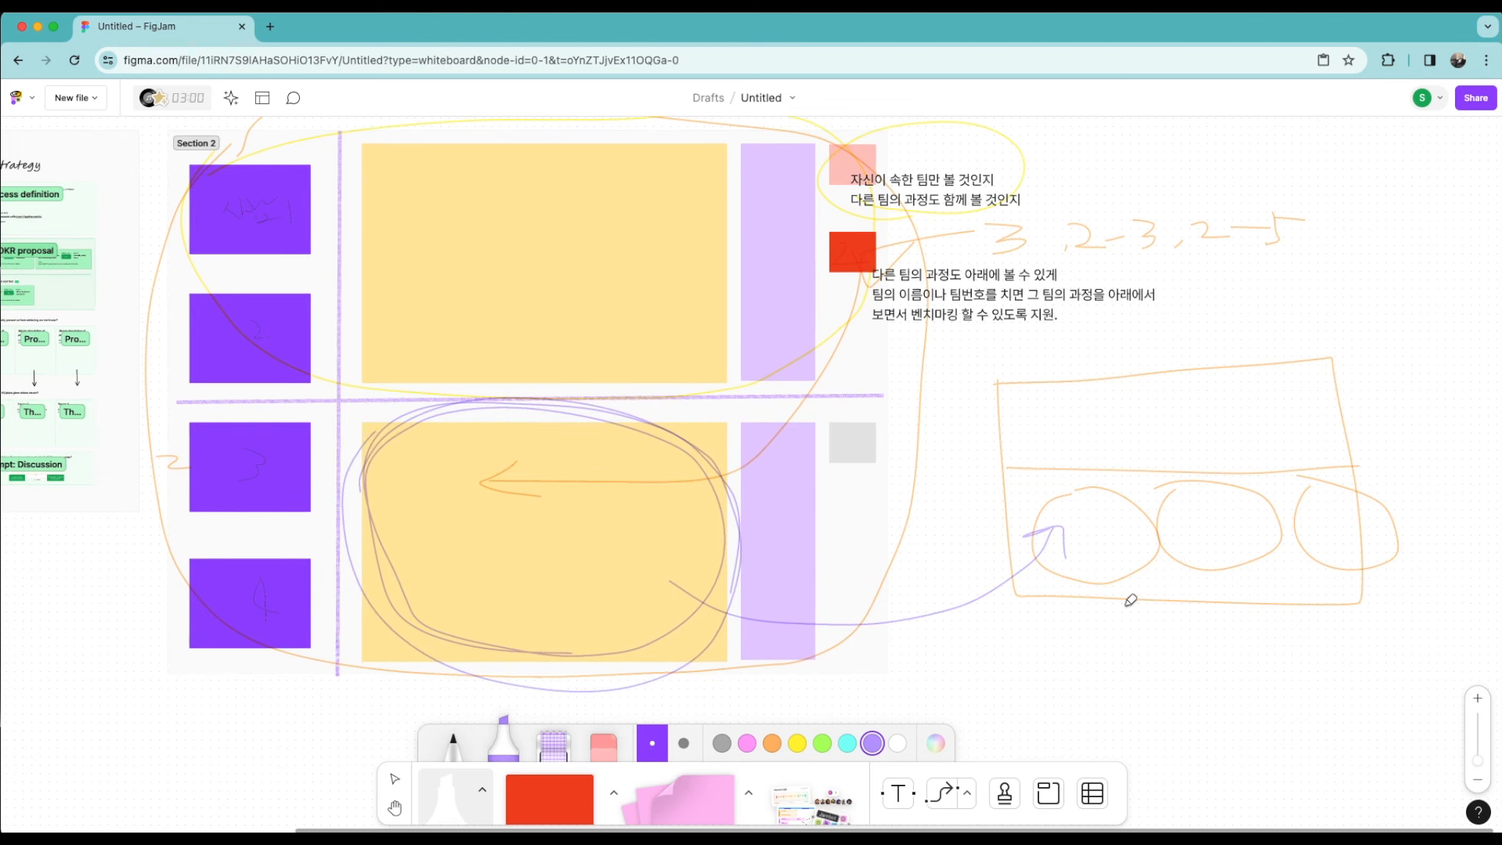
mouse_move(687, 571)
mouse_down()
mouse_move(751, 627)
mouse_move(1066, 513)
mouse_move(1092, 562)
mouse_up()
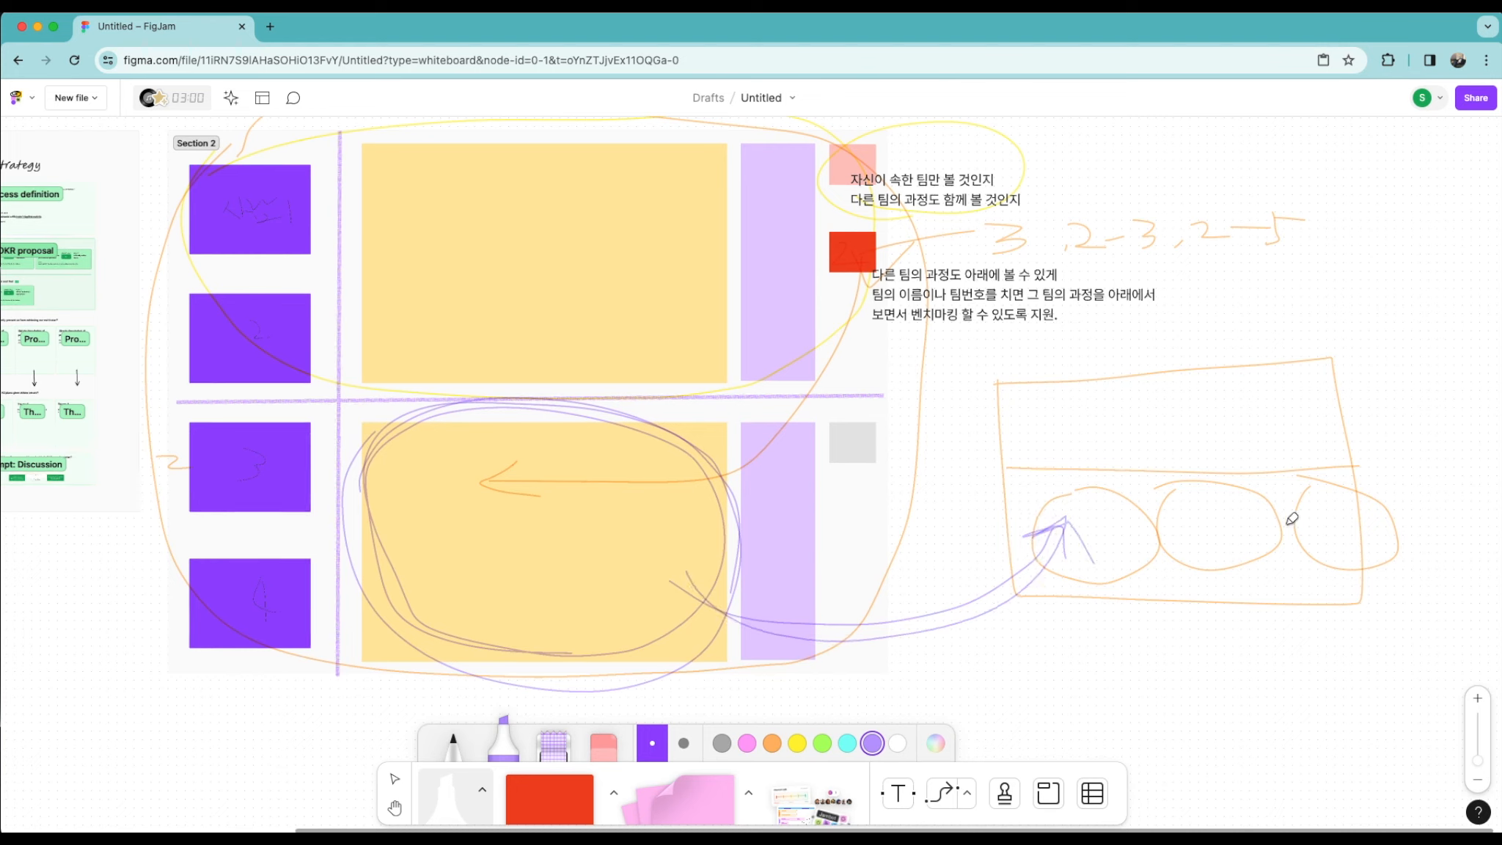
Step: Draw a slanted purple line across the sketched frame and add purple loops over its three circles
drag(1000, 473, 1351, 423)
mouse_move(1247, 552)
mouse_down()
mouse_move(1200, 547)
mouse_move(1248, 552)
mouse_up()
mouse_move(1333, 490)
mouse_down()
mouse_move(1363, 556)
mouse_move(1344, 561)
mouse_up()
mouse_move(1132, 563)
mouse_down()
mouse_move(1179, 535)
mouse_move(1143, 578)
mouse_up()
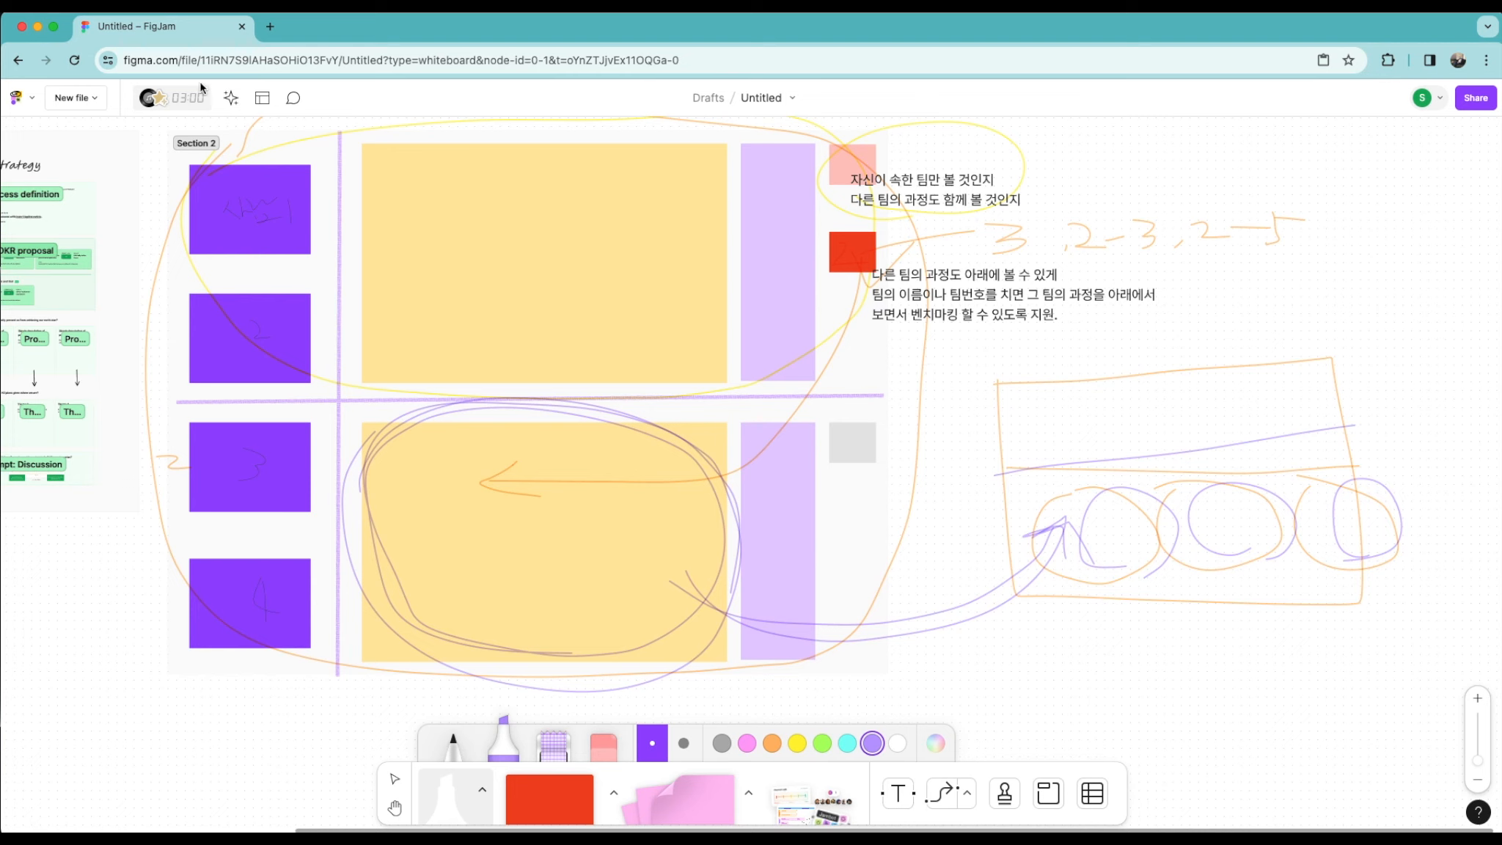
Step: Circle the upper yellow rectangle with a light-blue highlighter
click(231, 99)
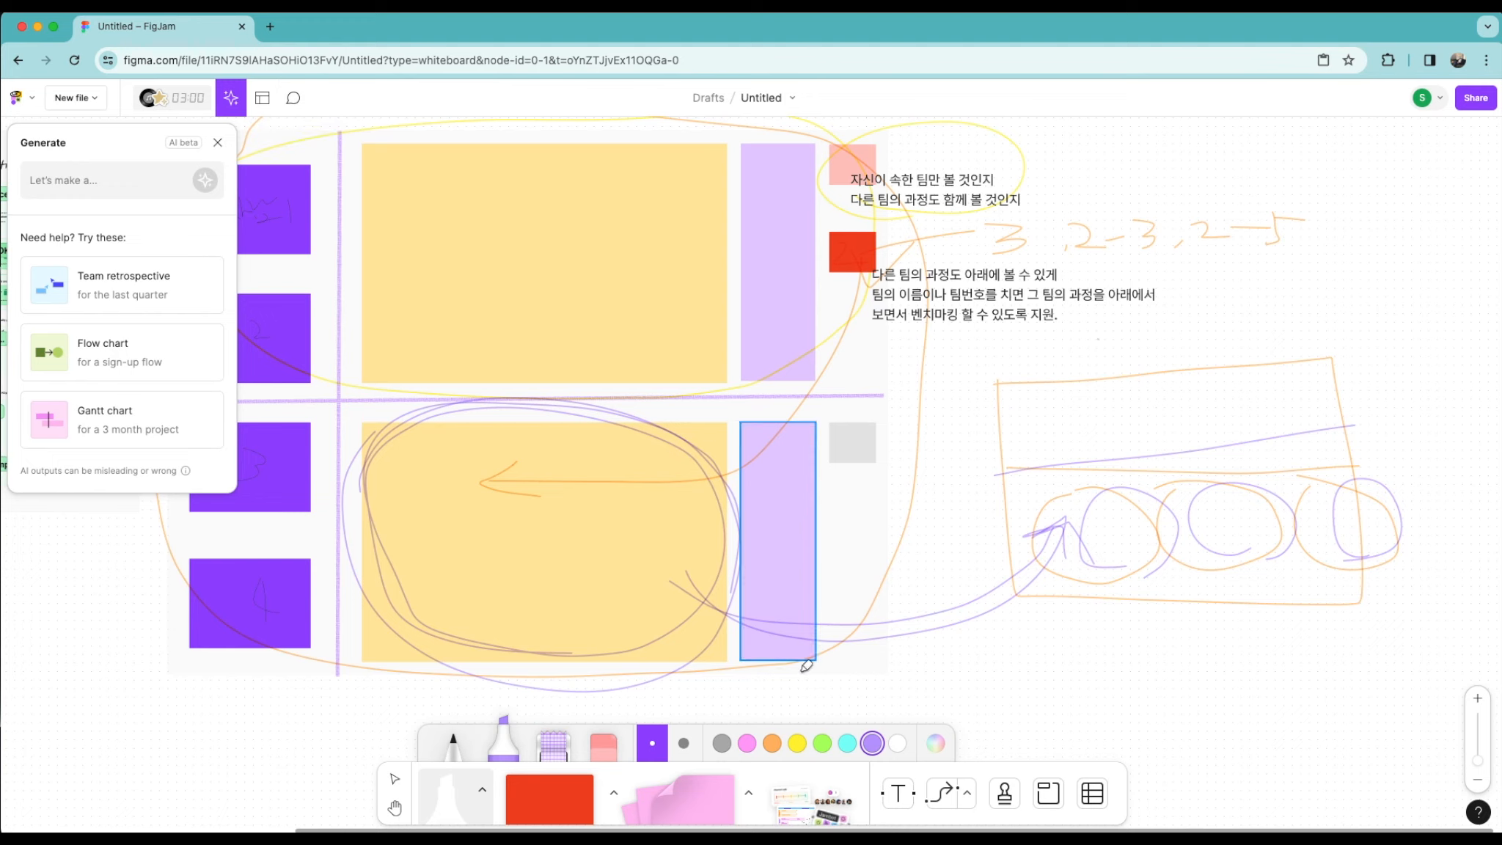
click(845, 740)
mouse_move(393, 165)
mouse_down()
mouse_move(339, 215)
mouse_move(710, 283)
mouse_move(450, 162)
mouse_up()
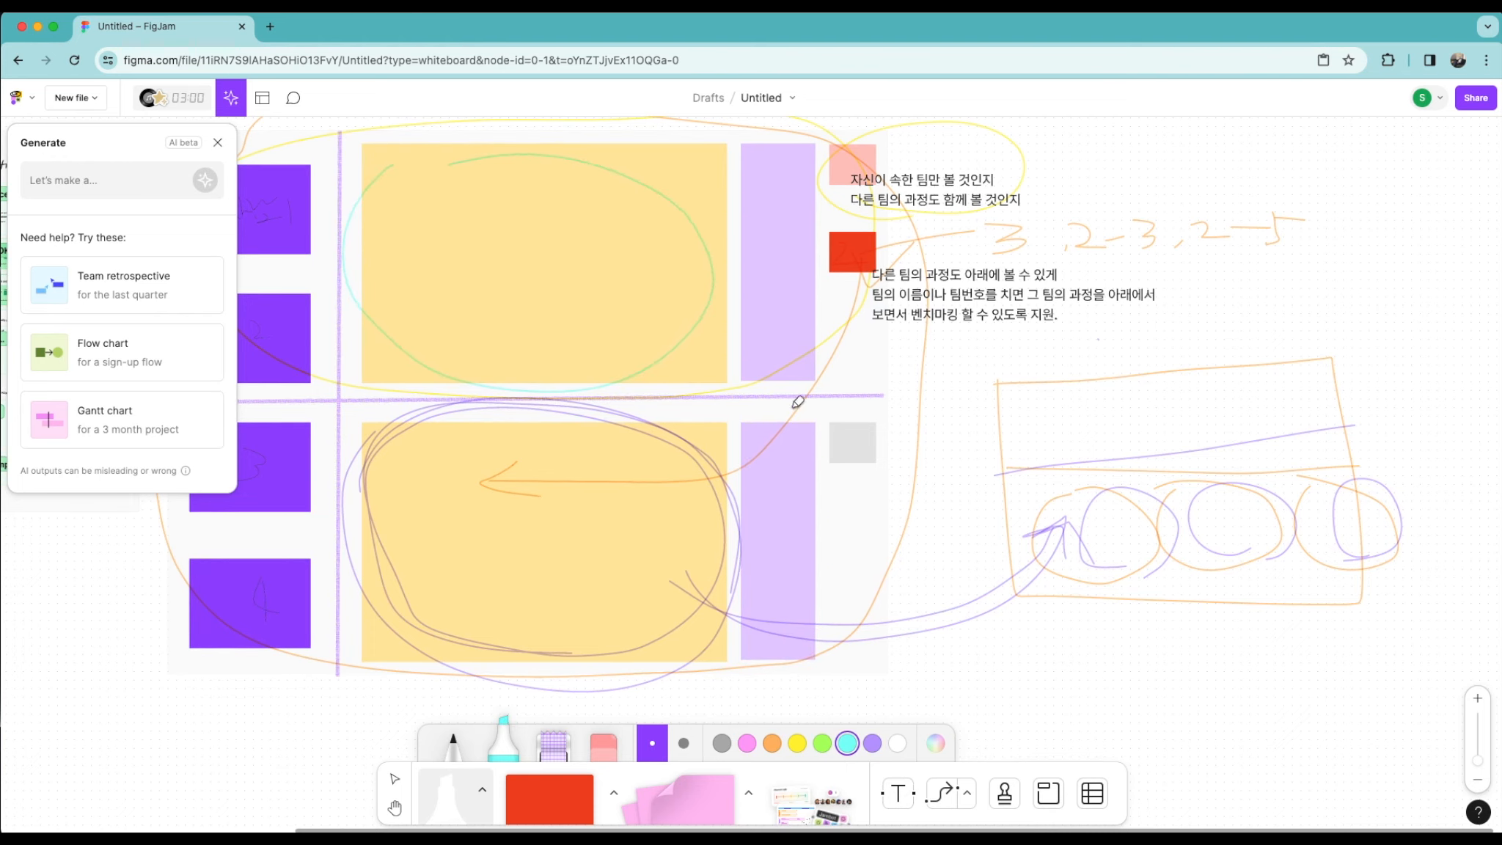
Step: Duplicate the grey rectangle above the horizontal divider, below the red rectangle, and fill the copy green
click(606, 801)
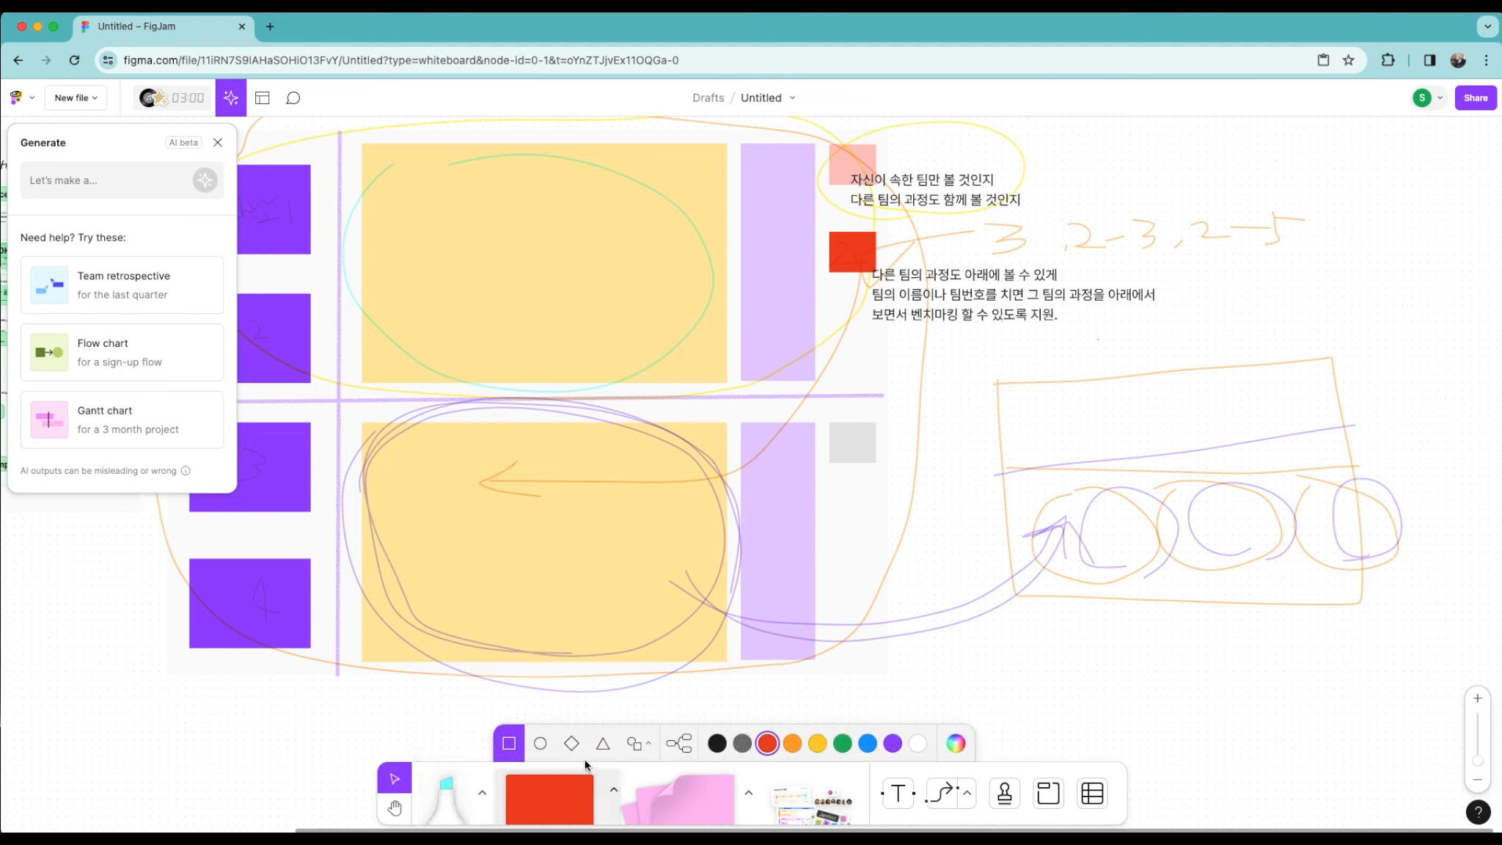
mouse_move(838, 344)
mouse_down()
mouse_move(855, 374)
mouse_move(875, 374)
mouse_move(854, 371)
mouse_up()
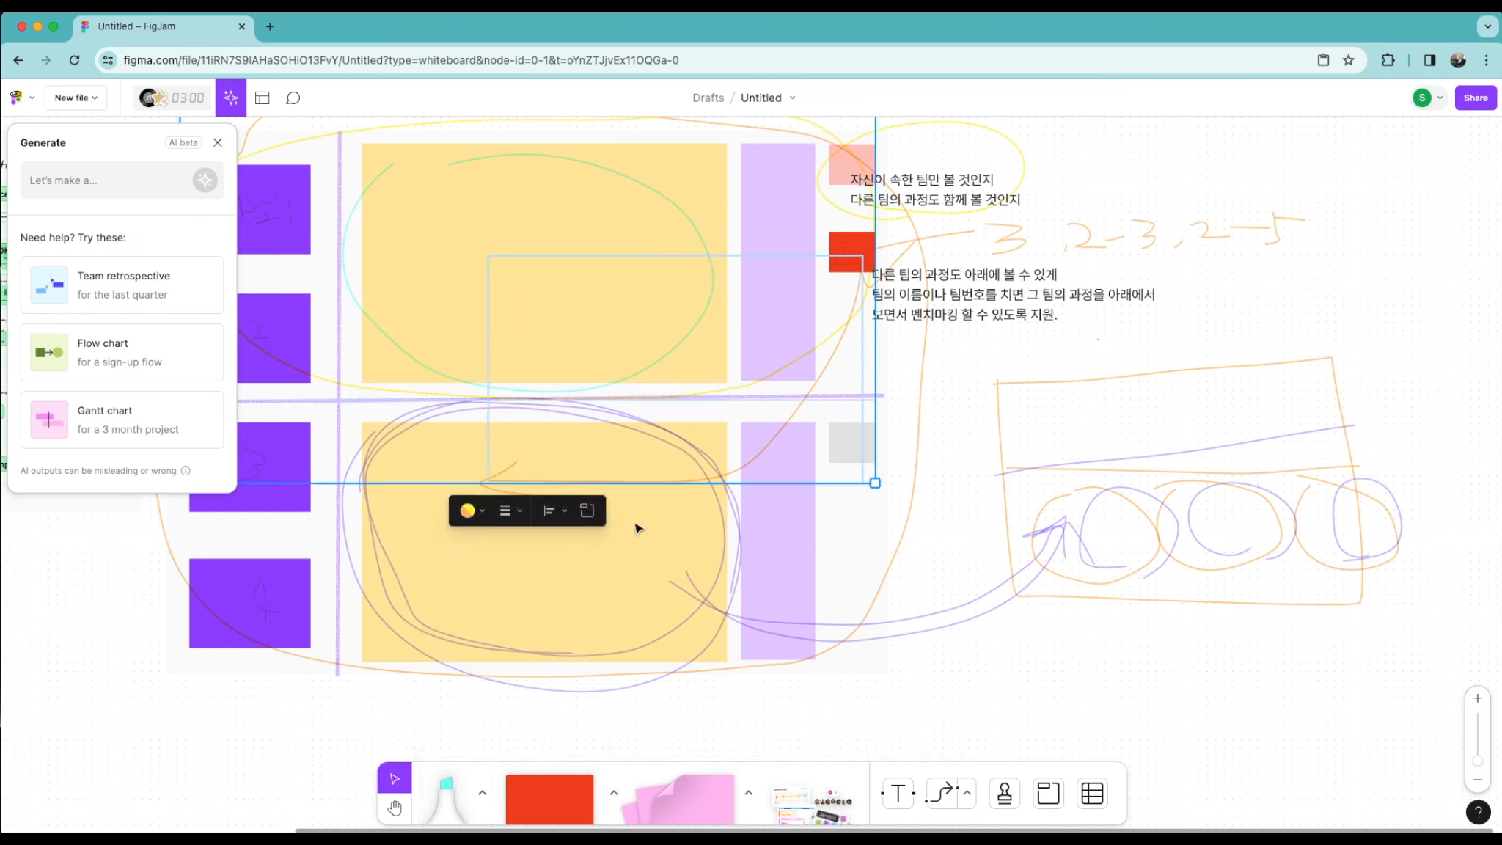
click(909, 381)
click(861, 460)
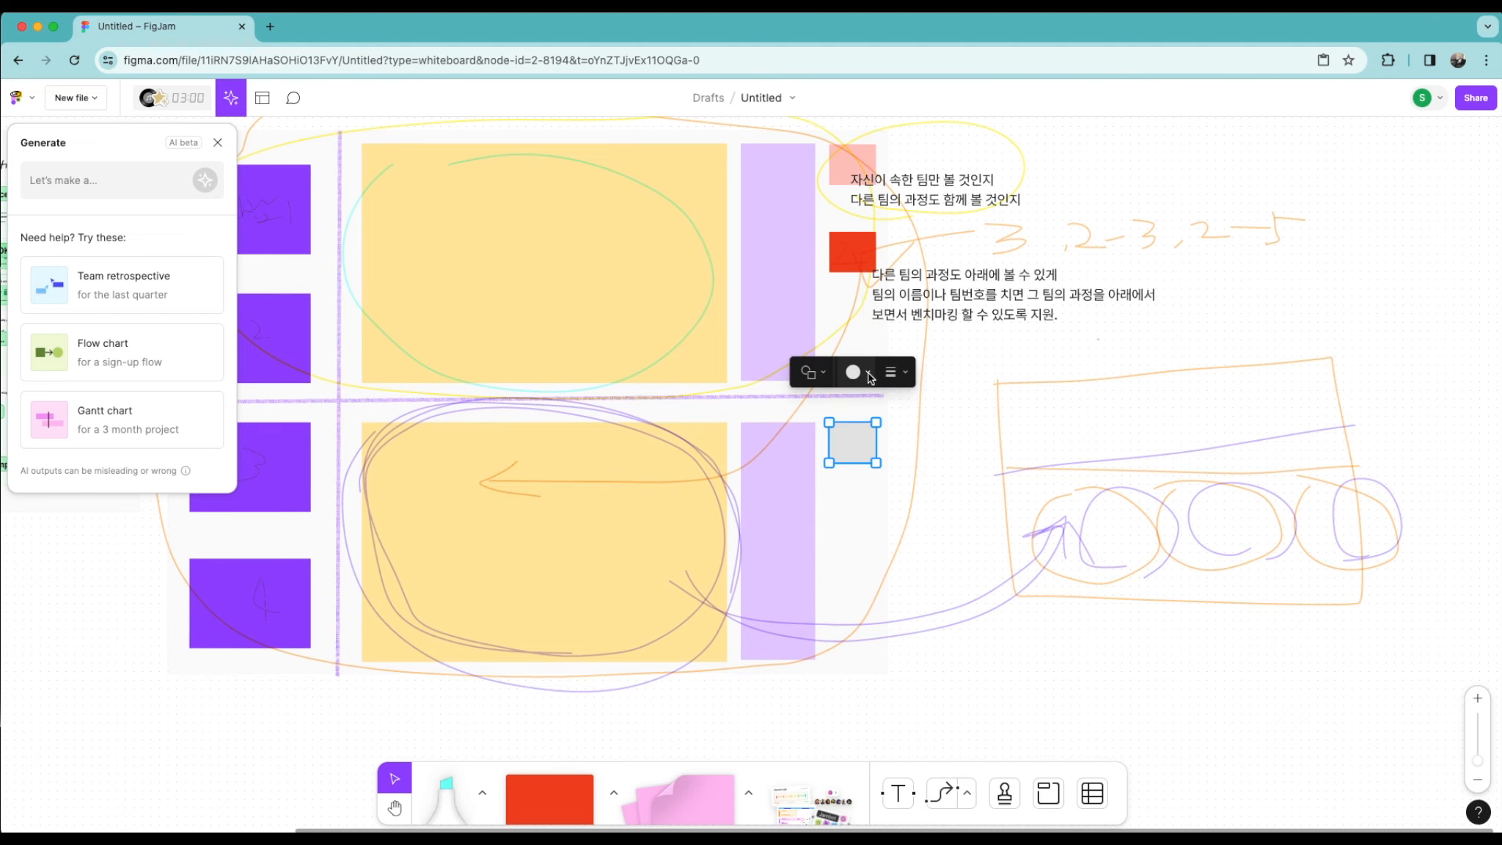
drag(851, 440, 850, 358)
click(853, 277)
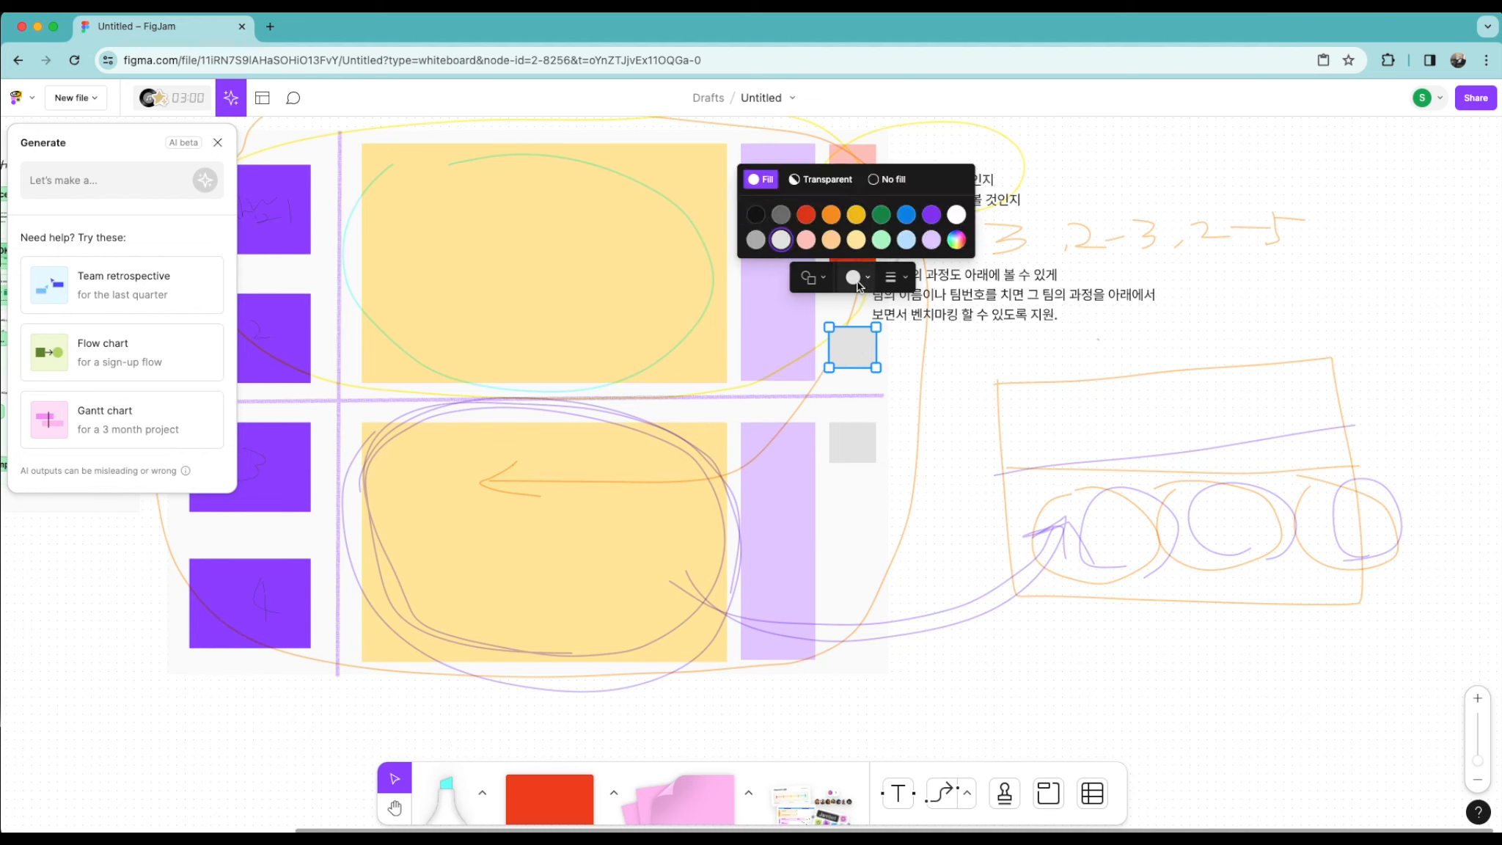
click(880, 211)
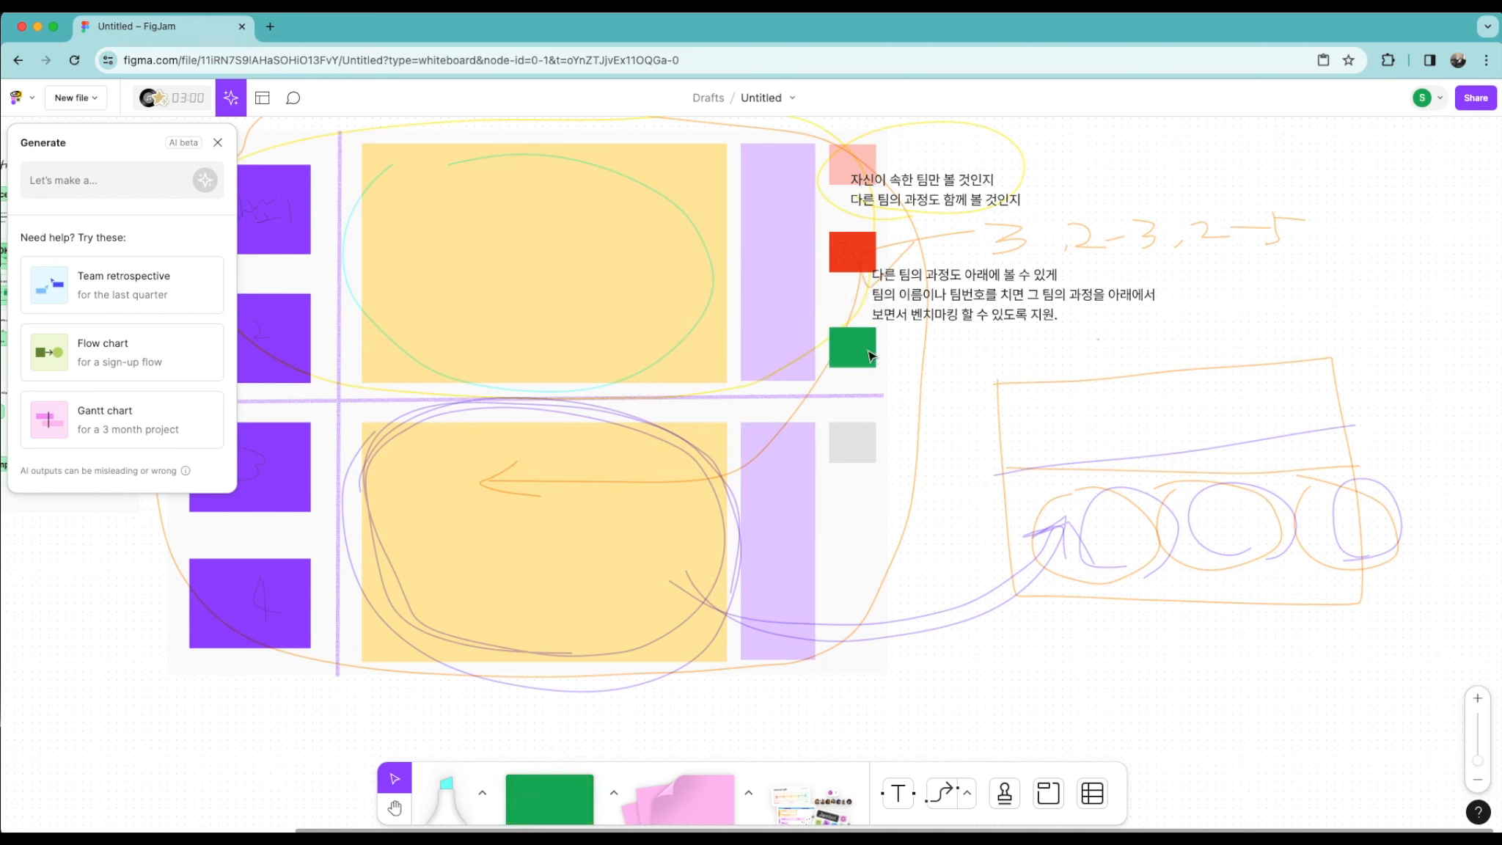
Step: Copy the green rectangle to the lower end of the column beside the light-purple bar and nudge the upper one down
drag(863, 356, 866, 637)
click(920, 602)
mouse_move(857, 353)
mouse_down()
mouse_move(912, 351)
mouse_move(857, 367)
mouse_up()
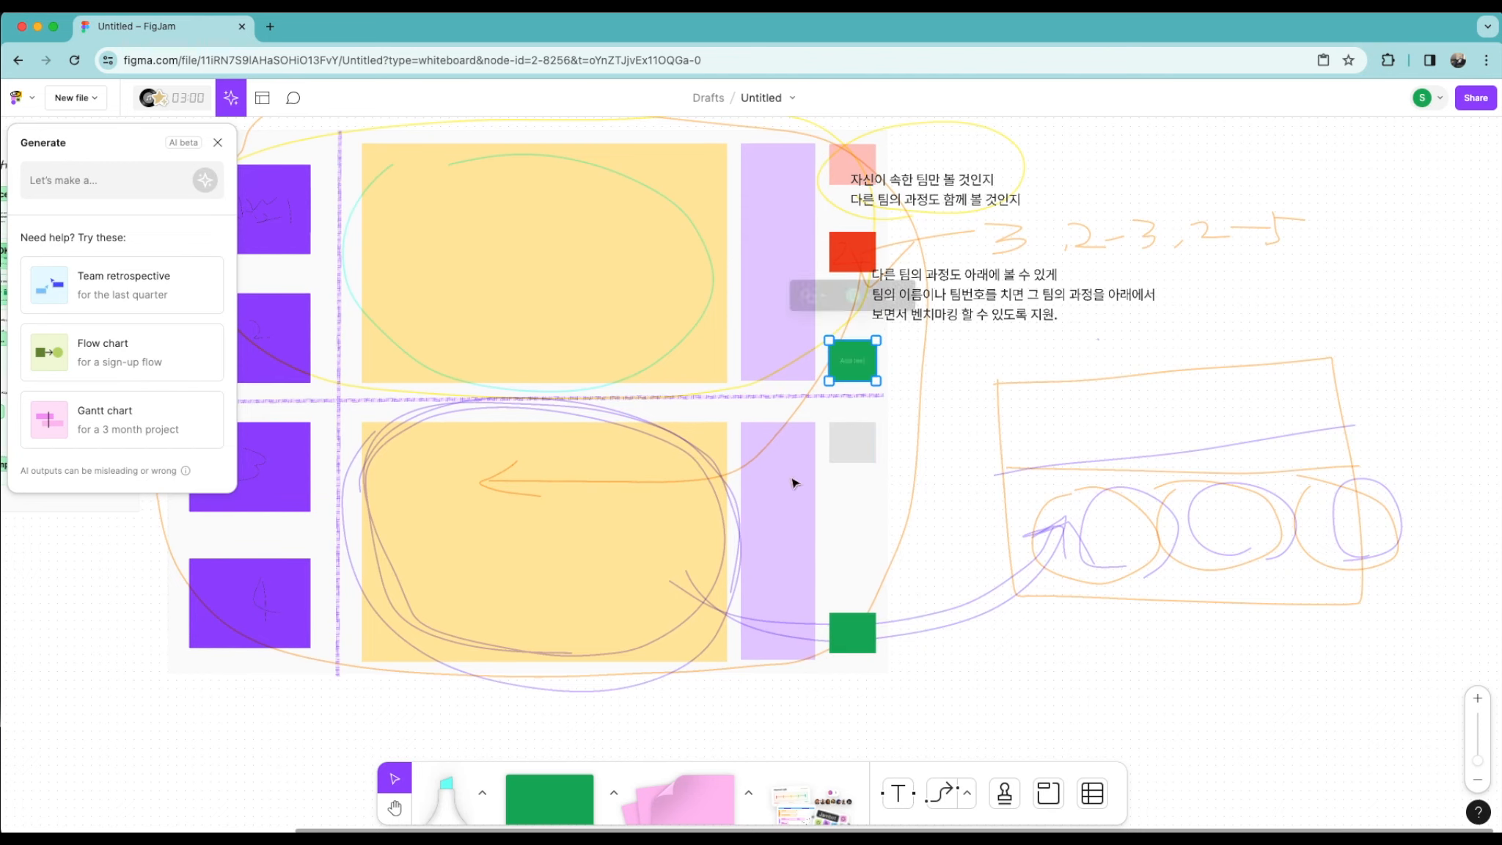
Step: Draw an arrow from the upper green rectangle and handwrite "logout" beside it with a blue pen
click(449, 785)
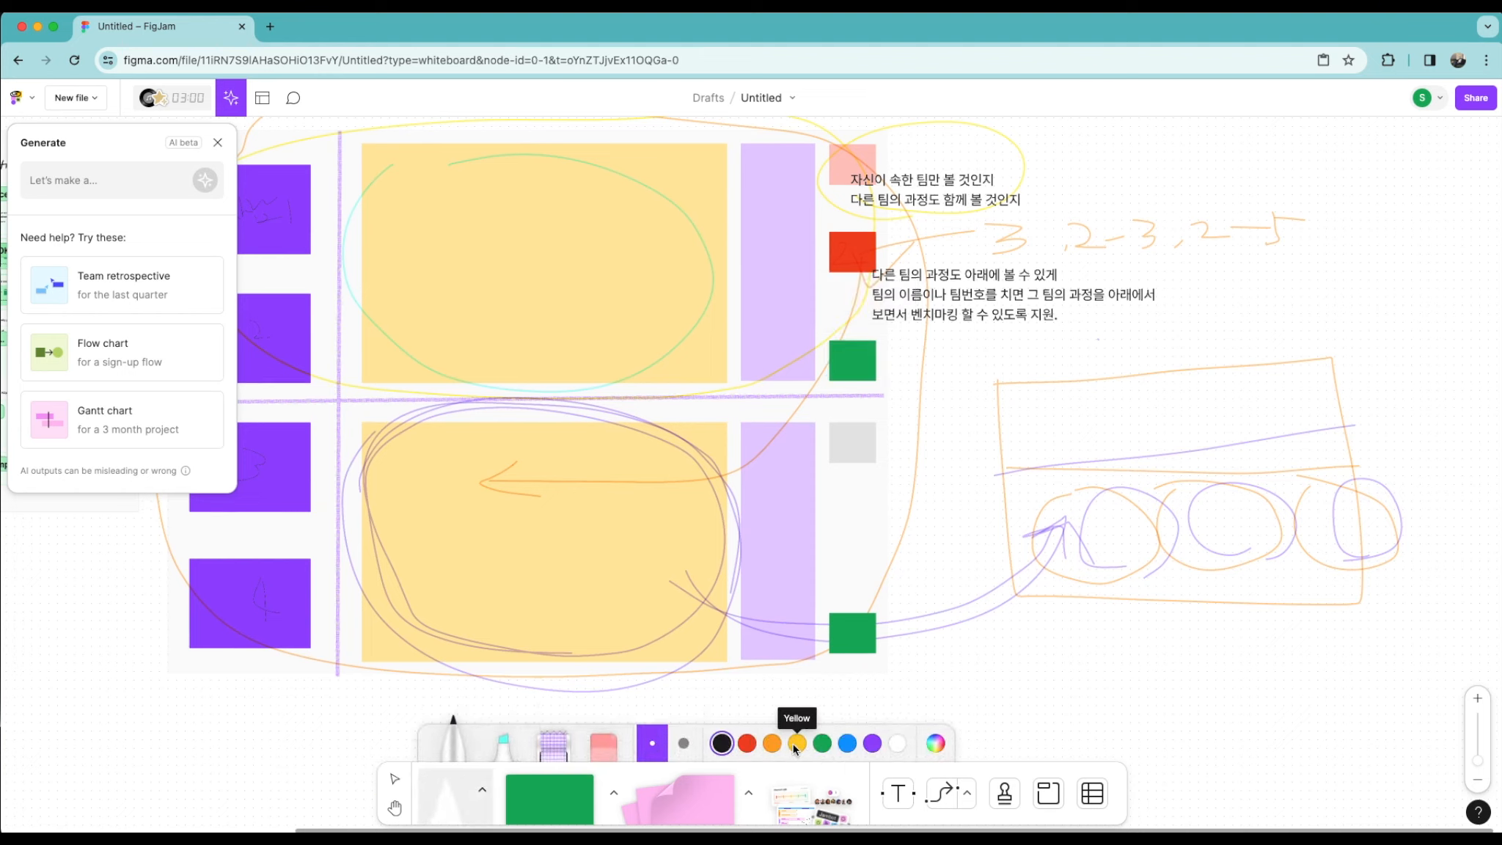
mouse_move(884, 362)
mouse_down()
mouse_move(913, 344)
mouse_move(913, 360)
mouse_move(958, 368)
mouse_move(998, 344)
mouse_move(1027, 378)
mouse_move(1015, 356)
mouse_move(1068, 321)
mouse_up()
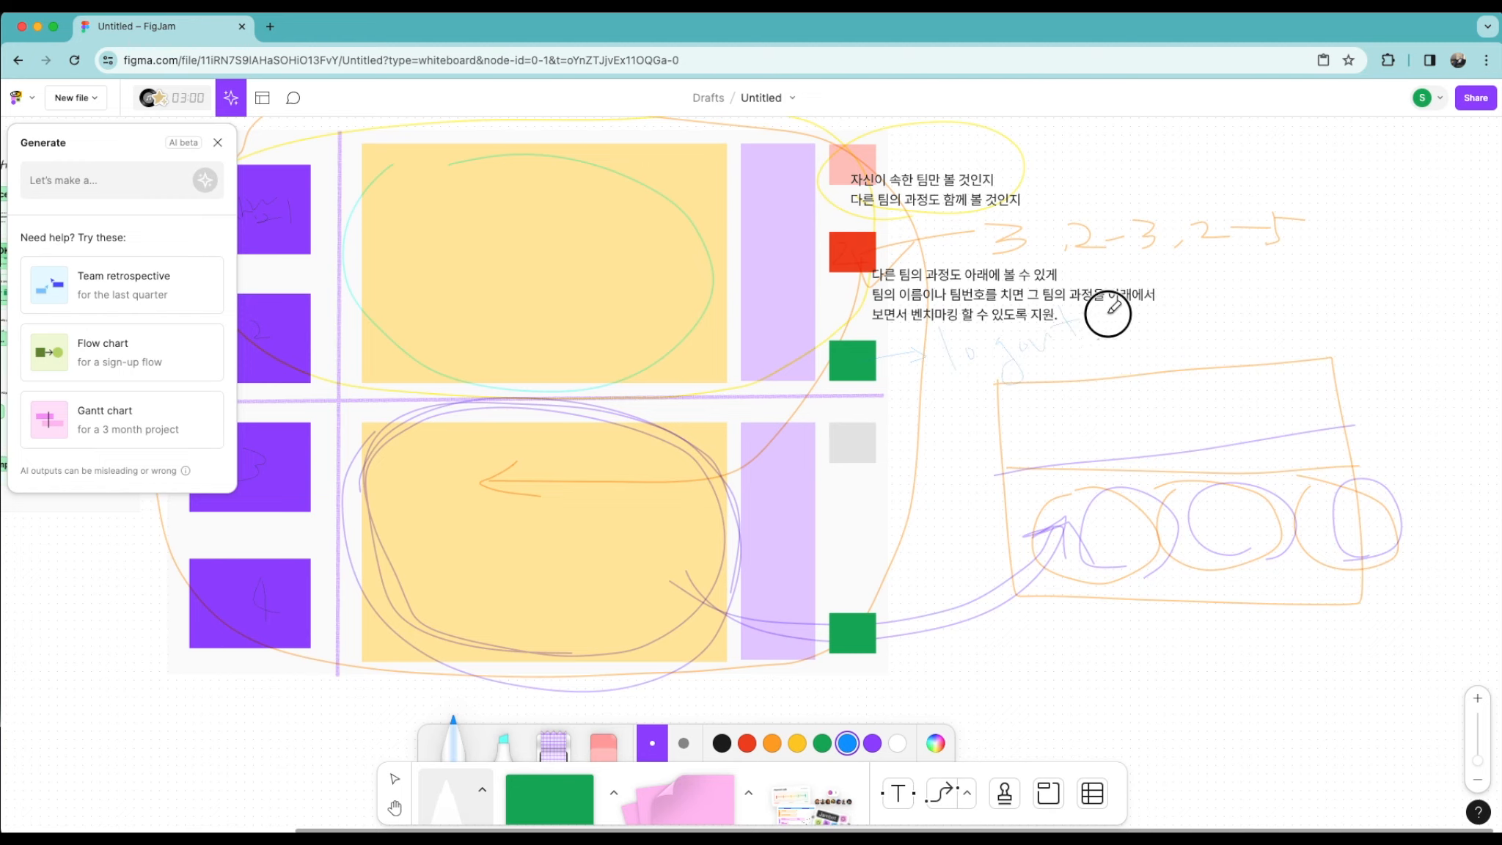
scroll(805, 513, down, 10)
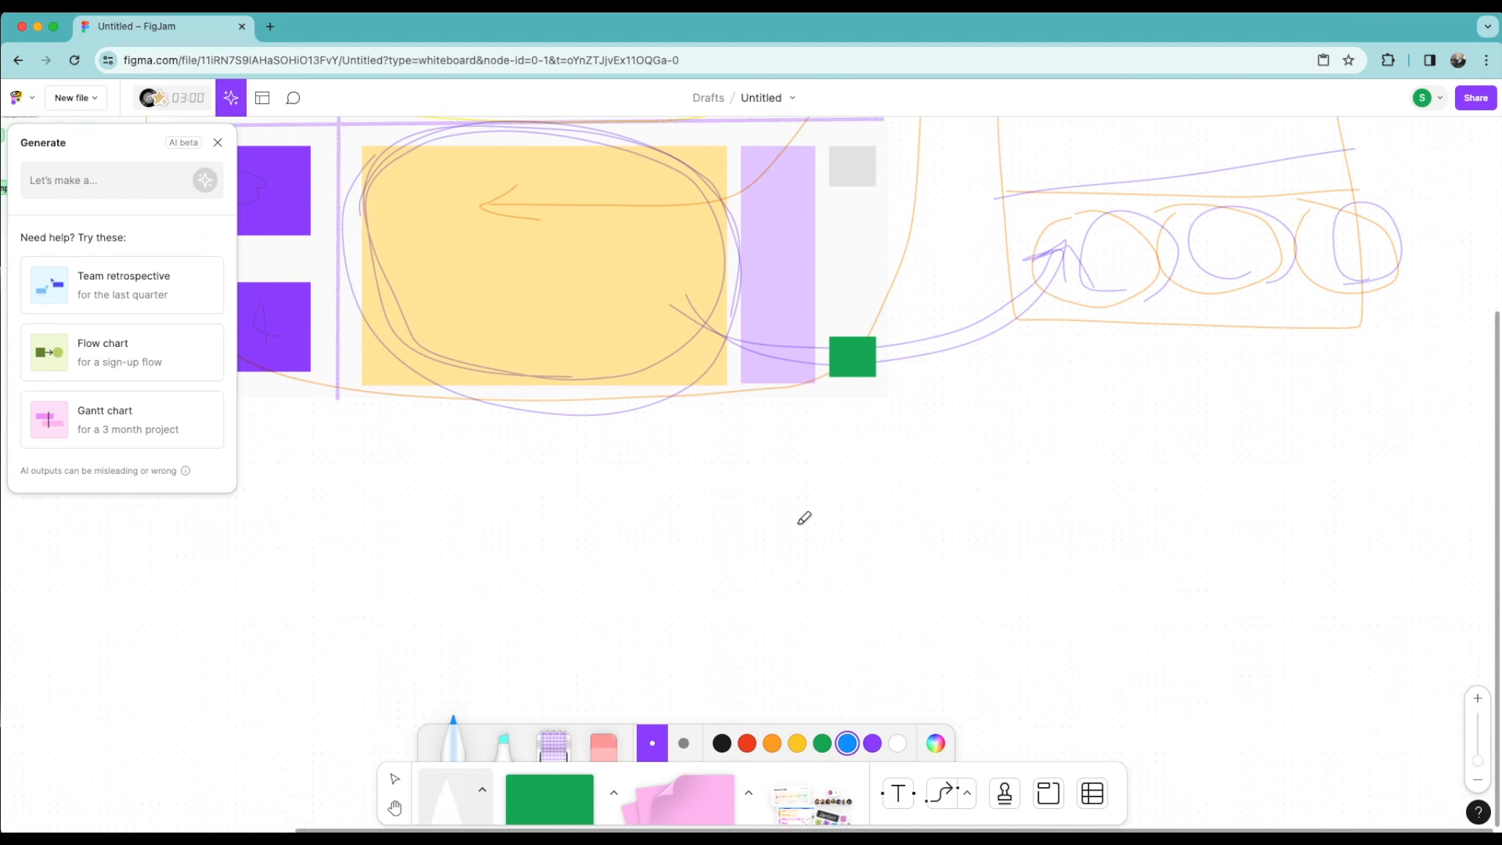
scroll(545, 481, down, 1)
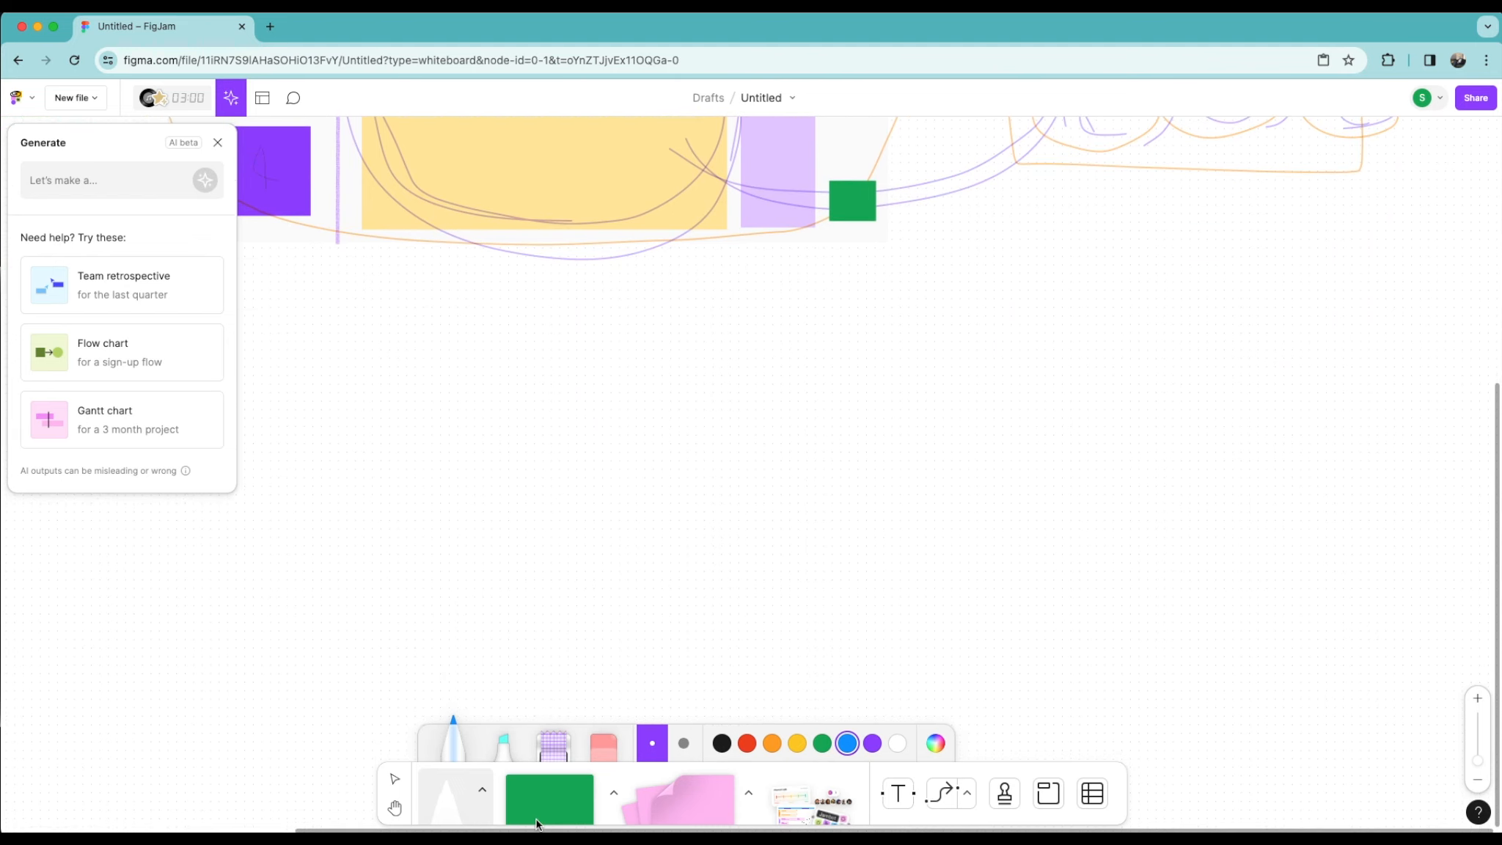
click(1062, 794)
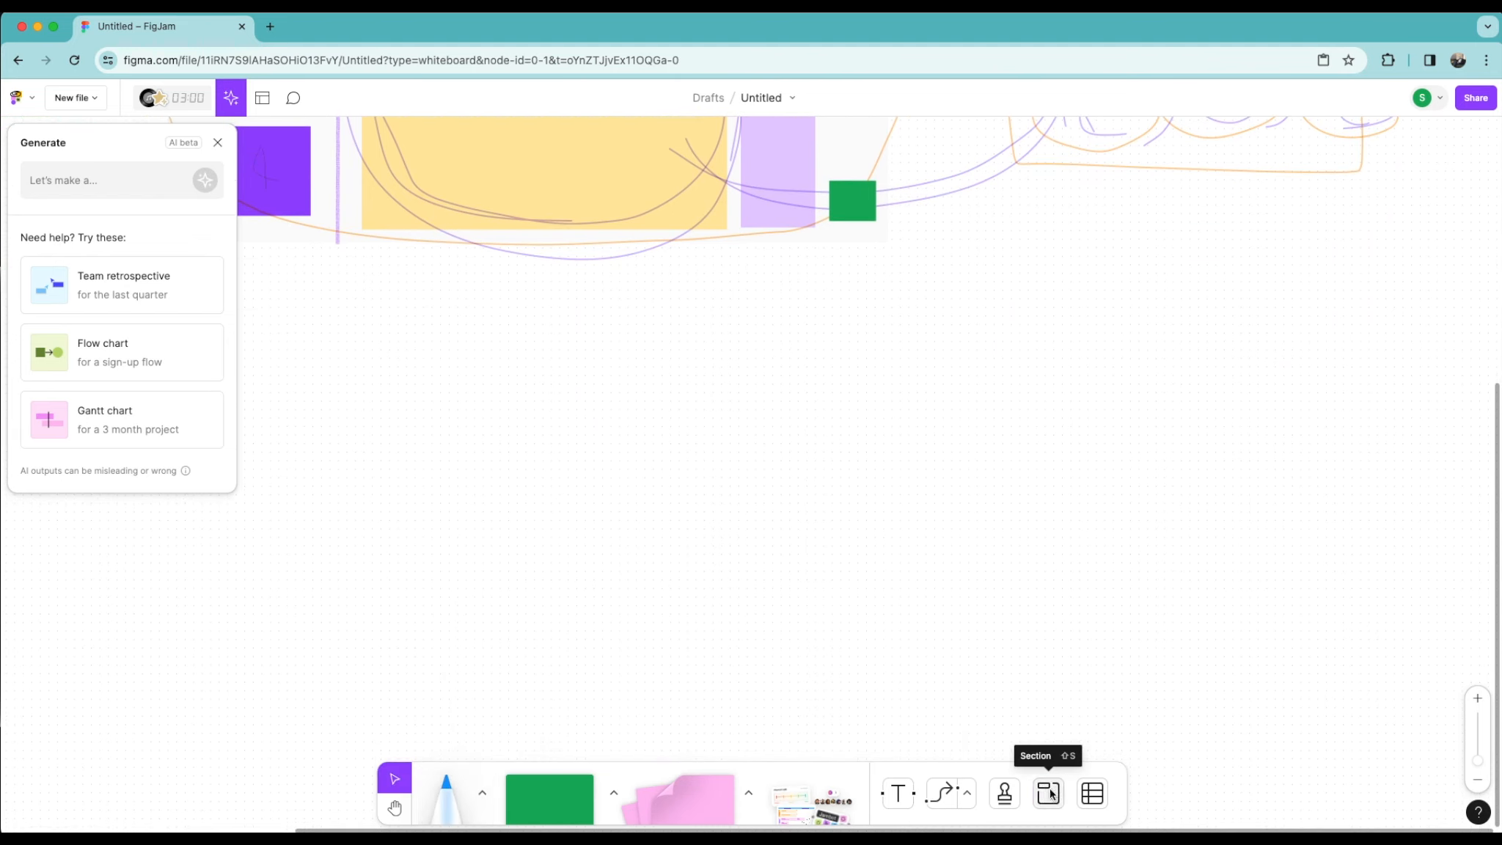
drag(265, 308, 876, 687)
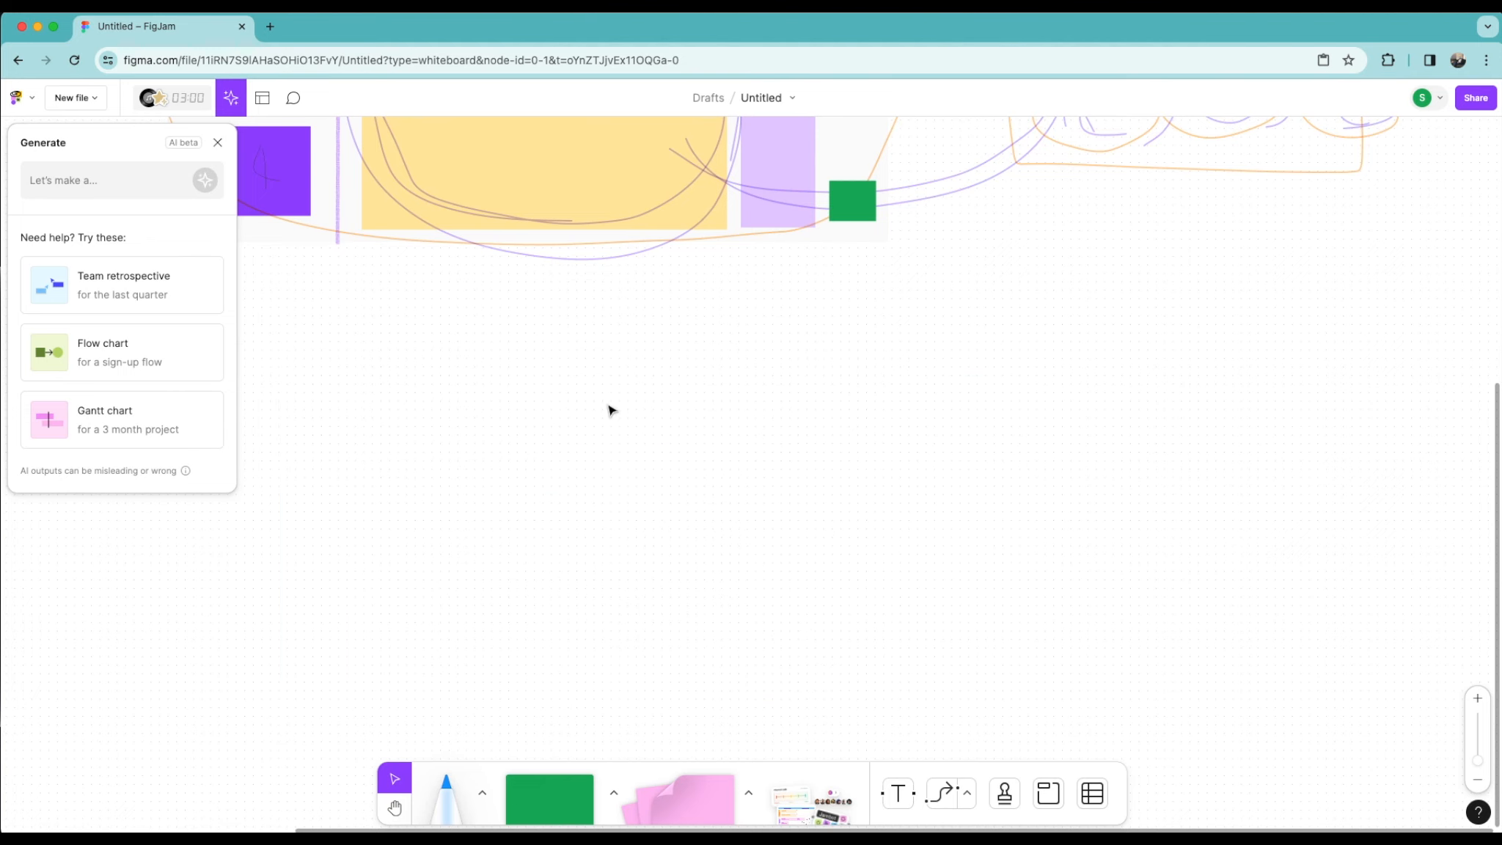
Step: Duplicate Section 2 with its contents and place the copy on the empty area below the original
scroll(498, 435, up, 9)
click(874, 445)
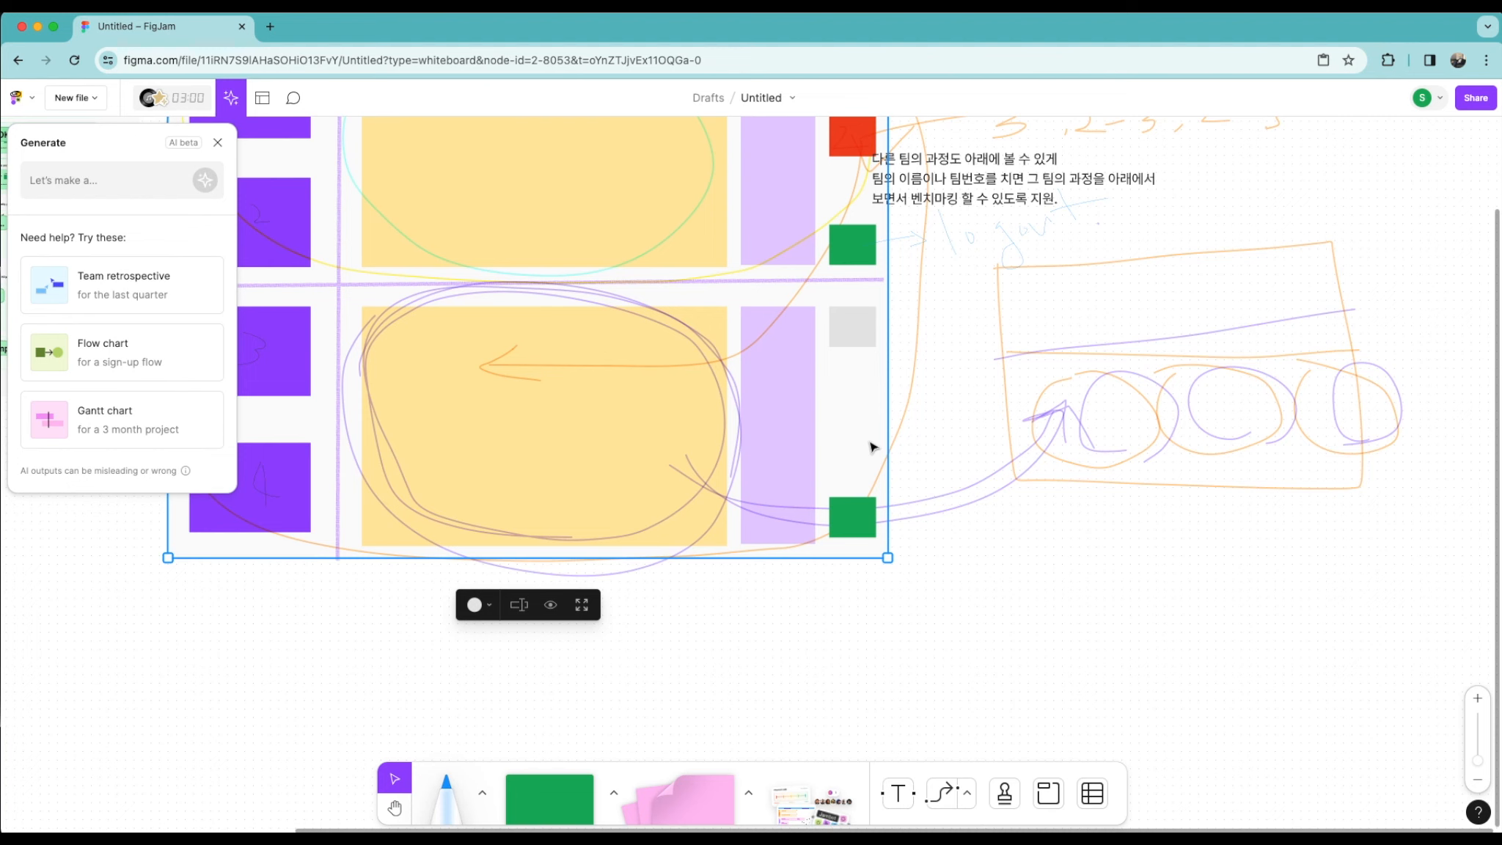
scroll(851, 453, down, 10)
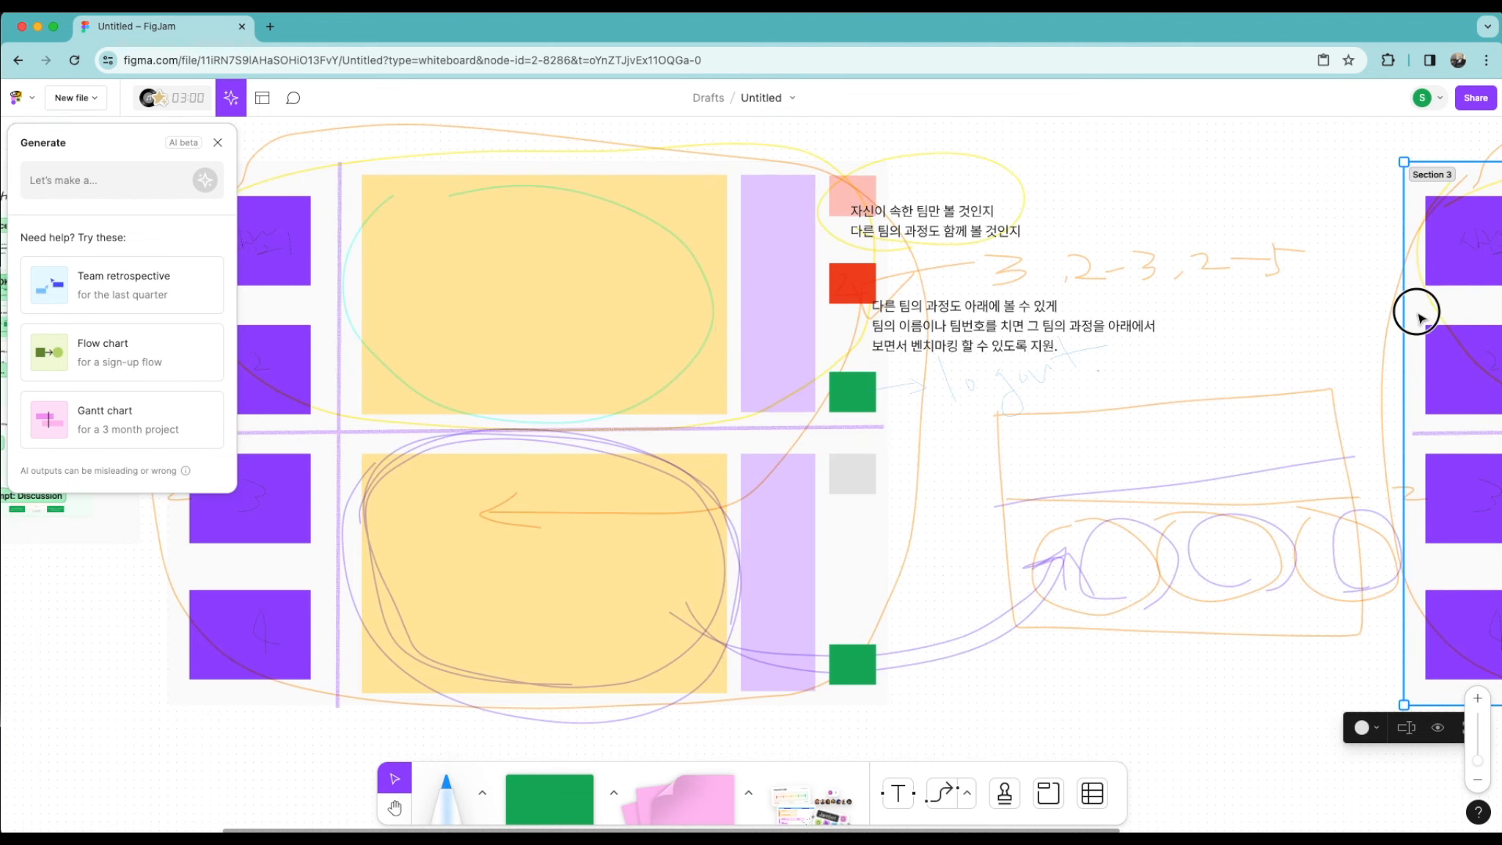
drag(1417, 314, 308, 781)
scroll(513, 455, down, 6)
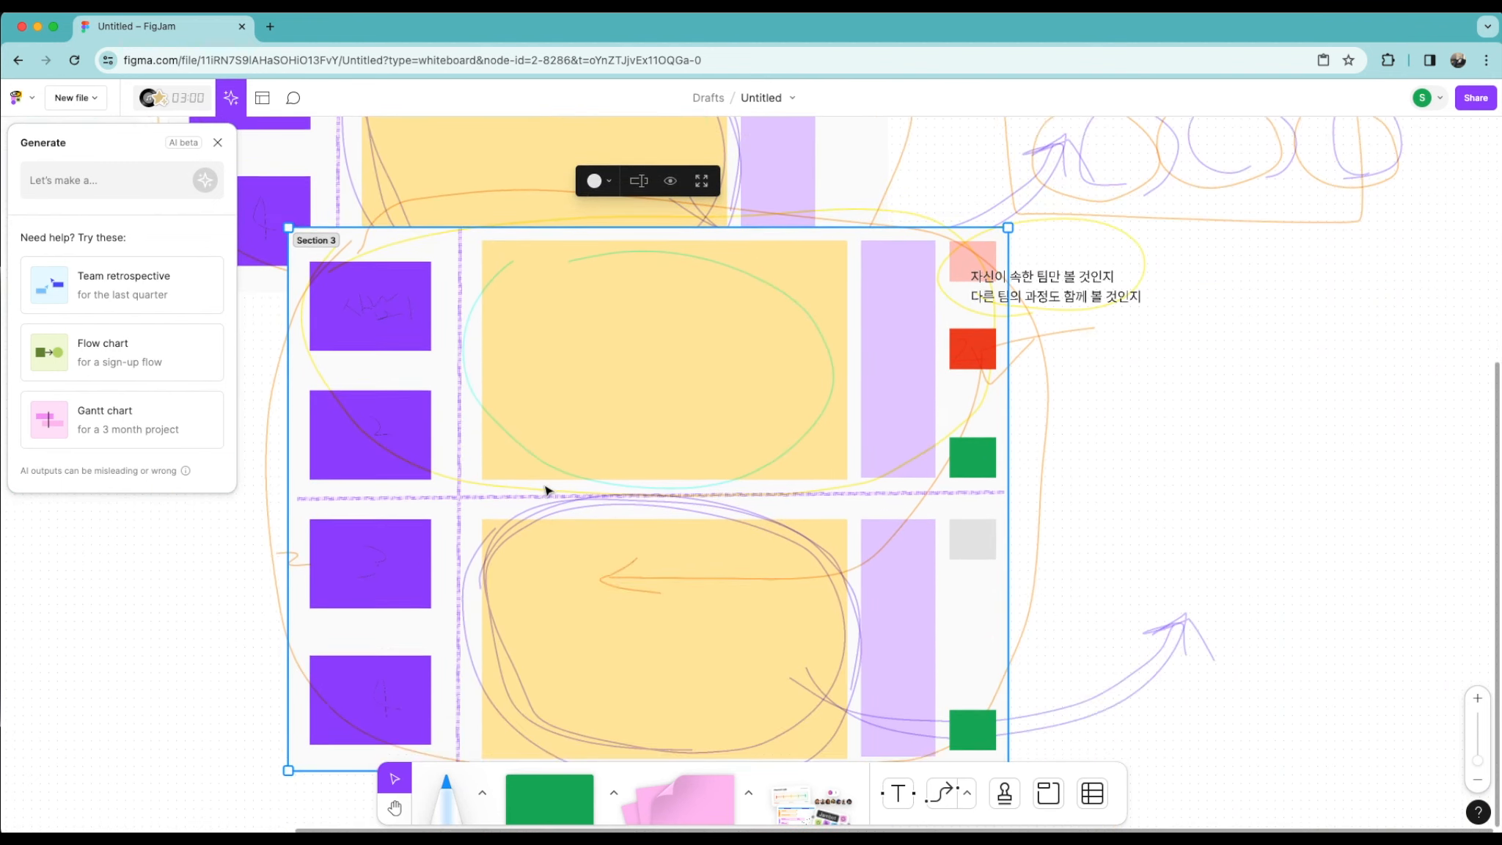
Step: Delete both yellow rectangles, the horizontal divider and the highlighter marks around them from Section 3
scroll(546, 490, down, 3)
drag(611, 269, 573, 497)
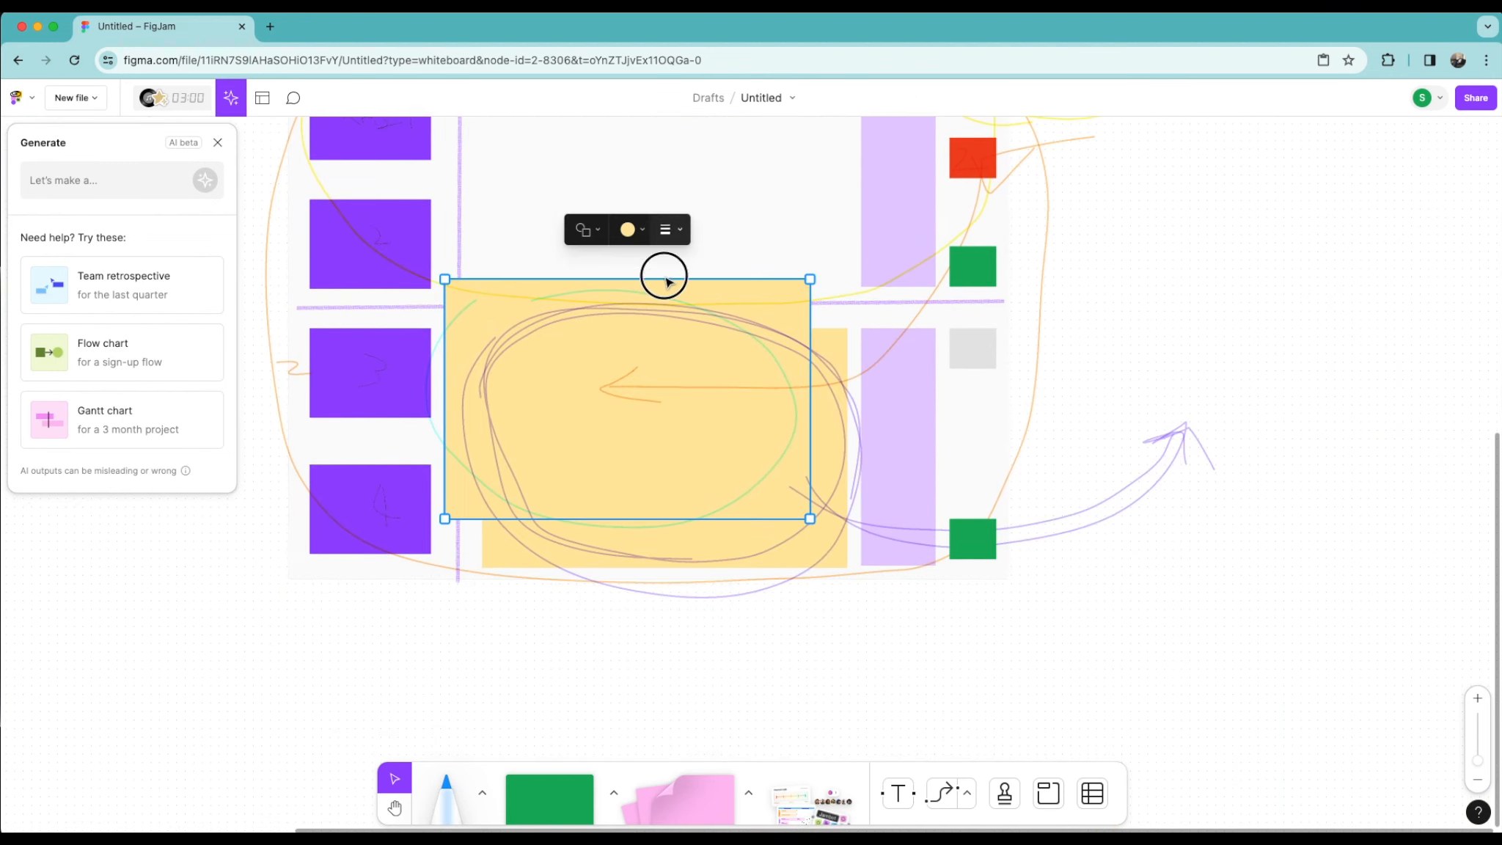
drag(790, 191, 778, 327)
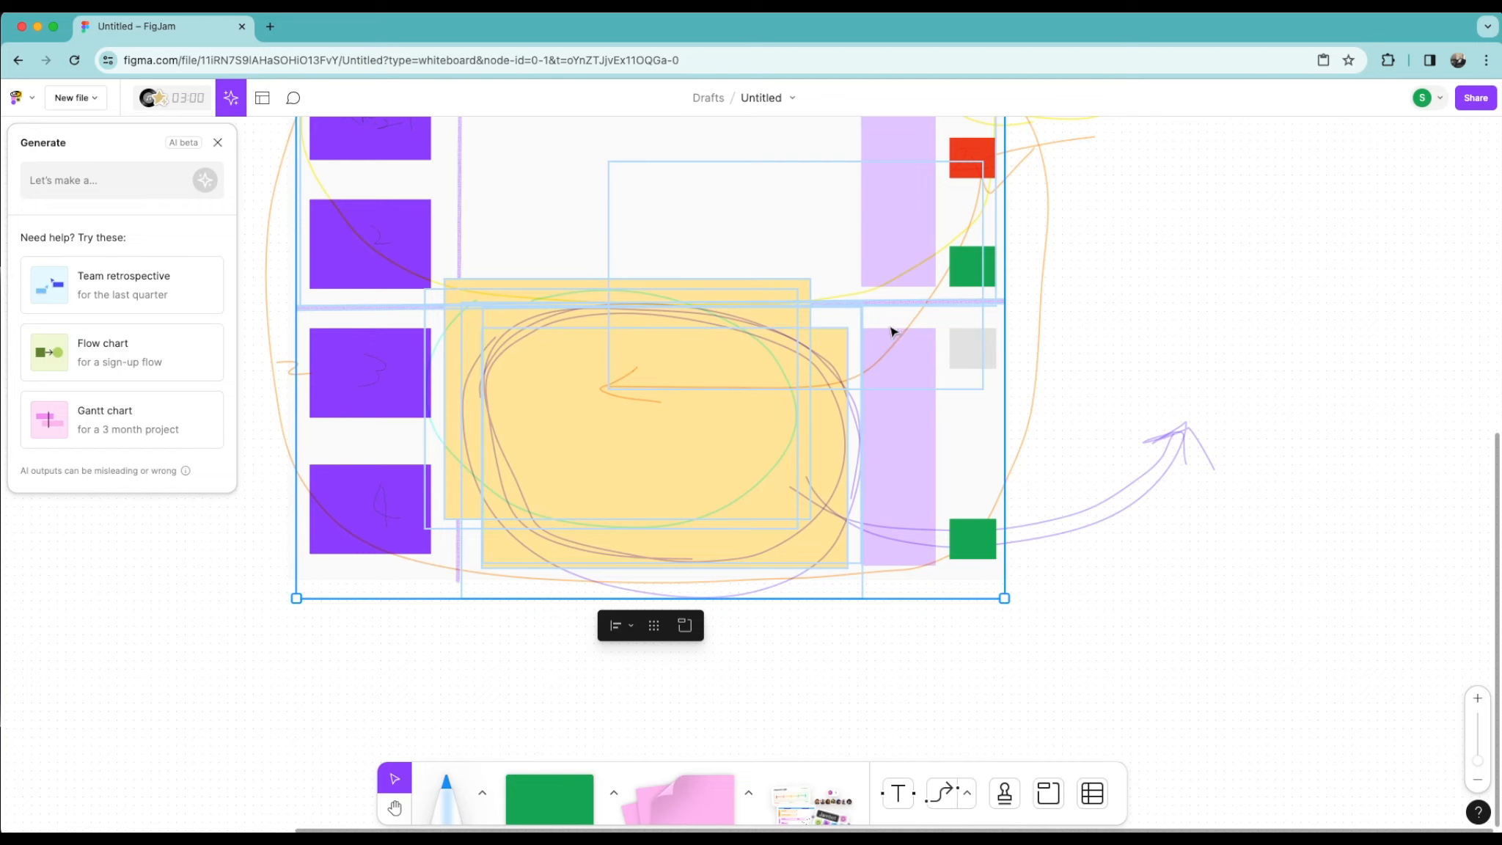
key(Delete)
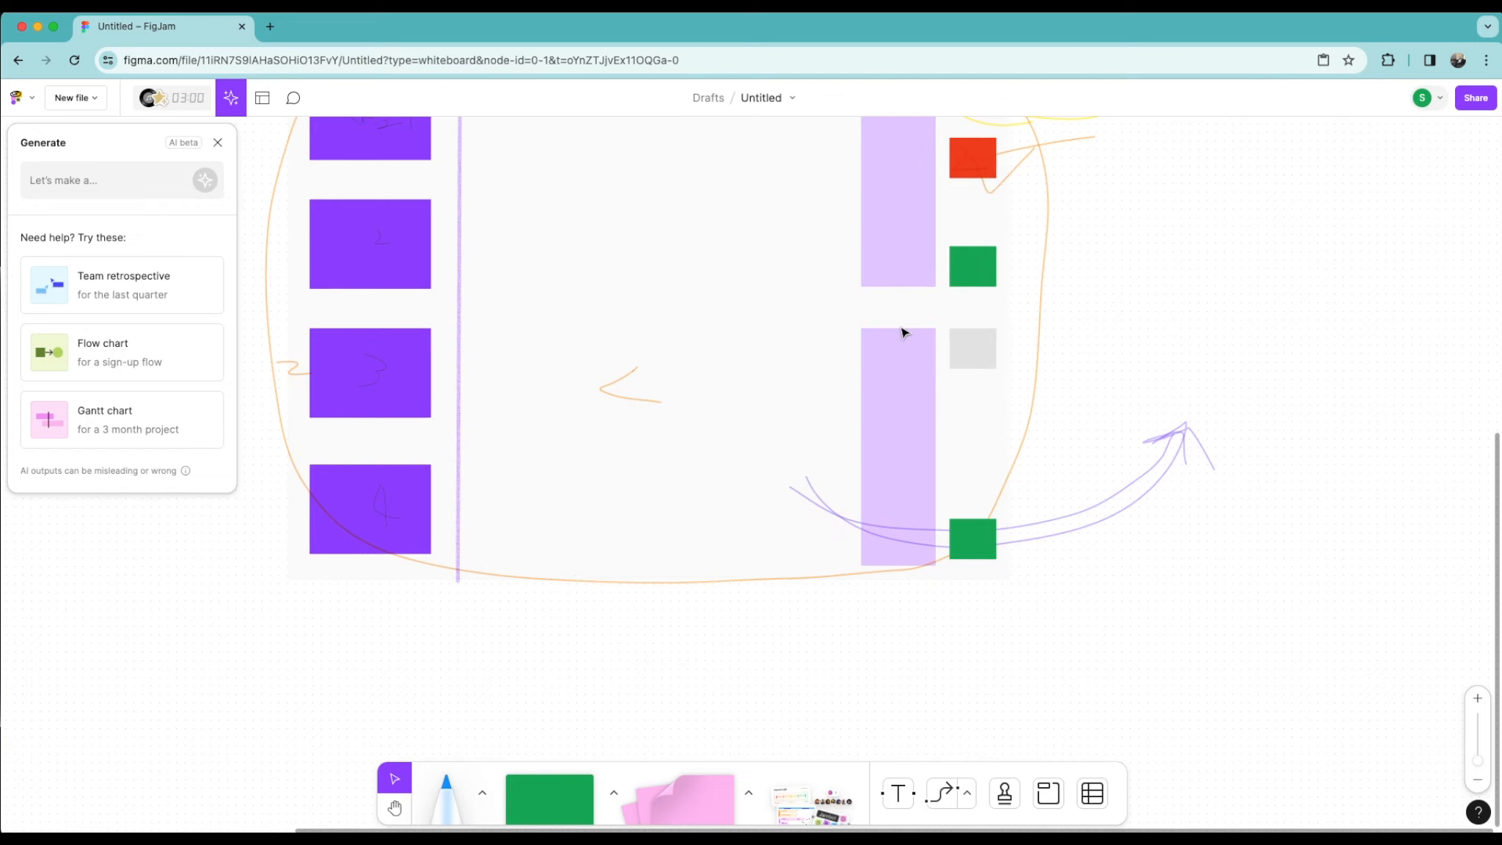
Step: Delete the large orange outline encircling the Section 3 layout
click(462, 282)
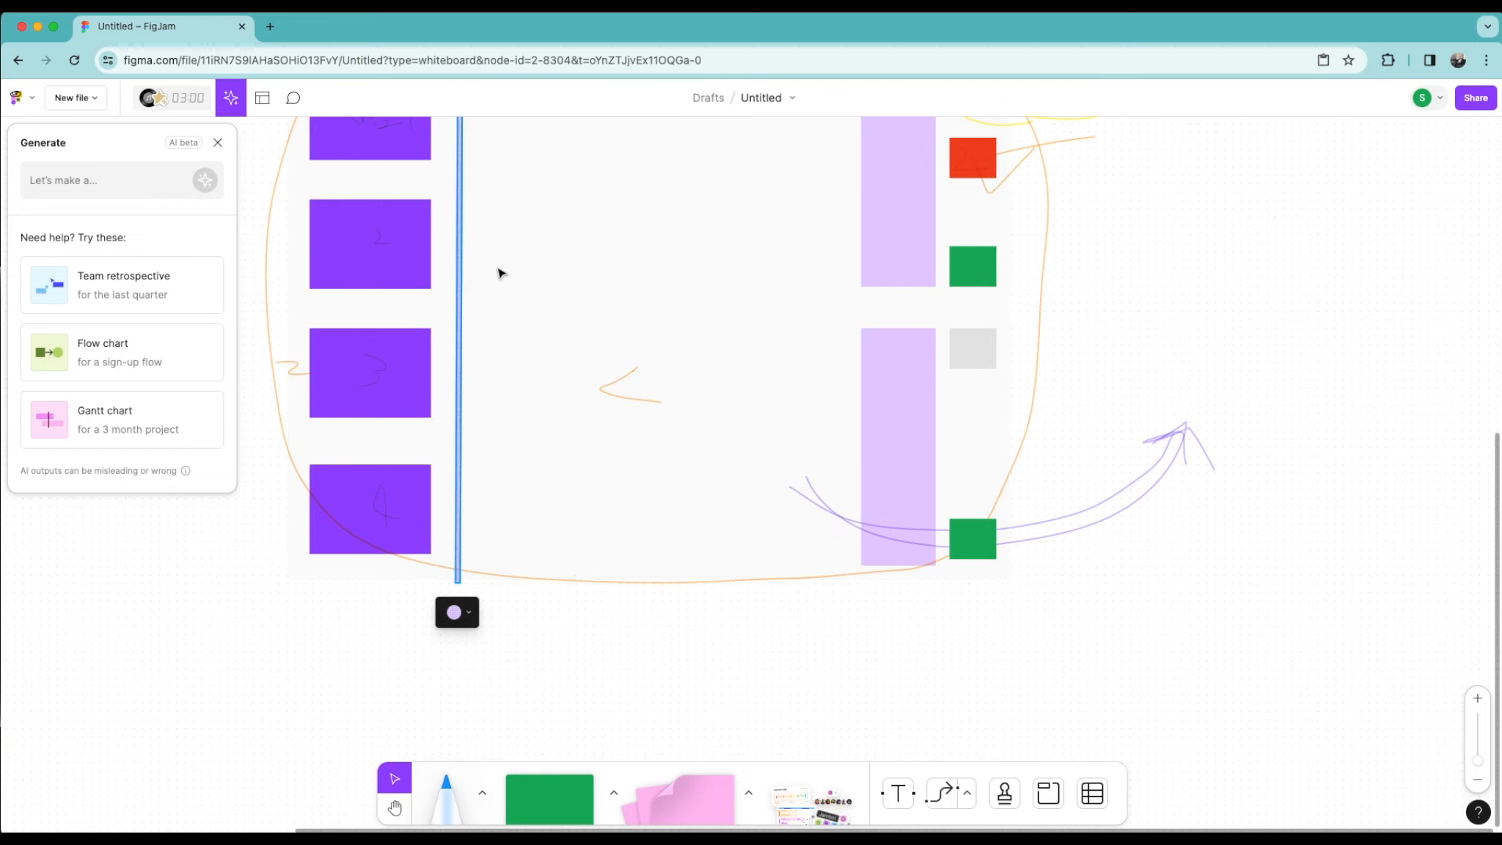
click(1140, 241)
scroll(1167, 396, up, 5)
drag(700, 369, 688, 498)
drag(526, 218, 534, 381)
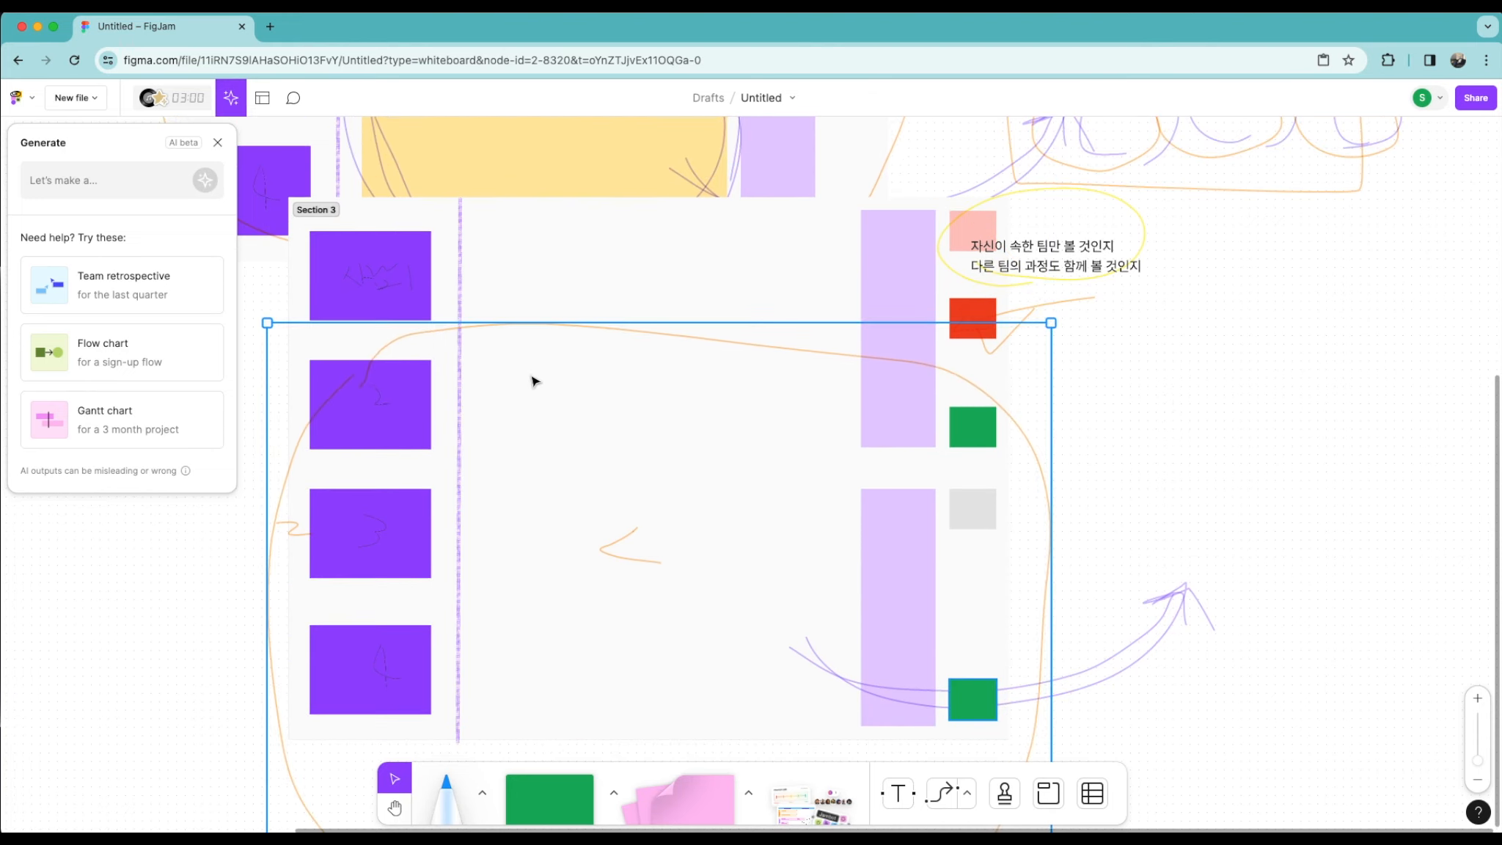
scroll(660, 412, down, 3)
click(585, 165)
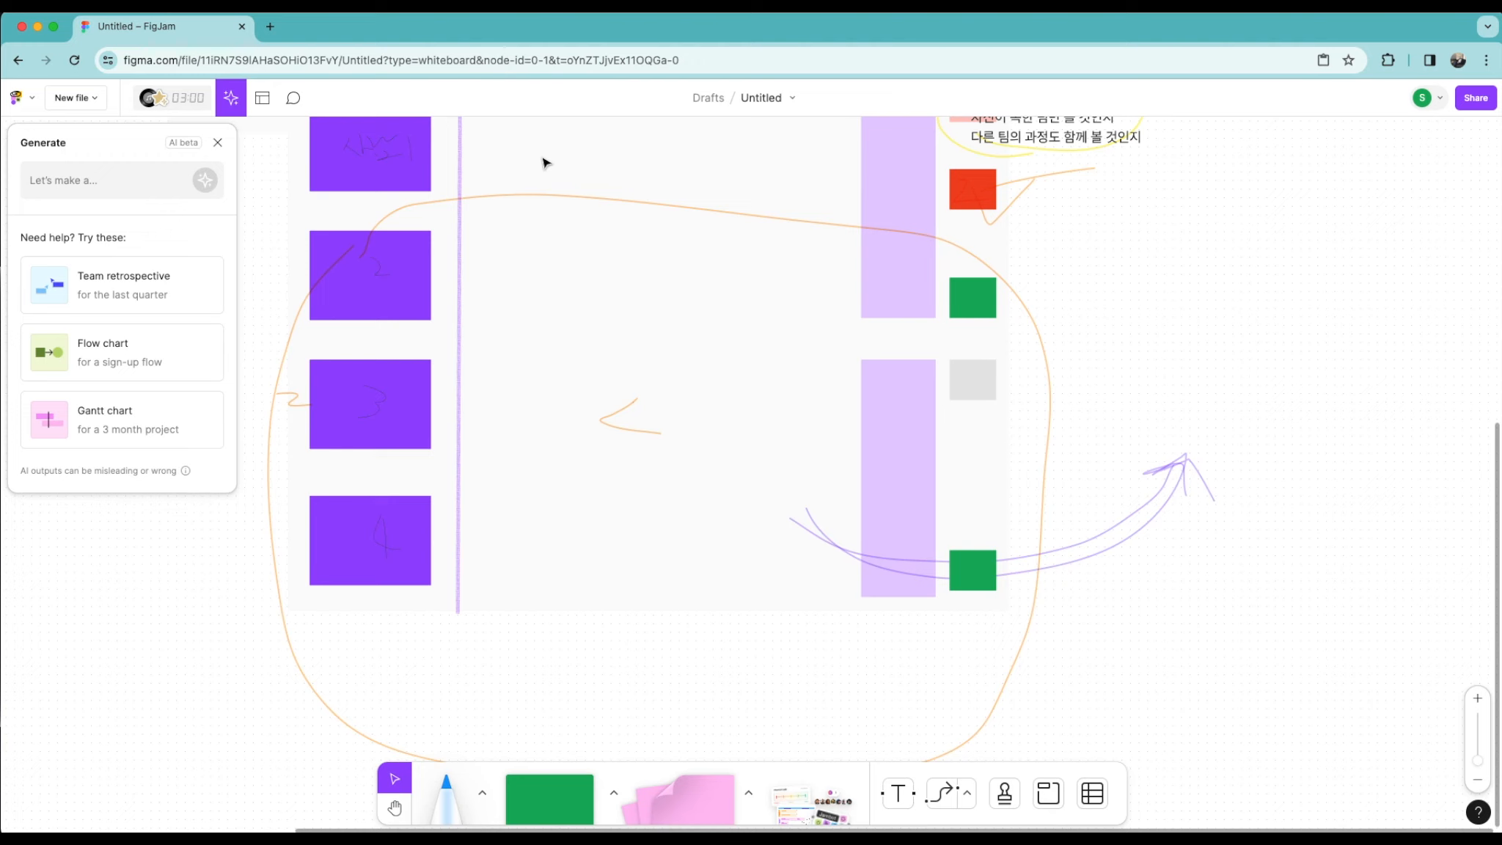
click(544, 161)
click(454, 662)
drag(572, 385, 559, 570)
key(Delete)
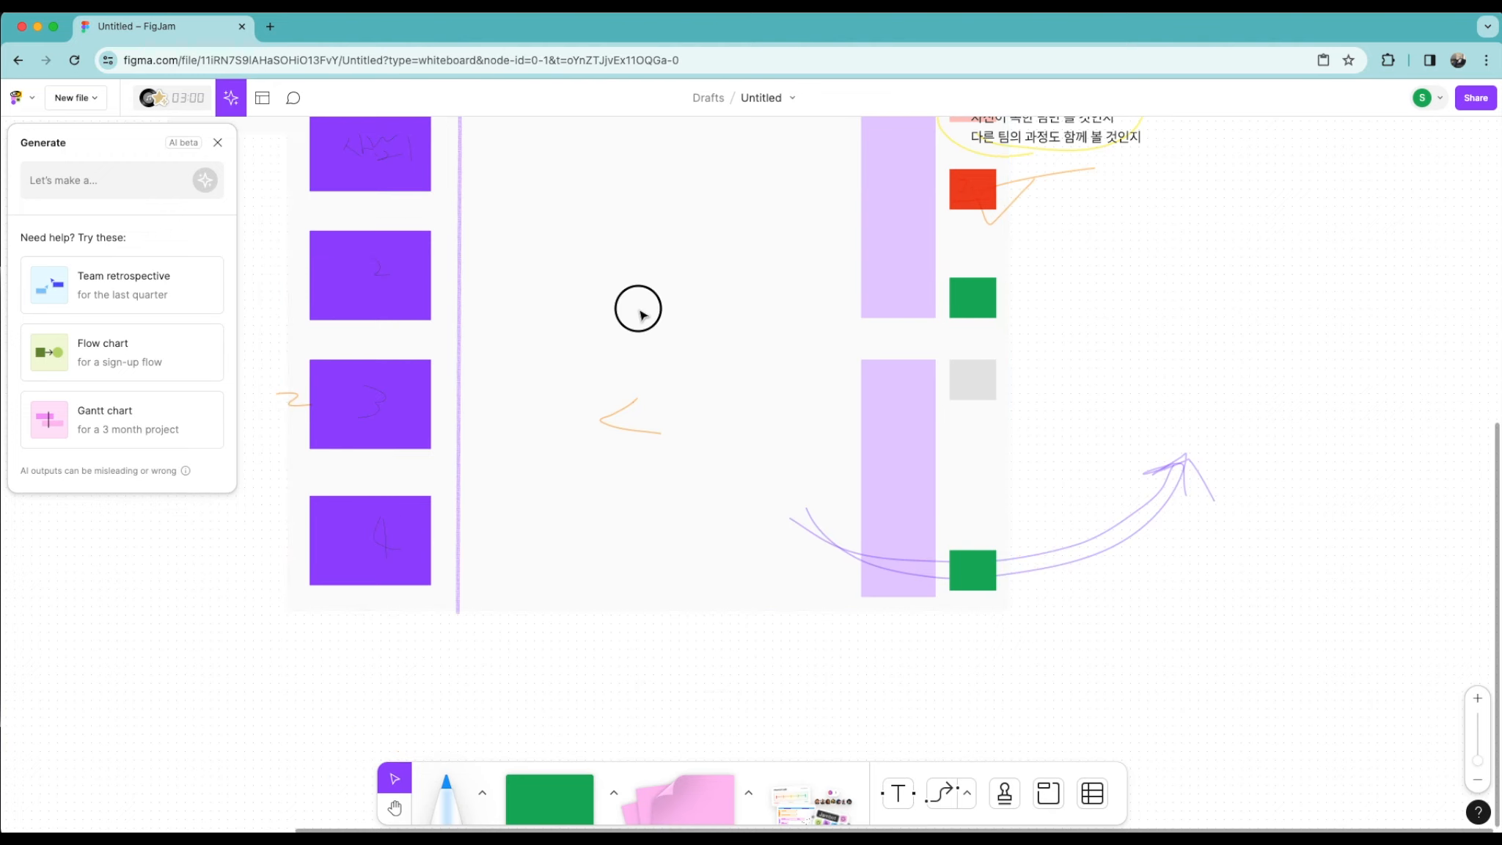
Step: Move Section 3 down until it is clear of Section 2, and close the Generate panel
click(637, 254)
scroll(674, 352, up, 5)
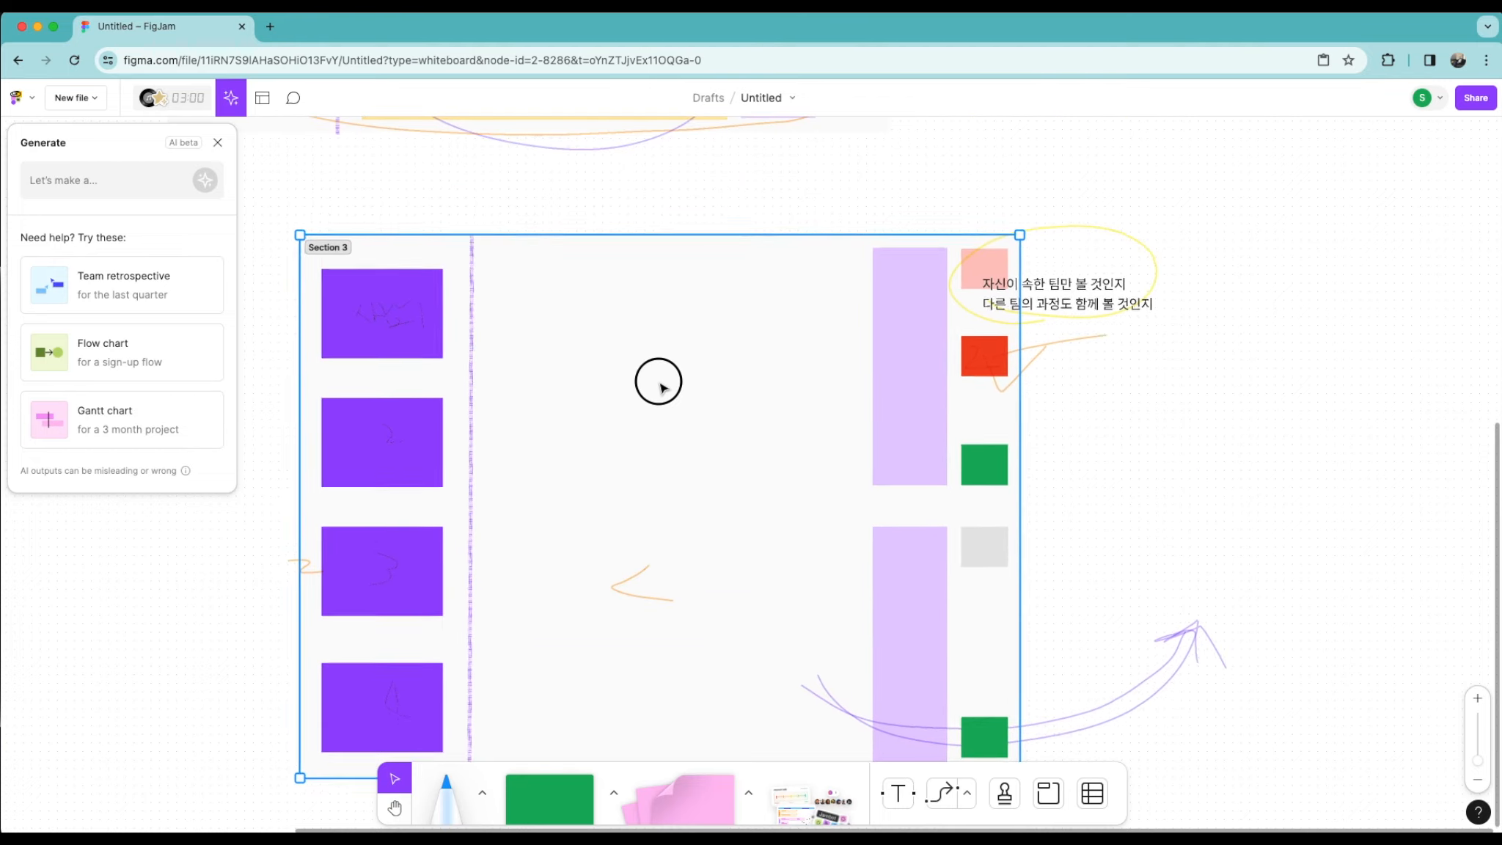
scroll(660, 385, down, 2)
scroll(616, 339, right, 3)
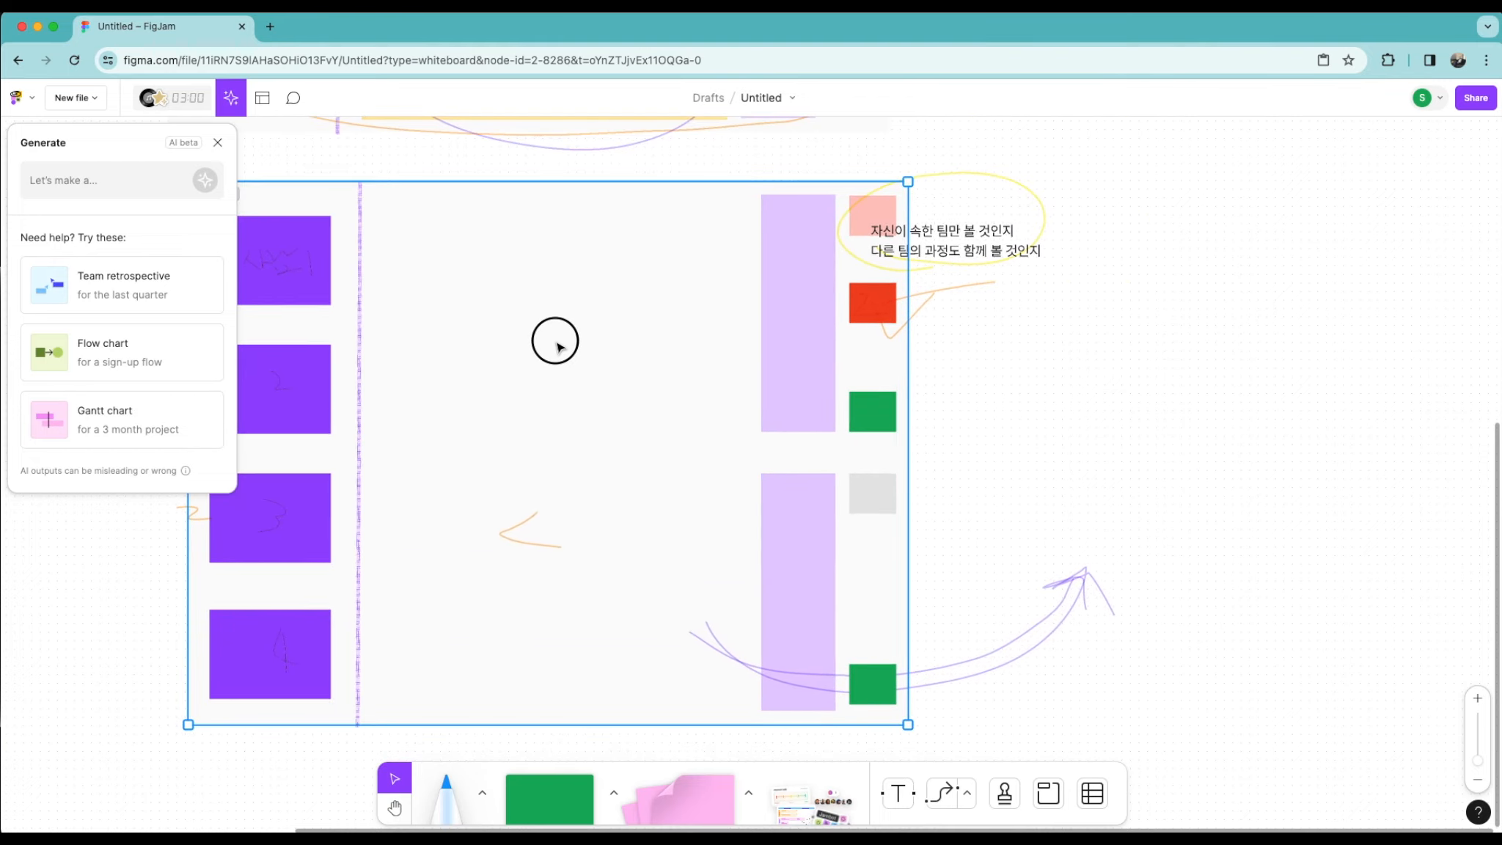
click(217, 143)
key(Escape)
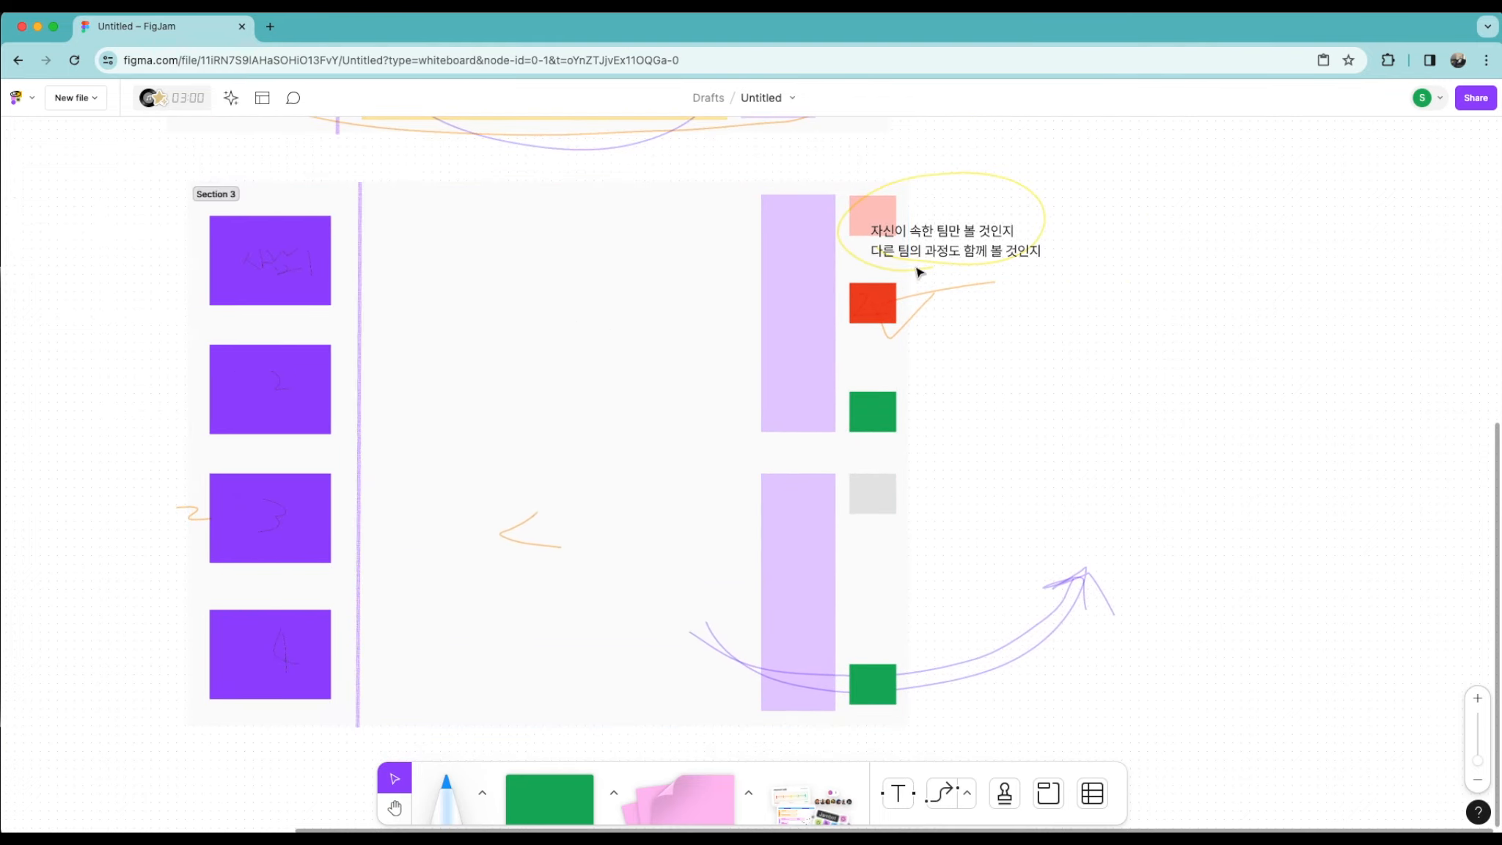
Step: Arrange four equal light purple rectangles in a two-by-two grid beside the vertical divider in Section 3
click(807, 351)
mouse_move(763, 328)
mouse_down()
mouse_move(516, 322)
mouse_move(750, 323)
mouse_up()
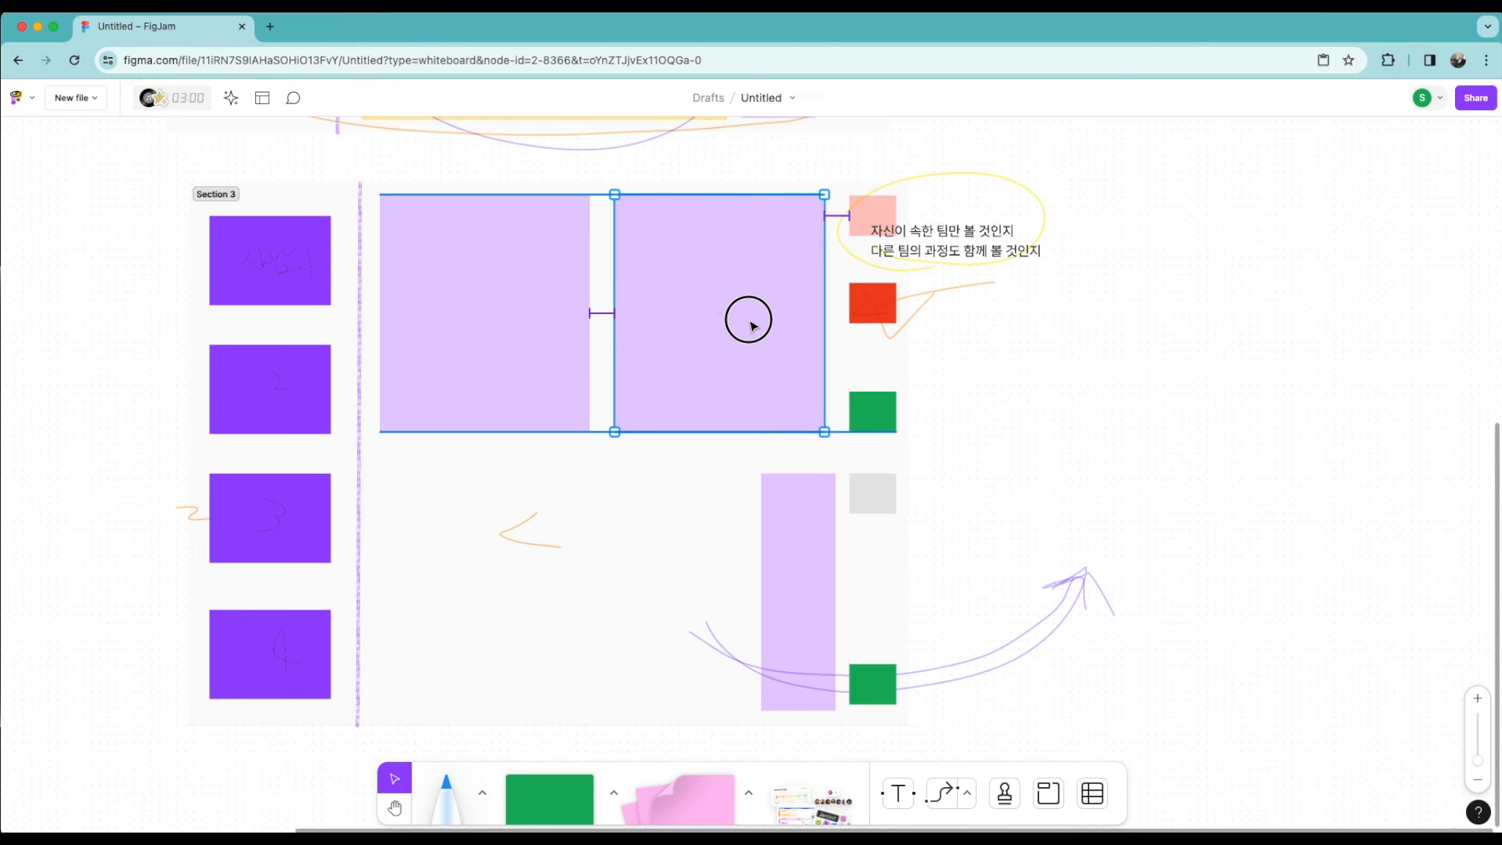
mouse_move(788, 528)
mouse_down()
mouse_move(429, 519)
mouse_move(493, 542)
mouse_move(602, 540)
mouse_up()
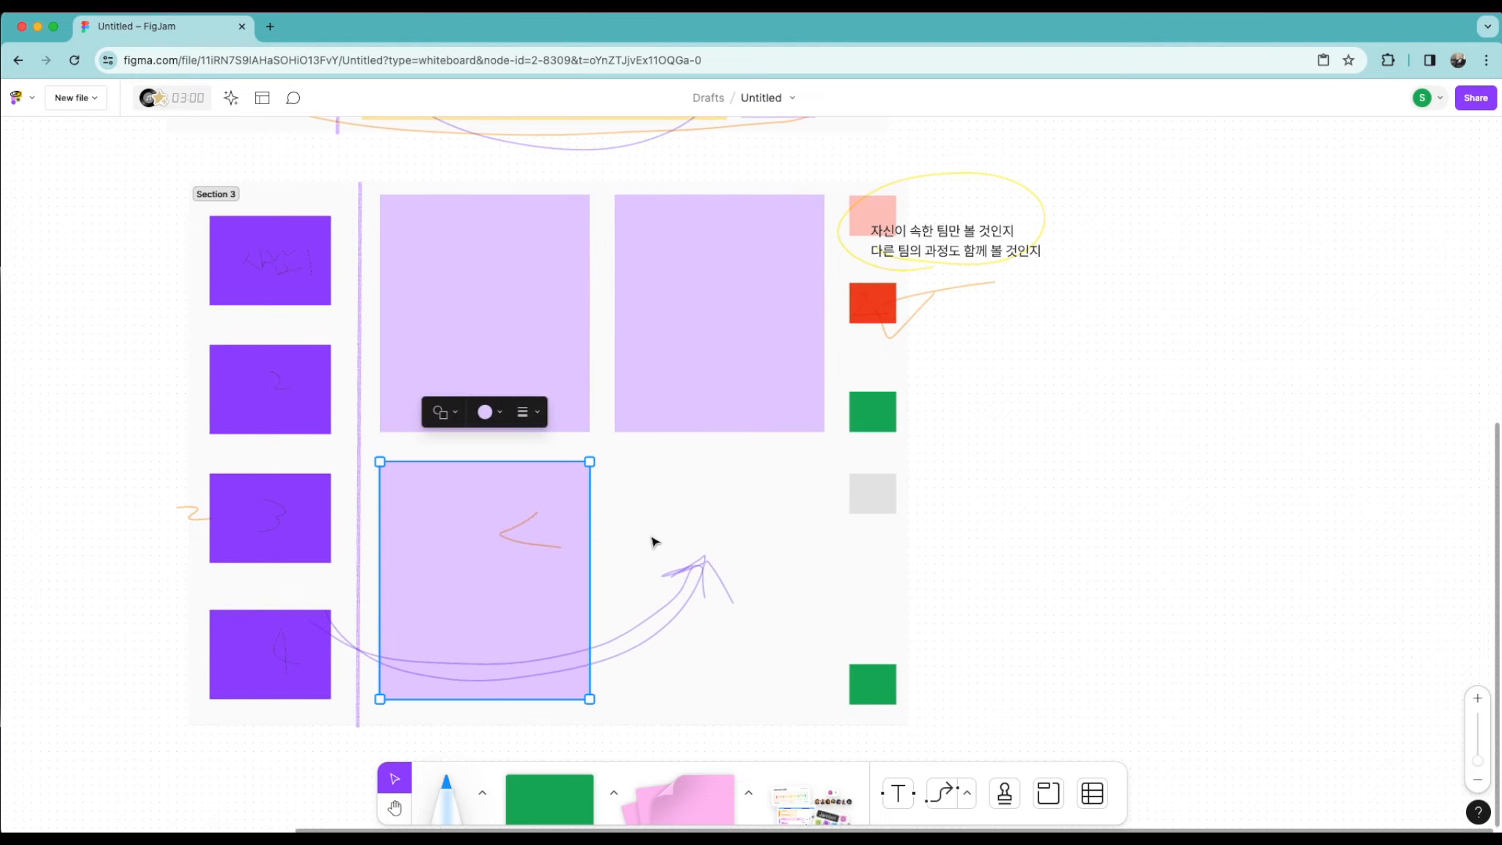
click(576, 405)
alt+drag(576, 404, 792, 643)
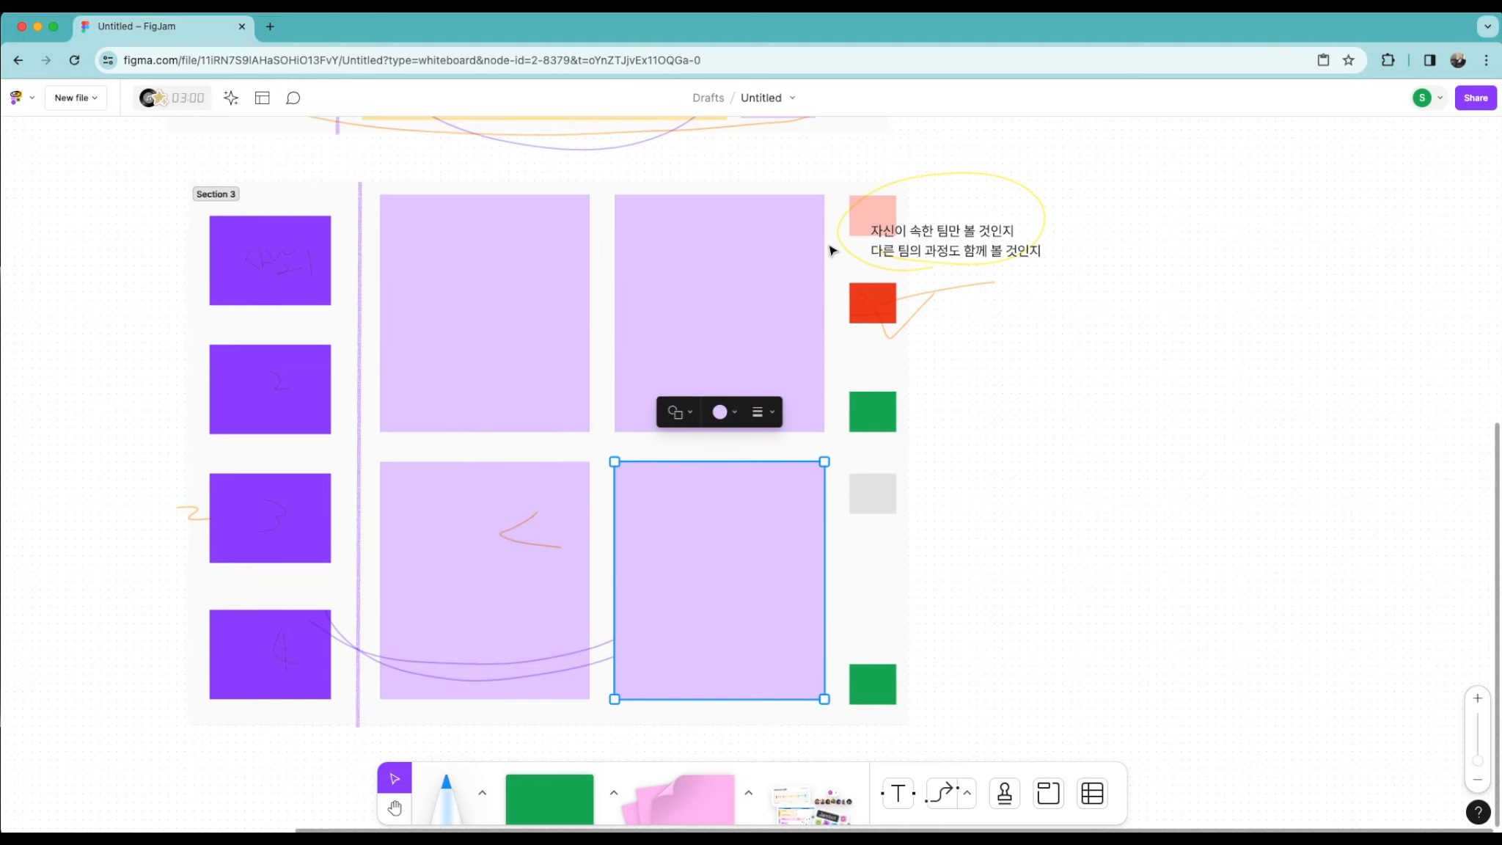
Step: Extend Section 3's right edge beyond the text note and shift the section slightly up and left
mouse_move(882, 226)
mouse_down()
mouse_move(1012, 230)
mouse_move(863, 226)
mouse_up()
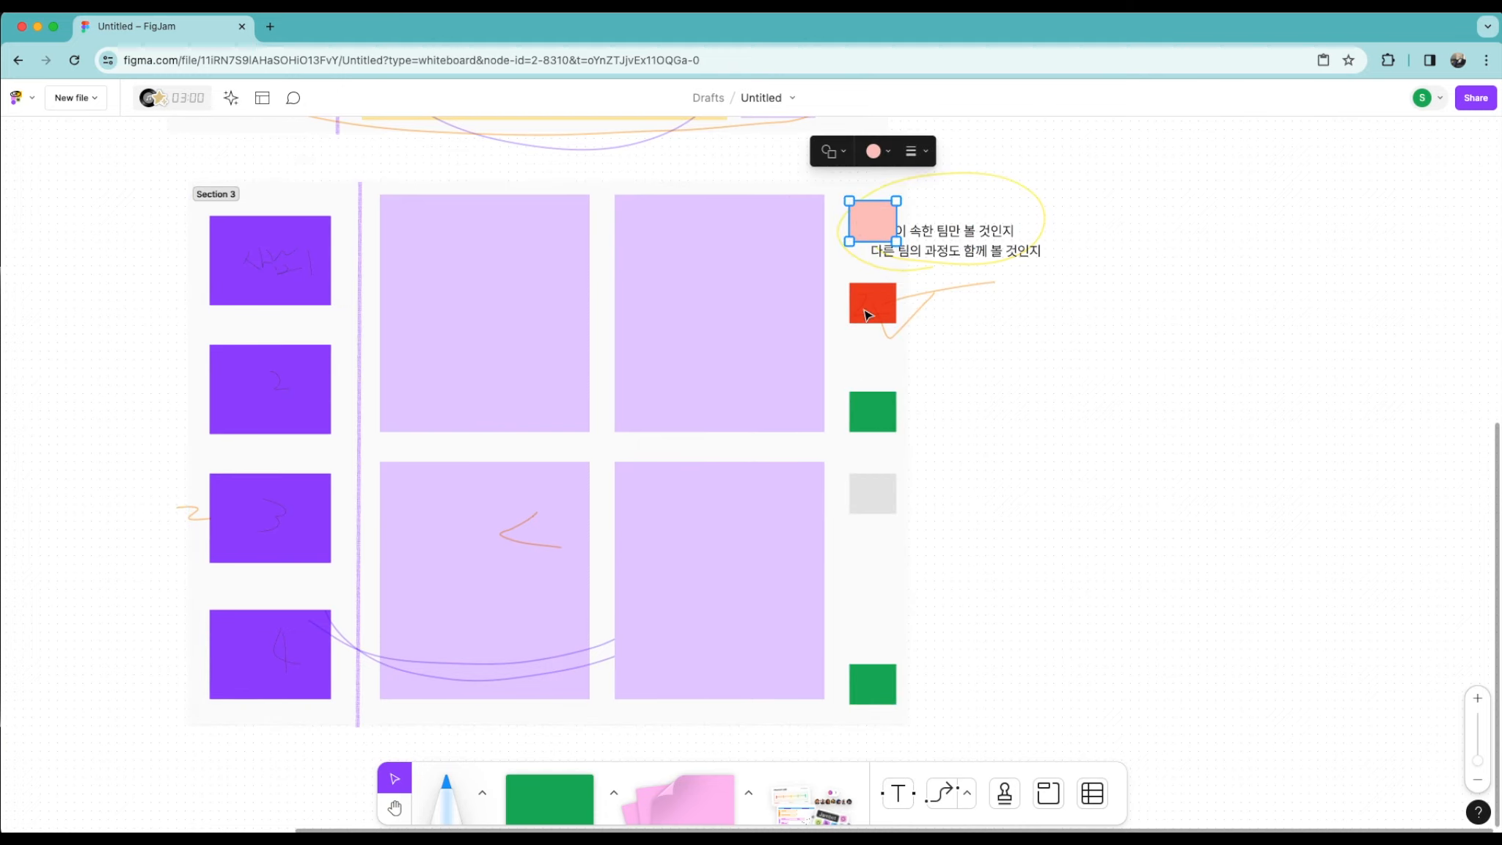
click(909, 355)
click(909, 376)
drag(909, 380, 1208, 381)
drag(851, 267, 782, 250)
Step: Delete the two small green squares and the grey square beside the purple grid in Section 3
click(818, 397)
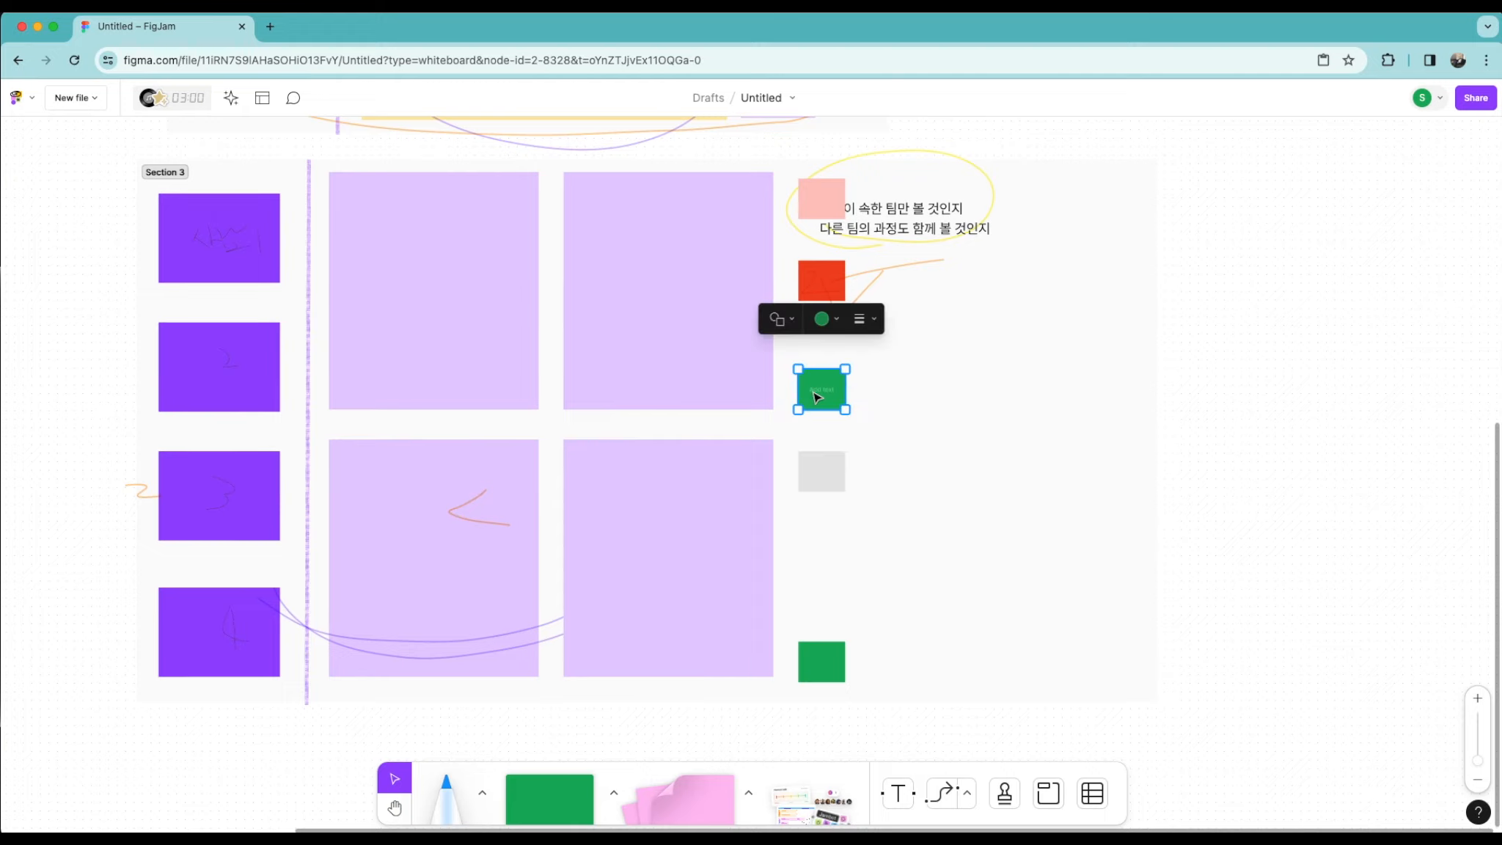
key(Delete)
click(817, 469)
key(Delete)
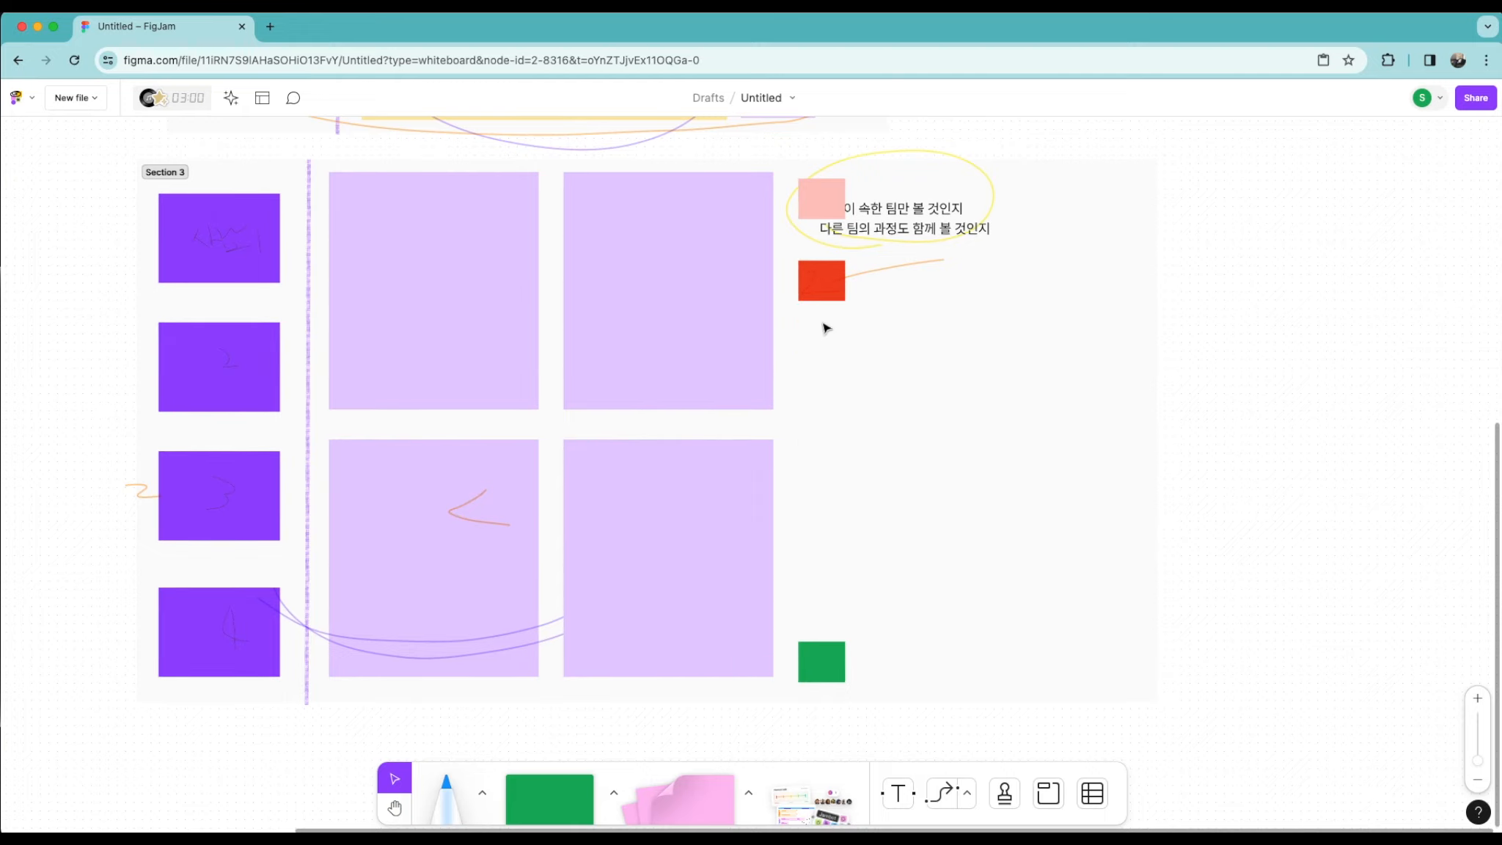
click(820, 284)
click(801, 481)
click(812, 651)
key(Delete)
Step: Delete the pink and red squares, the text note, its yellow outline and the orange stroke from Section 3
click(808, 201)
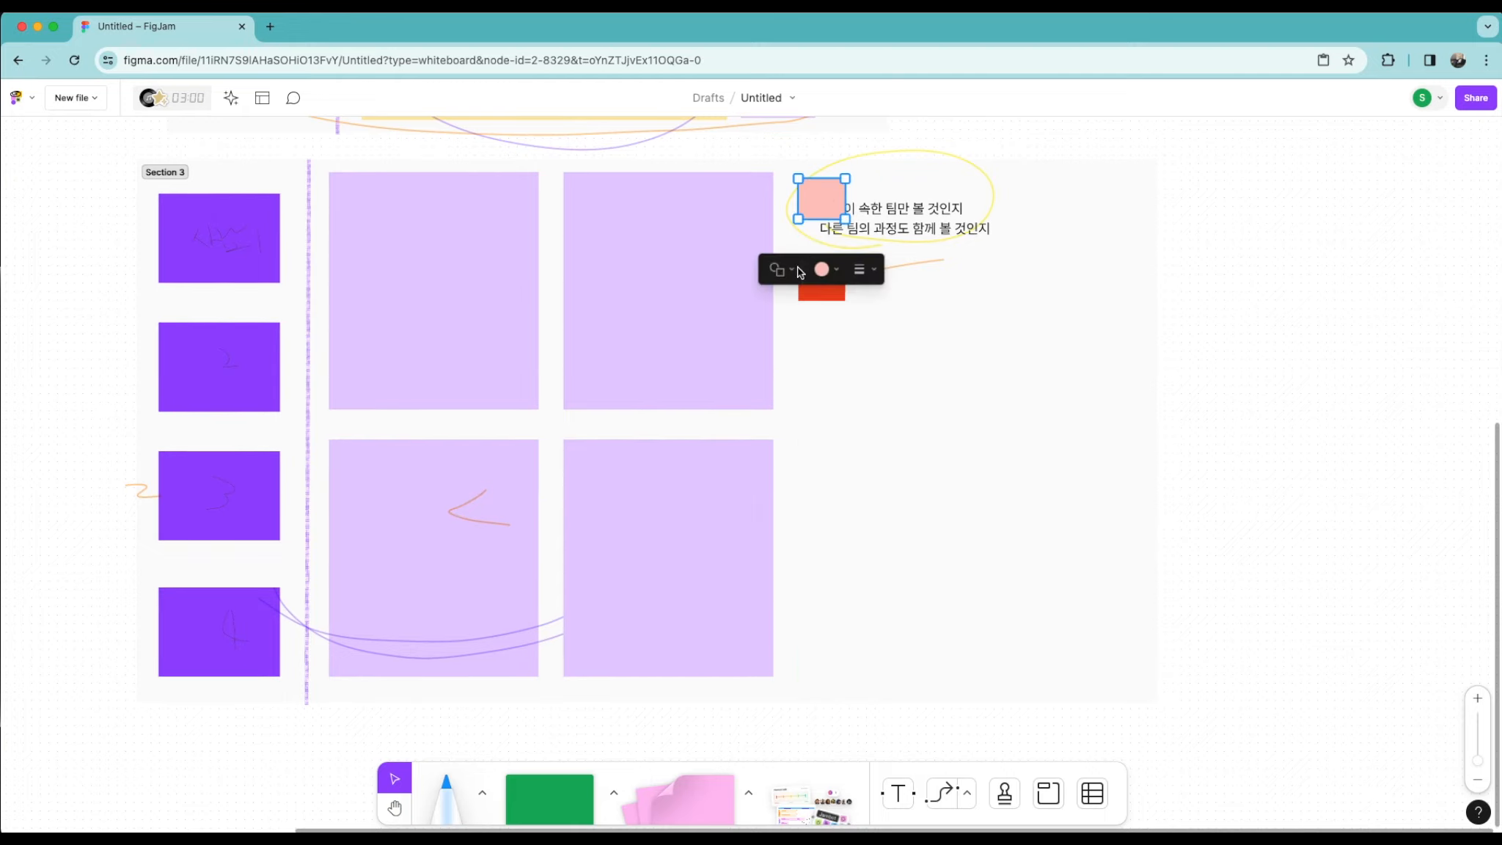
key(Delete)
click(822, 281)
key(Delete)
click(886, 215)
key(Delete)
click(838, 234)
key(Delete)
click(858, 279)
key(Delete)
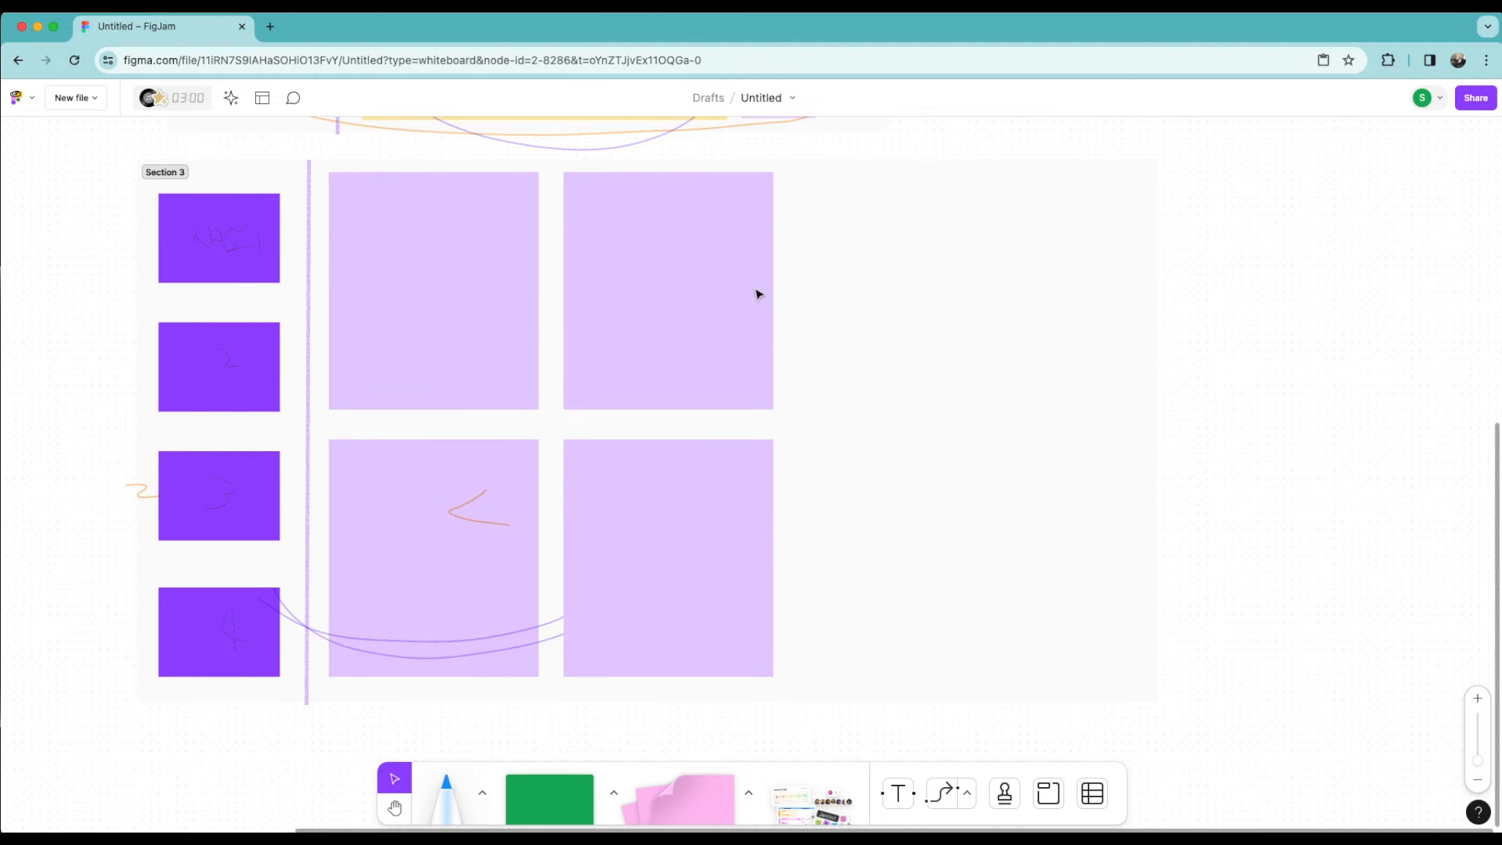
Step: Duplicate the upper-row light purple rectangle and place the copies so the upper row of Section 3 holds three evenly spaced panels
click(758, 294)
click(718, 290)
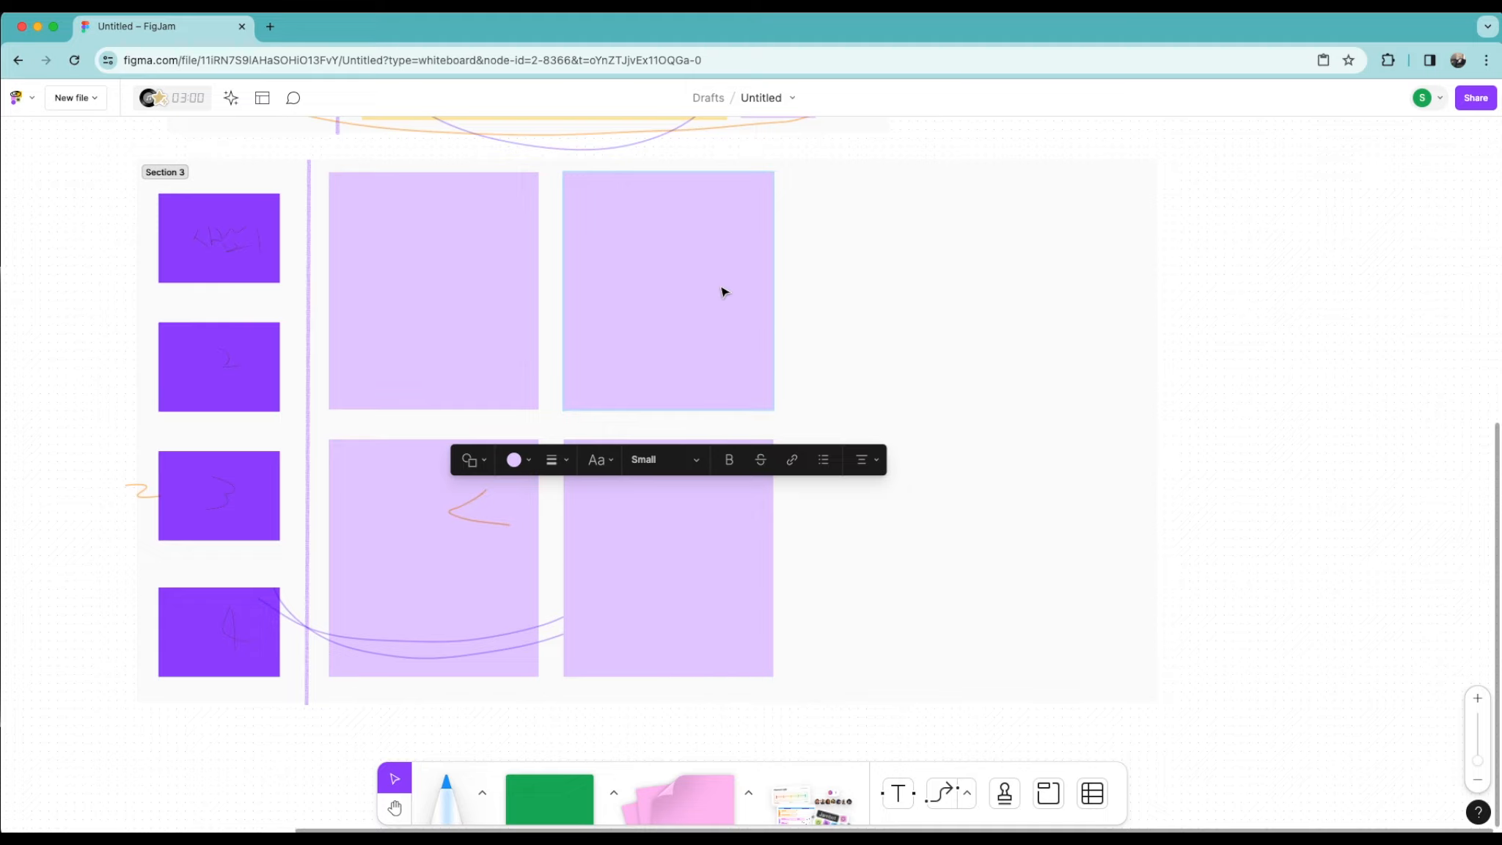
key(super+v)
drag(723, 292, 841, 334)
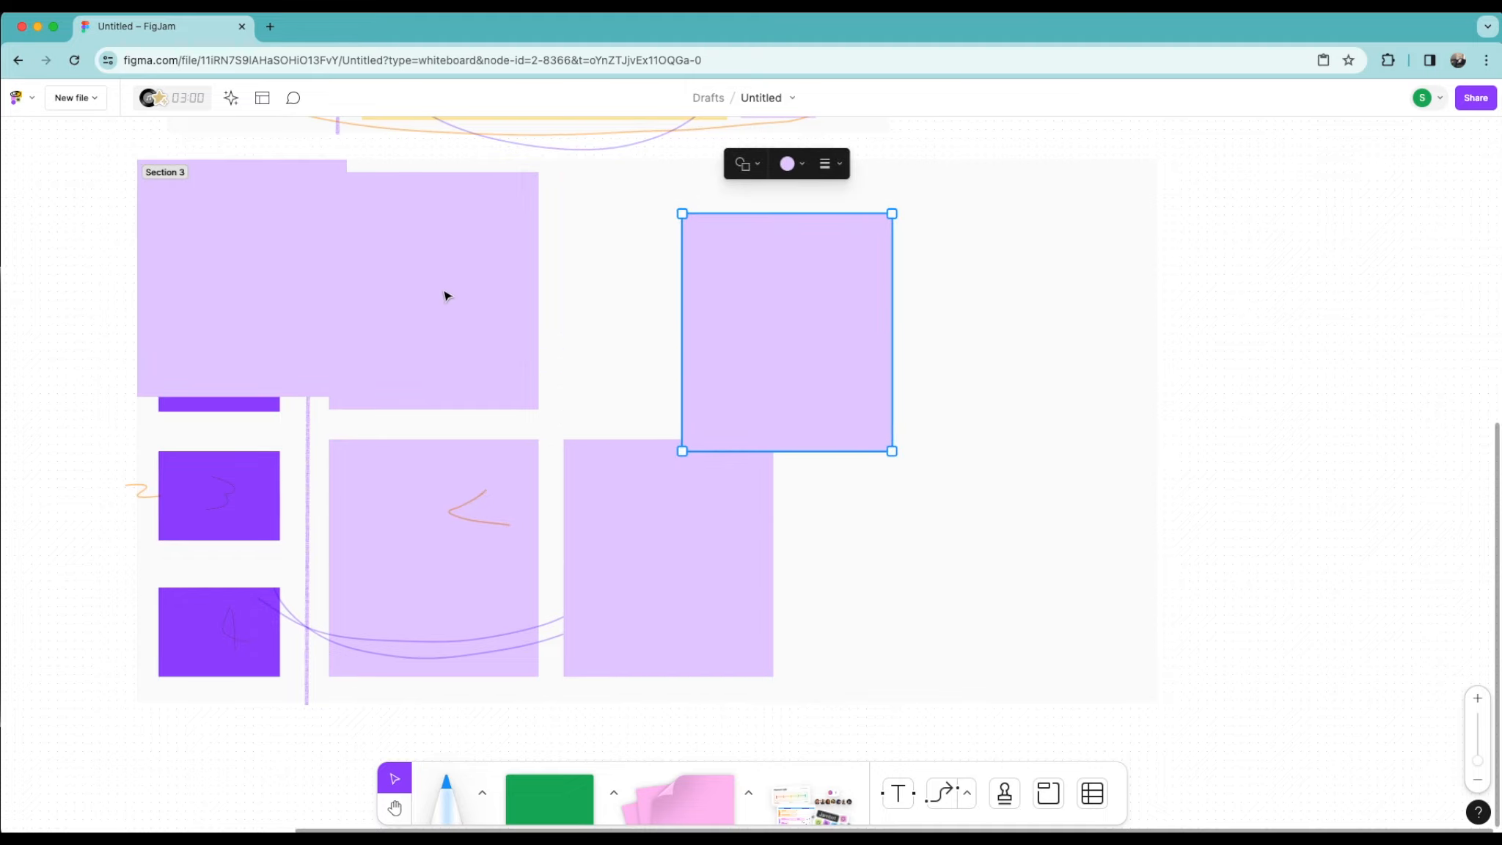
drag(247, 281, 976, 378)
drag(695, 311, 620, 281)
drag(882, 323, 812, 240)
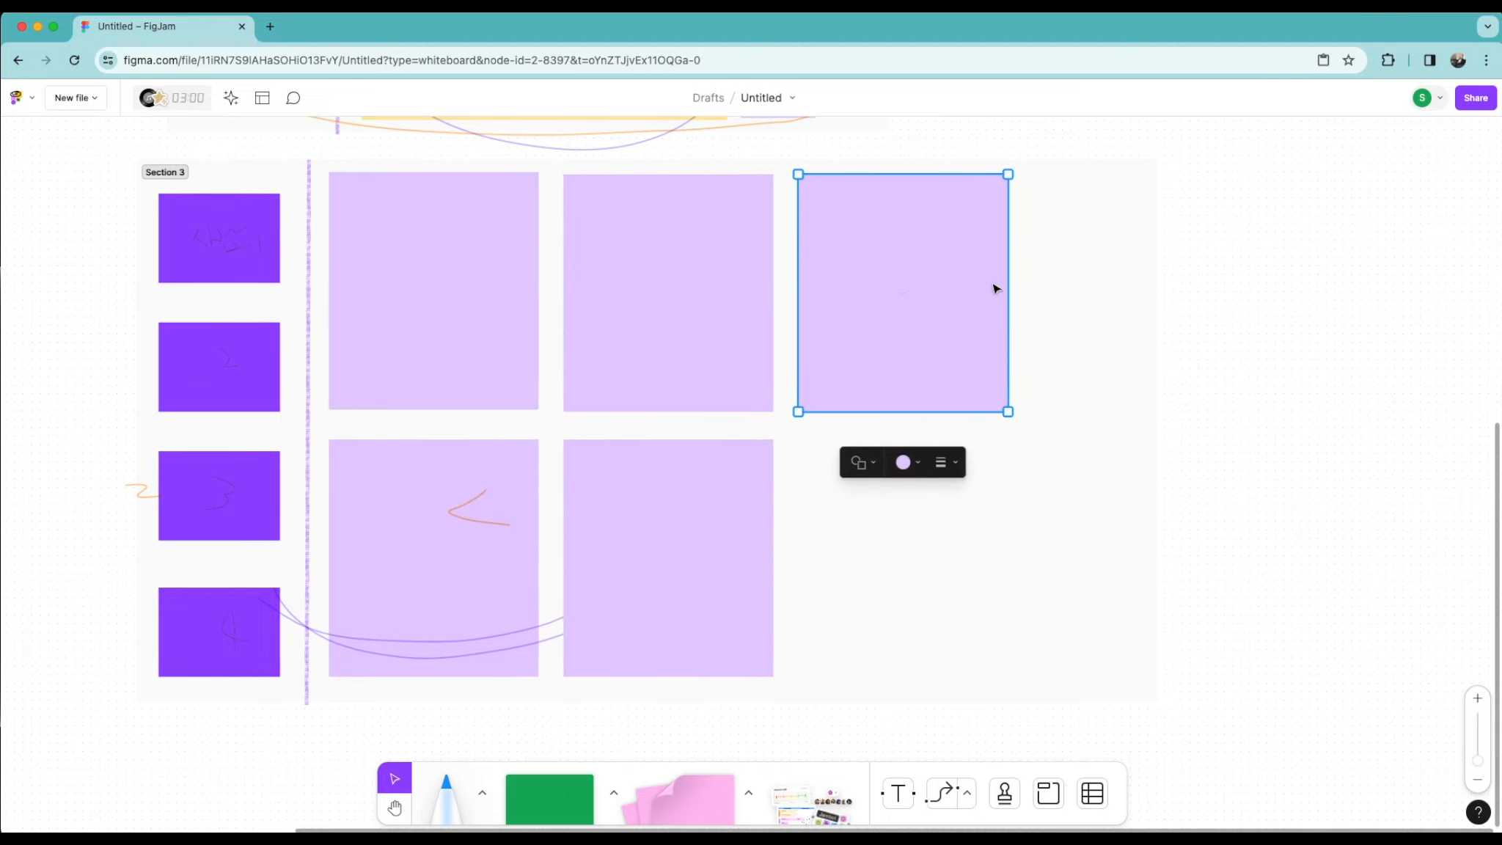
Step: Stretch the third-column rectangle to span both rows of the grid and fill it with light yellow
drag(949, 408, 946, 672)
drag(930, 439, 922, 172)
right_click(899, 279)
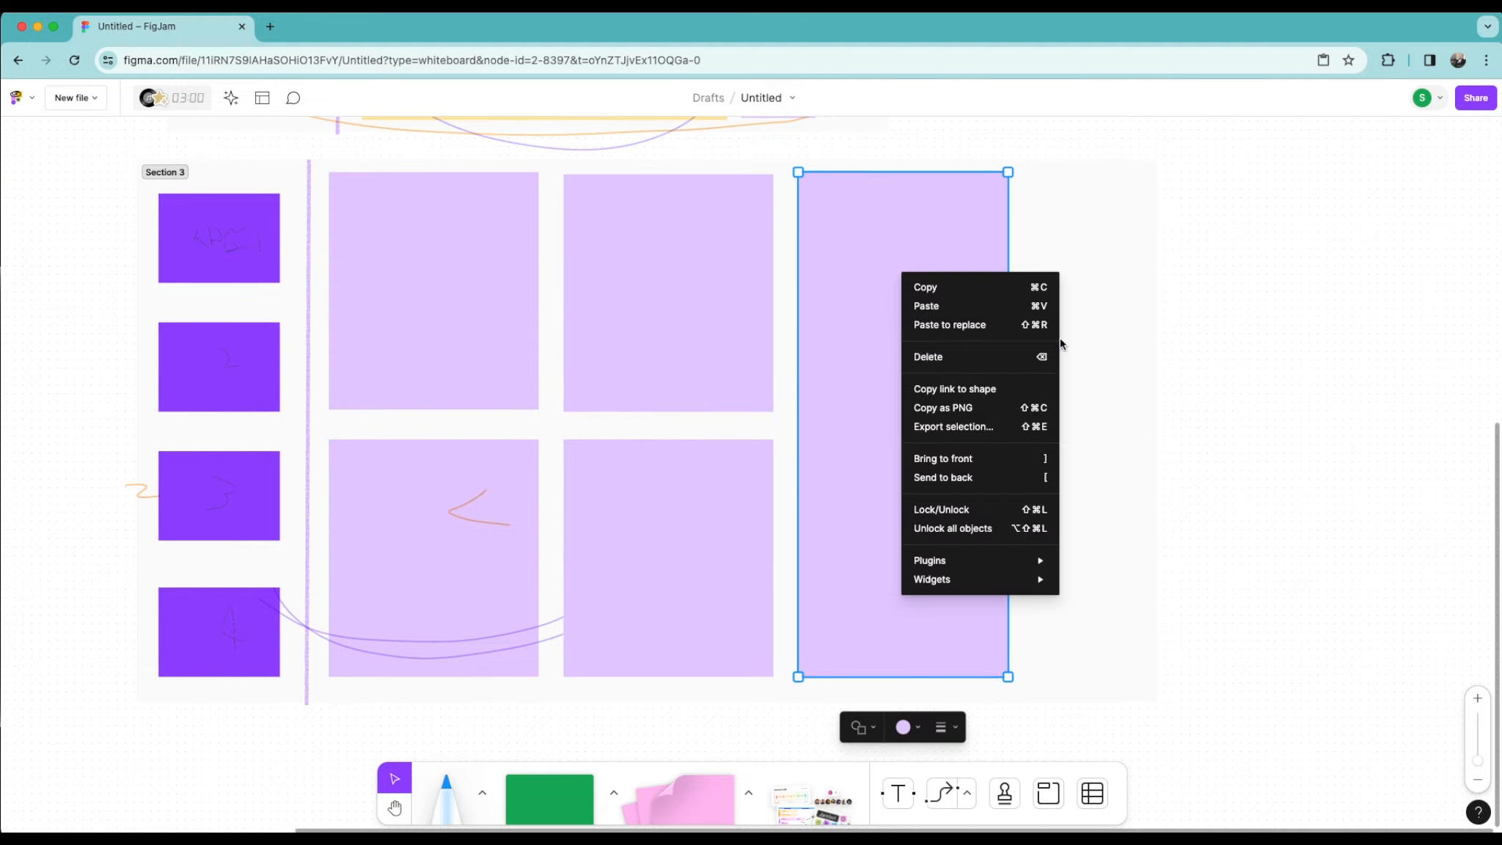
click(750, 793)
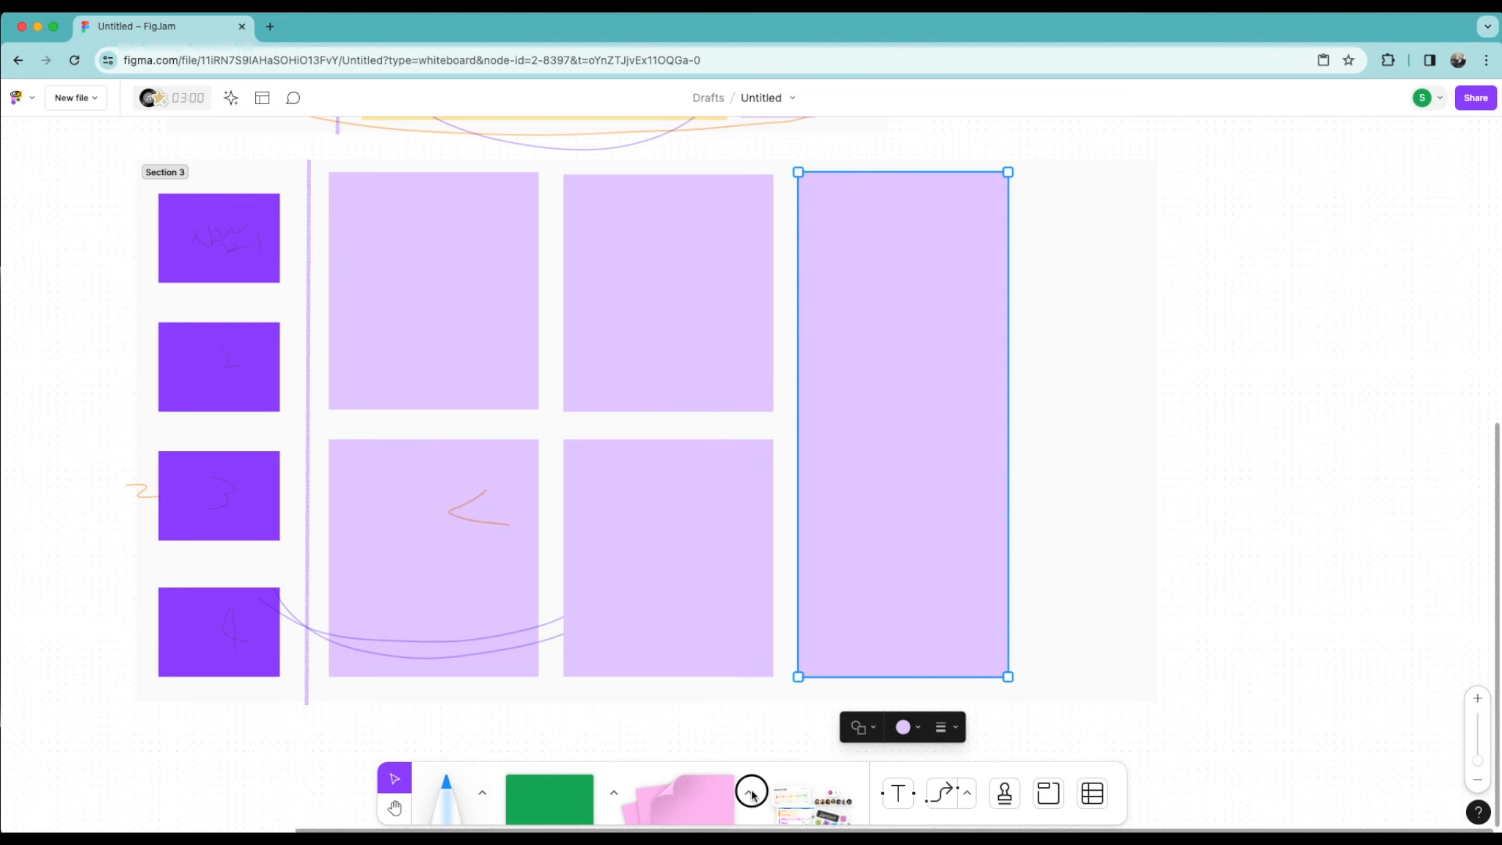
click(903, 727)
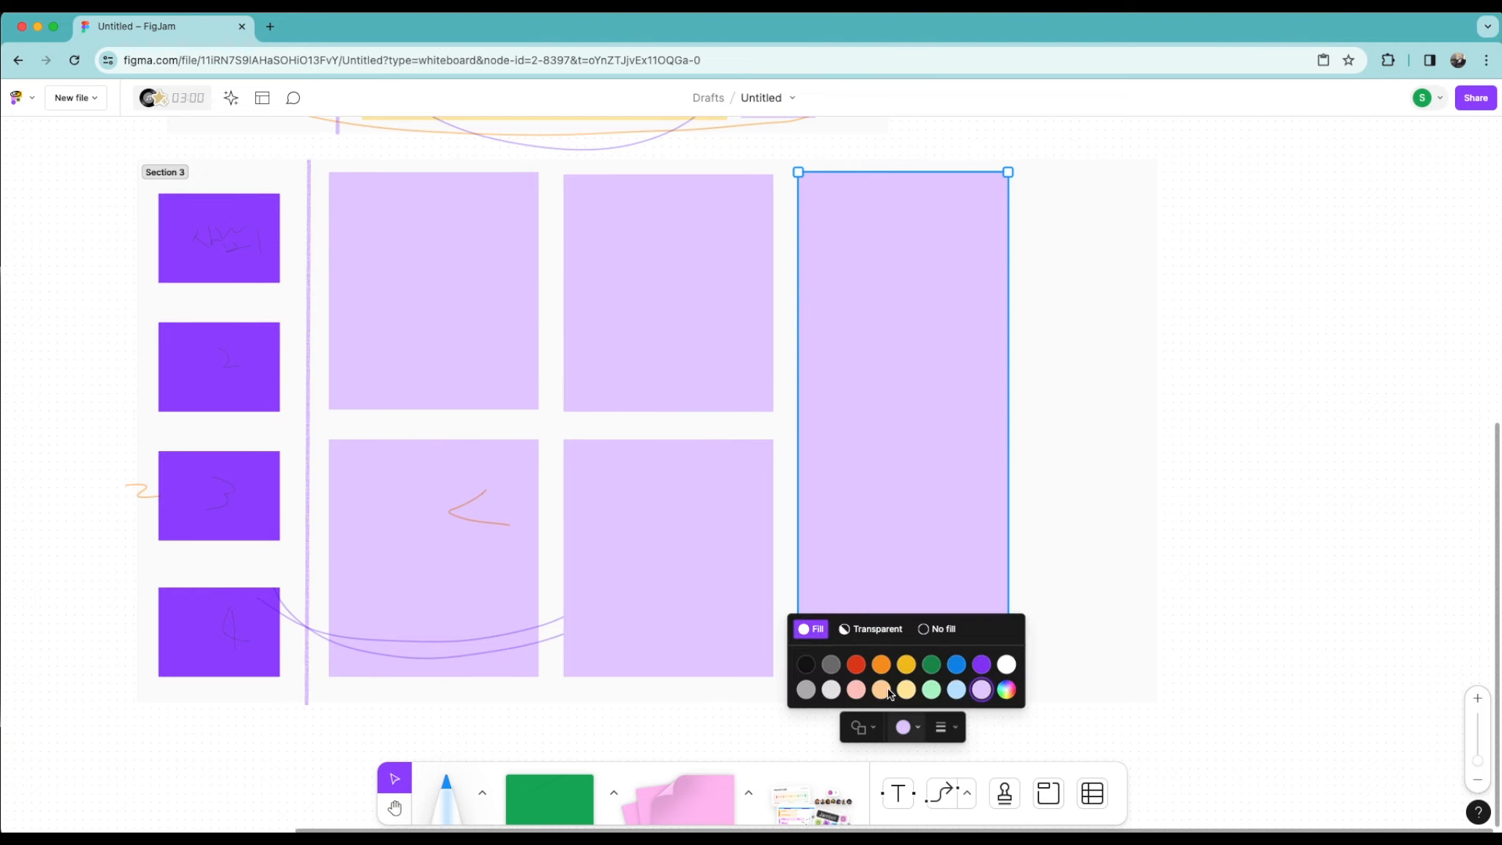
click(905, 691)
click(1105, 380)
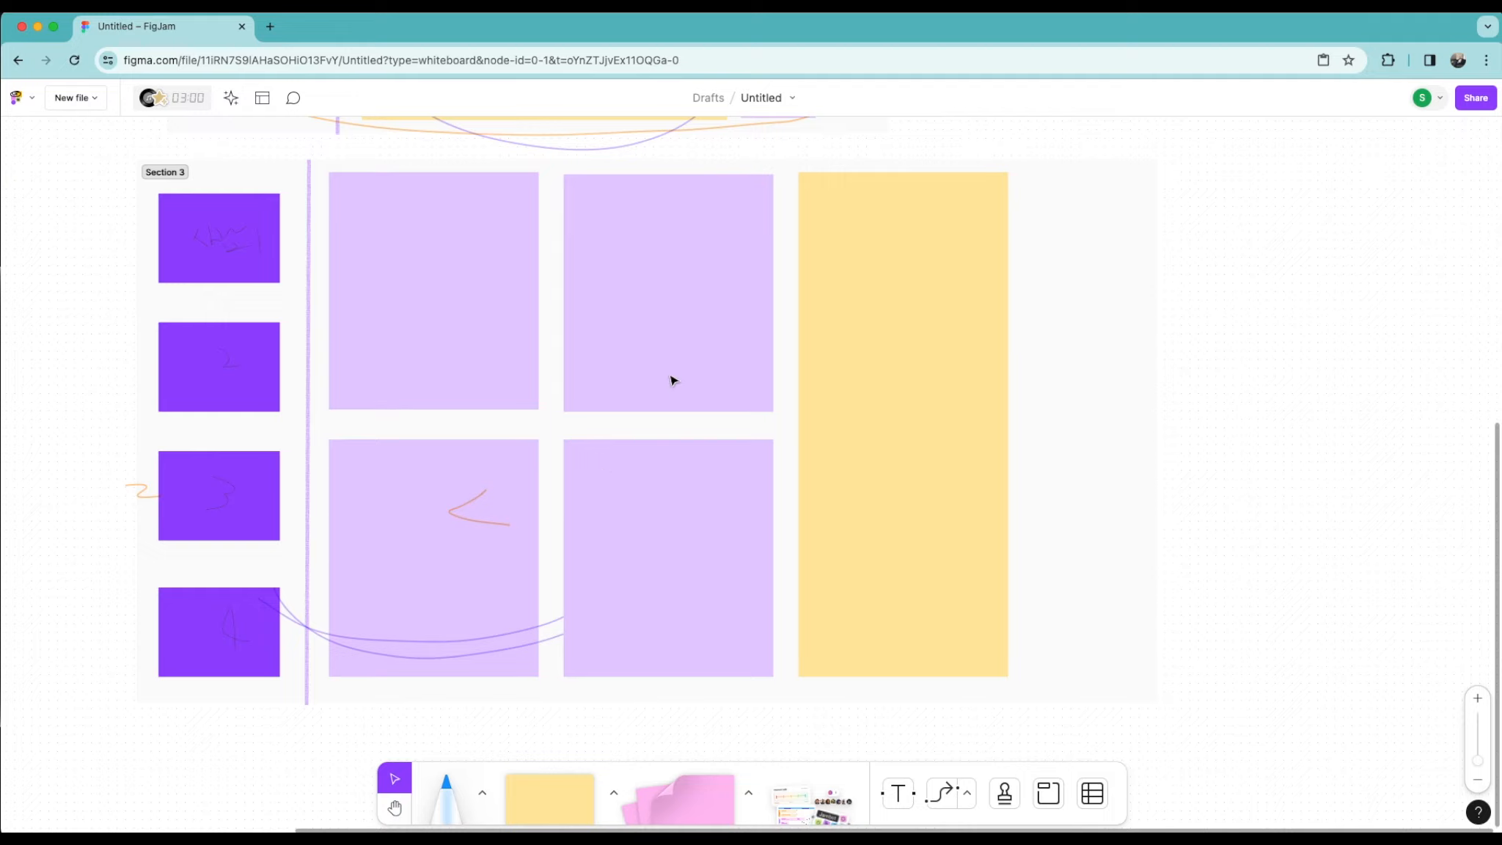
Step: With the light blue highlighter, draw a tall oval and two text lines on the yellow panel, plus an arrowed handwritten label above it
click(448, 798)
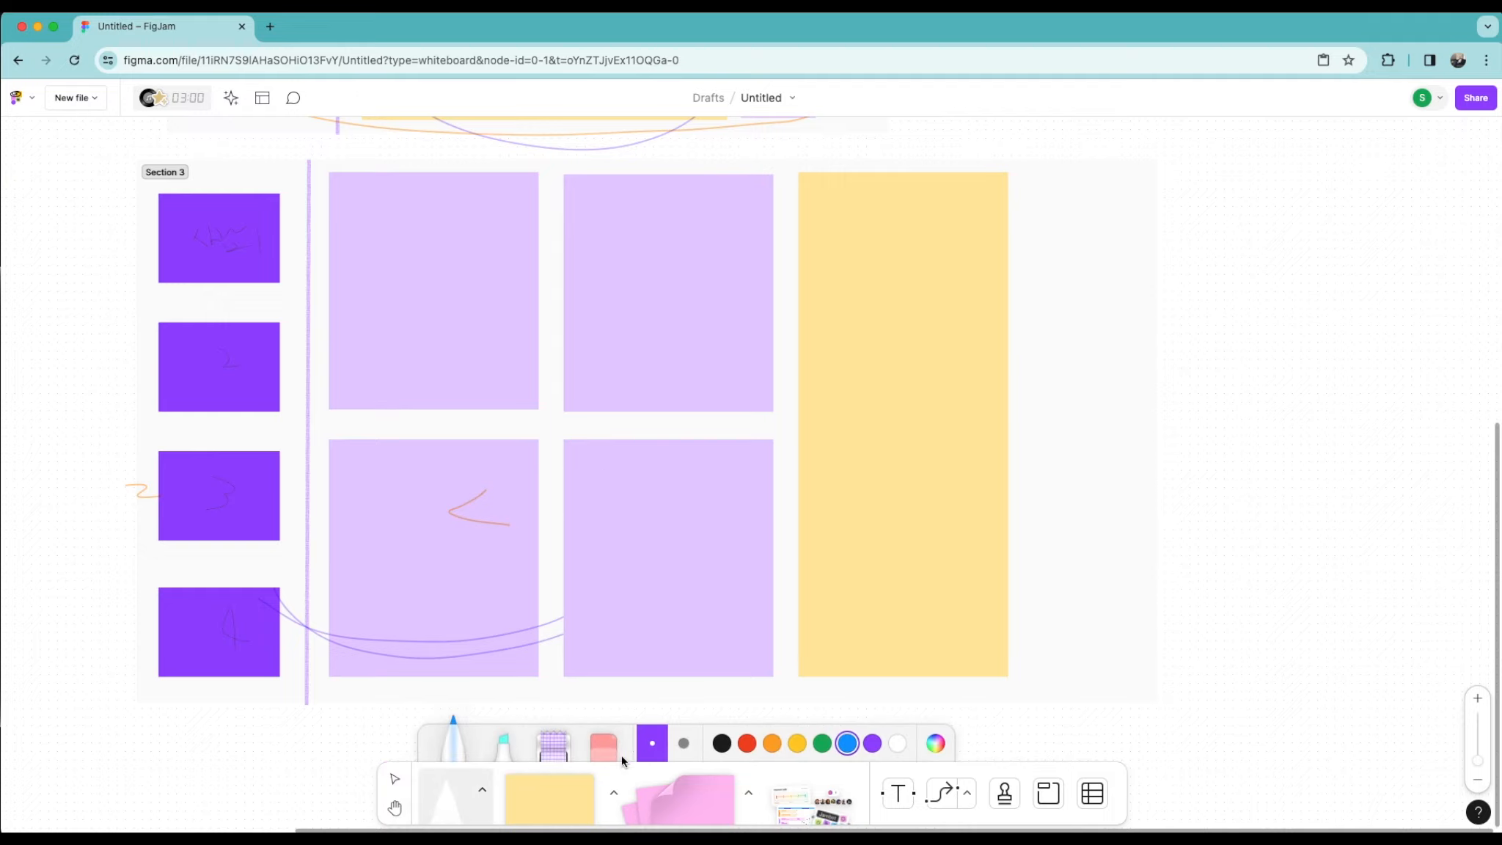
click(503, 742)
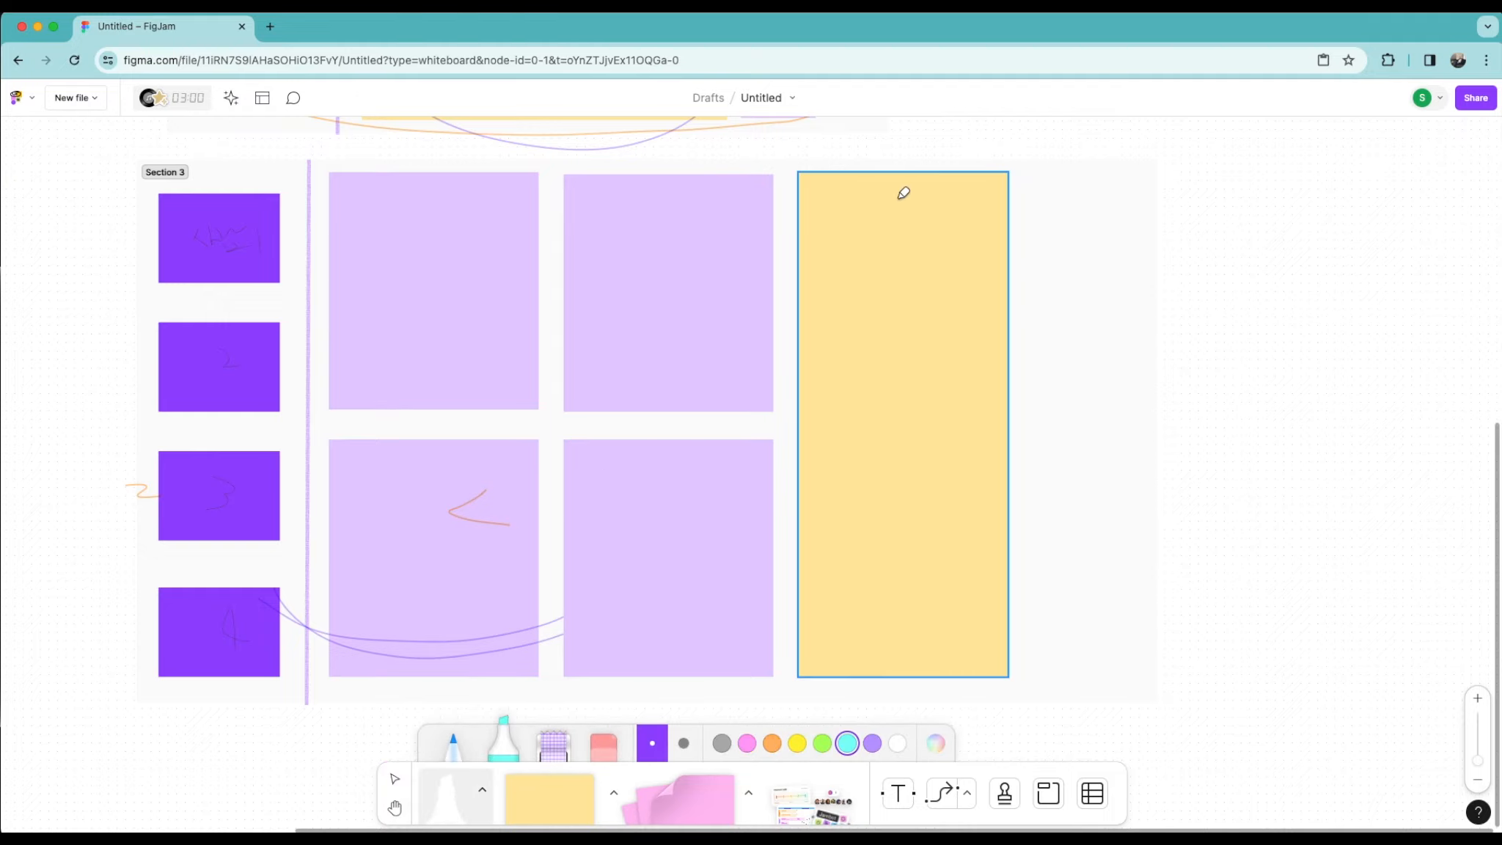
drag(872, 182, 822, 261)
mouse_move(813, 352)
mouse_down()
mouse_move(967, 623)
mouse_move(1035, 421)
mouse_move(984, 207)
mouse_move(878, 181)
mouse_up()
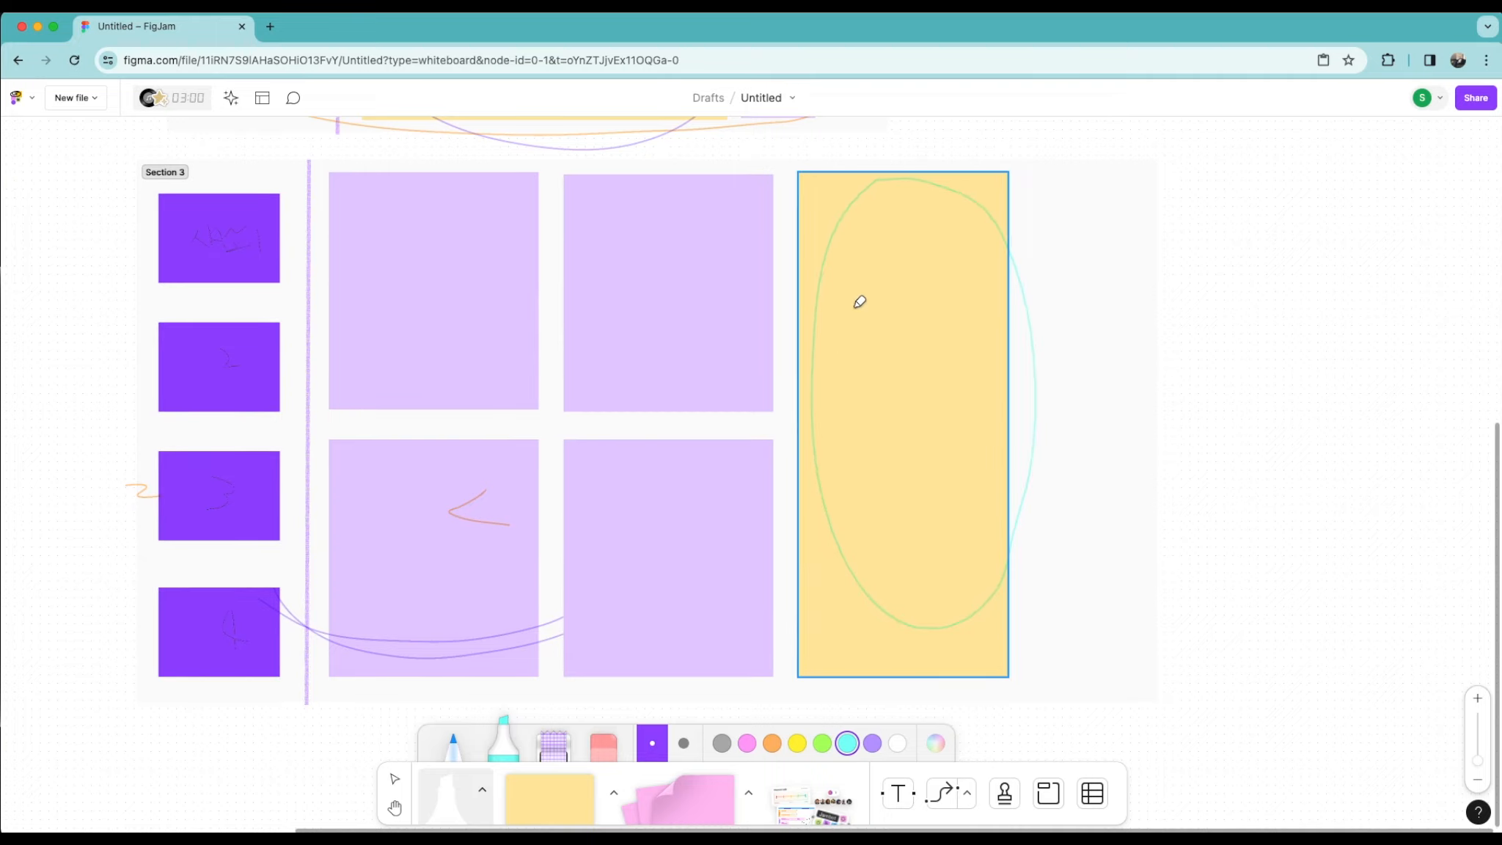
mouse_move(862, 224)
mouse_down()
mouse_move(946, 220)
mouse_move(945, 239)
mouse_move(964, 240)
mouse_up()
mouse_move(968, 152)
mouse_down()
mouse_move(1018, 150)
mouse_move(1043, 128)
mouse_move(1059, 147)
mouse_move(1113, 155)
mouse_up()
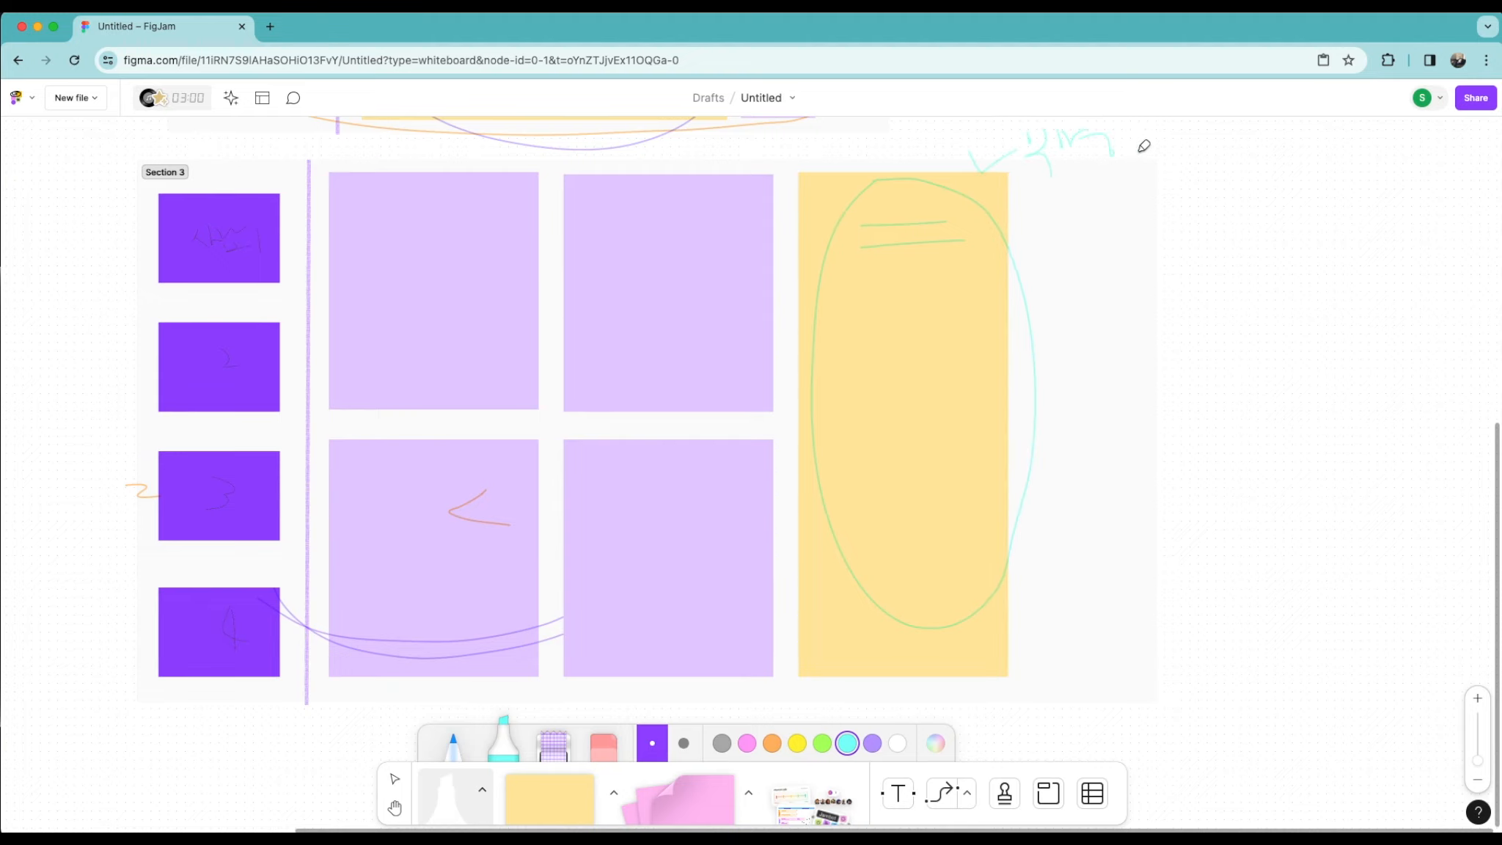
Step: Add more highlighter text lines to the upper part of the yellow panel and circle a small handwritten mark in its corner
mouse_move(866, 210)
mouse_down()
mouse_move(957, 197)
mouse_move(958, 222)
mouse_up()
drag(854, 251, 939, 252)
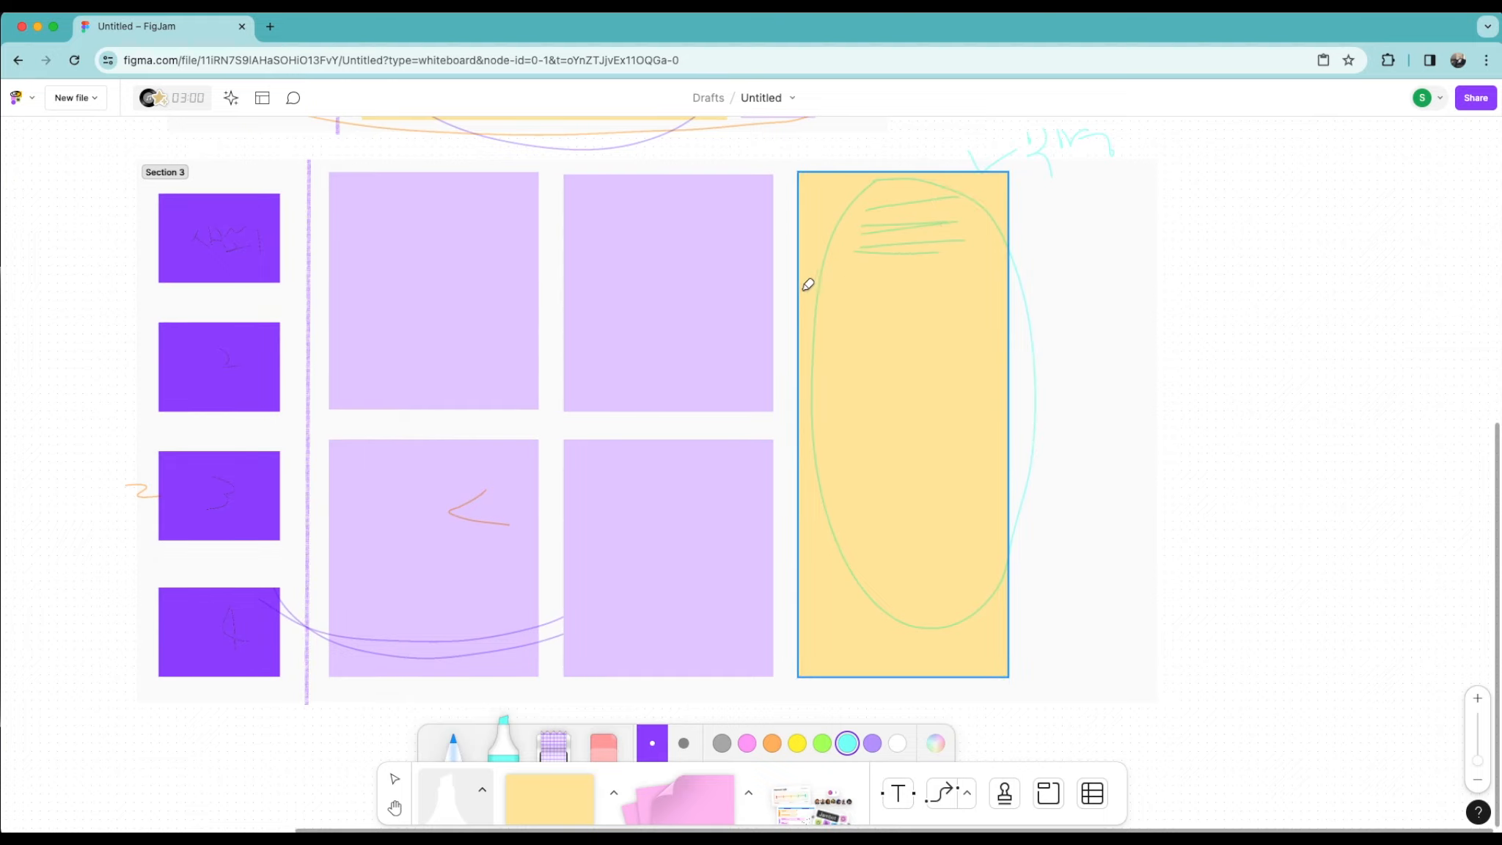
drag(805, 288, 953, 276)
drag(854, 322, 945, 332)
mouse_move(837, 202)
mouse_down()
mouse_move(851, 222)
mouse_move(872, 208)
mouse_move(879, 231)
mouse_up()
mouse_move(837, 185)
mouse_down()
mouse_move(891, 208)
mouse_move(875, 277)
mouse_move(897, 215)
mouse_move(881, 214)
mouse_move(974, 200)
mouse_up()
mouse_move(880, 221)
mouse_down()
mouse_move(984, 212)
mouse_move(968, 228)
mouse_up()
drag(855, 251, 972, 247)
drag(820, 272, 945, 270)
mouse_move(964, 174)
mouse_down()
mouse_move(1001, 245)
mouse_move(996, 233)
mouse_up()
mouse_move(838, 224)
mouse_down()
mouse_move(912, 206)
mouse_move(833, 197)
mouse_move(878, 229)
mouse_up()
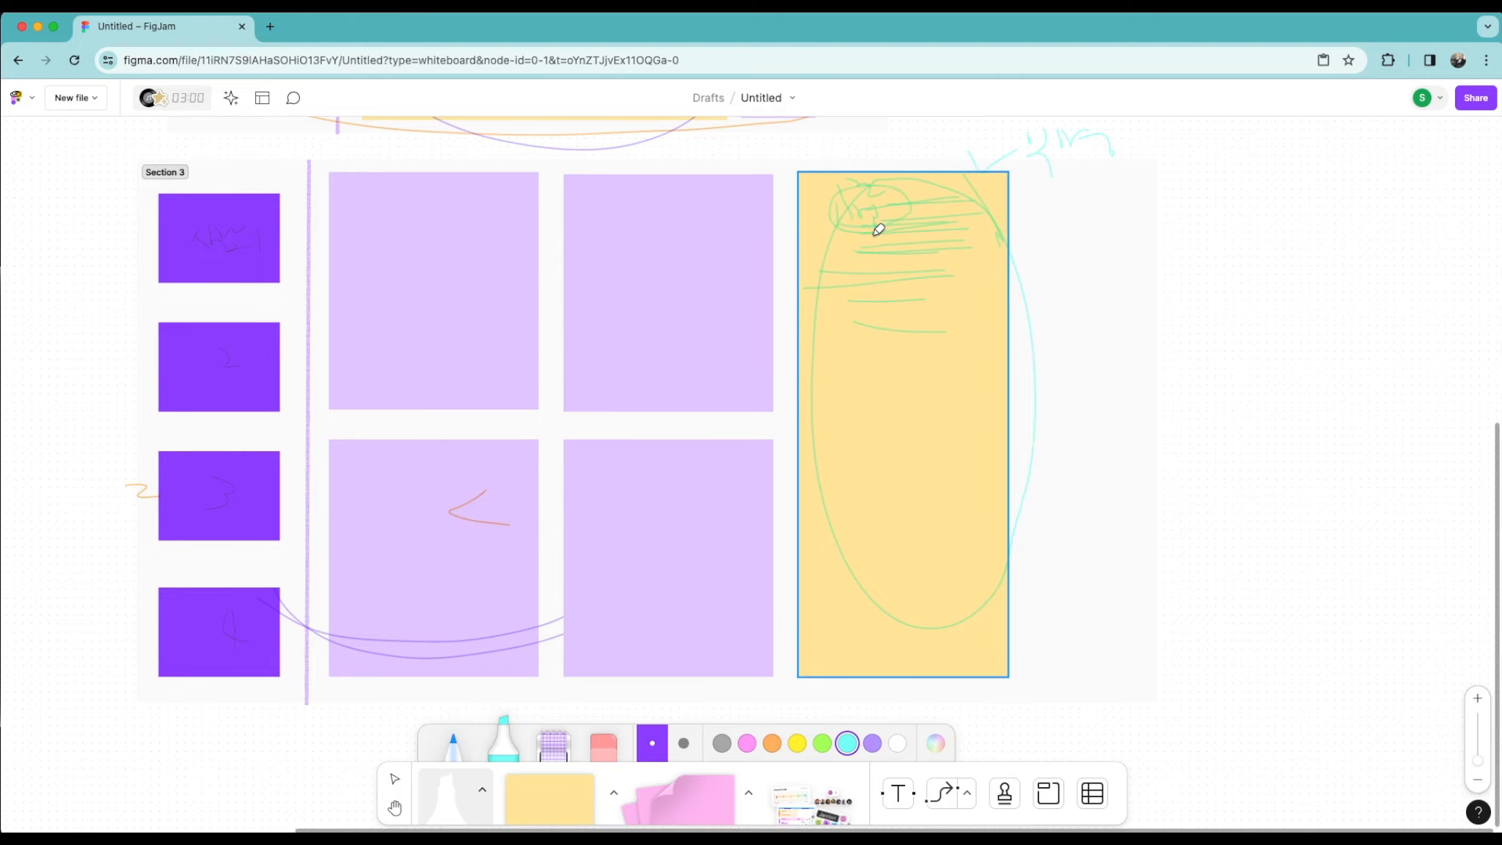
Step: Sketch boxes, divider lines and short marks down the yellow panel with the orange pen
click(462, 742)
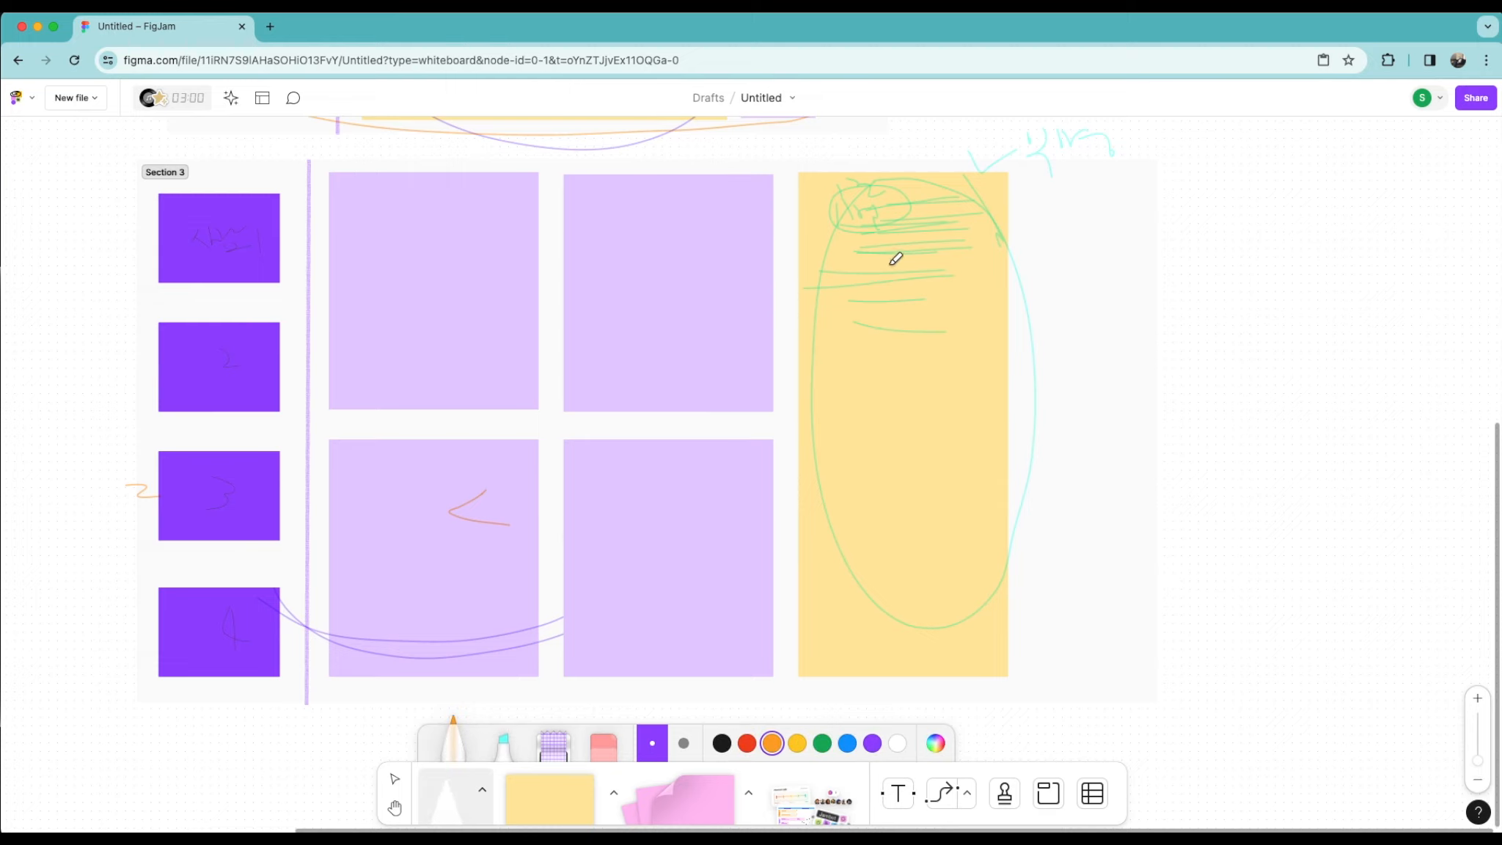
mouse_move(891, 264)
mouse_down()
mouse_move(983, 273)
mouse_move(956, 248)
mouse_move(883, 250)
mouse_move(876, 271)
mouse_move(972, 297)
mouse_move(888, 281)
mouse_move(961, 315)
mouse_move(865, 362)
mouse_move(871, 372)
mouse_move(1026, 370)
mouse_move(953, 332)
mouse_move(908, 185)
mouse_move(955, 489)
mouse_move(838, 418)
mouse_move(820, 426)
mouse_move(835, 398)
mouse_move(862, 422)
mouse_move(830, 455)
mouse_move(964, 470)
mouse_up()
drag(946, 521, 915, 543)
click(894, 578)
Step: Circle each of the four light purple panels in orange and add short purple lines to the yellow panel's lower half
mouse_move(442, 185)
mouse_down()
mouse_move(543, 336)
mouse_move(670, 207)
mouse_move(724, 396)
mouse_move(690, 271)
mouse_up()
mouse_move(442, 453)
mouse_down()
mouse_move(468, 625)
mouse_move(520, 457)
mouse_move(761, 582)
mouse_move(645, 438)
mouse_move(609, 264)
mouse_move(689, 263)
mouse_move(742, 382)
mouse_move(599, 419)
mouse_move(691, 433)
mouse_up()
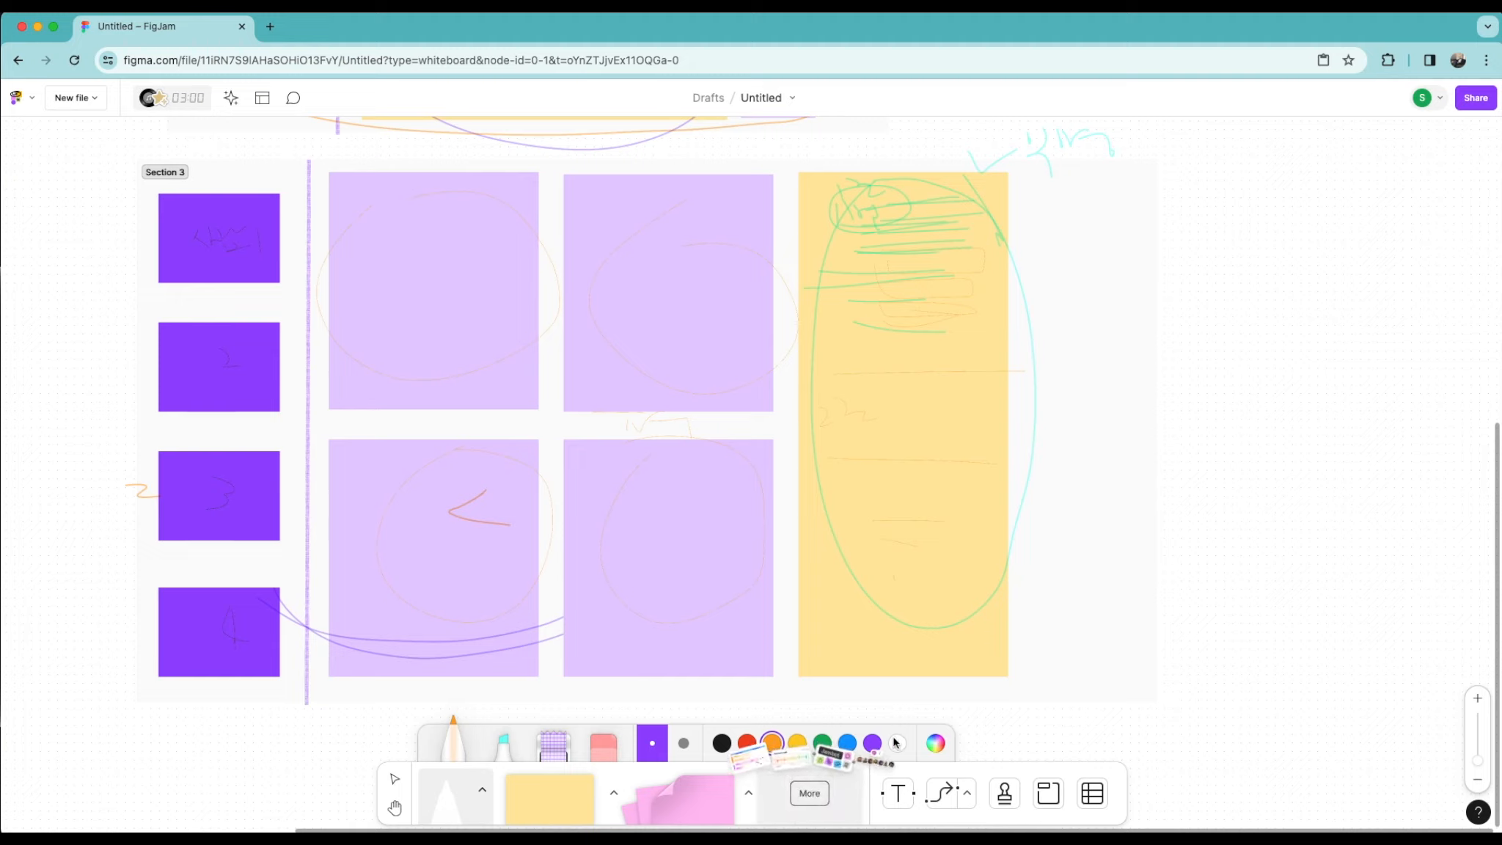
mouse_move(887, 417)
mouse_down()
mouse_move(916, 469)
mouse_move(895, 536)
mouse_up()
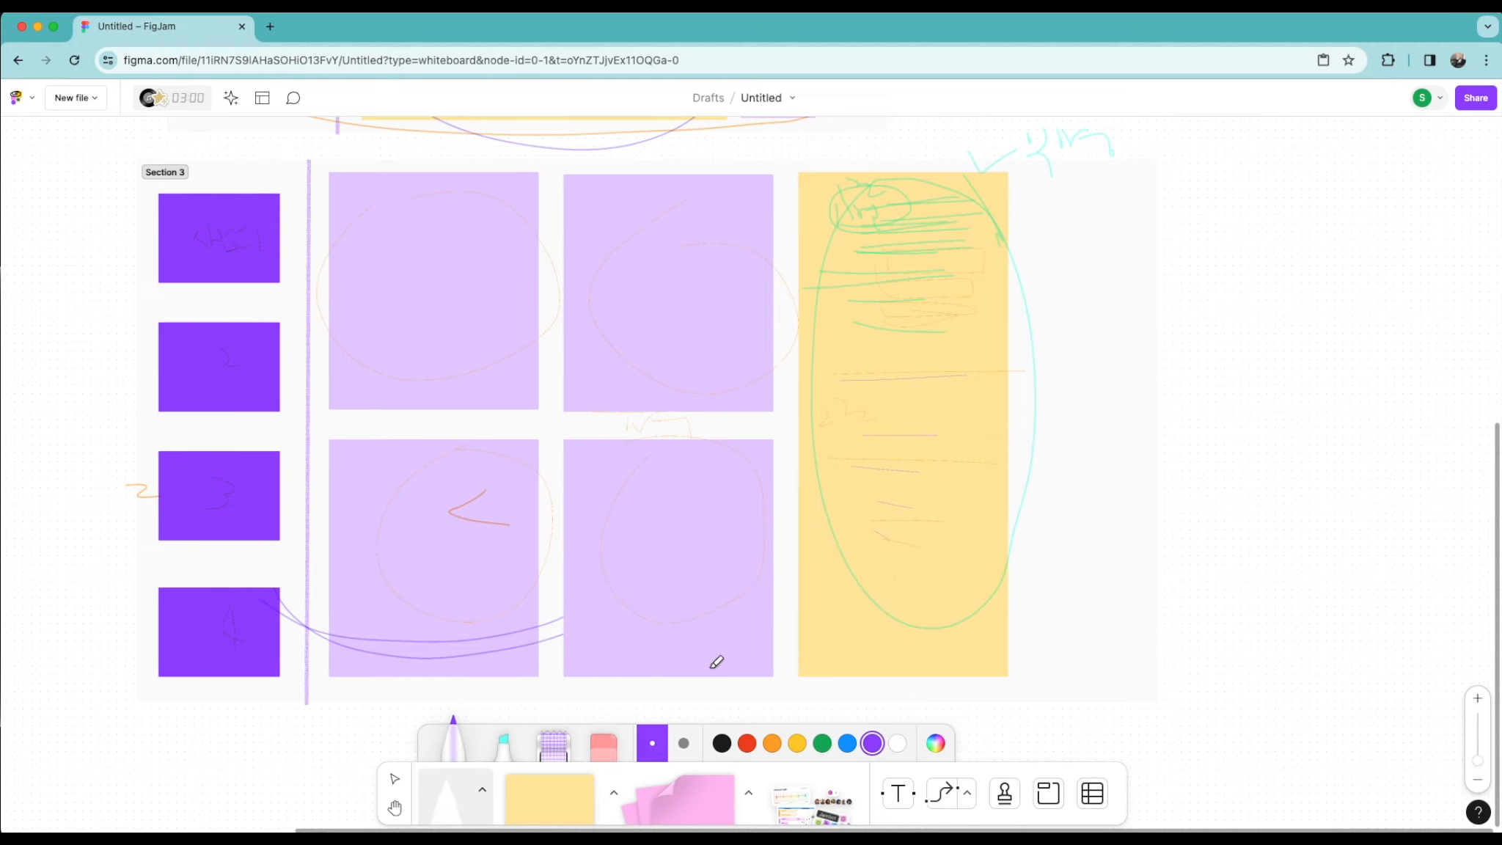
Step: Draw a small rectangle to the right of the yellow panel and align its top edge with that panel
click(614, 793)
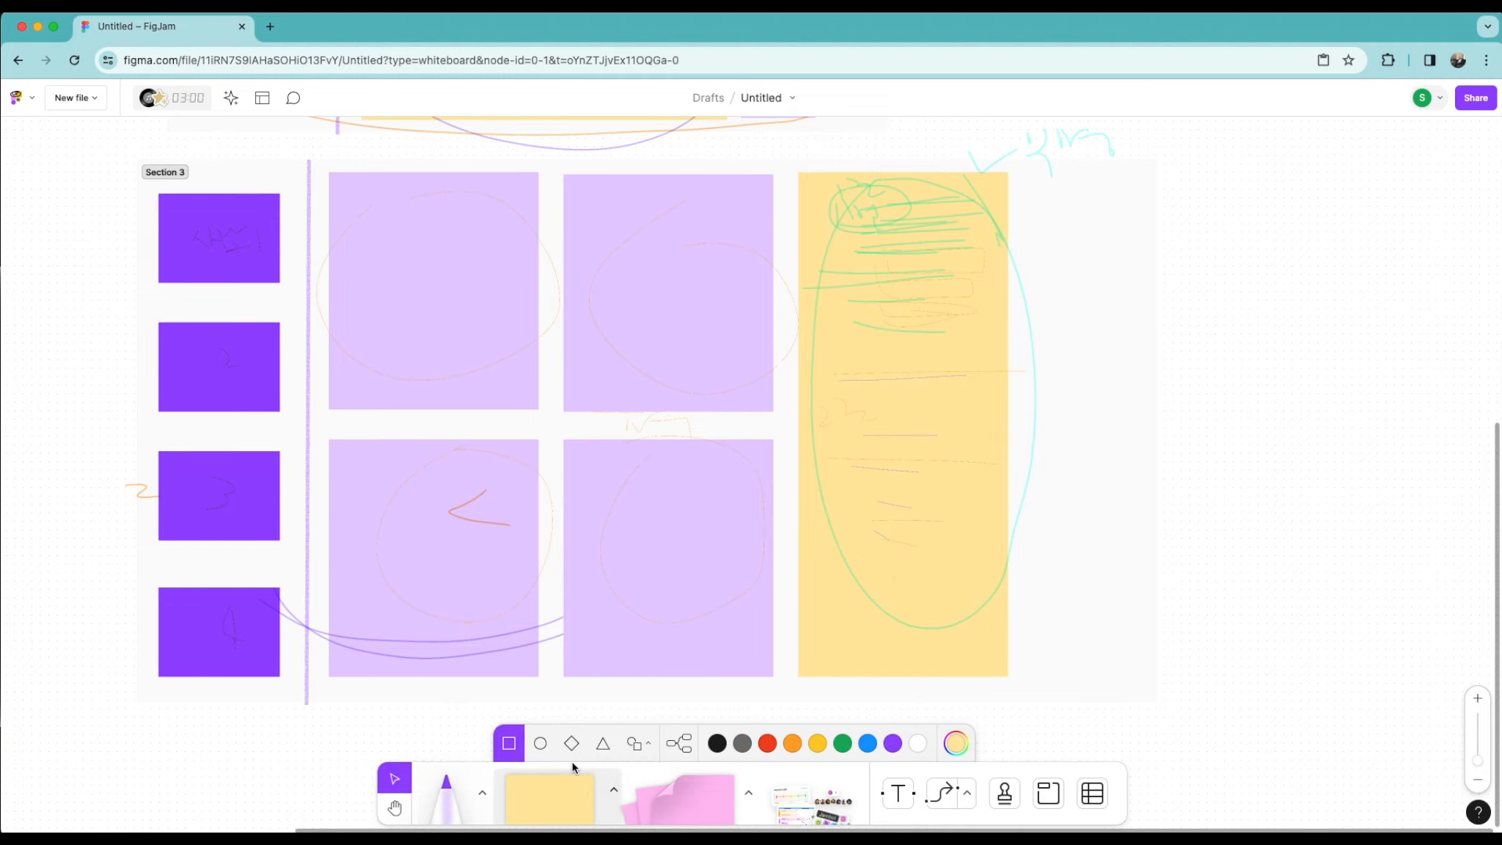
click(511, 745)
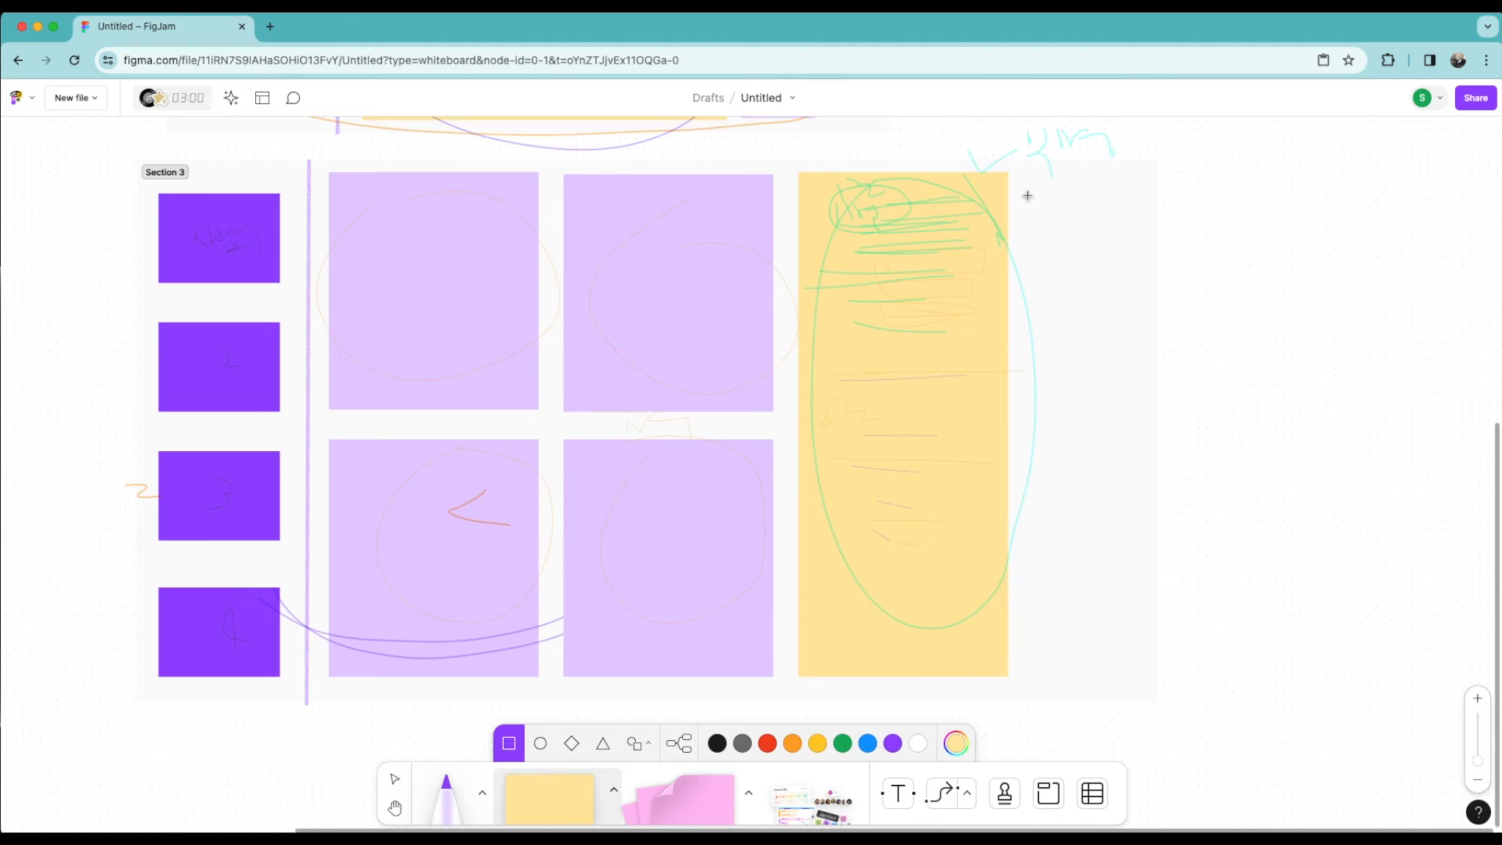
drag(1020, 179, 1141, 282)
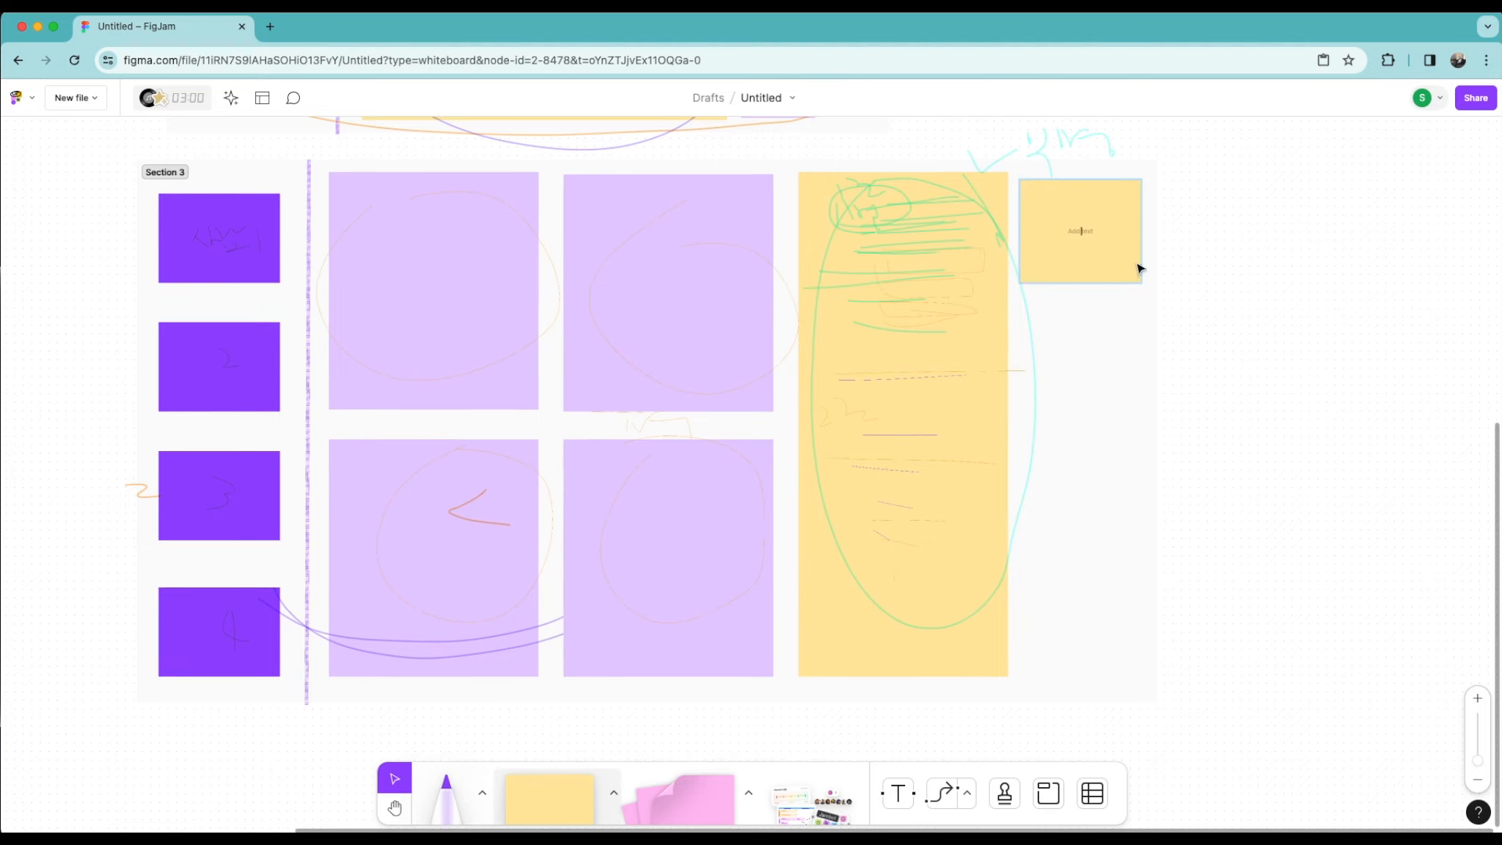
click(1211, 230)
double_click(1086, 201)
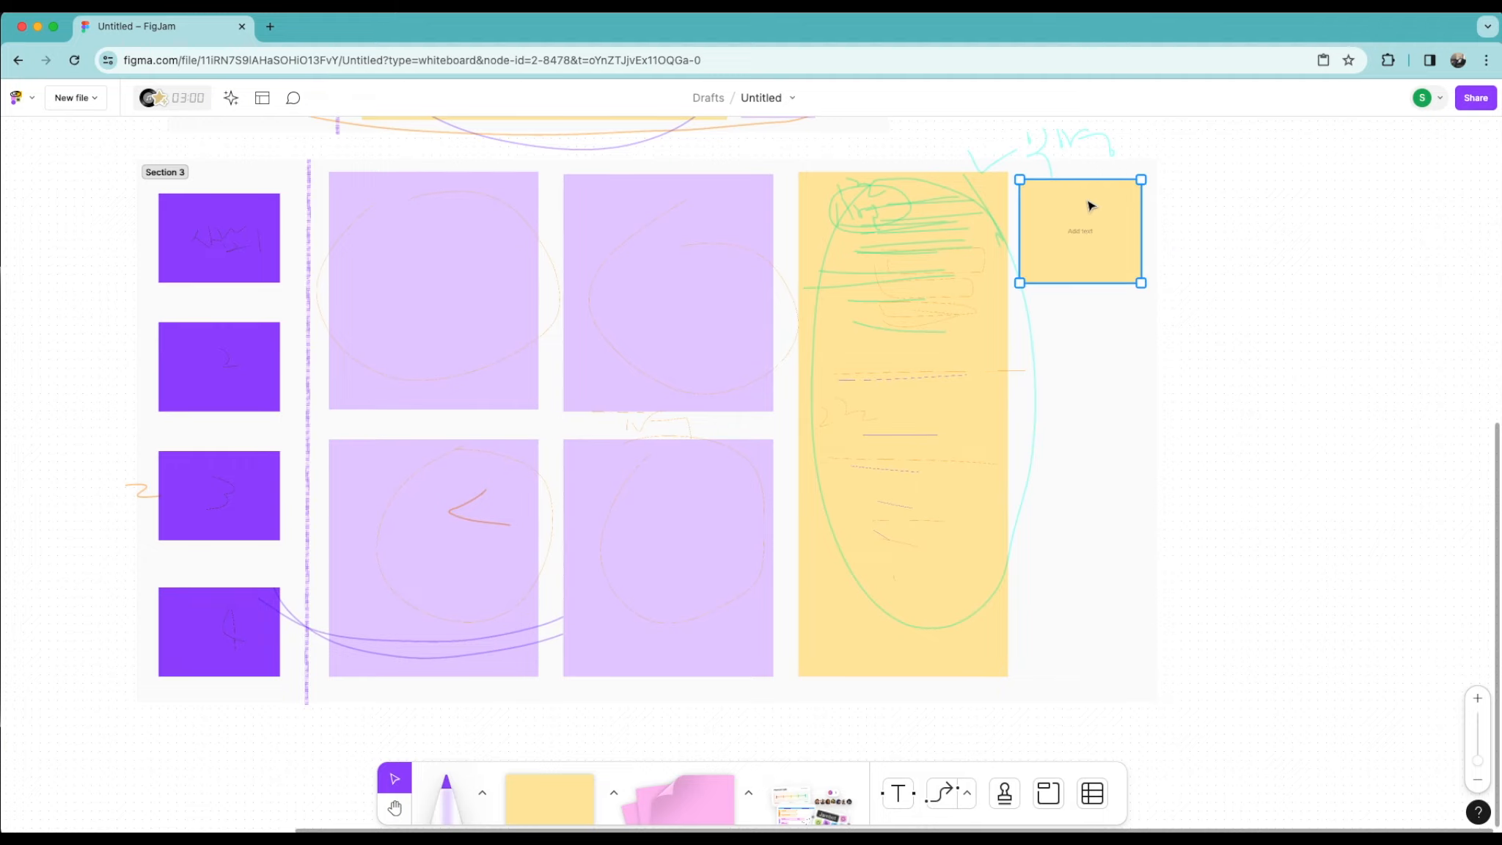
click(1088, 191)
drag(1087, 190, 1090, 182)
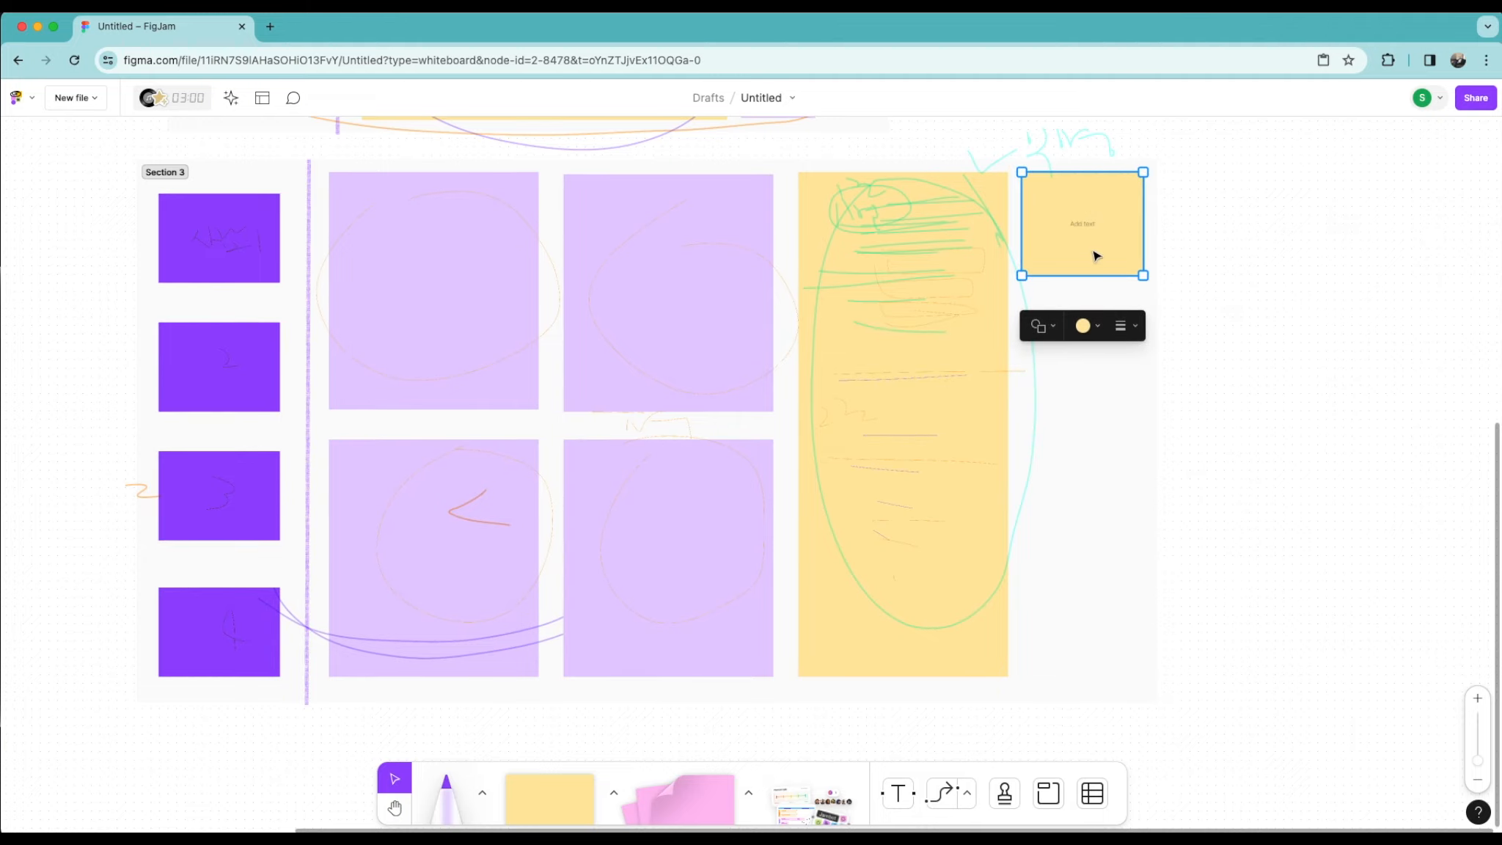
Step: Fill the small rectangle beside the yellow panel with light green
click(1083, 326)
click(1111, 288)
click(1257, 301)
double_click(1115, 239)
click(1216, 272)
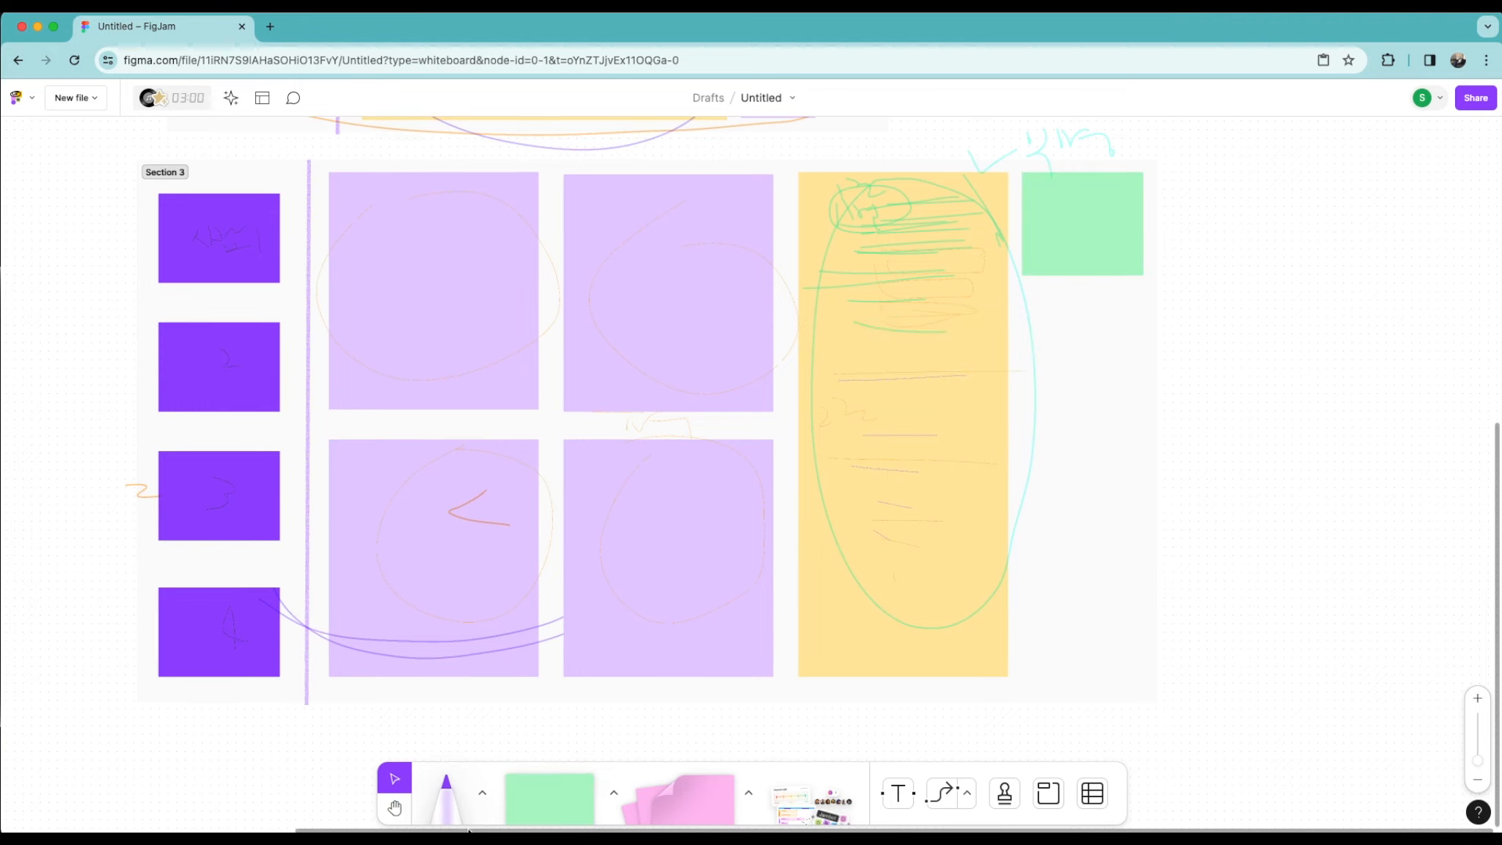
Step: Draw the crossing axes of a radar chart on the green rectangle with the thick purple pen
click(454, 804)
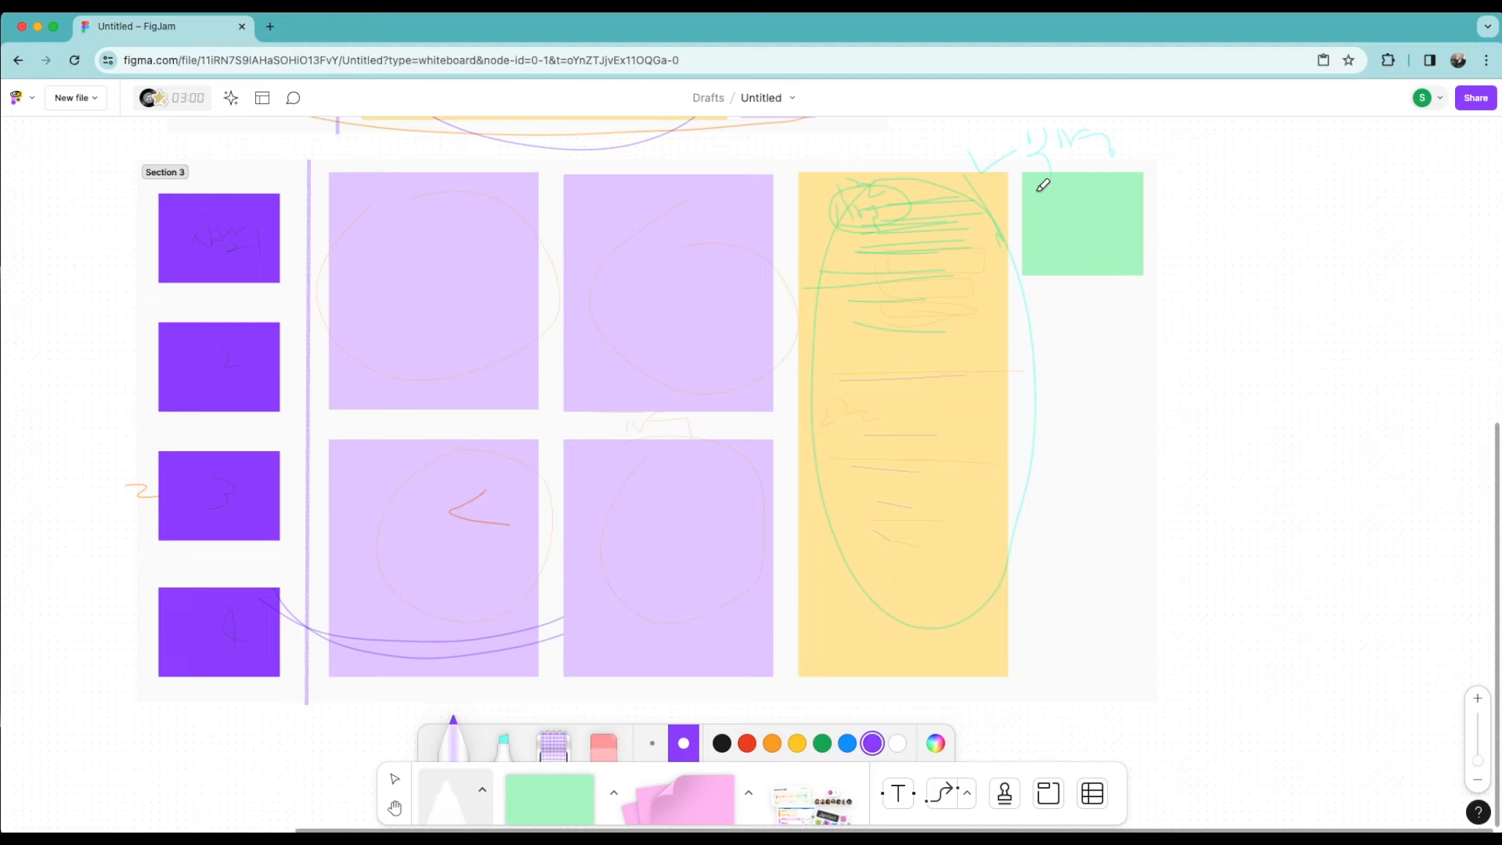
mouse_move(1033, 220)
mouse_down()
mouse_move(1138, 217)
mouse_move(1084, 205)
mouse_move(1095, 284)
mouse_up()
drag(1053, 196, 1127, 255)
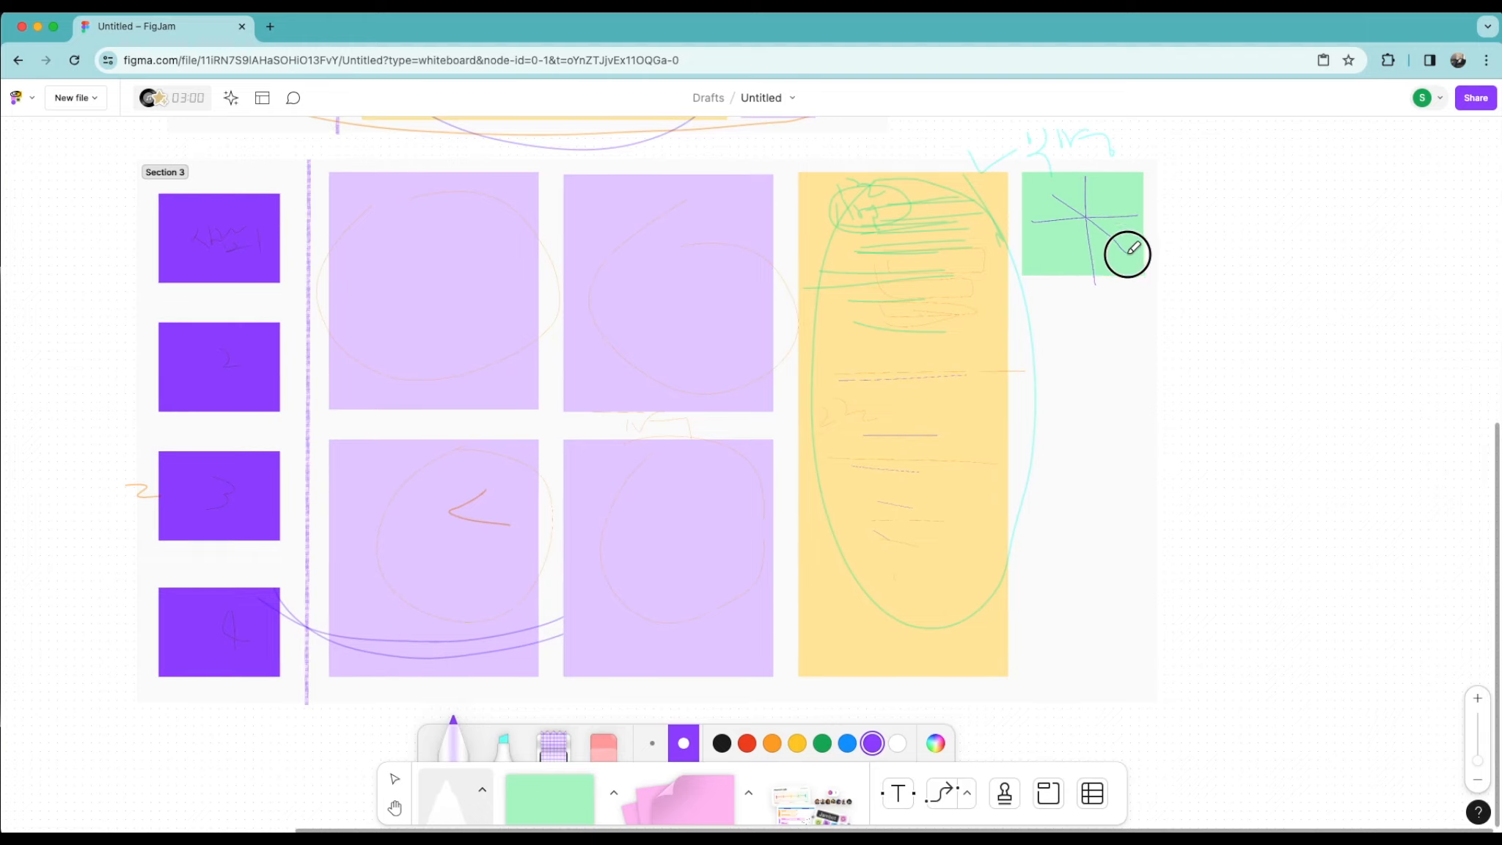
drag(1110, 188, 1056, 256)
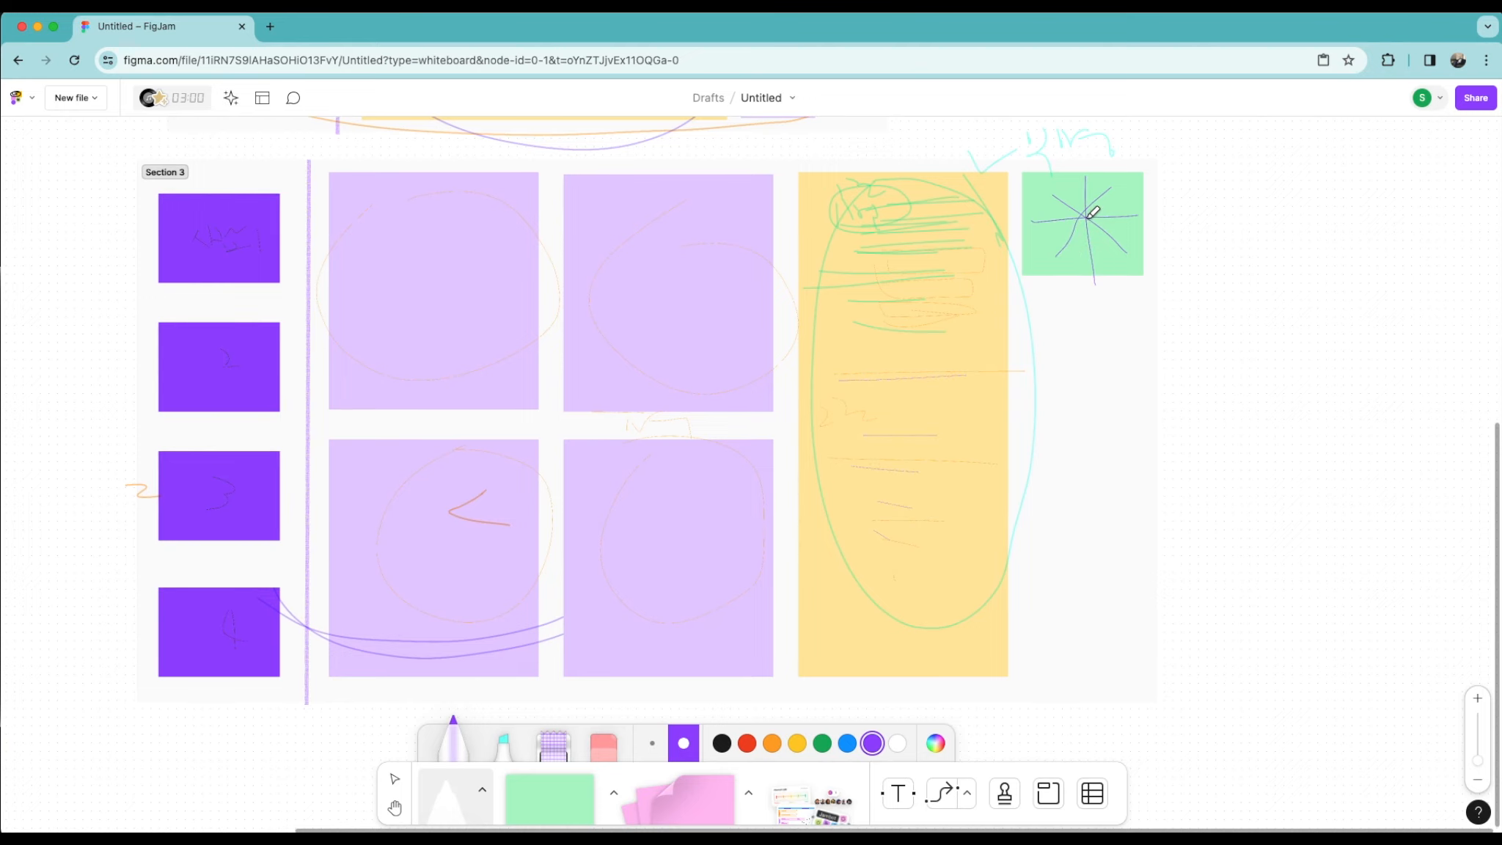
Step: Complete the radar chart with an inner web shape and small label marks at the ends of its axes
mouse_move(1088, 195)
mouse_down()
mouse_move(1059, 208)
mouse_move(1095, 244)
mouse_move(1103, 201)
mouse_move(1085, 178)
mouse_up()
mouse_move(1125, 184)
mouse_down()
mouse_move(1104, 178)
mouse_move(1147, 211)
mouse_up()
drag(1148, 253, 1145, 244)
drag(1088, 304, 1050, 268)
drag(1022, 205, 1018, 214)
drag(1056, 178, 1041, 178)
Step: Handwrite the underlined label "대시보드" beside the green rectangle and return to the selection tool
drag(1128, 164, 1197, 154)
mouse_move(1203, 152)
mouse_down()
mouse_move(1210, 138)
mouse_move(1217, 157)
mouse_move(1144, 186)
mouse_up()
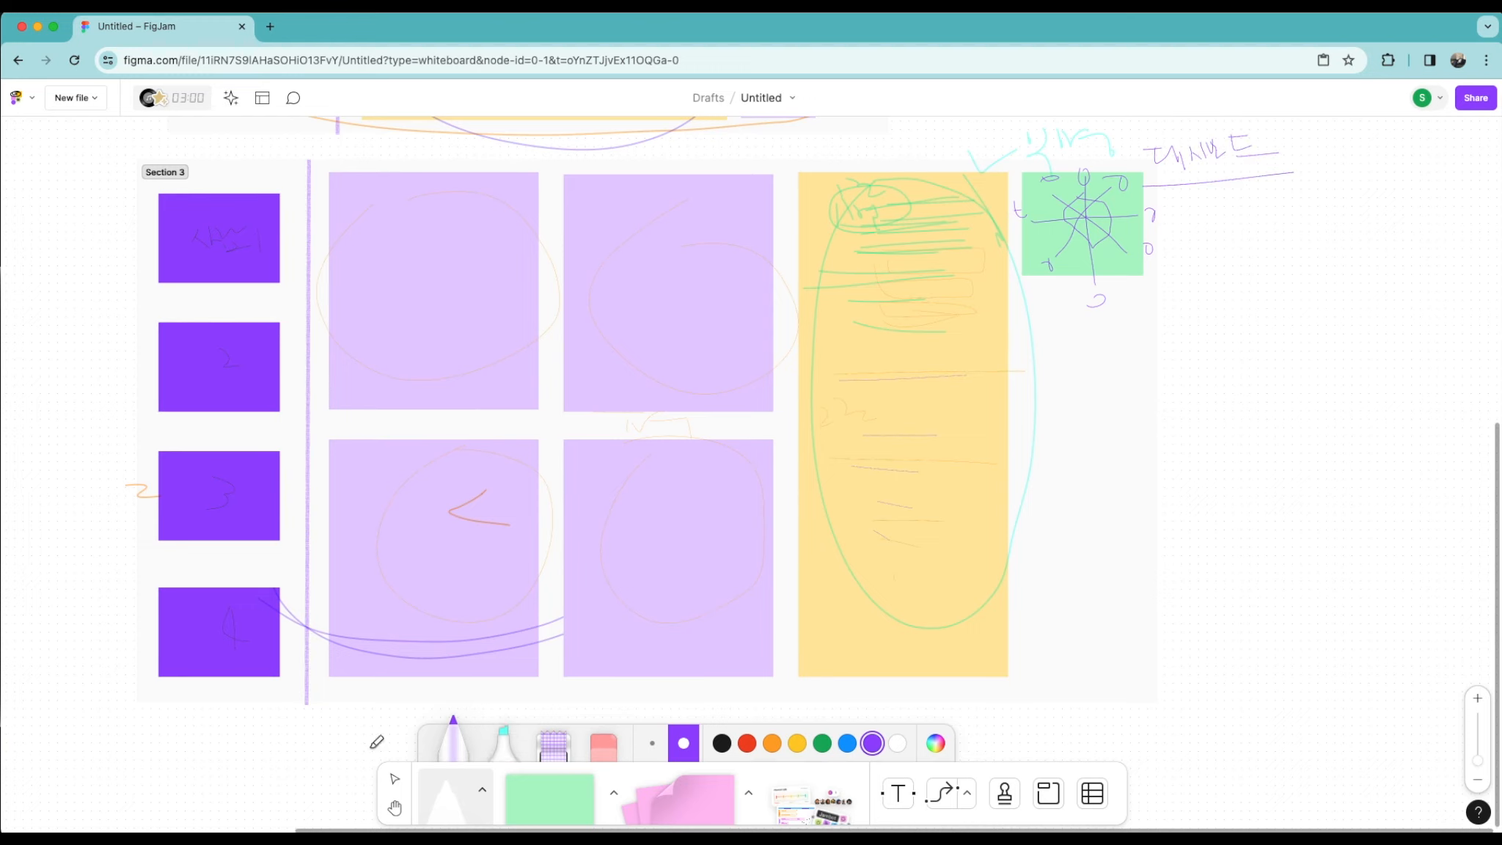
key(v)
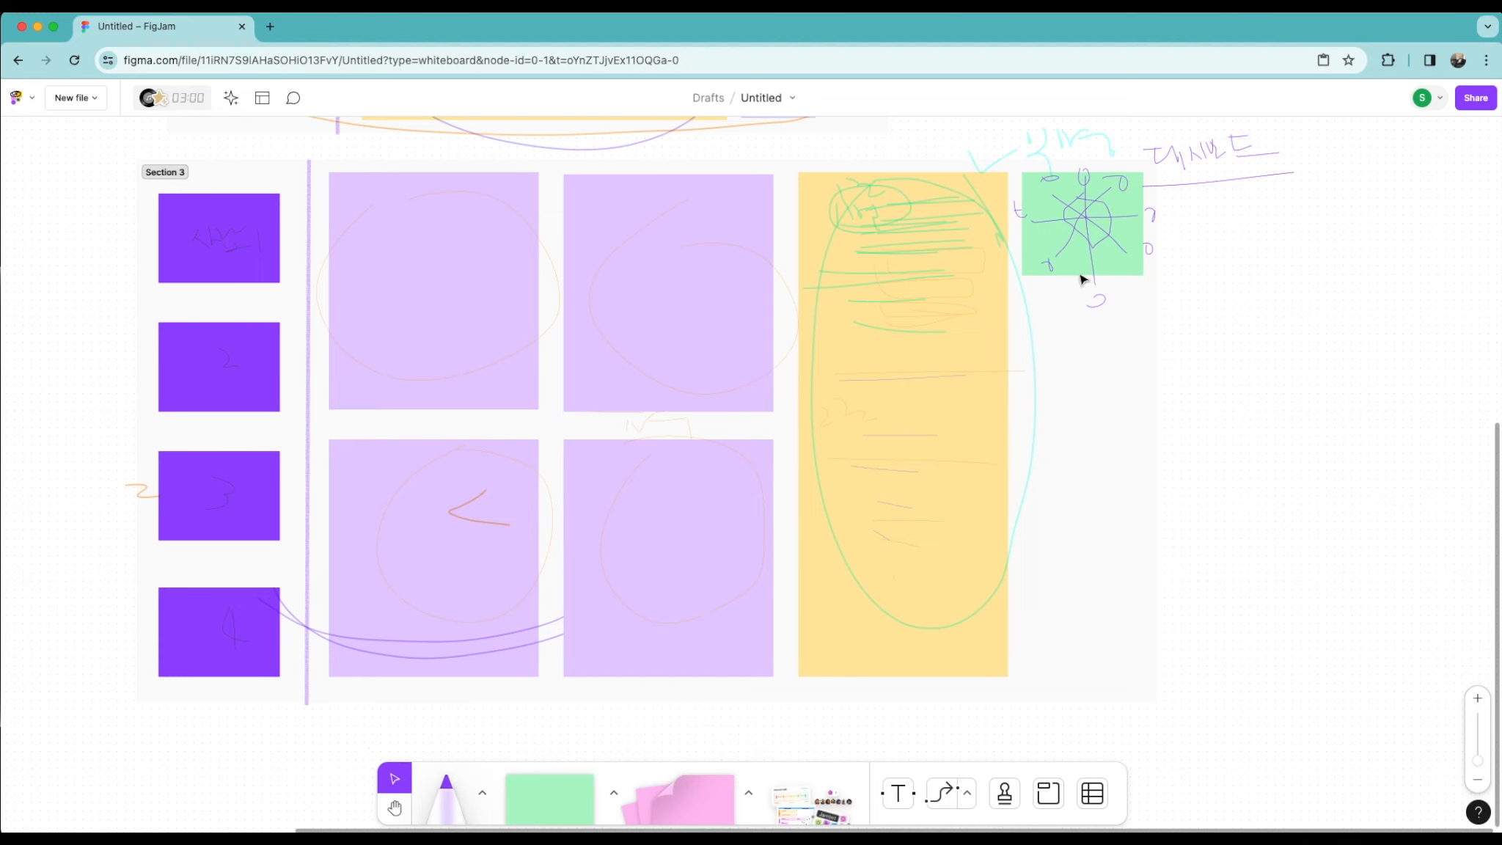
Step: Duplicate the green radar-chart rectangle twice without the drawing and stack the copies evenly beneath it
click(1082, 272)
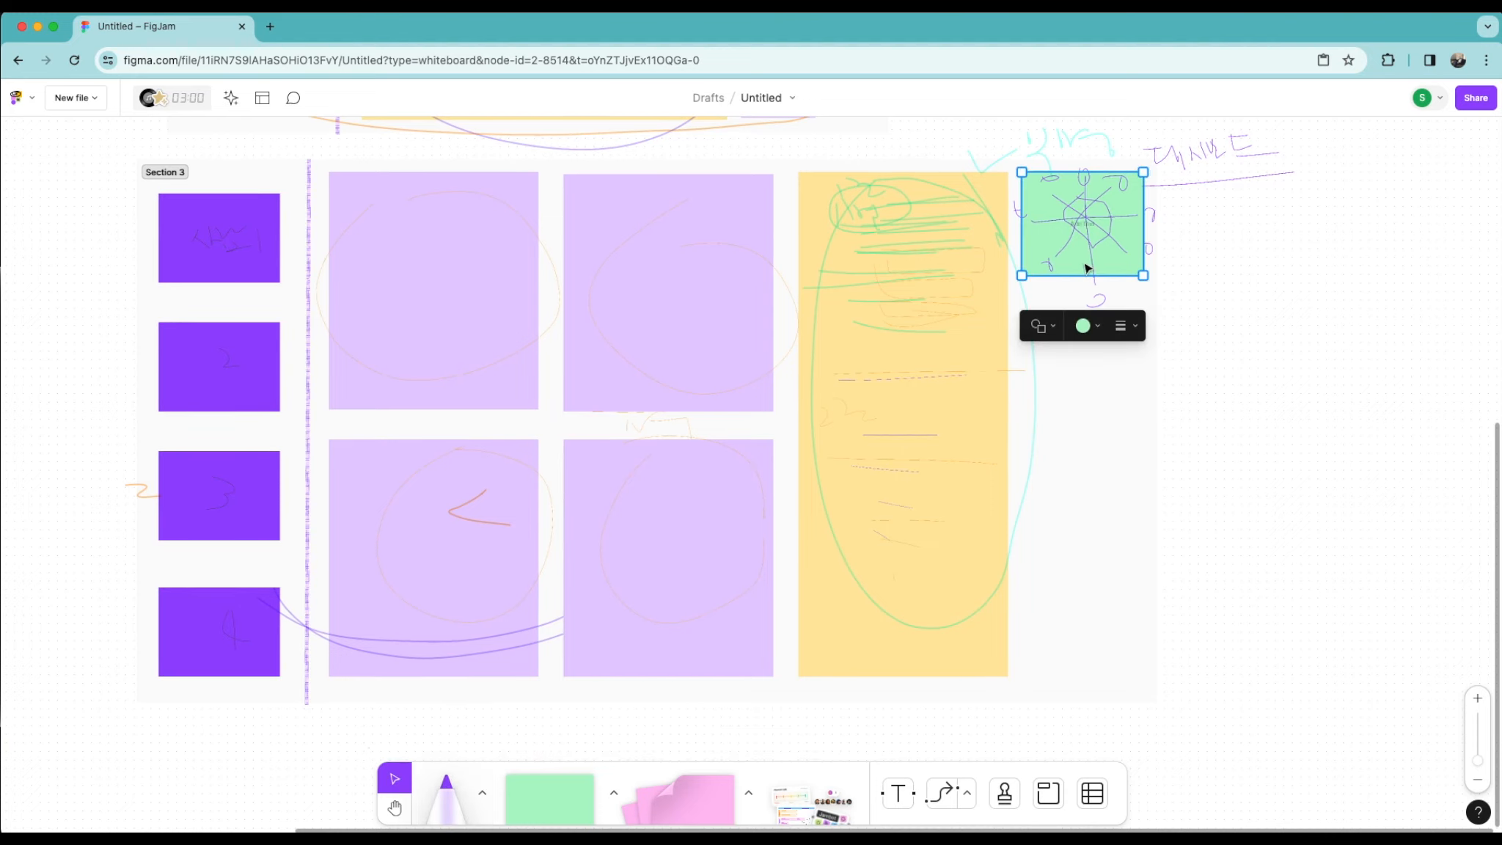
drag(1078, 270, 1082, 472)
key(super+v)
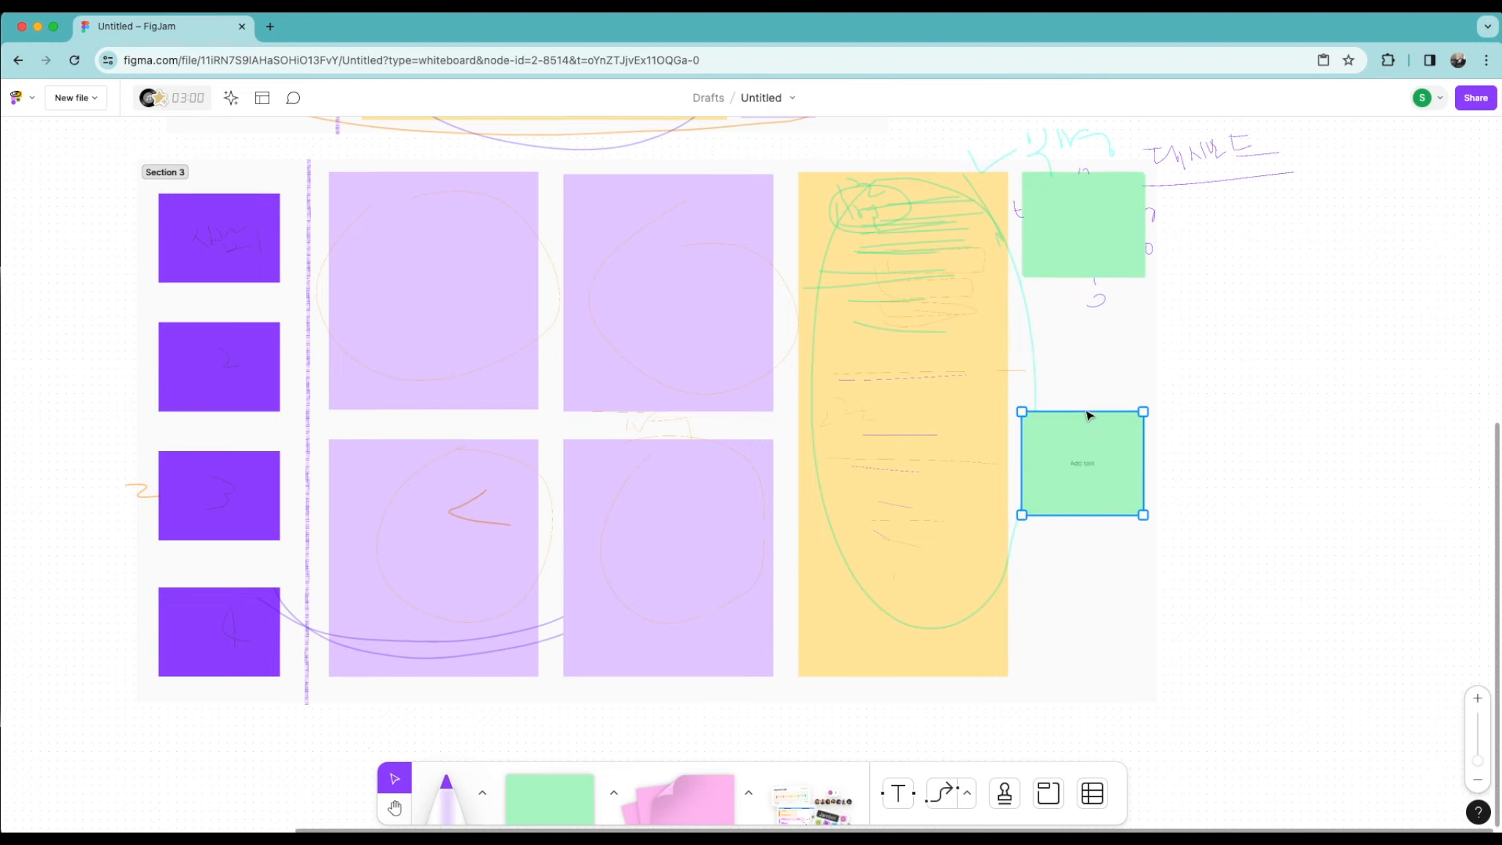
drag(1082, 264, 1089, 365)
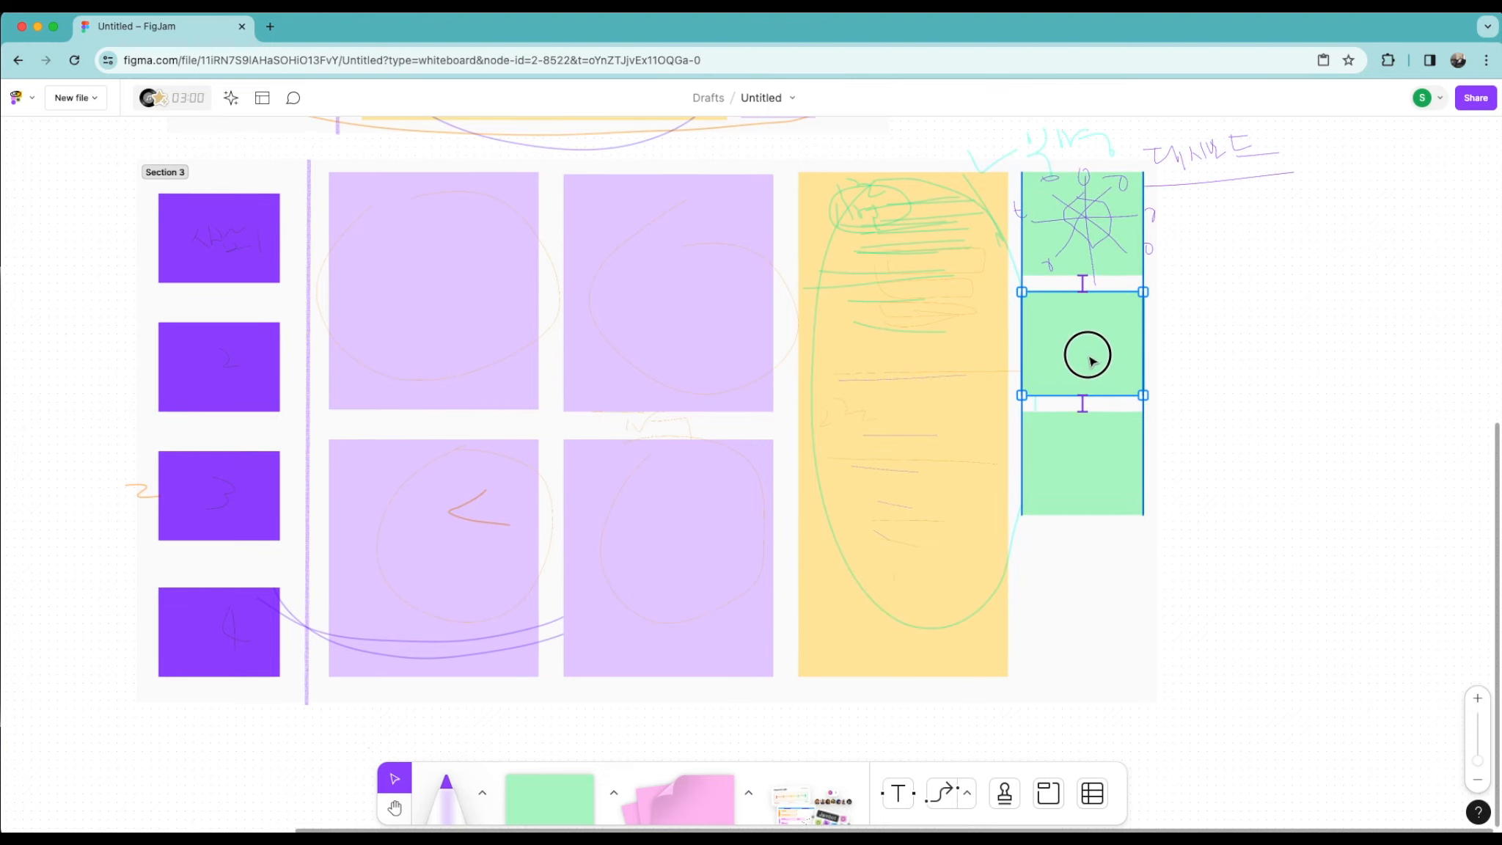
click(1183, 382)
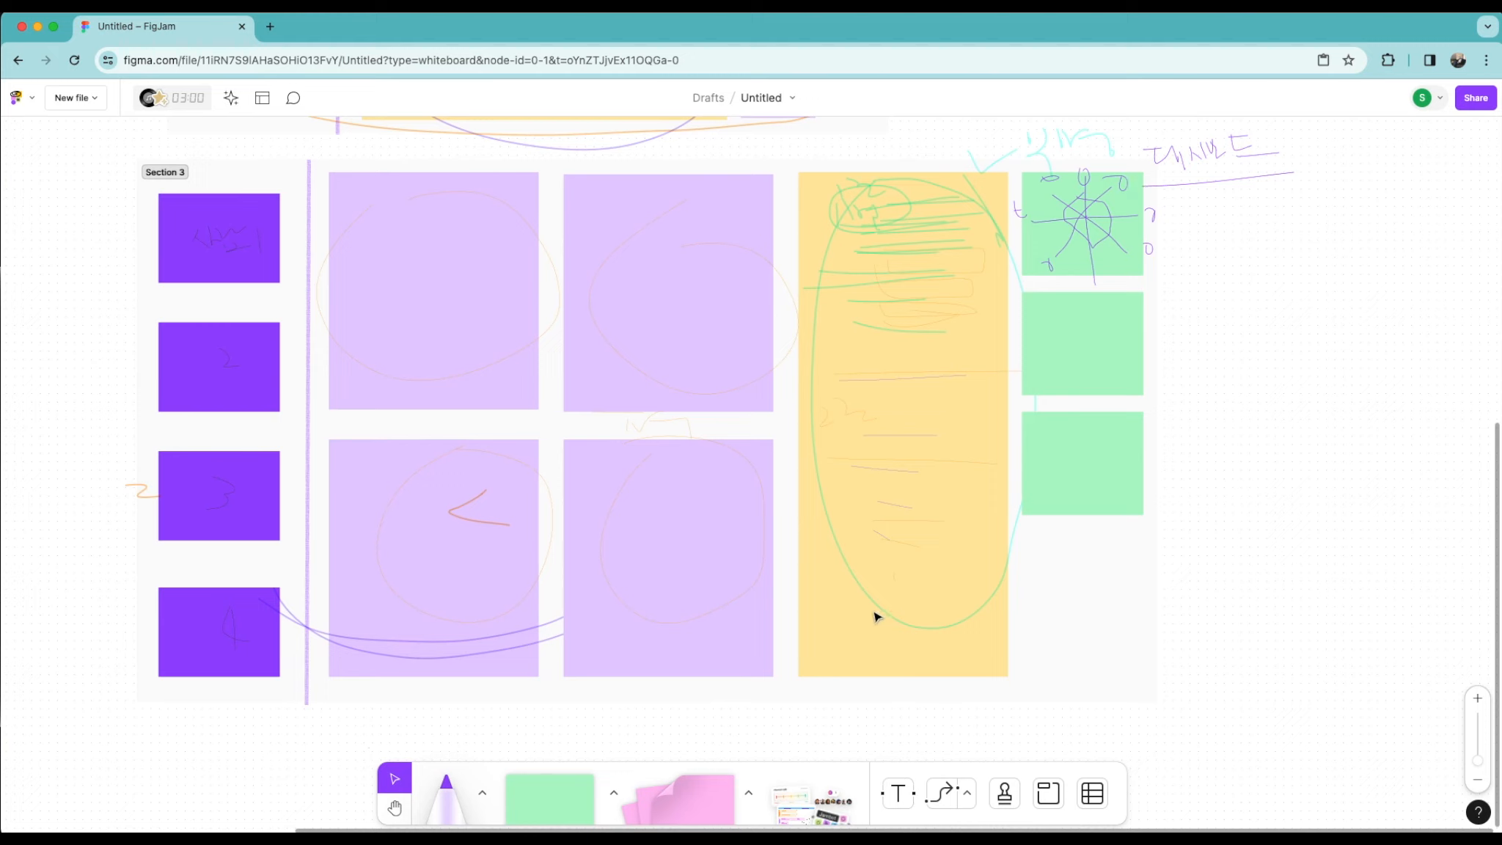
Step: Stretch the lowest green rectangle downward until it ends level with the bottom edge of the yellow panel
click(1104, 490)
click(1034, 610)
click(556, 792)
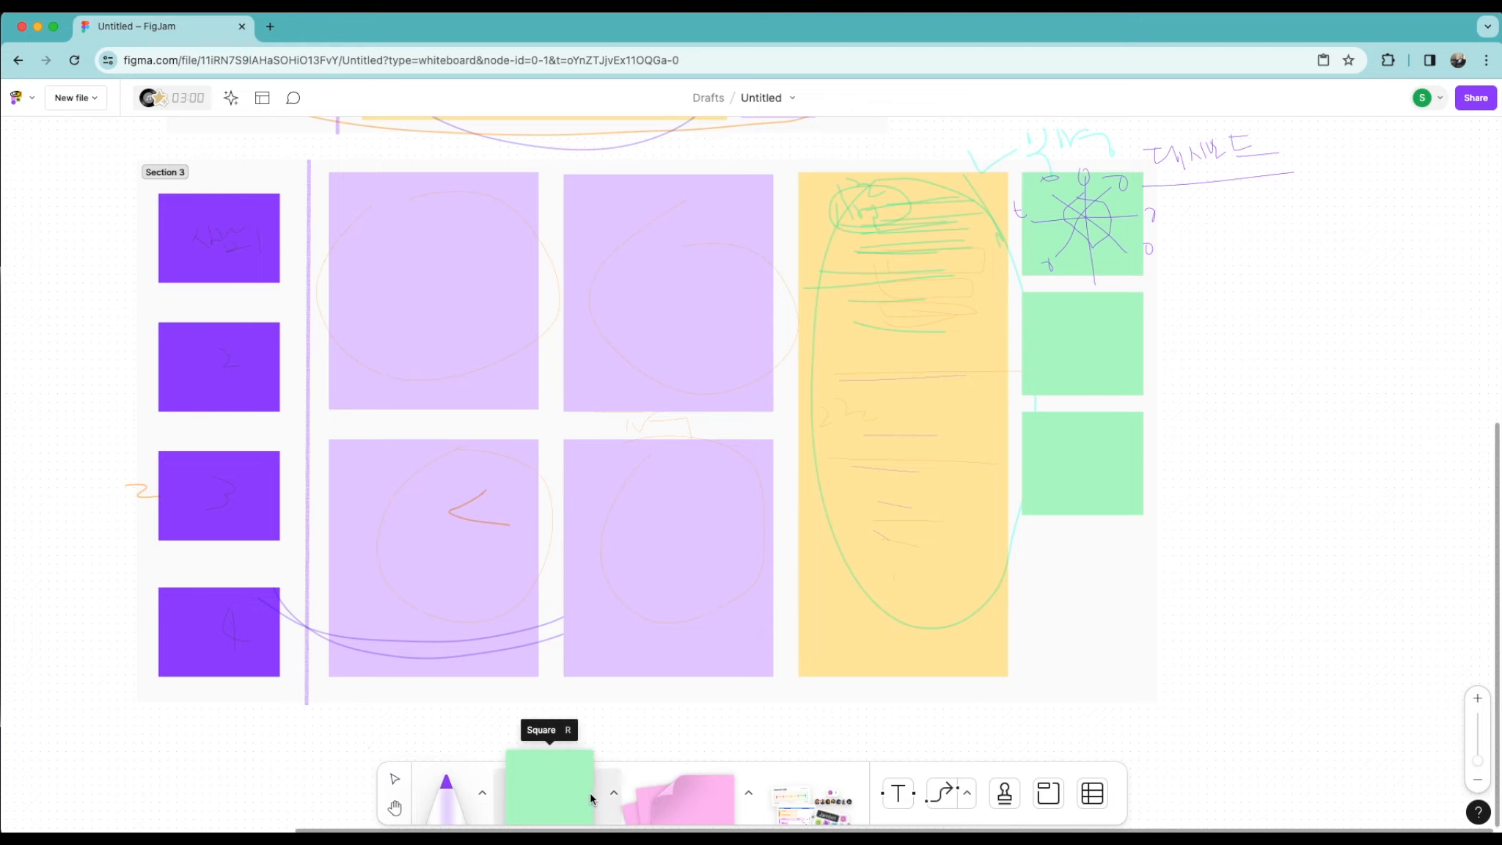
click(1091, 479)
key(Escape)
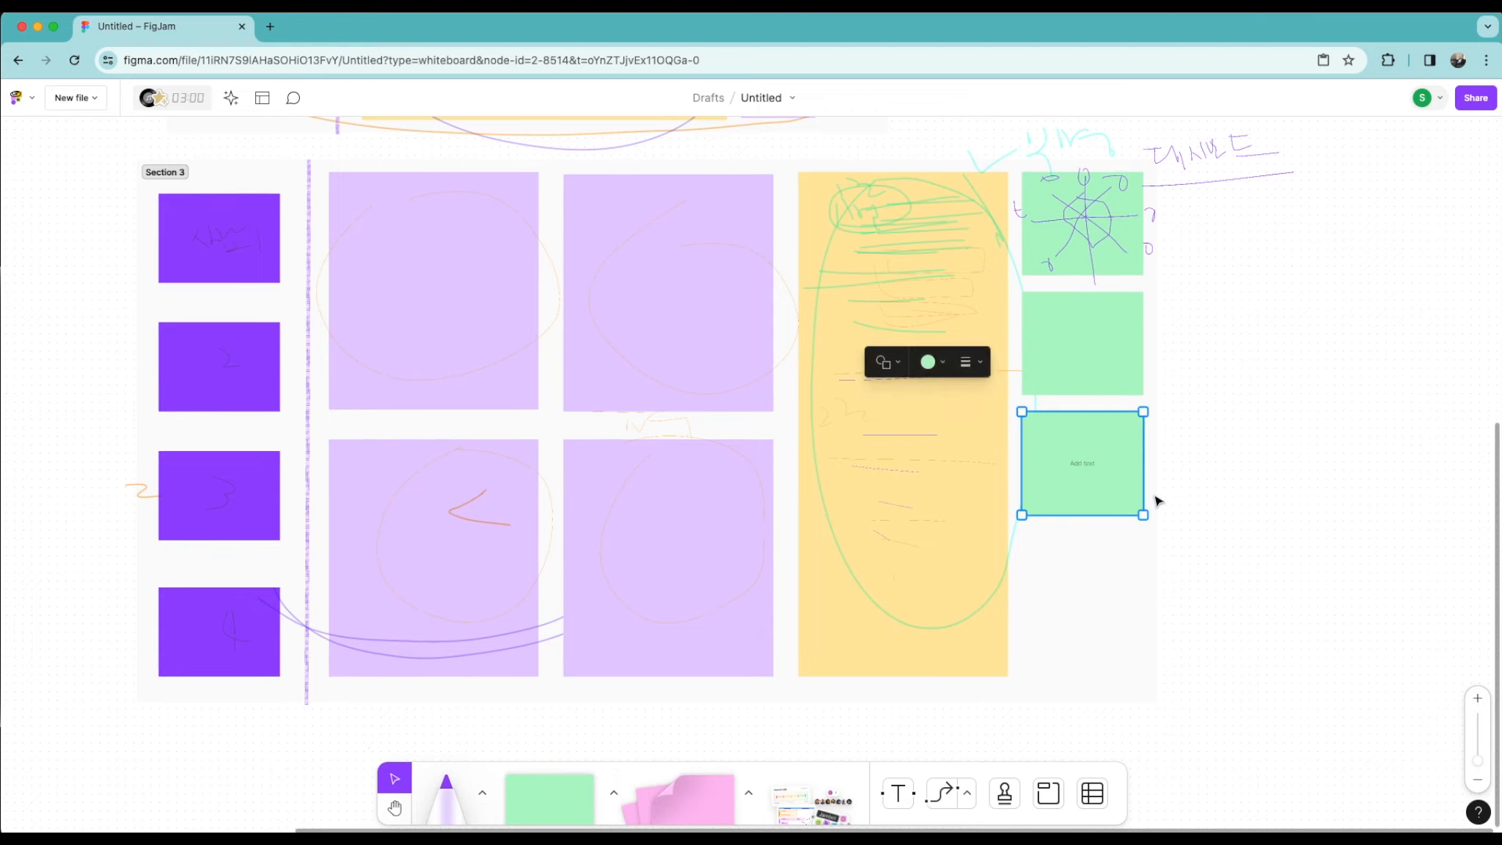
drag(1098, 516, 1087, 673)
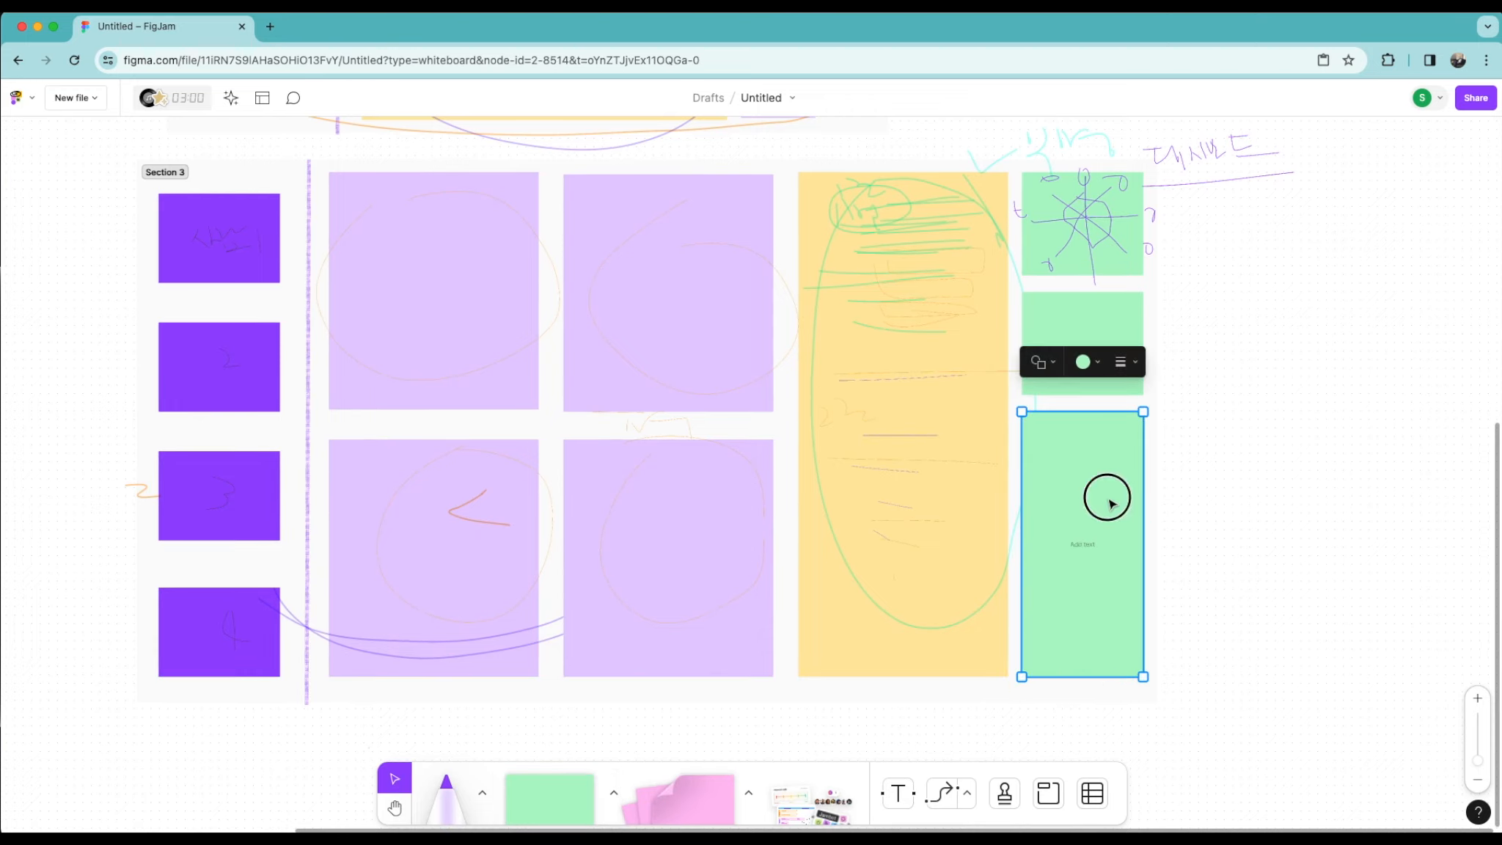
Step: Fill the stretched rectangle beside the yellow panel with light red and deselect it
double_click(1086, 522)
click(937, 363)
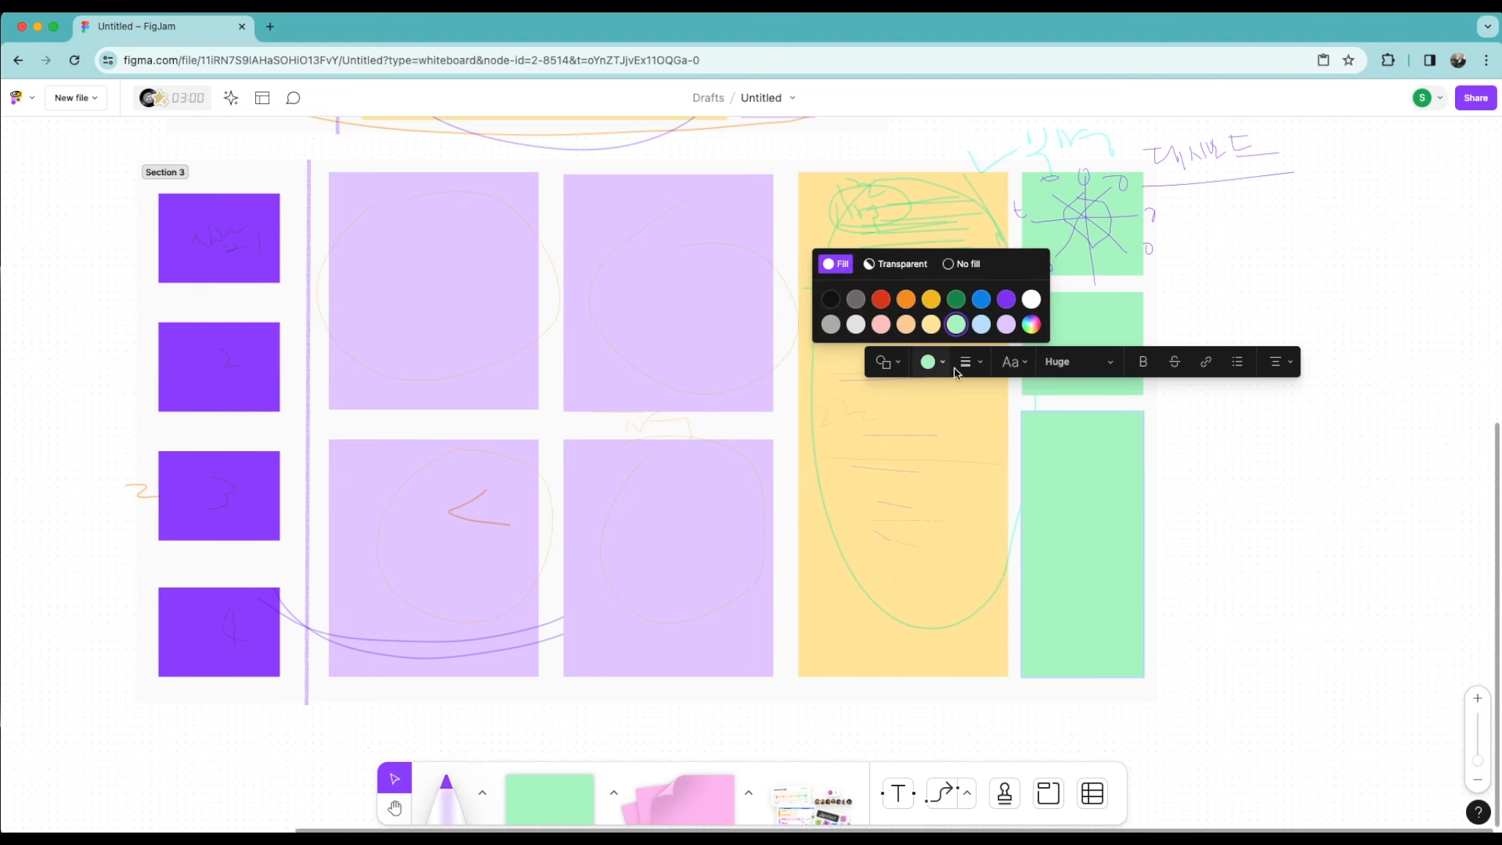
click(880, 327)
click(1172, 552)
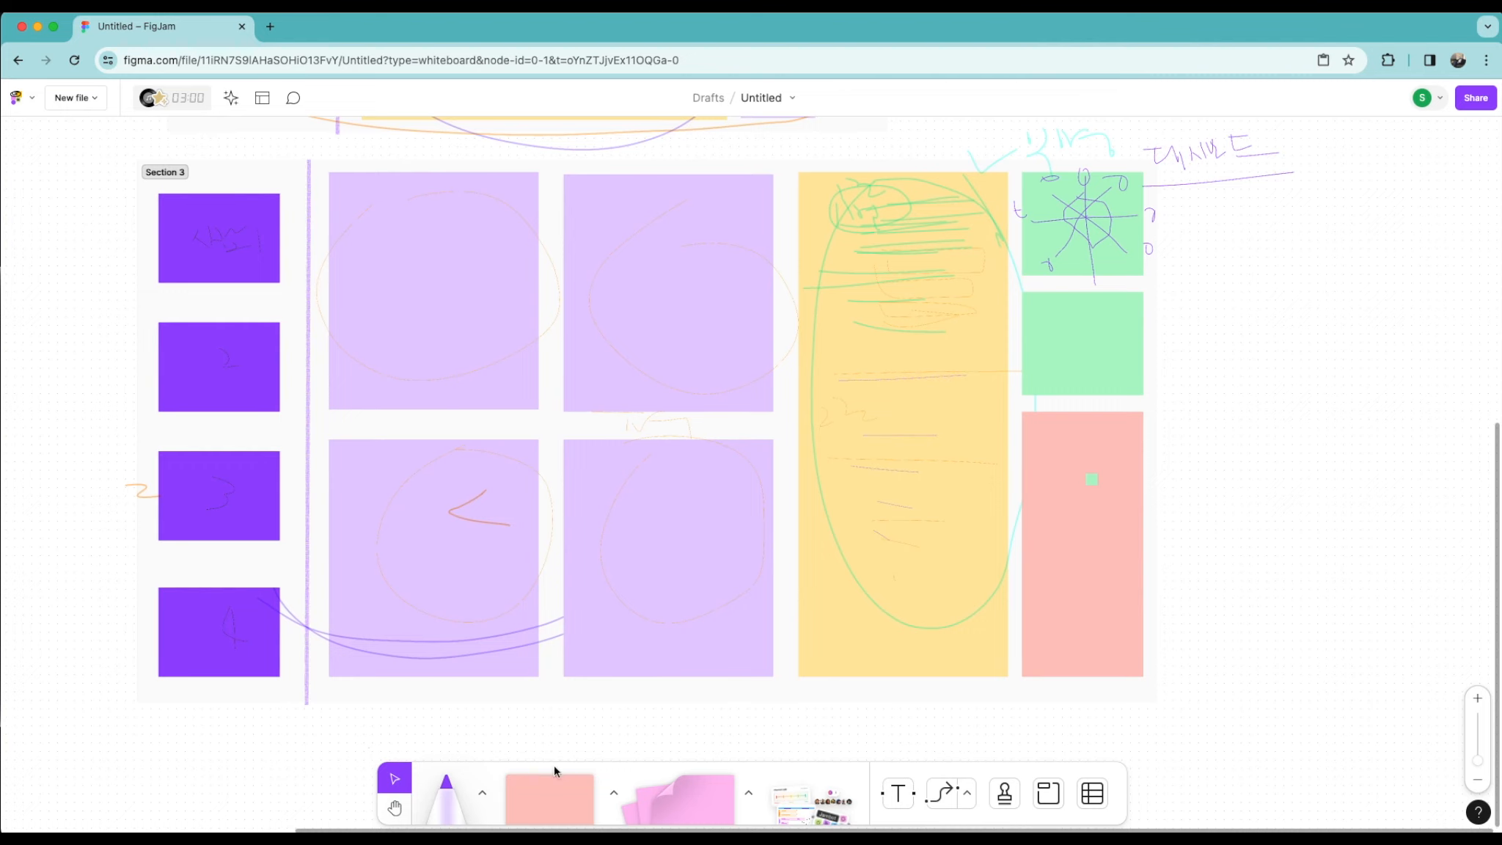
Step: With the thick black pen, handwrite the stacked labels "facilitator", "instructor" and "teacher" beginning on the light red panel
click(446, 791)
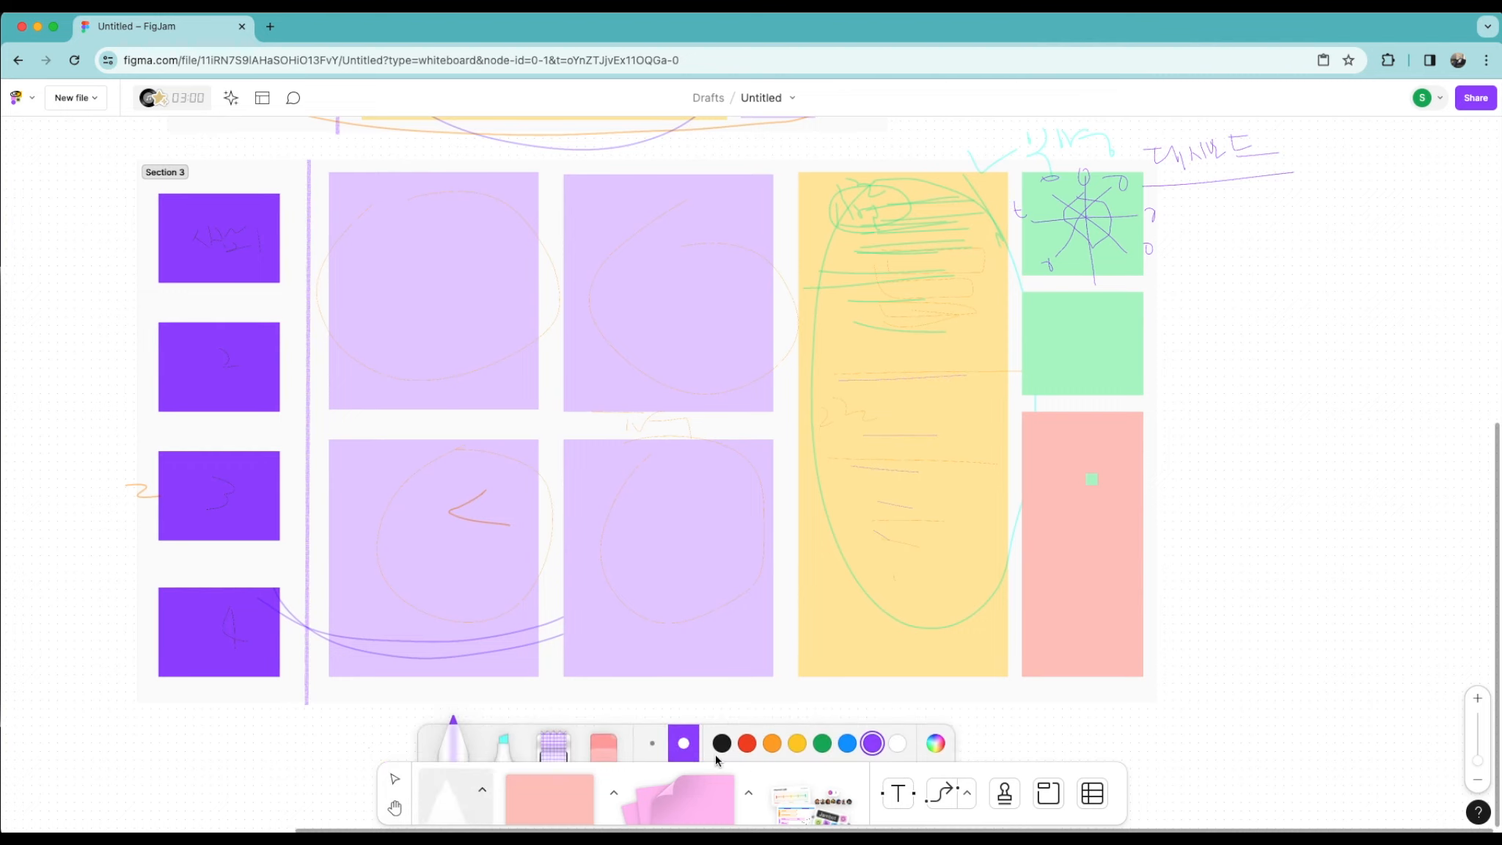
click(721, 743)
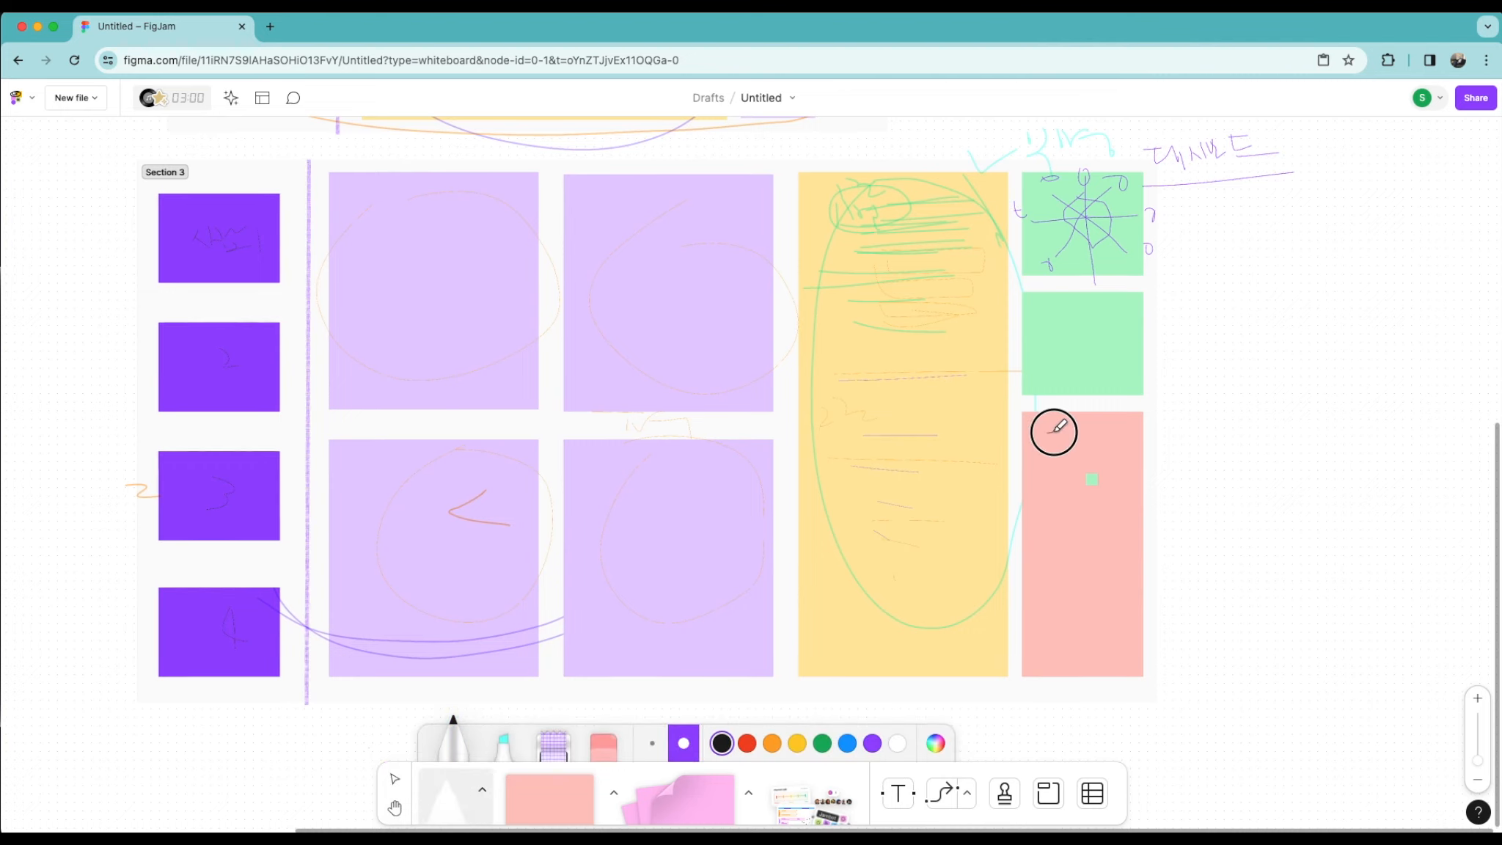
mouse_move(1061, 419)
mouse_down()
mouse_move(1041, 460)
mouse_move(1106, 440)
mouse_move(1125, 450)
mouse_move(1128, 434)
mouse_move(1141, 450)
mouse_move(1149, 421)
mouse_move(1131, 435)
mouse_move(1235, 418)
mouse_move(1051, 466)
mouse_move(1163, 472)
mouse_move(1157, 492)
mouse_move(1192, 478)
mouse_move(1202, 449)
mouse_move(1182, 461)
mouse_move(1333, 453)
mouse_move(1139, 496)
mouse_up()
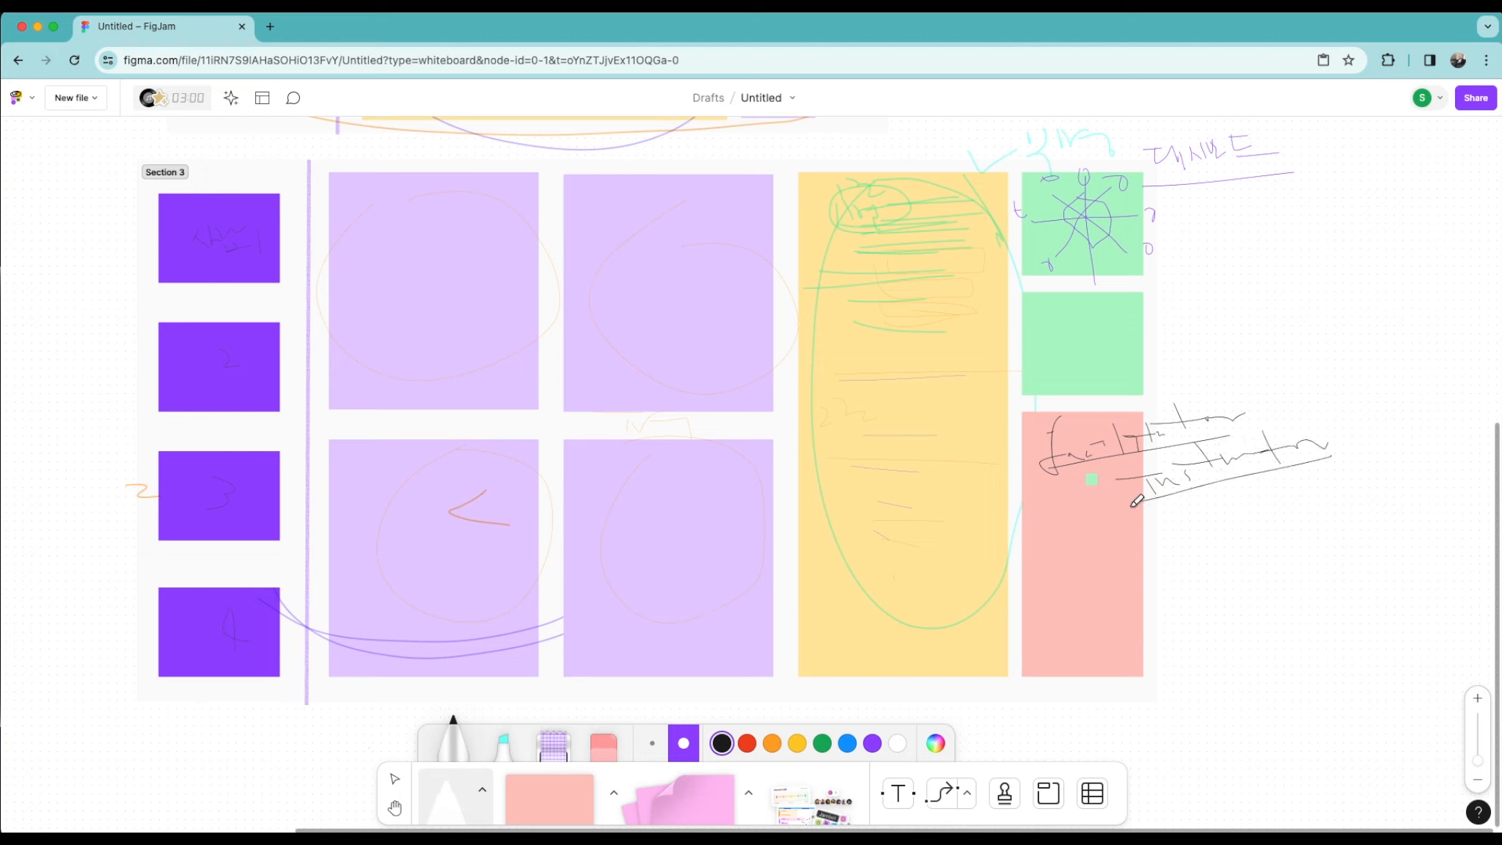
drag(1220, 520, 1308, 498)
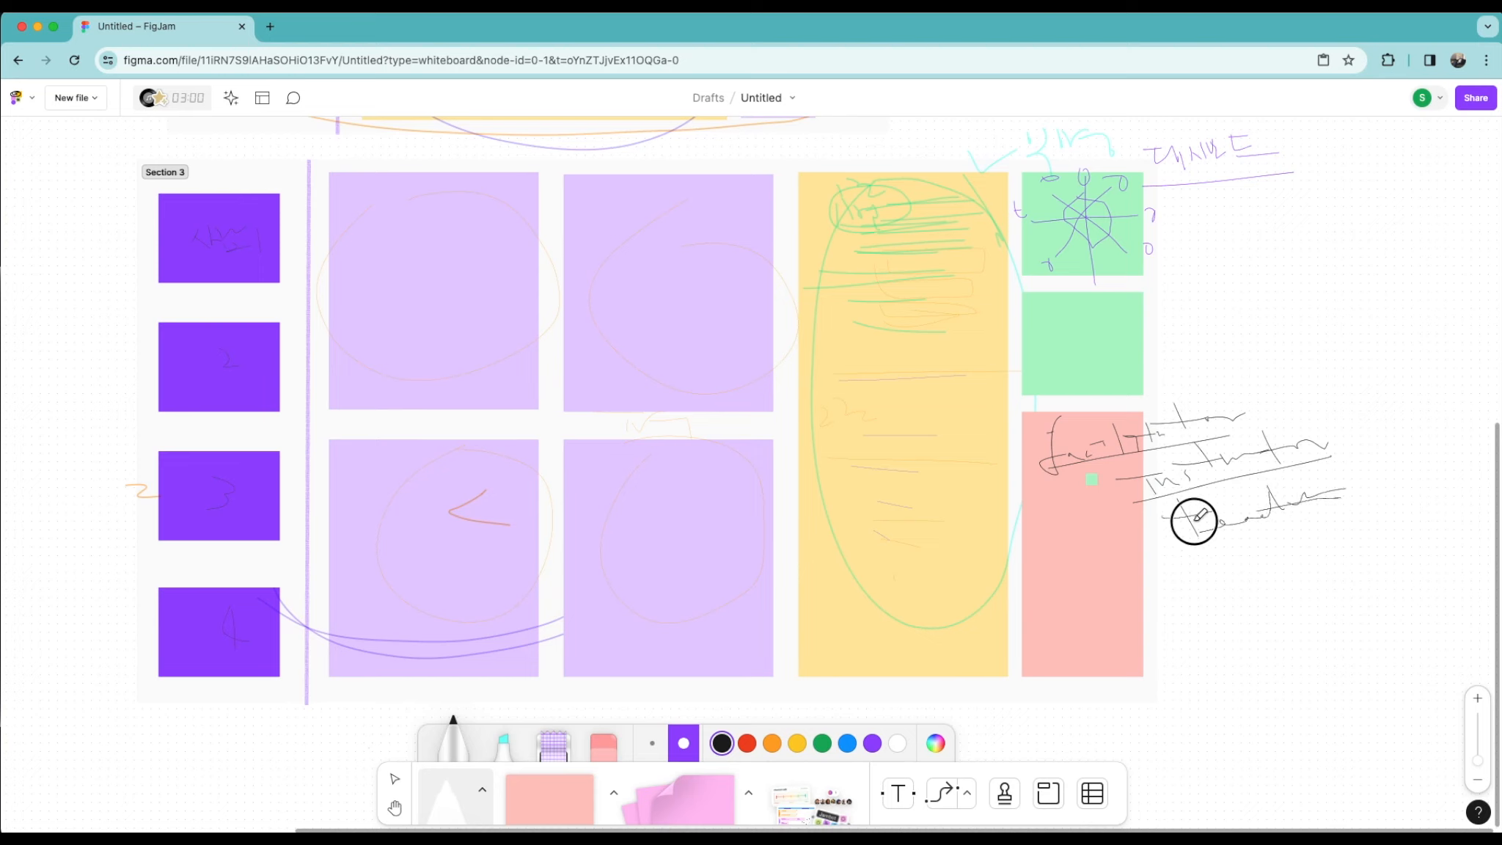
Step: Outline the light red panel with repeated black loops and draw an arrow toward a circled handwritten label beside it
mouse_move(1095, 618)
mouse_down()
mouse_move(1060, 429)
mouse_move(1197, 597)
mouse_move(1033, 594)
mouse_move(1116, 445)
mouse_up()
mouse_move(1045, 552)
mouse_down()
mouse_move(1191, 506)
mouse_move(1056, 536)
mouse_move(1144, 414)
mouse_up()
mouse_move(1112, 574)
mouse_down()
mouse_move(1256, 610)
mouse_move(1245, 631)
mouse_move(1275, 564)
mouse_move(1275, 580)
mouse_move(1293, 556)
mouse_move(1364, 557)
mouse_move(1210, 579)
mouse_move(1374, 553)
mouse_move(1034, 499)
mouse_move(1198, 512)
mouse_move(1070, 665)
mouse_move(1078, 411)
mouse_move(1149, 595)
mouse_up()
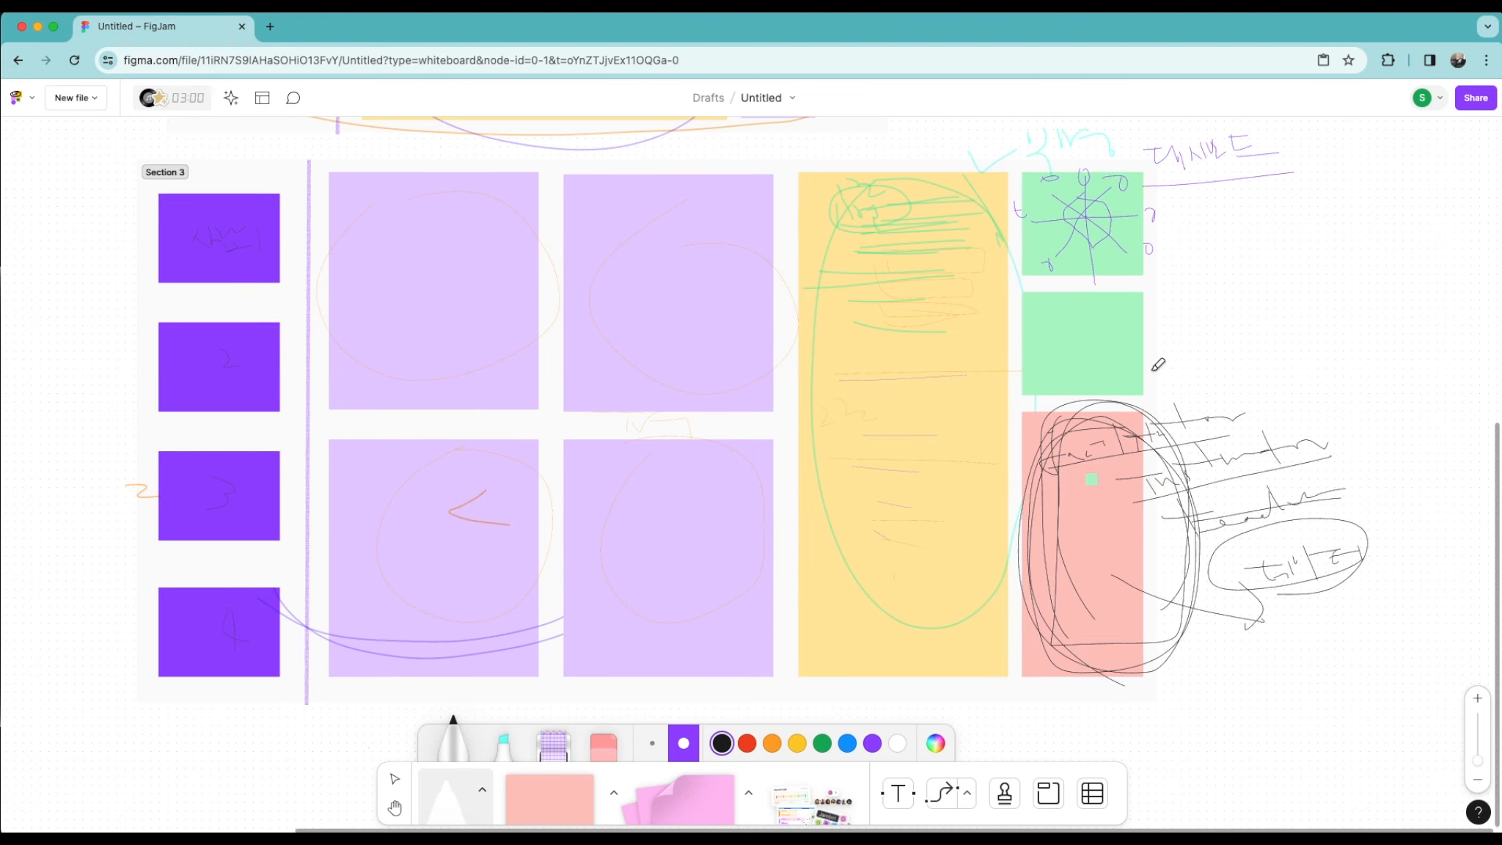
Step: Draw a check mark at the corner of Section 2 and handwrite two words above its yellow panel
scroll(865, 358, up, 10)
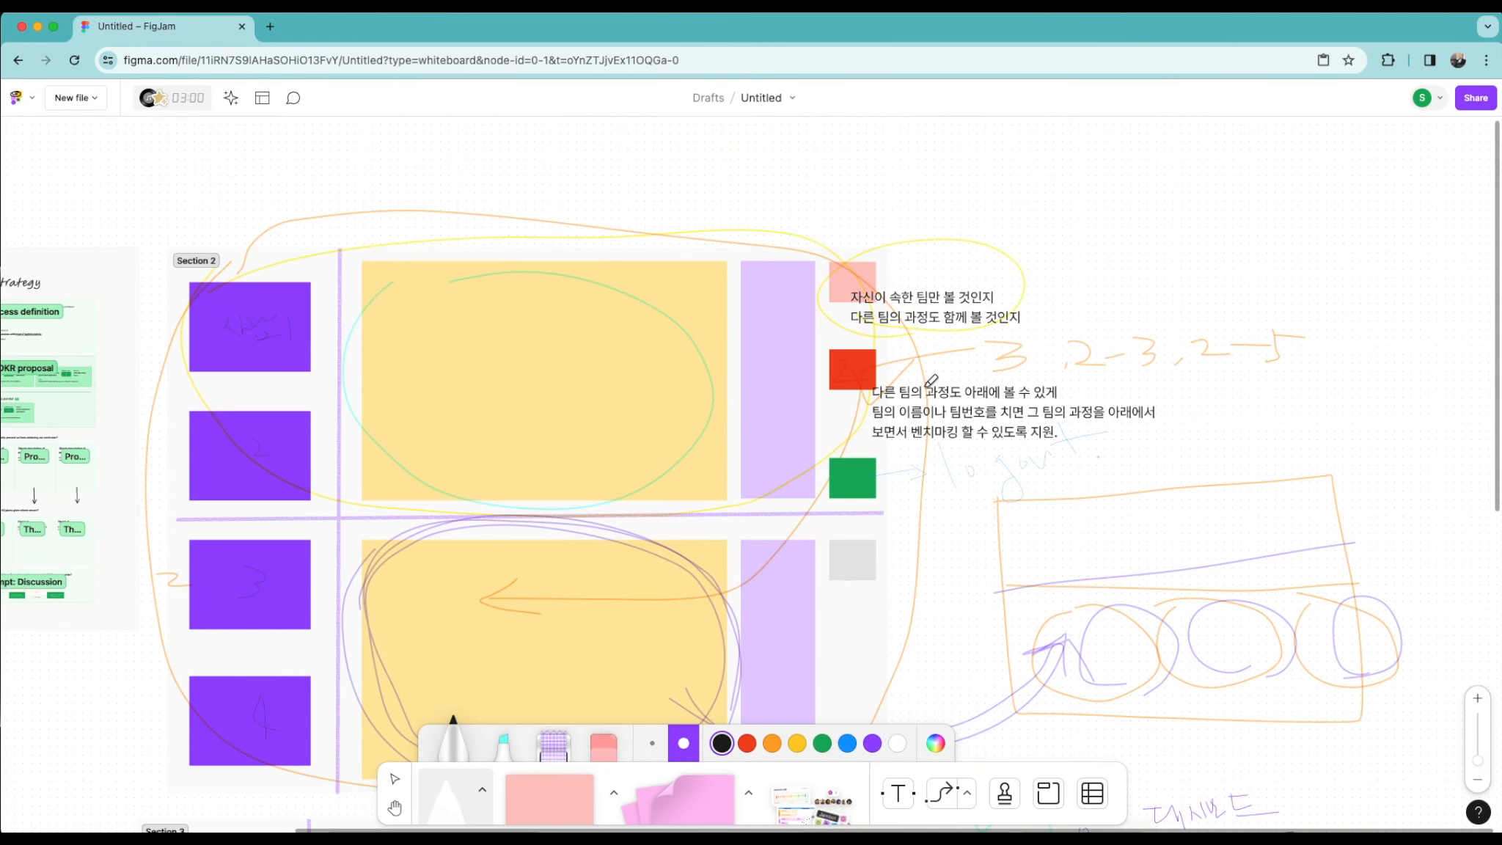
scroll(953, 373, down, 2)
scroll(957, 374, down, 8)
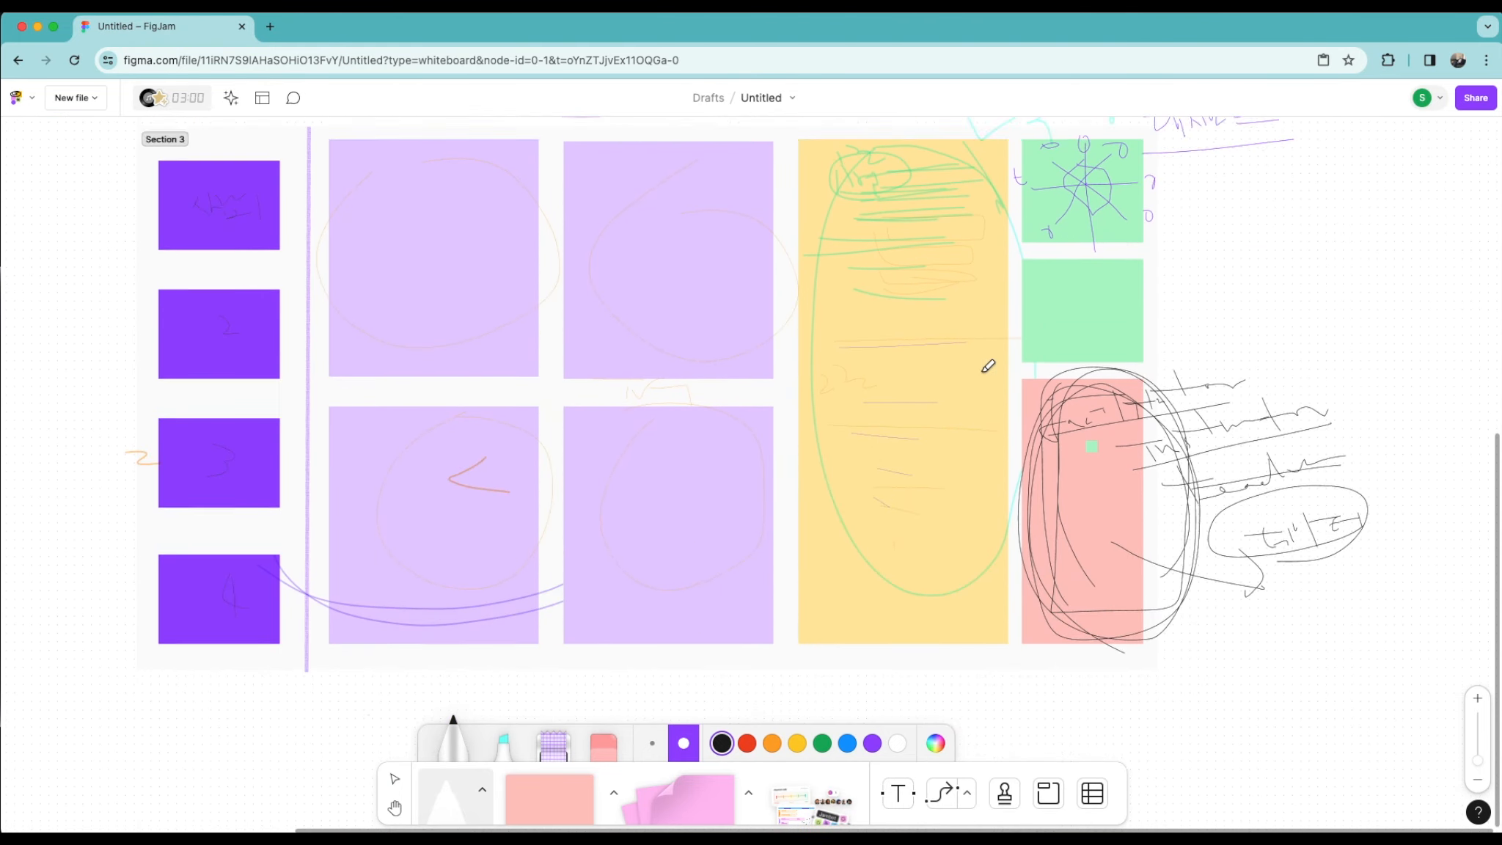
scroll(953, 363, up, 7)
scroll(924, 350, up, 3)
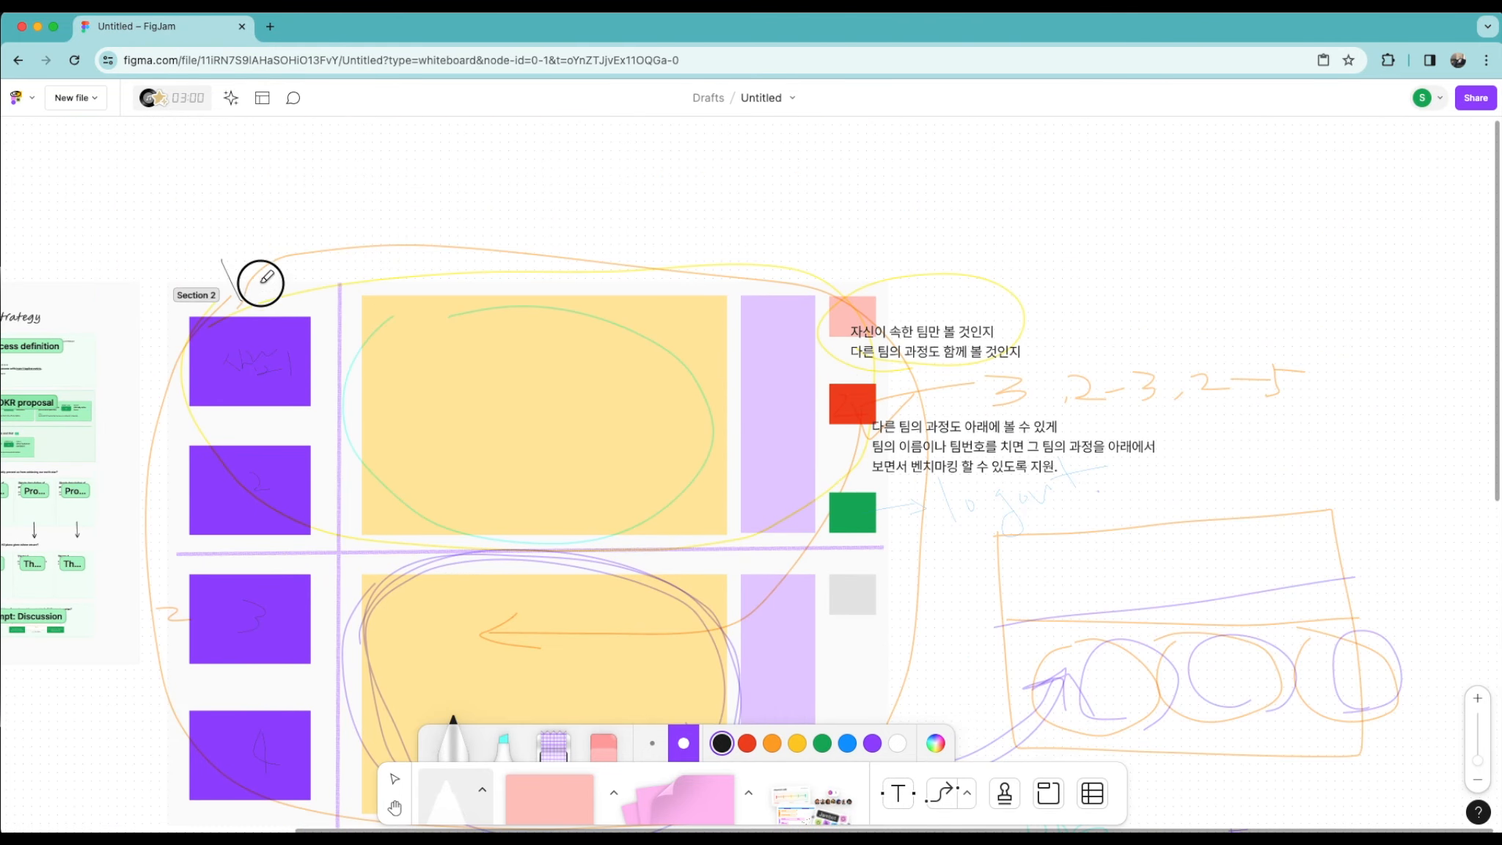
mouse_move(360, 210)
mouse_down()
mouse_move(395, 255)
mouse_move(432, 249)
mouse_move(433, 272)
mouse_move(421, 256)
mouse_move(463, 266)
mouse_up()
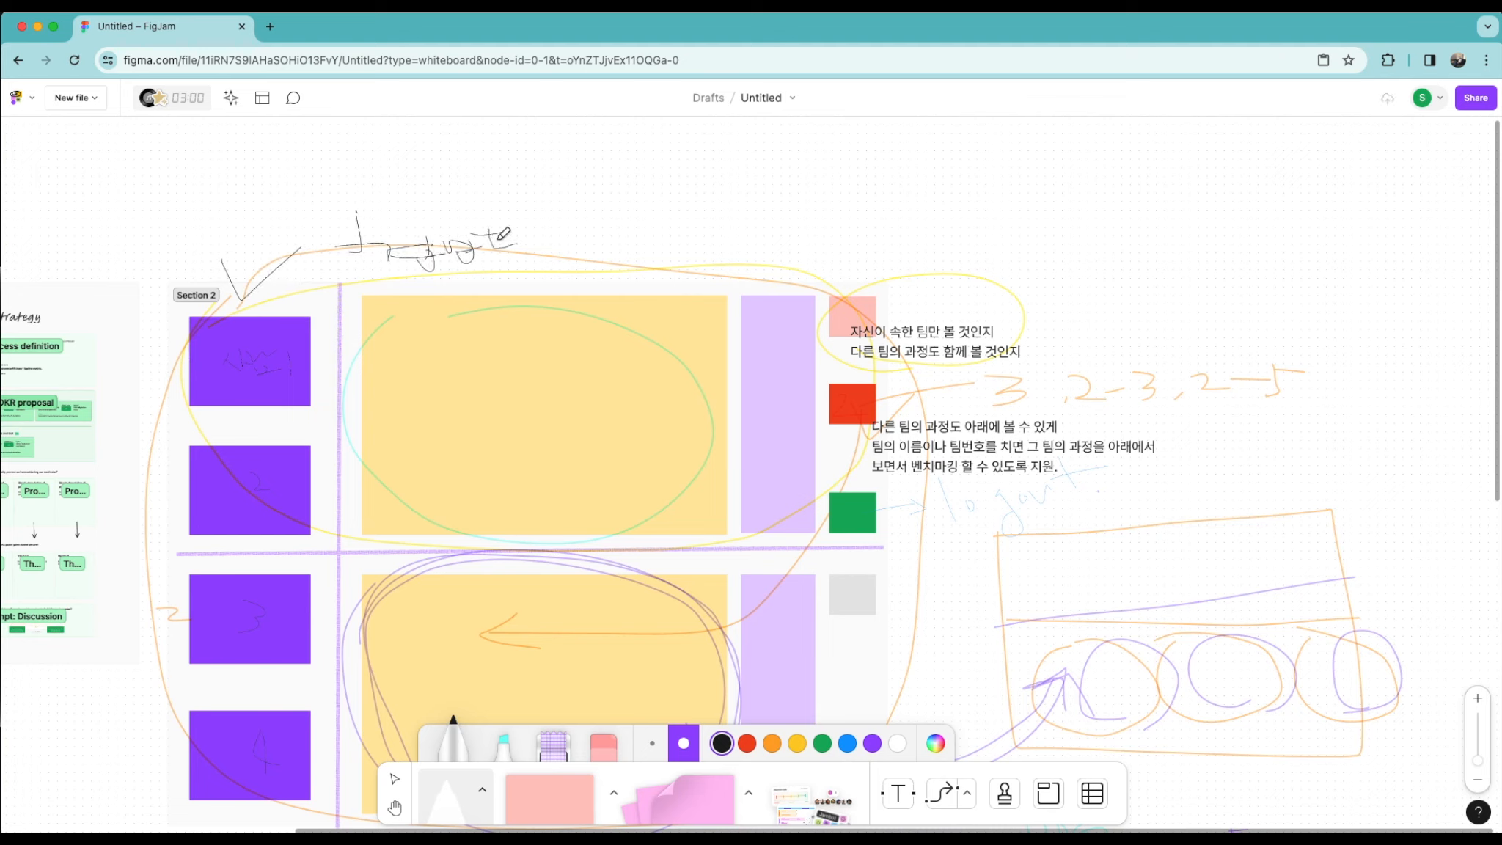
mouse_move(628, 212)
mouse_down()
mouse_move(610, 252)
mouse_move(649, 256)
mouse_move(679, 217)
mouse_move(682, 259)
mouse_move(714, 217)
mouse_move(743, 260)
mouse_up()
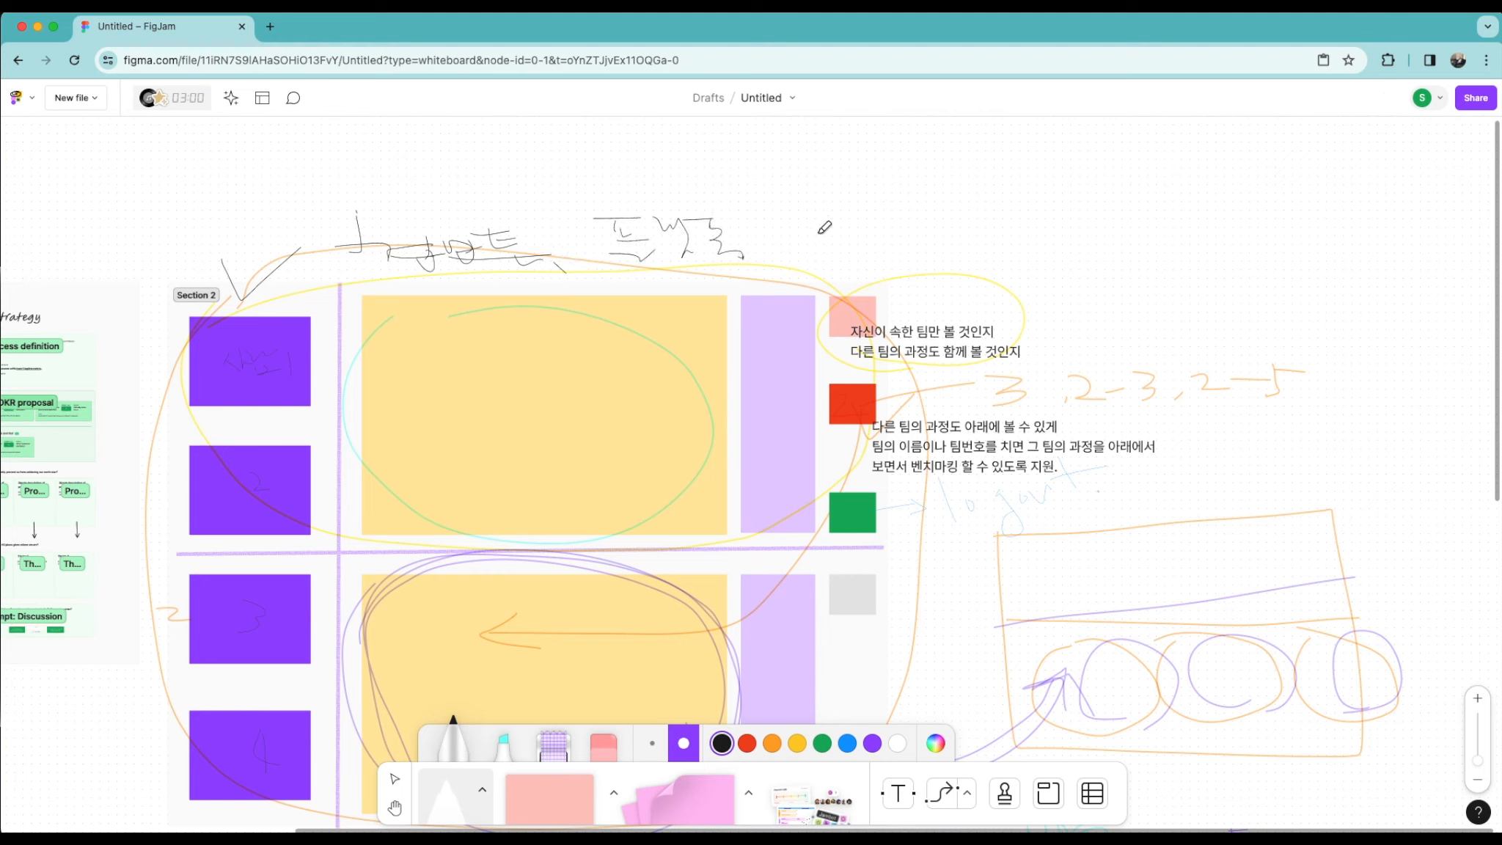
Step: Handwrite an underlined word with an arrow above Section 2's typed notes and add "CS education" beneath the arrow
mouse_move(851, 193)
mouse_down()
mouse_move(872, 245)
mouse_move(1041, 237)
mouse_up()
mouse_move(875, 266)
mouse_down()
mouse_move(1132, 256)
mouse_move(1087, 238)
mouse_move(1122, 226)
mouse_up()
drag(1078, 332, 1072, 335)
mouse_move(1101, 288)
mouse_down()
mouse_move(1101, 341)
mouse_move(1298, 292)
mouse_up()
mouse_move(1309, 233)
mouse_down()
mouse_move(1325, 258)
mouse_move(1426, 238)
mouse_up()
drag(1349, 279, 1143, 330)
Step: Circle the upper yellow panel of Section 2 and handwrite two lines of text inside it, underlining the second
scroll(631, 437, down, 2)
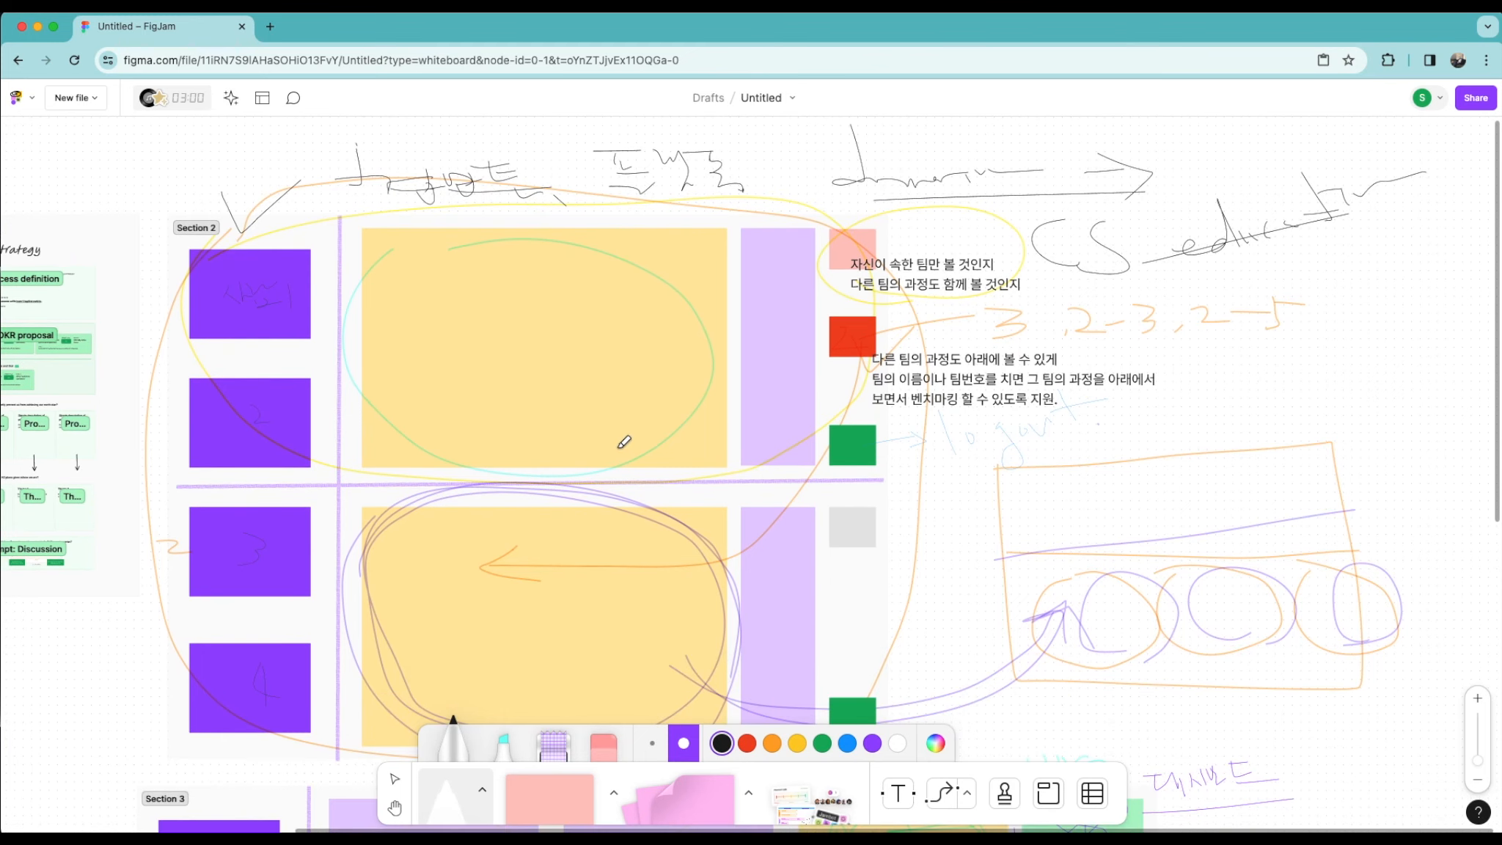
mouse_move(471, 456)
mouse_down()
mouse_move(698, 415)
mouse_move(637, 258)
mouse_move(364, 287)
mouse_move(513, 438)
mouse_up()
mouse_move(459, 319)
mouse_down()
mouse_move(525, 339)
mouse_move(525, 308)
mouse_move(567, 320)
mouse_move(631, 283)
mouse_move(661, 318)
mouse_move(711, 306)
mouse_up()
mouse_move(450, 359)
mouse_down()
mouse_move(472, 406)
mouse_move(517, 403)
mouse_move(588, 365)
mouse_move(629, 369)
mouse_move(652, 350)
mouse_move(687, 353)
mouse_up()
drag(451, 440, 745, 390)
Step: Handwrite two short lines in the lower yellow panel and loop the upper yellow panel and the first two team boxes
mouse_move(432, 552)
mouse_down()
mouse_move(465, 557)
mouse_move(471, 592)
mouse_move(489, 569)
mouse_move(539, 570)
mouse_up()
mouse_move(439, 587)
mouse_down()
mouse_move(473, 591)
mouse_move(459, 637)
mouse_move(637, 600)
mouse_up()
mouse_move(652, 477)
mouse_down()
mouse_move(606, 480)
mouse_move(365, 291)
mouse_move(650, 216)
mouse_move(748, 326)
mouse_move(625, 436)
mouse_move(377, 423)
mouse_move(444, 231)
mouse_move(661, 286)
mouse_move(638, 457)
mouse_move(585, 447)
mouse_up()
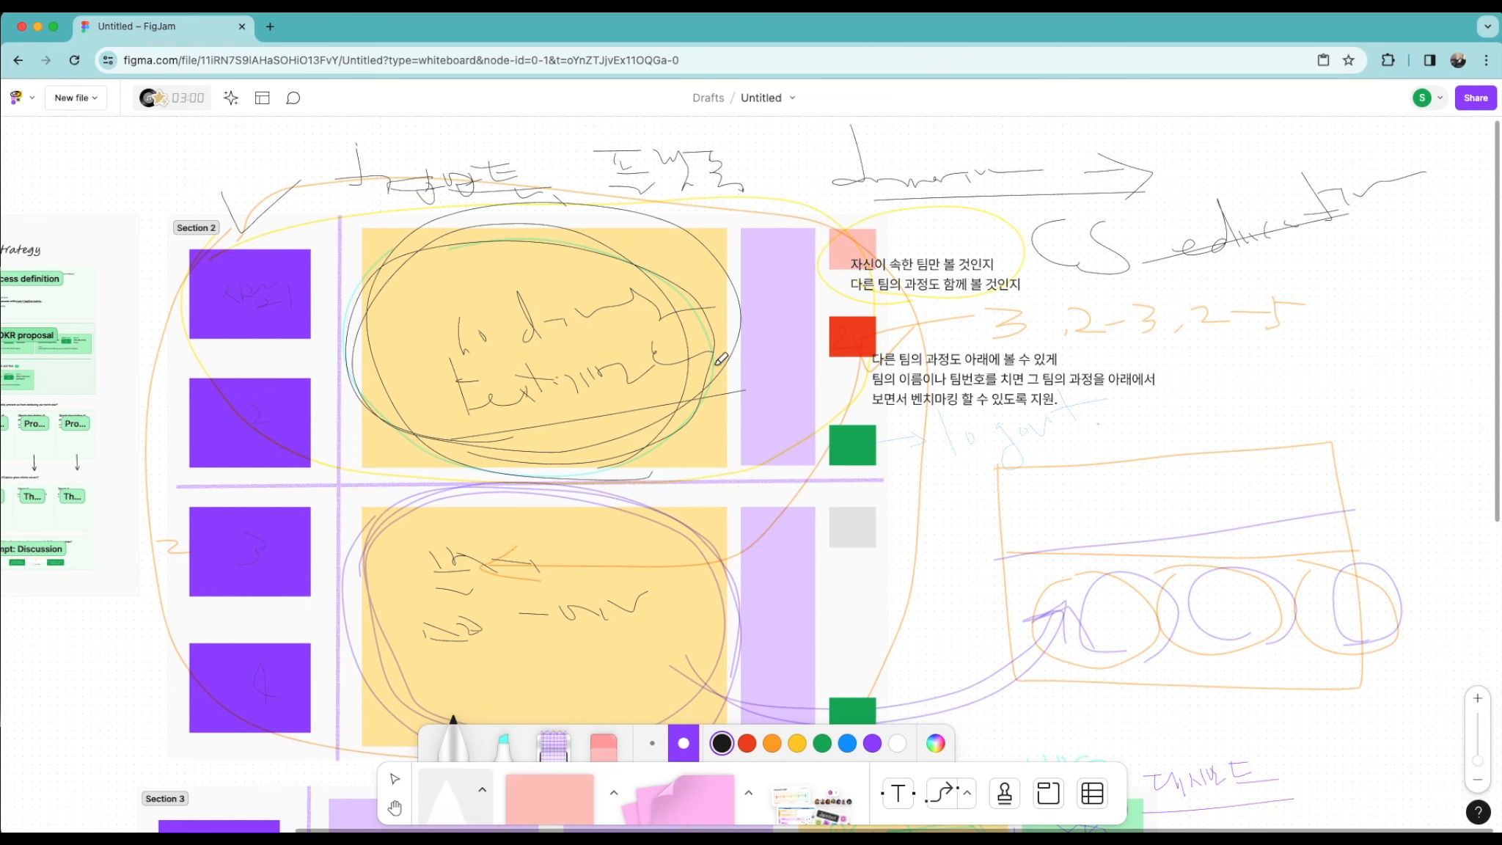
mouse_move(334, 437)
mouse_down()
mouse_move(332, 242)
mouse_move(352, 462)
mouse_up()
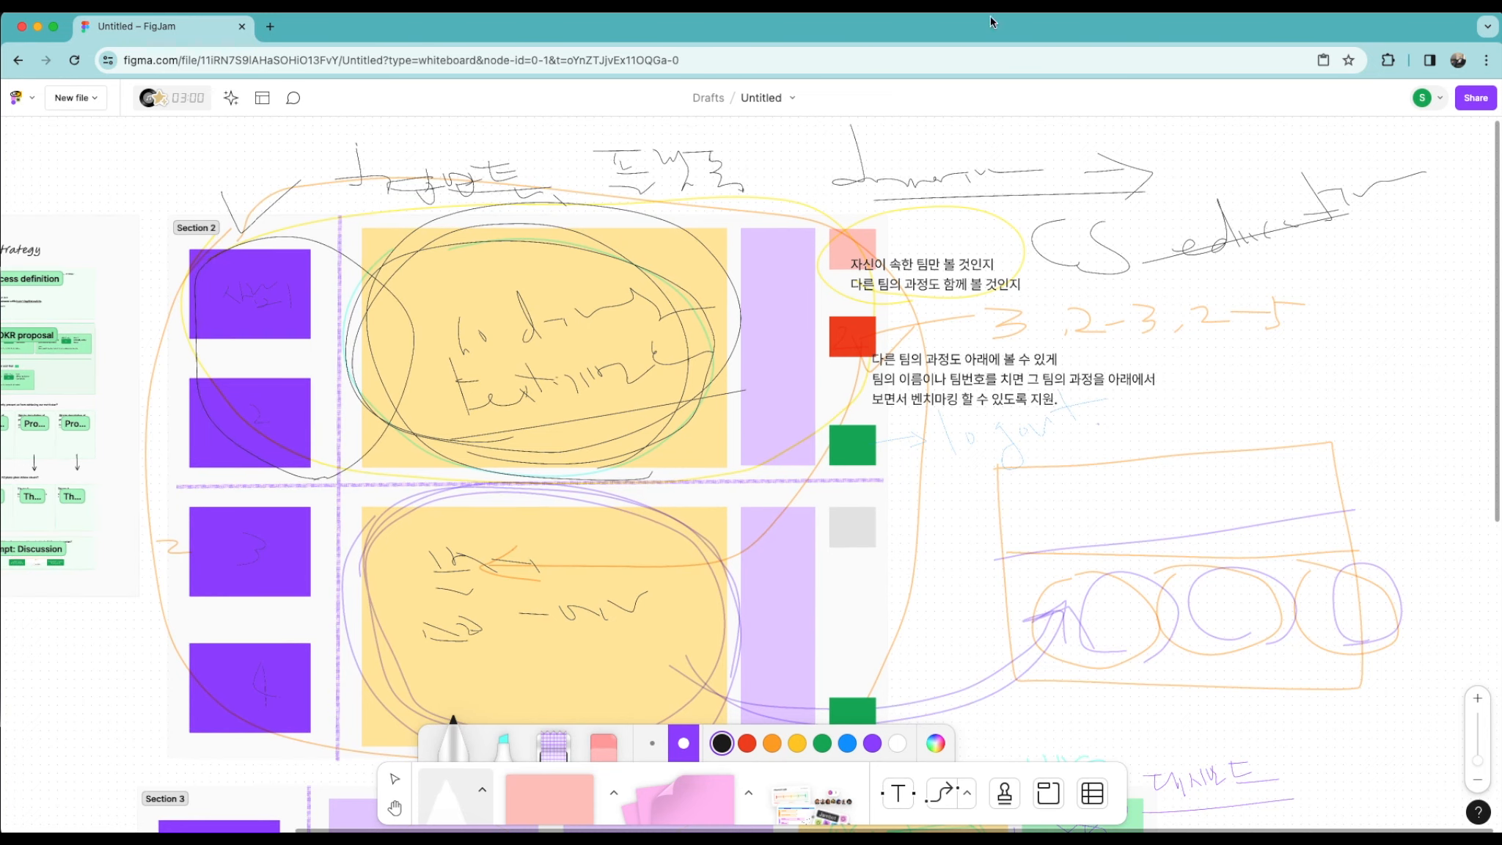
Step: Add a small handwritten word above the arrow over Section 2's notes and a longer word at its tip
drag(963, 125, 1032, 142)
mouse_move(1157, 149)
mouse_down()
mouse_move(1175, 194)
mouse_move(1188, 171)
mouse_move(1250, 152)
mouse_move(1267, 183)
mouse_move(1272, 150)
mouse_move(1313, 142)
mouse_move(1331, 179)
mouse_move(1360, 141)
mouse_move(1434, 134)
mouse_up()
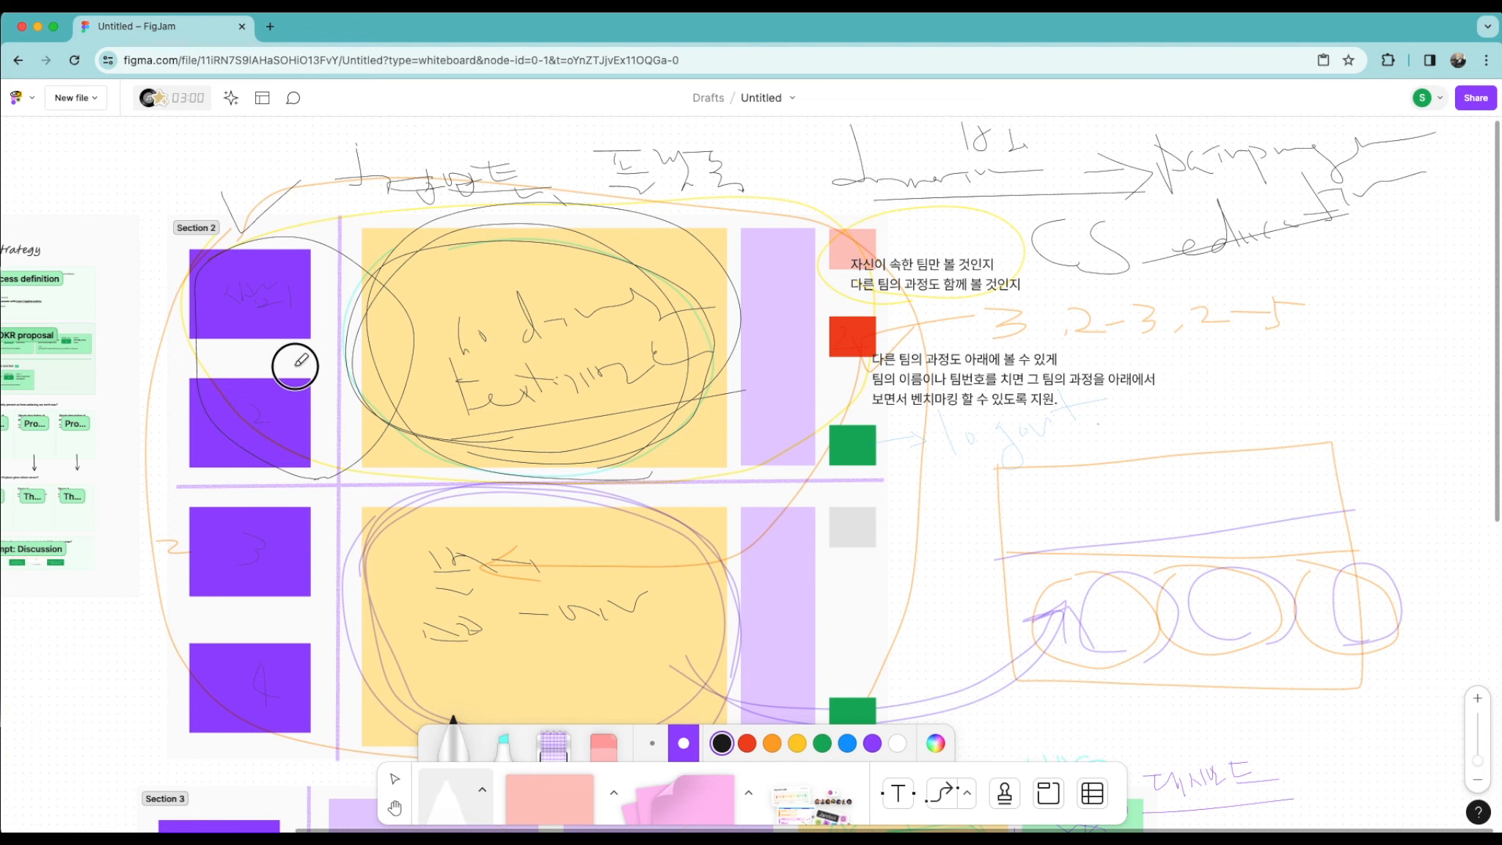
Step: Draw arrows between the first two team boxes, handwrite "turn-taking" beside the typed notes, and loop the upper yellow panel
drag(296, 364, 308, 373)
mouse_move(1142, 405)
mouse_down()
mouse_move(1173, 426)
mouse_move(1173, 407)
mouse_move(1243, 418)
mouse_up()
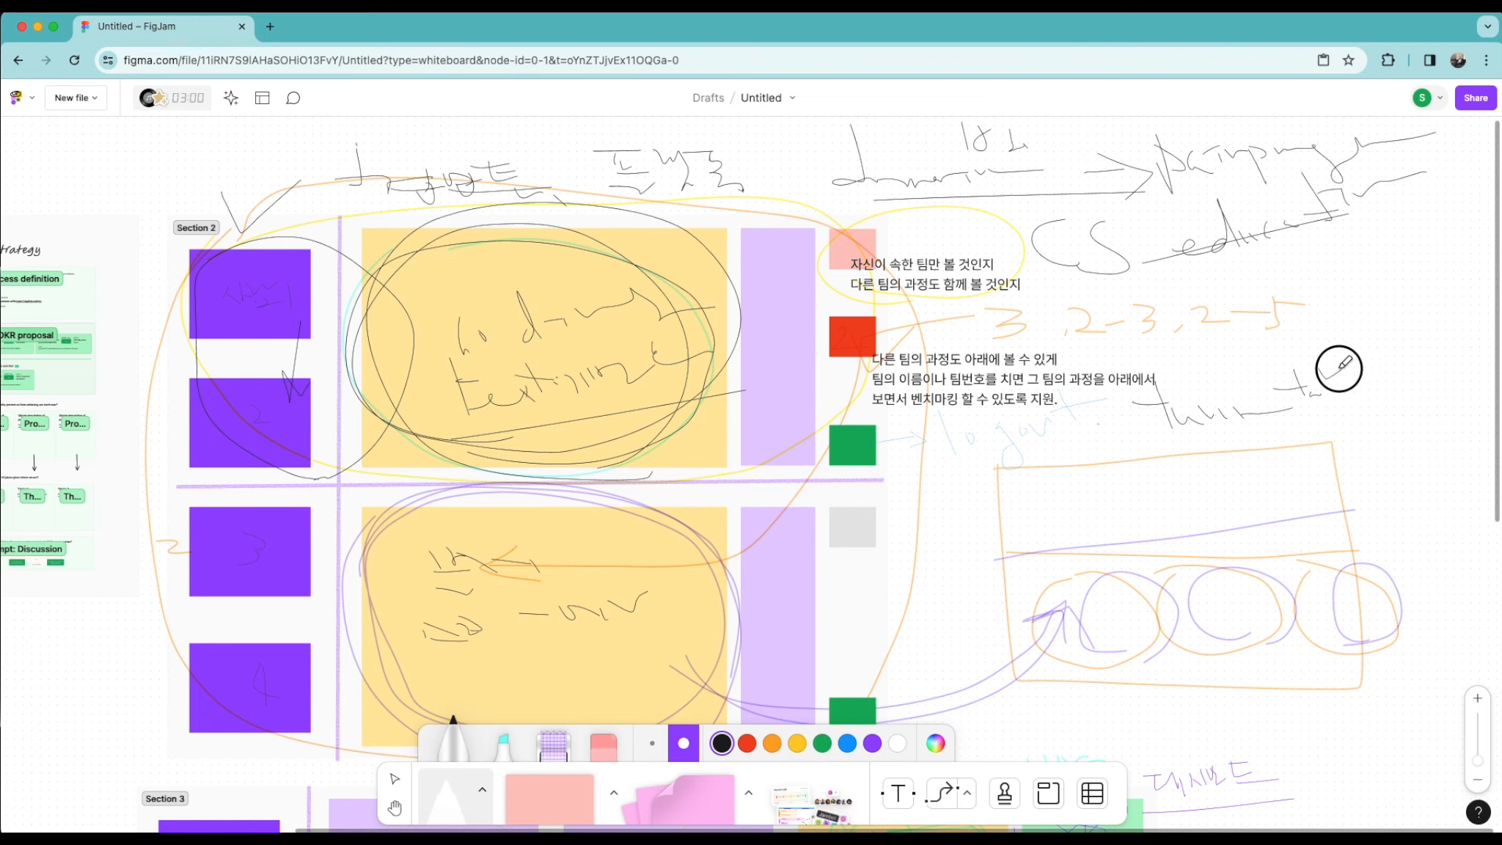
mouse_move(1339, 368)
mouse_down()
mouse_move(1365, 384)
mouse_move(1397, 366)
mouse_move(1427, 411)
mouse_up()
mouse_move(243, 353)
mouse_down()
mouse_move(245, 374)
mouse_move(261, 359)
mouse_move(395, 496)
mouse_move(325, 325)
mouse_move(498, 492)
mouse_up()
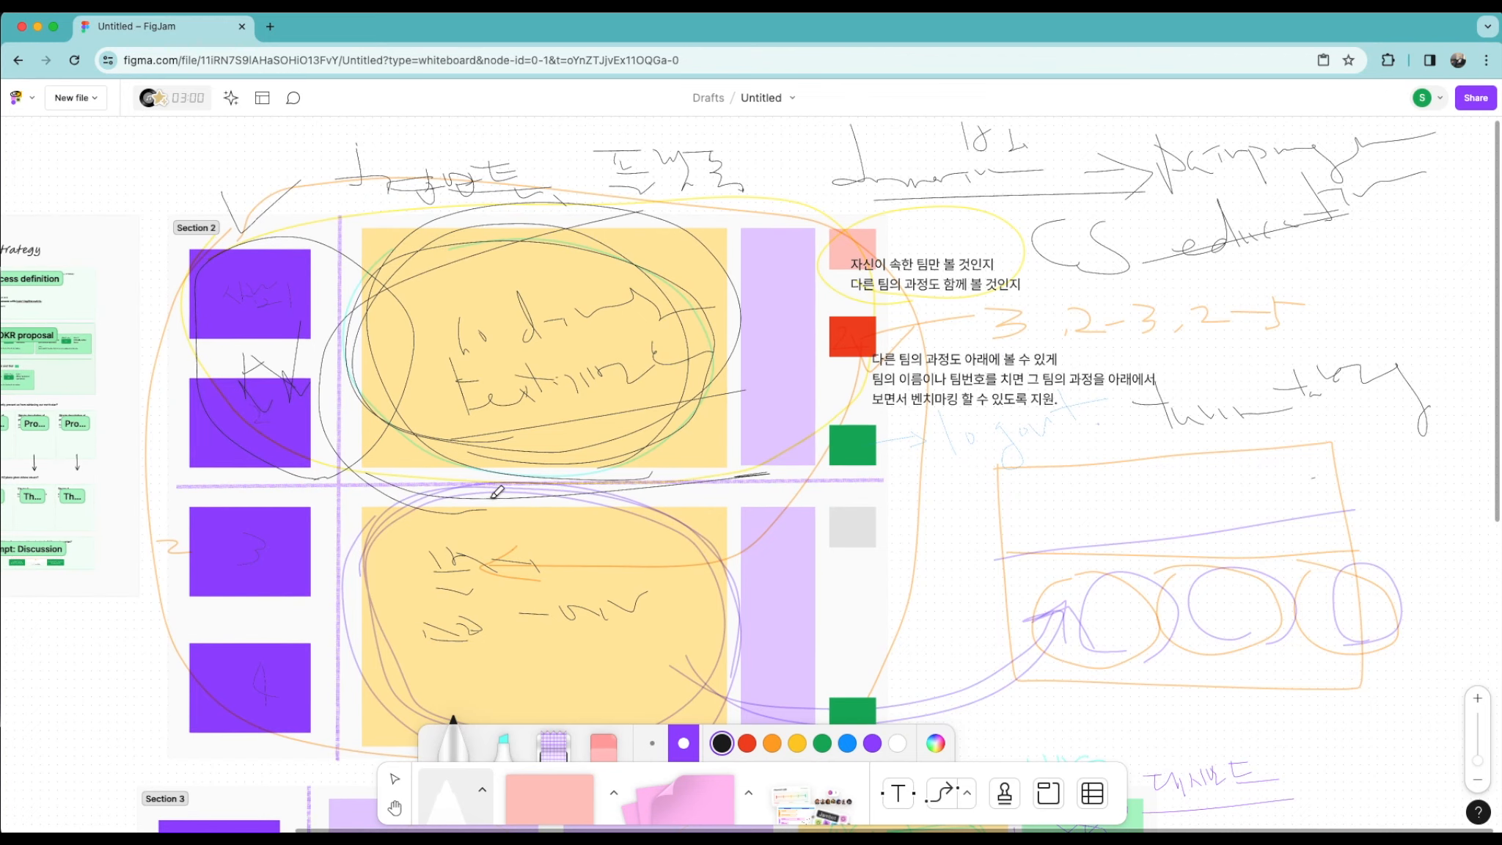
Step: Begin a handwritten line beside the orange wireframe and number the two light purple strips in Section 2 as 1 and 2
scroll(770, 501, down, 1)
mouse_move(982, 492)
mouse_down()
mouse_move(972, 562)
mouse_move(1005, 537)
mouse_up()
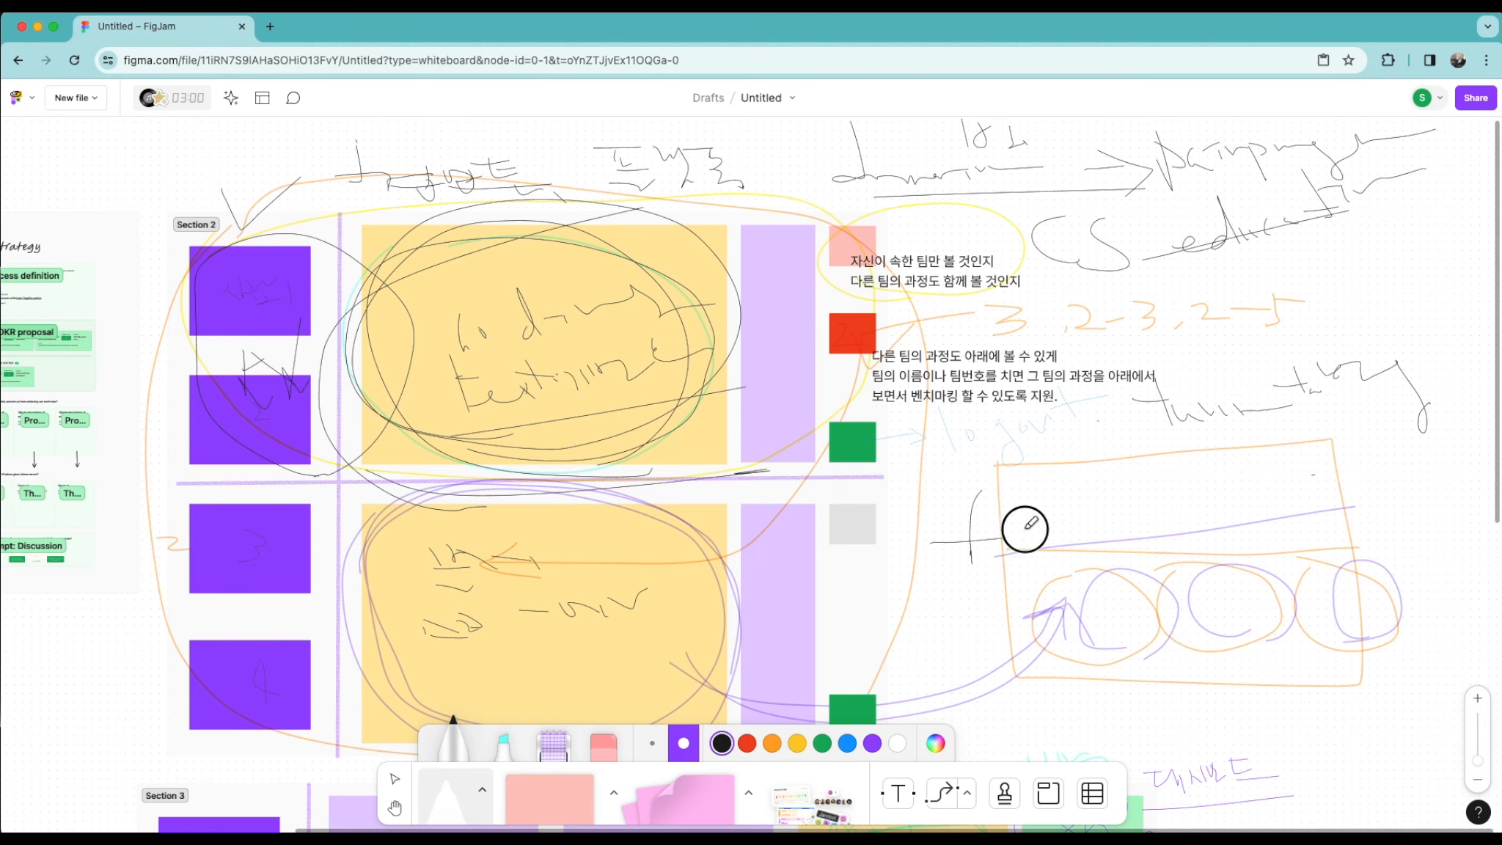
drag(773, 269, 778, 314)
drag(754, 494, 820, 534)
Step: Continue the handwritten line across the orange wireframe with "Zoom" and a further word
scroll(836, 513, down, 5)
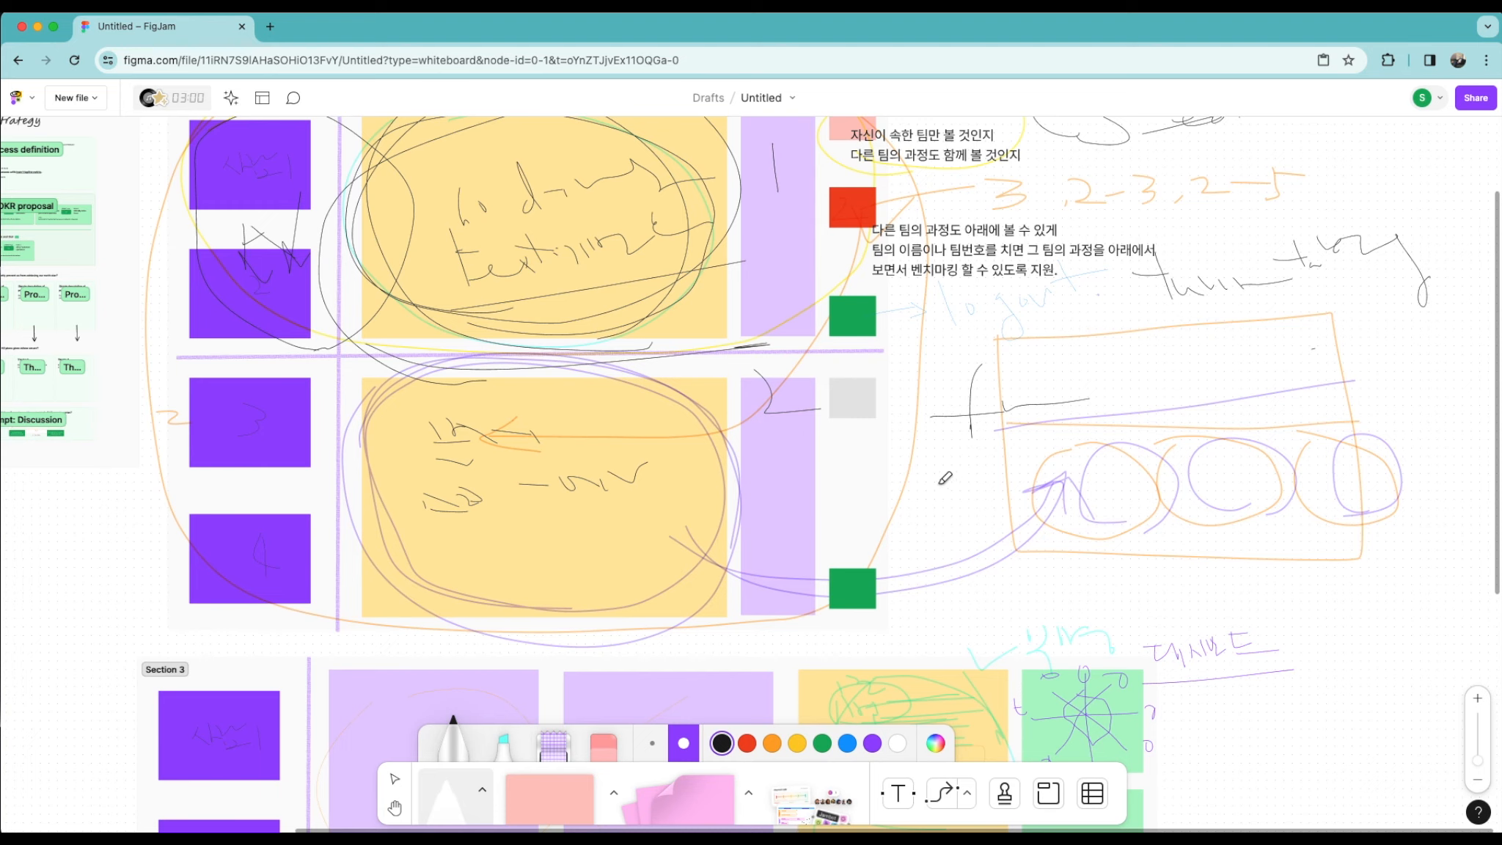
mouse_move(1108, 361)
mouse_down()
mouse_move(1214, 392)
mouse_move(1294, 367)
mouse_up()
drag(1339, 321, 1341, 343)
drag(1361, 350, 1377, 339)
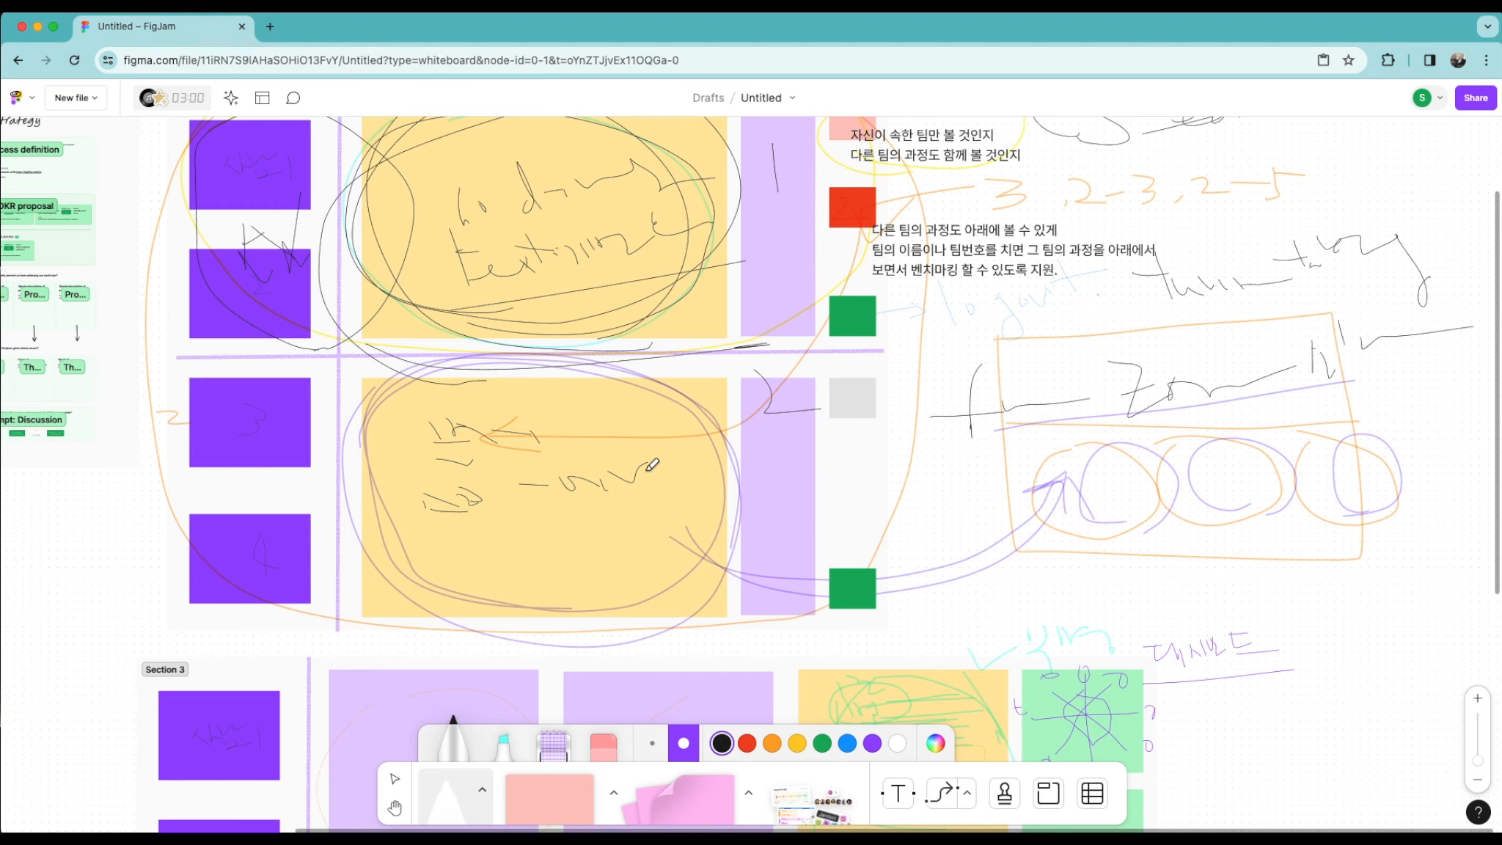
Step: Draw loops around the handwriting in both yellow panels and handwrite another line across the top of the orange wireframe
mouse_move(416, 226)
mouse_down()
mouse_move(724, 174)
mouse_move(440, 209)
mouse_up()
mouse_move(399, 456)
mouse_down()
mouse_move(684, 589)
mouse_move(607, 404)
mouse_up()
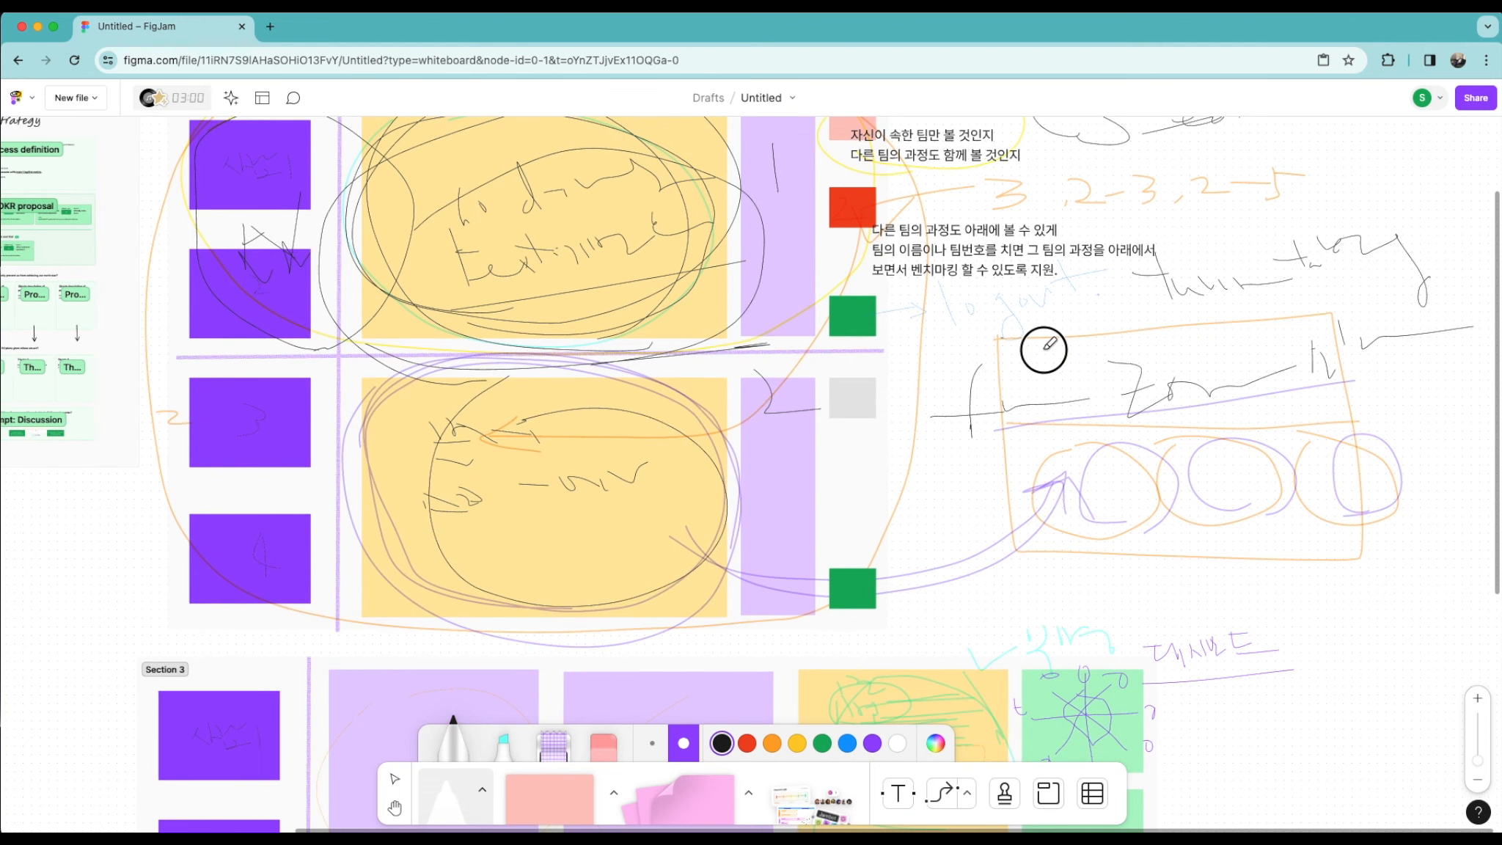
mouse_move(1044, 350)
mouse_down()
mouse_move(1140, 335)
mouse_move(1187, 356)
mouse_move(1201, 322)
mouse_move(1274, 330)
mouse_move(1389, 286)
mouse_up()
Step: Sketch a black frame with tall loops over the wireframe's lower row, then circle the whole wireframe and the "대시보드" label
mouse_move(1005, 440)
mouse_down()
mouse_move(1375, 570)
mouse_move(898, 476)
mouse_up()
drag(1050, 490, 1108, 597)
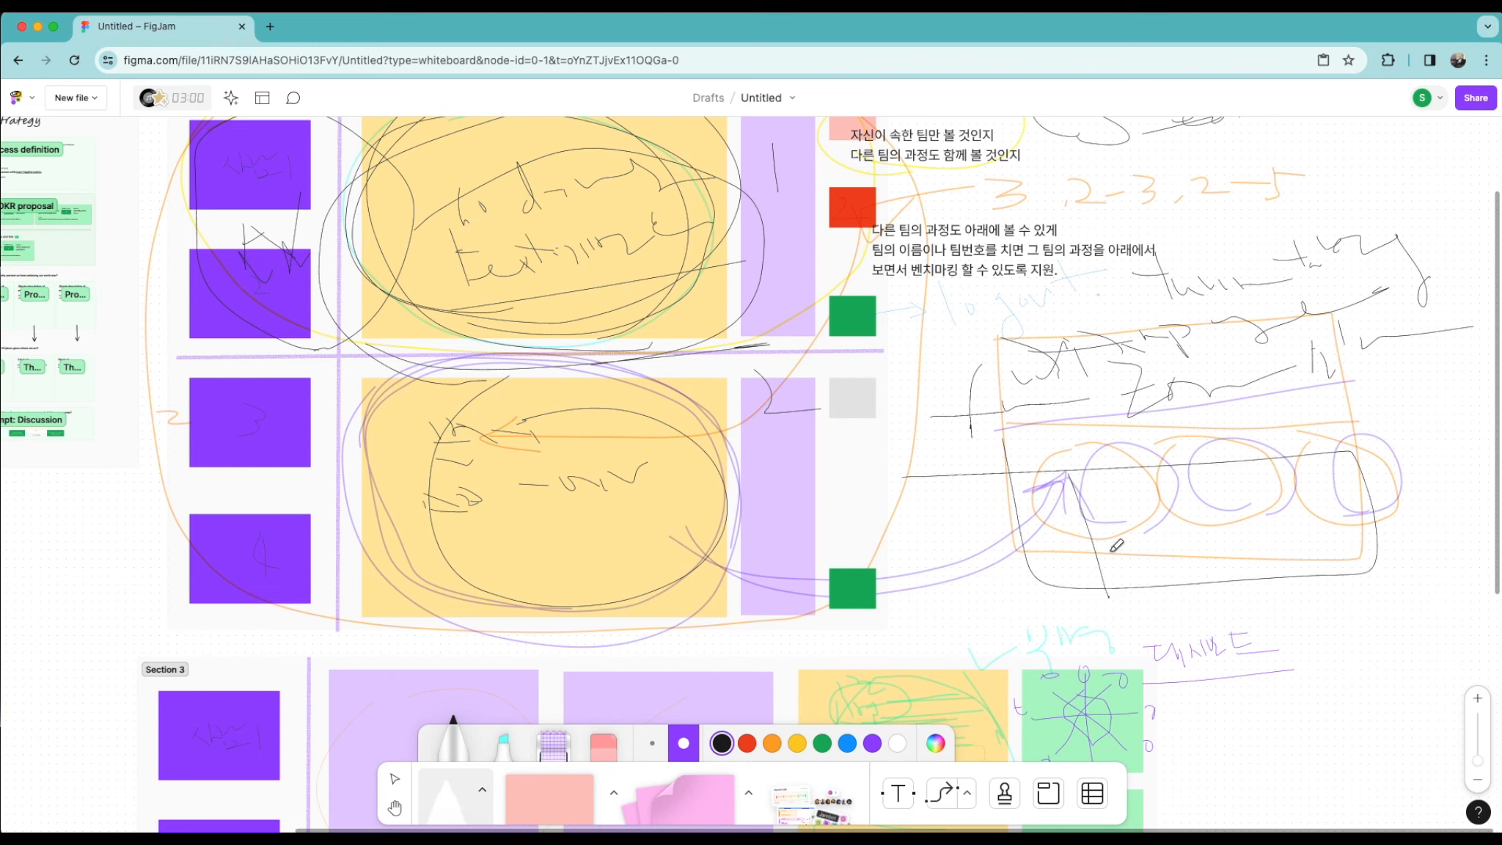
drag(1157, 466, 1216, 603)
mouse_move(1243, 460)
mouse_down()
mouse_move(1292, 580)
mouse_move(1282, 517)
mouse_move(1267, 570)
mouse_move(1116, 469)
mouse_move(1027, 490)
mouse_move(1103, 594)
mouse_move(1193, 617)
mouse_move(1282, 600)
mouse_up()
mouse_move(1241, 676)
mouse_down()
mouse_move(1173, 637)
mouse_move(1167, 685)
mouse_move(1188, 696)
mouse_move(1239, 298)
mouse_move(1214, 627)
mouse_move(1247, 305)
mouse_up()
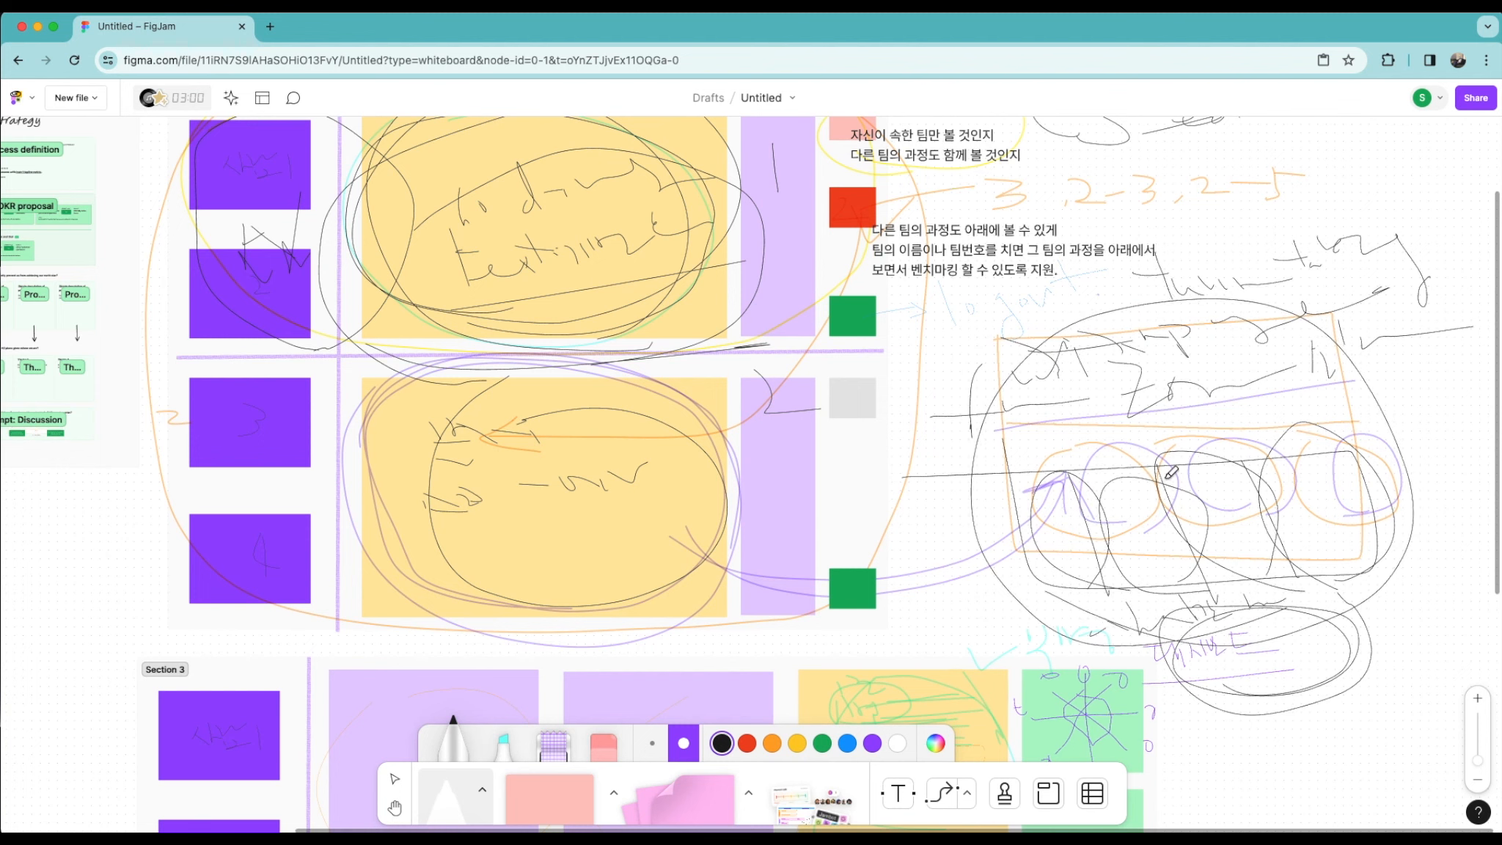
Step: Draw arrows pointing from the wireframe toward Section 2 and retrace the wireframe's inner loops and outer outline
drag(849, 282, 832, 274)
drag(917, 473, 862, 445)
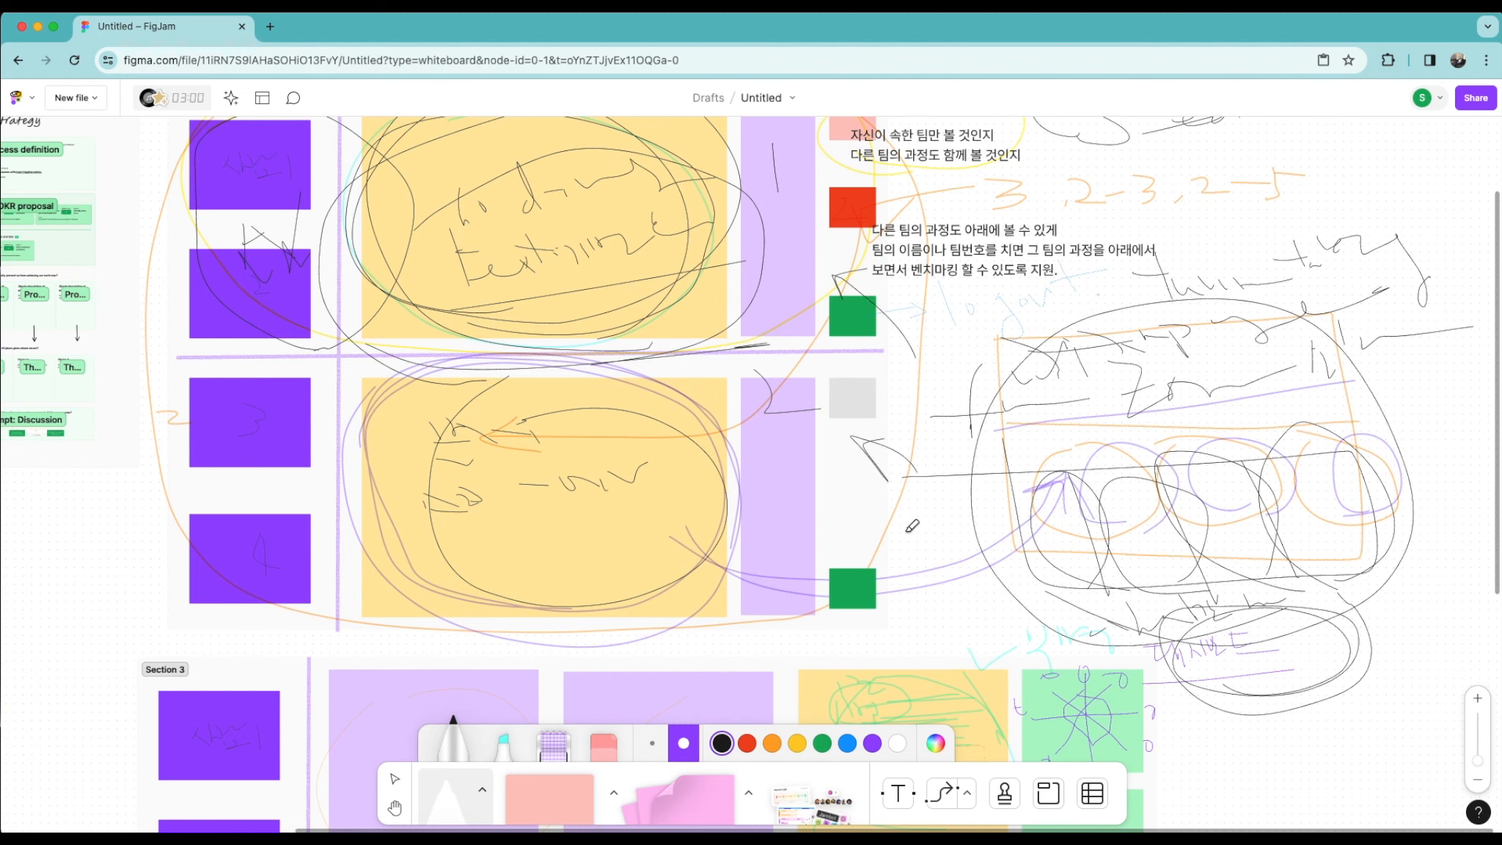
mouse_move(913, 516)
mouse_down()
mouse_move(969, 546)
mouse_move(1046, 506)
mouse_move(1060, 522)
mouse_up()
mouse_move(1077, 572)
mouse_down()
mouse_move(976, 503)
mouse_move(1214, 504)
mouse_move(1193, 576)
mouse_move(1208, 583)
mouse_move(1344, 449)
mouse_move(1250, 590)
mouse_move(1200, 308)
mouse_move(1241, 333)
mouse_up()
mouse_move(960, 308)
mouse_down()
mouse_move(973, 325)
mouse_move(988, 283)
mouse_up()
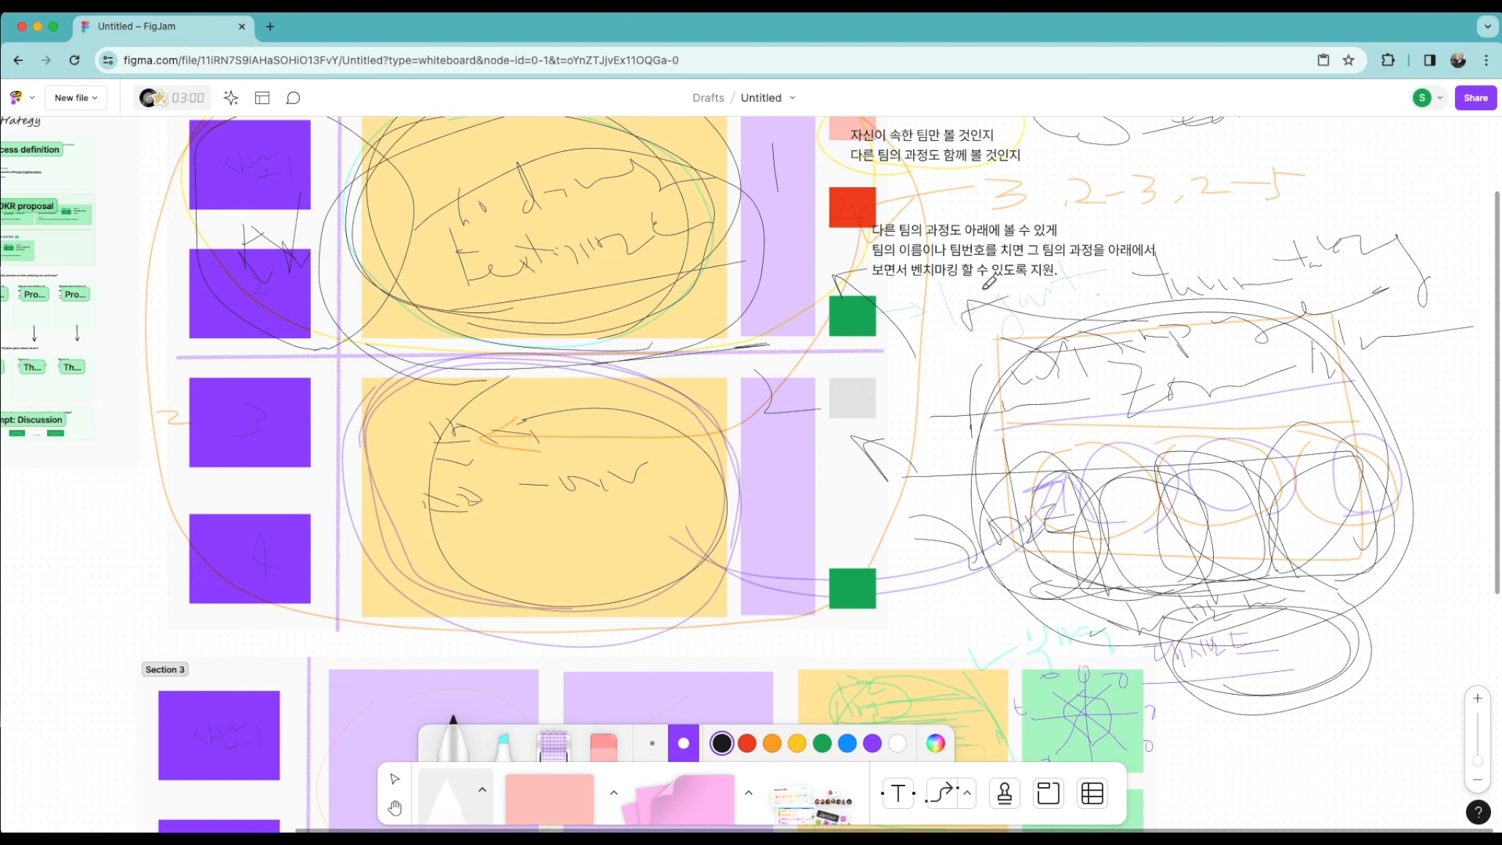
Step: Handwrite a short circled word beside the green rectangles of Section 3
scroll(1246, 513, down, 5)
mouse_move(1199, 508)
mouse_down()
mouse_move(1216, 526)
mouse_move(1250, 502)
mouse_move(1313, 506)
mouse_up()
mouse_move(1231, 568)
mouse_down()
mouse_move(1250, 469)
mouse_move(1259, 570)
mouse_up()
scroll(731, 310, up, 2)
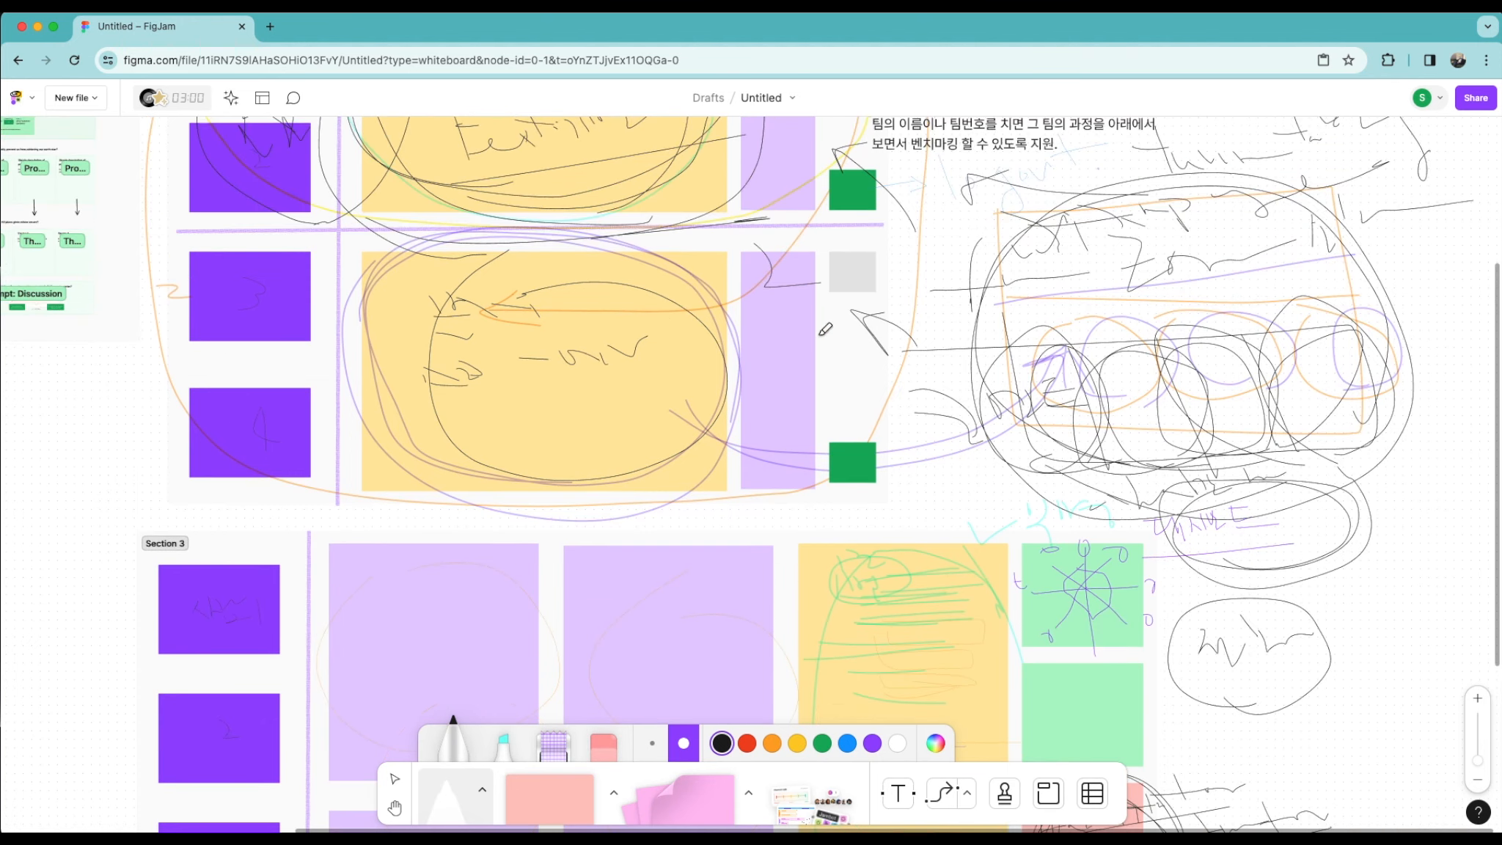
scroll(630, 293, up, 4)
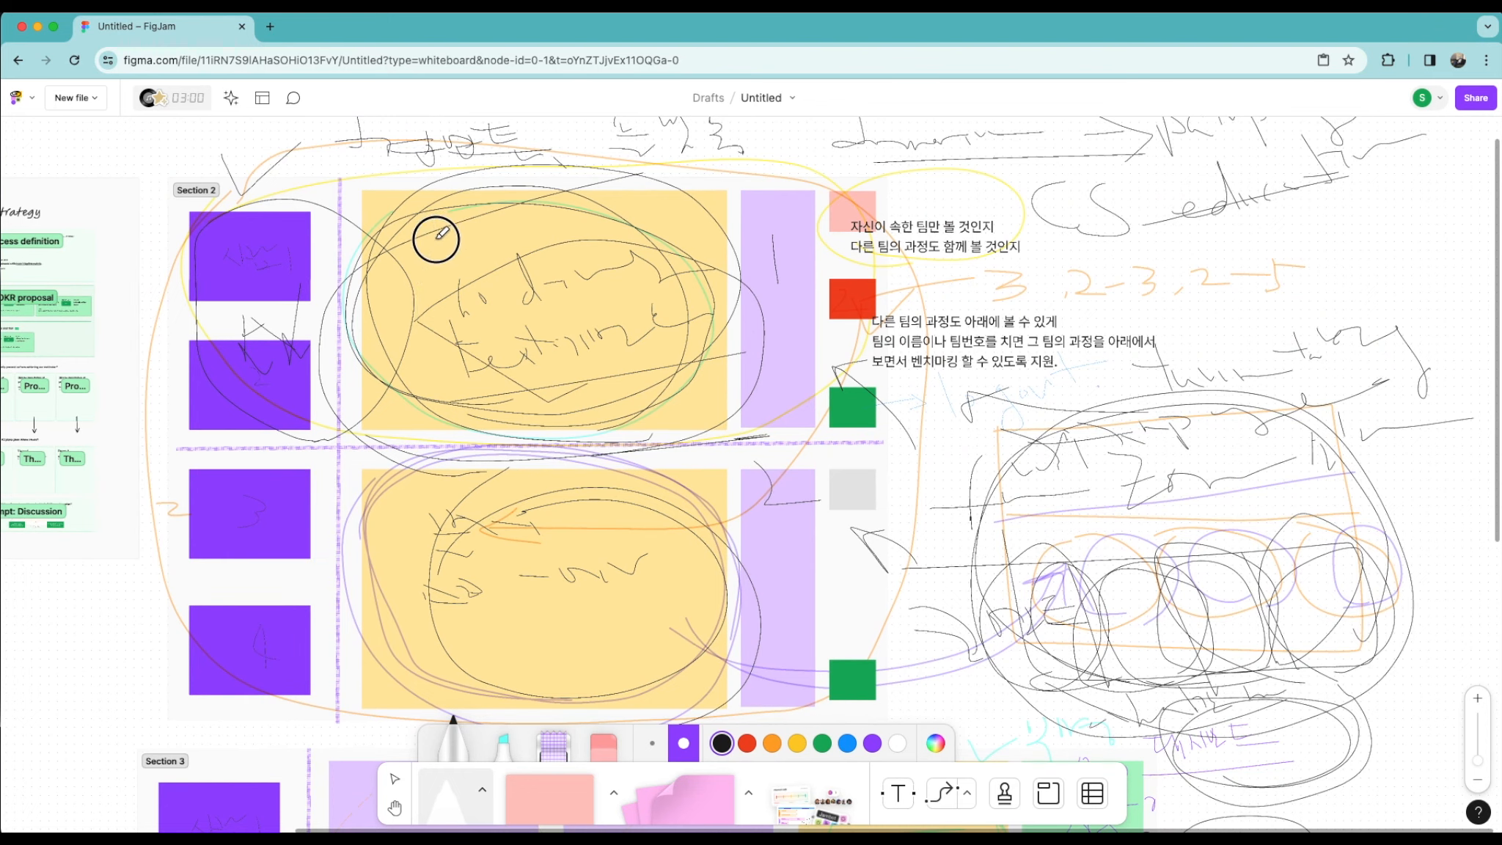
Step: Draw a tall black loop around the contents of Section 3's yellow column
scroll(961, 473, down, 8)
scroll(961, 474, down, 4)
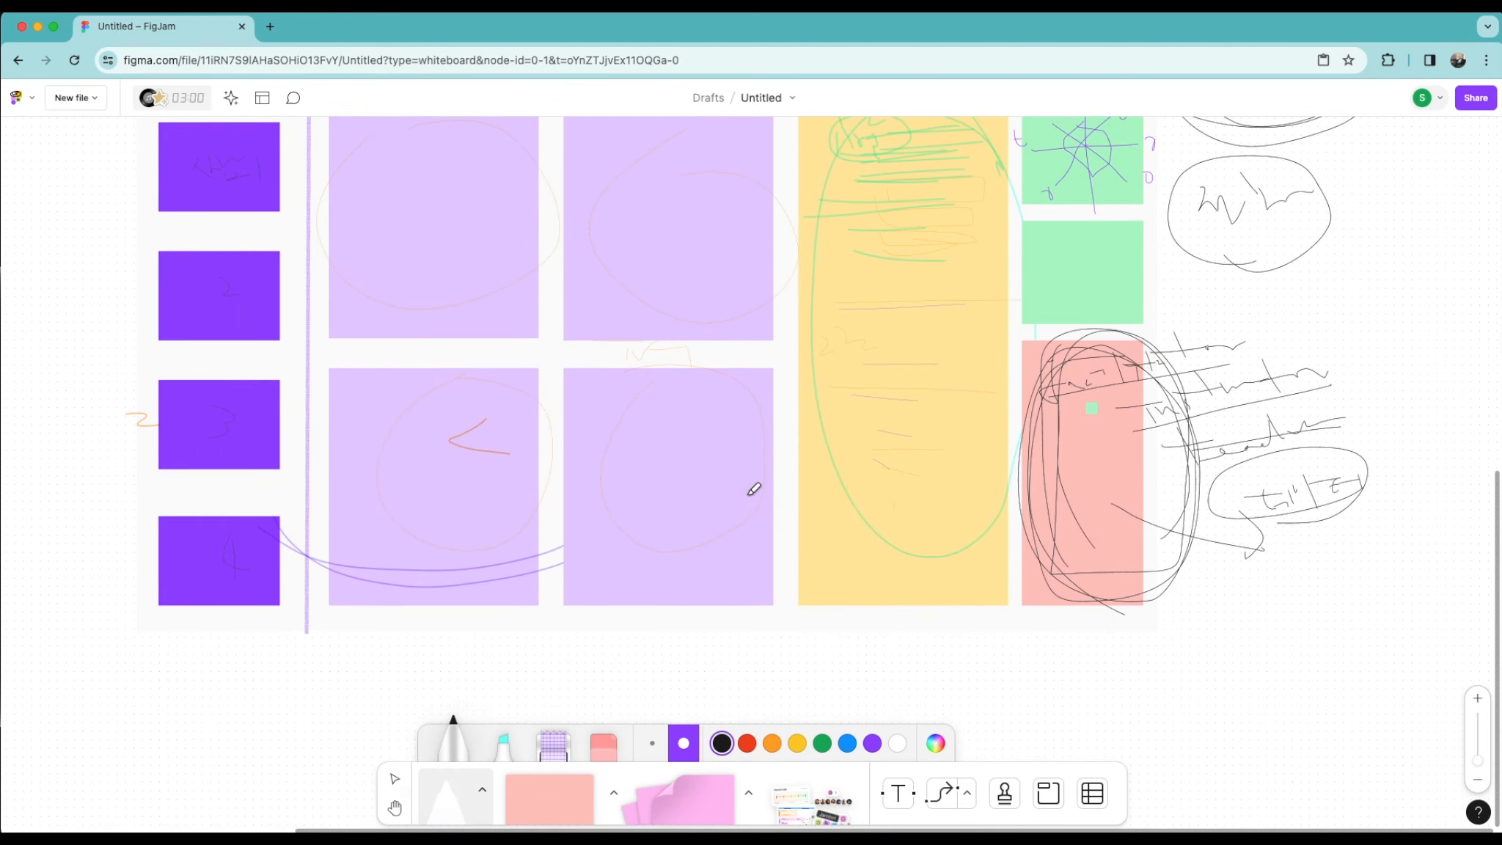
mouse_move(946, 606)
mouse_down()
mouse_move(1029, 355)
mouse_move(920, 587)
mouse_up()
Step: Look over the annotated layouts in Sections 2 and 3 and the Reflection and Strategy templates in Section 1
scroll(1099, 466, down, 3)
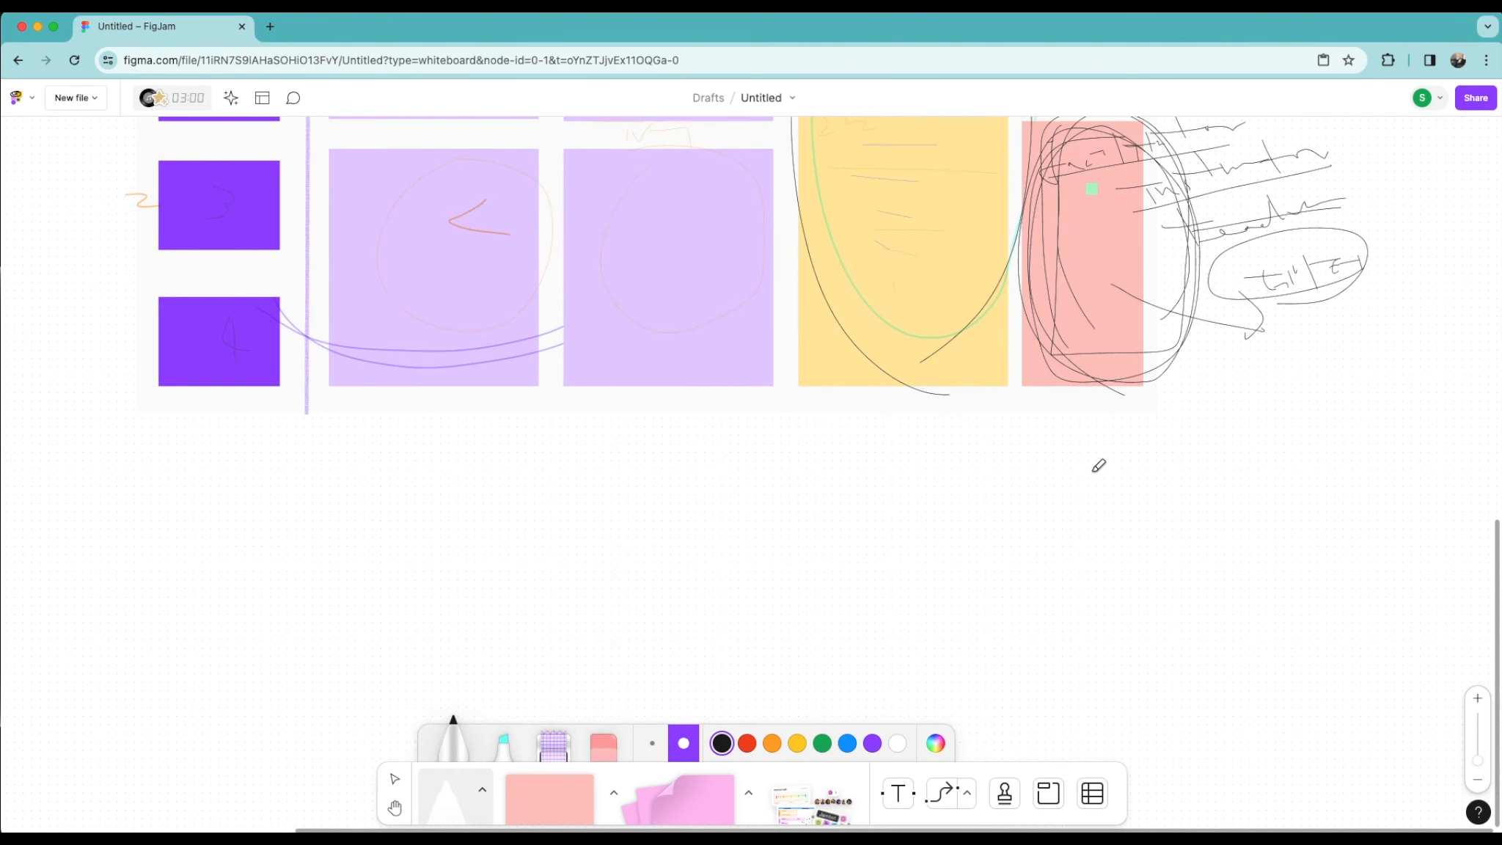
scroll(1061, 446, up, 3)
scroll(1062, 446, up, 15)
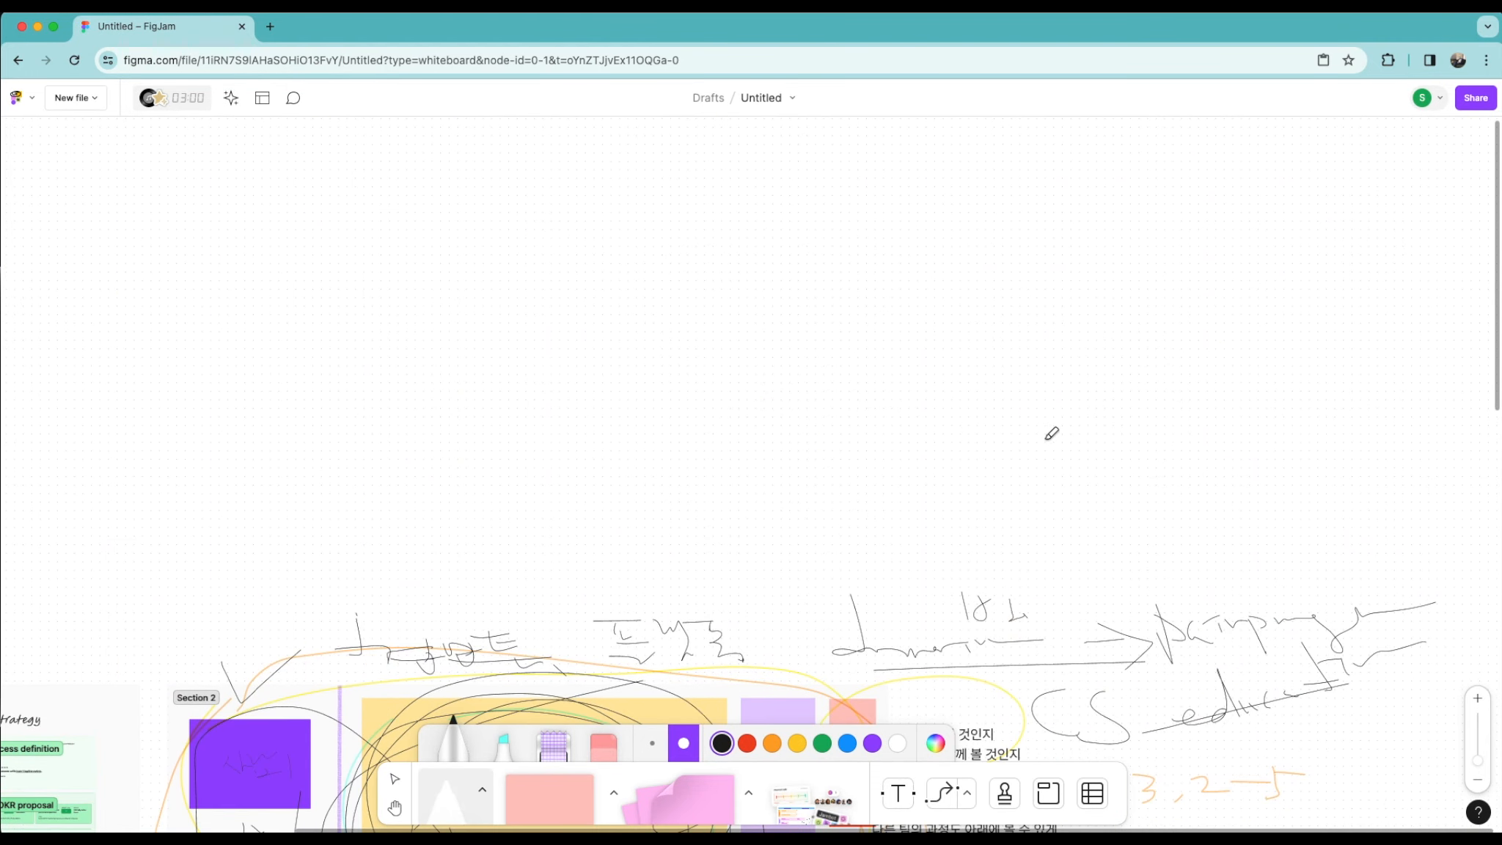
scroll(1050, 429, down, 6)
scroll(1042, 435, down, 4)
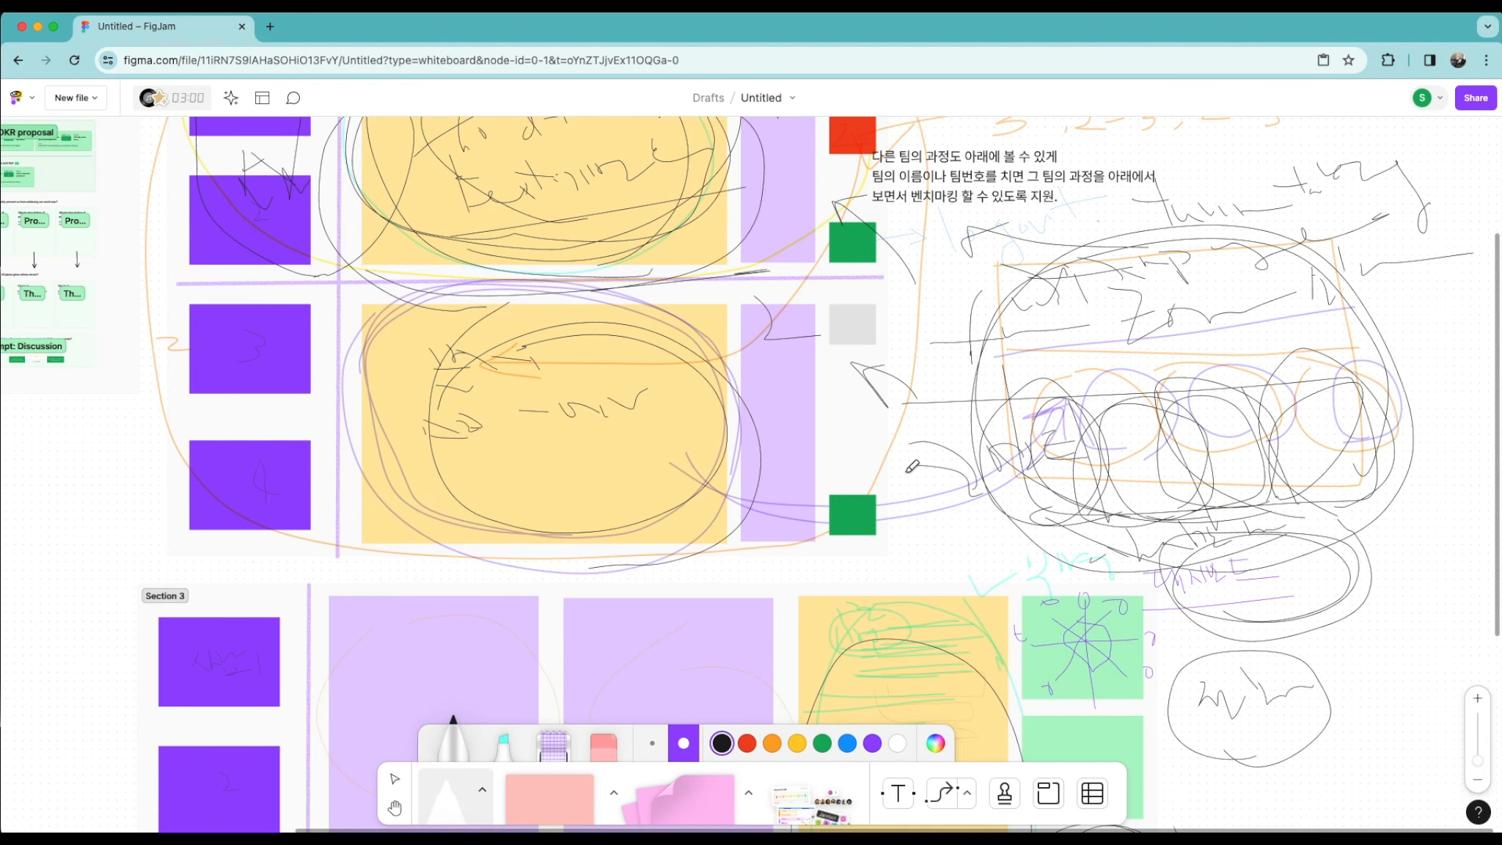
scroll(916, 310, up, 8)
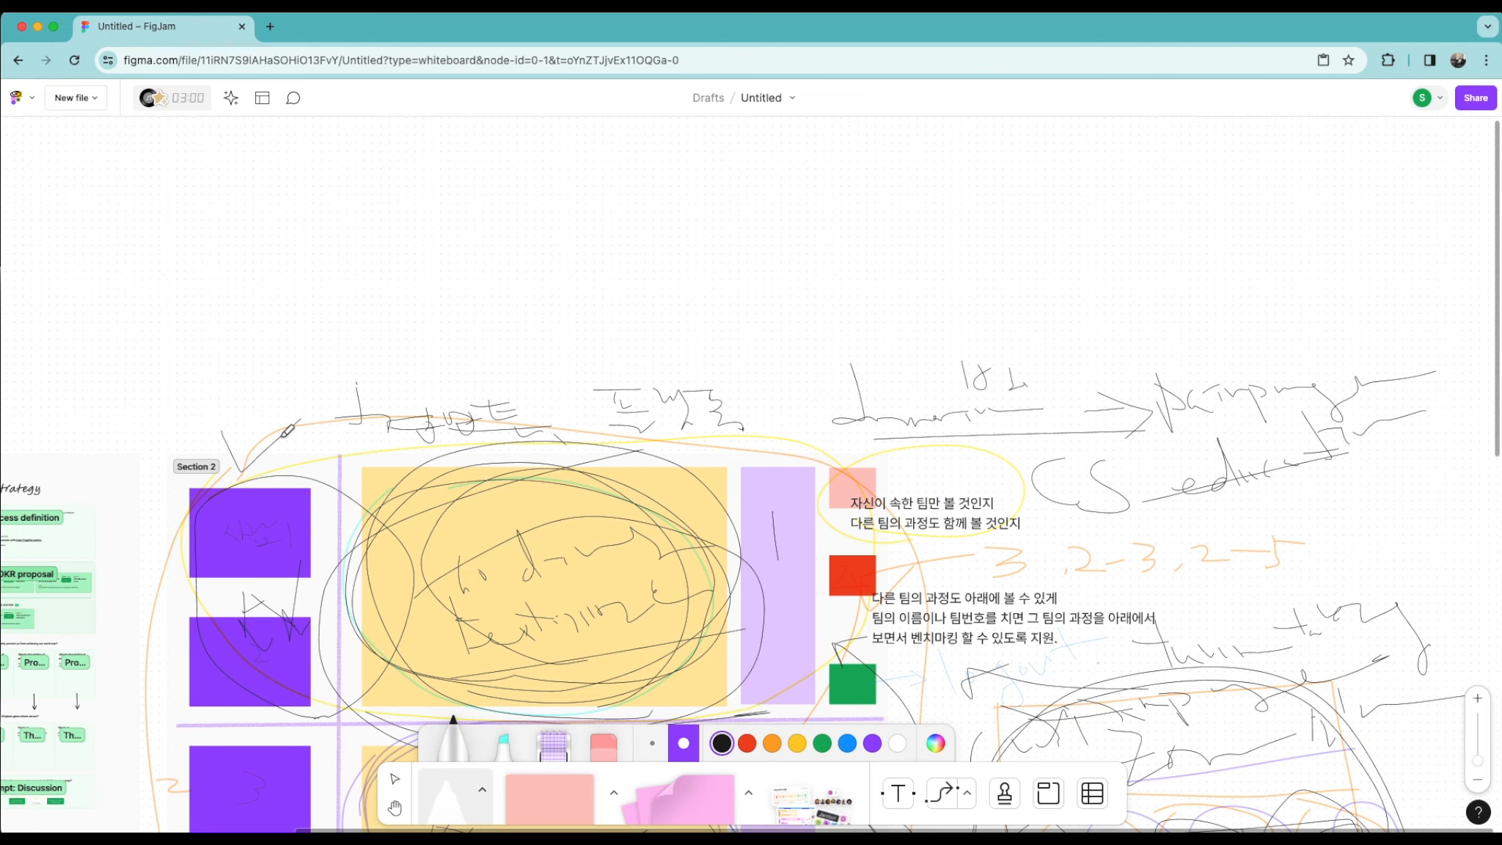
scroll(438, 511, down, 8)
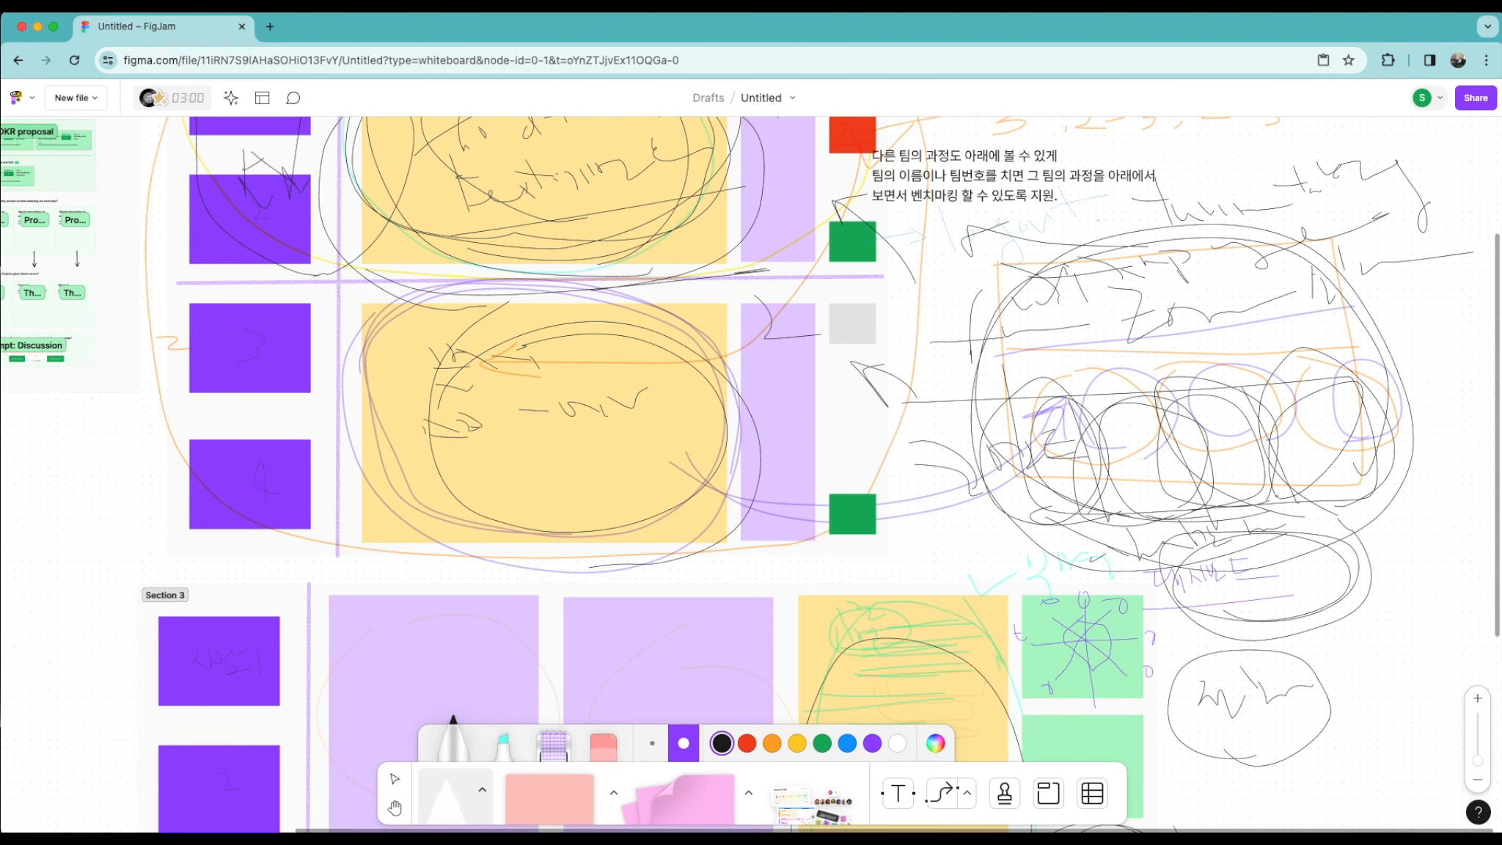
drag(524, 830, 244, 830)
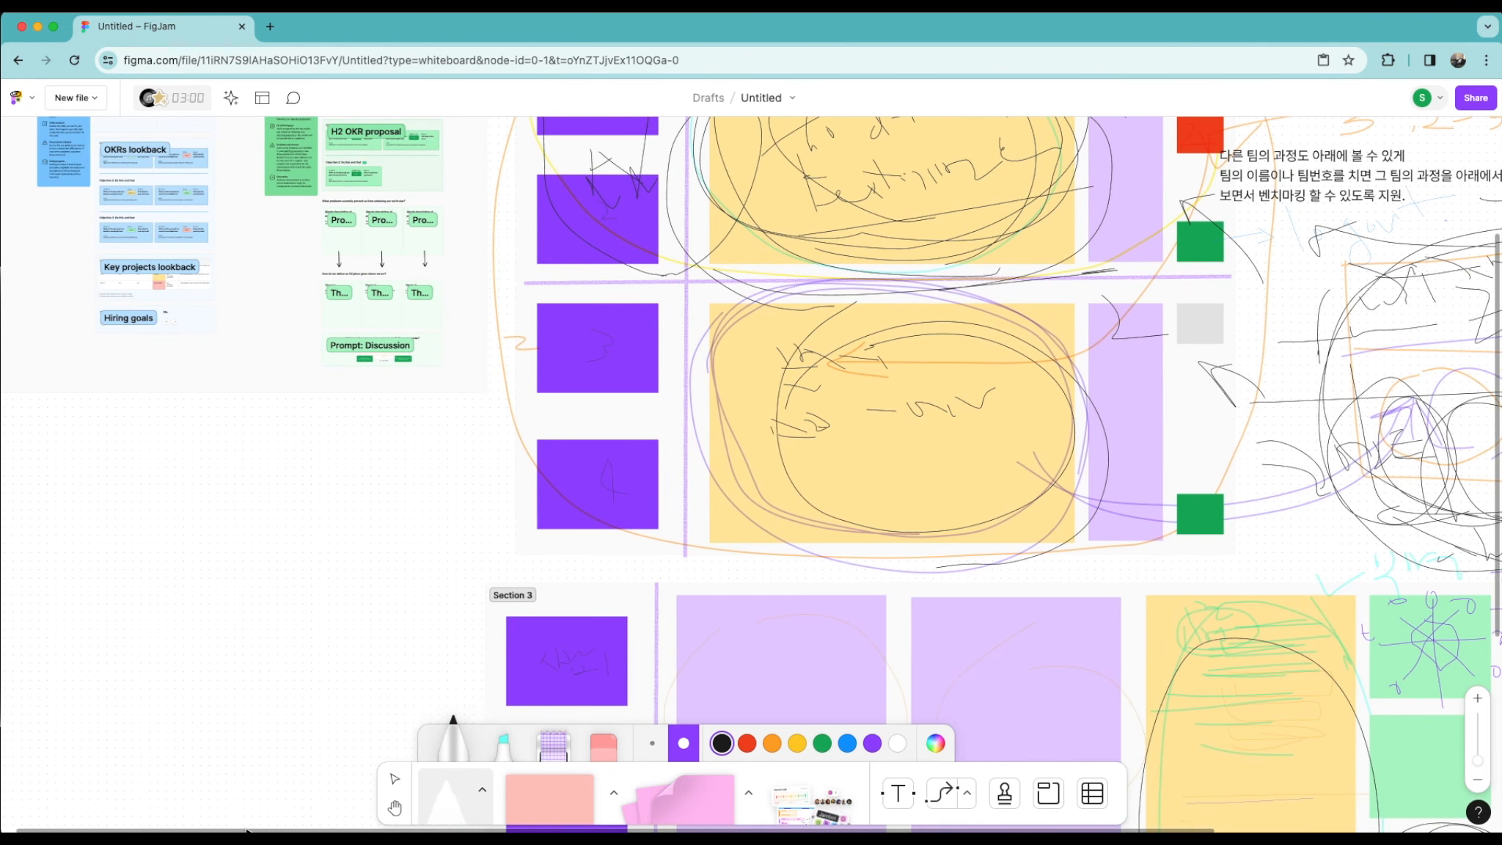
scroll(360, 345, up, 10)
scroll(528, 424, down, 10)
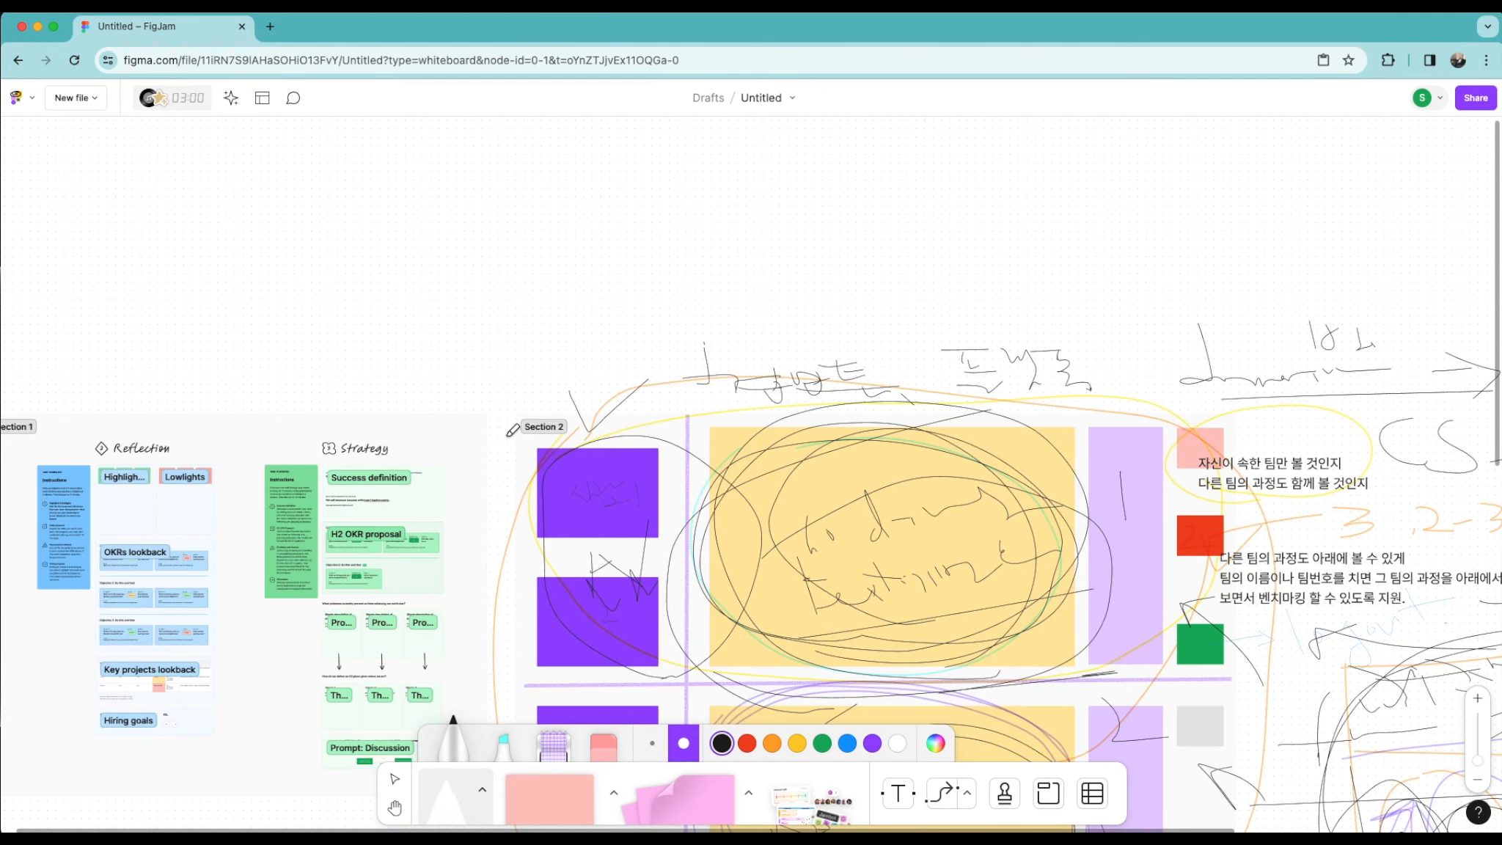
Step: Handwrite "tool" and an underlined Korean note starting with "미로" in the empty area above Sections 1 and 2
scroll(638, 339, up, 6)
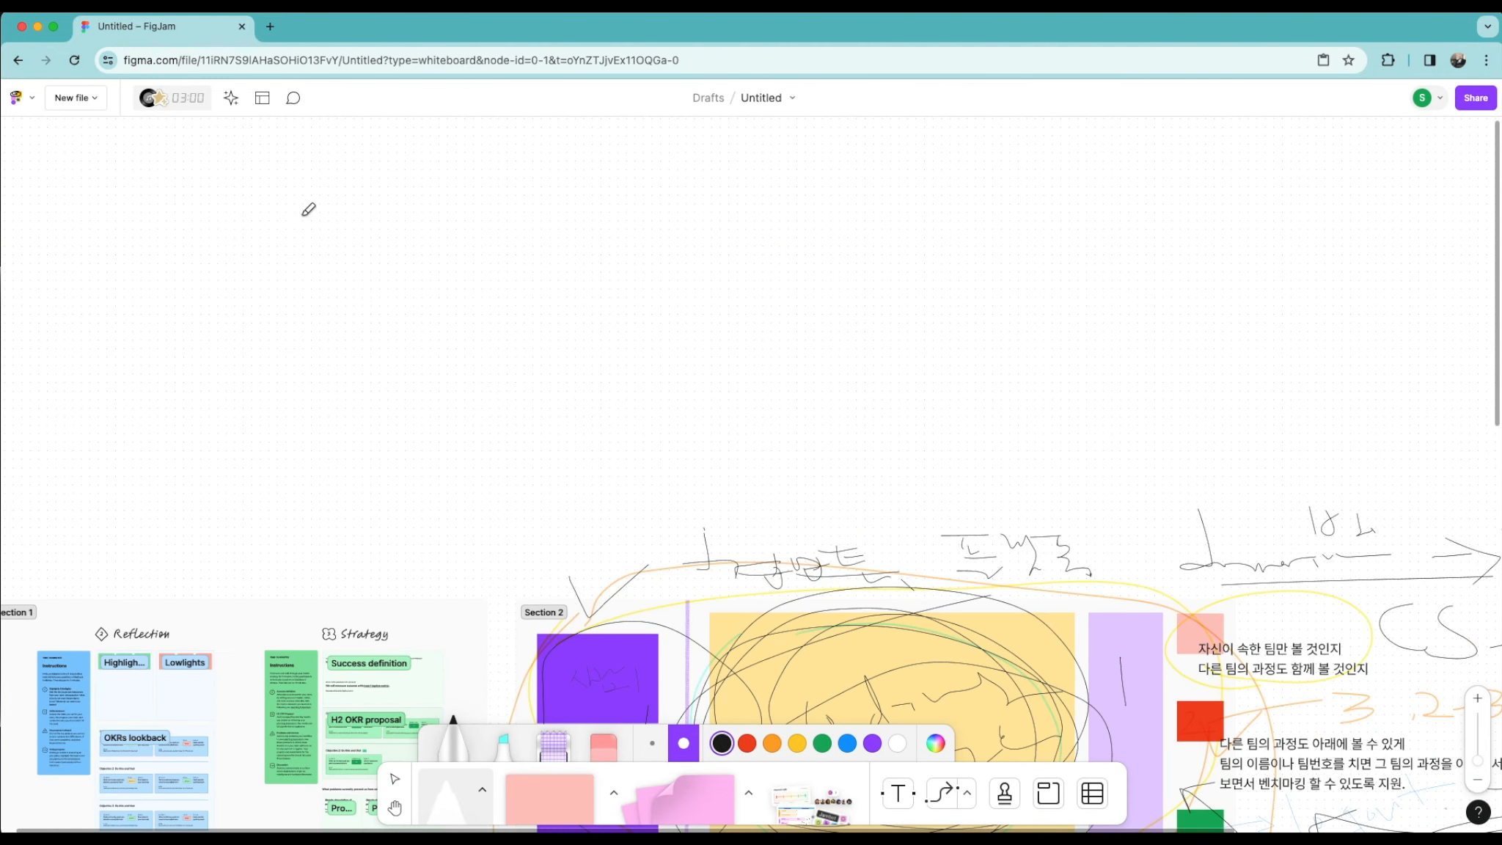
mouse_move(245, 215)
mouse_down()
mouse_move(351, 208)
mouse_move(312, 266)
mouse_move(421, 250)
mouse_up()
drag(455, 165, 511, 235)
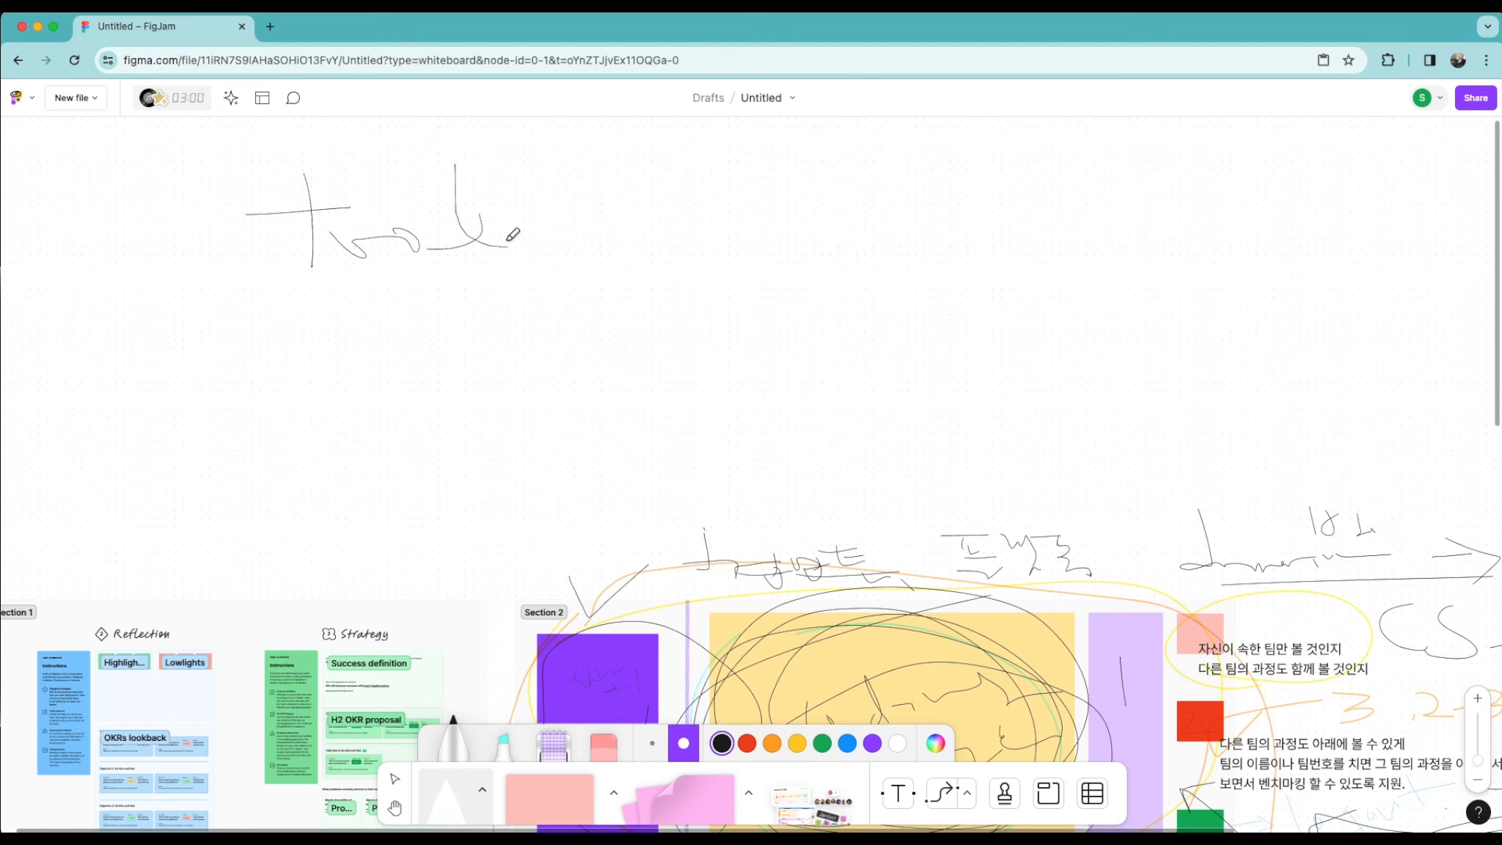
mouse_move(648, 211)
mouse_down()
mouse_move(699, 210)
mouse_move(729, 175)
mouse_move(741, 203)
mouse_move(851, 150)
mouse_move(856, 168)
mouse_move(920, 176)
mouse_move(876, 199)
mouse_move(941, 162)
mouse_move(926, 181)
mouse_move(981, 184)
mouse_up()
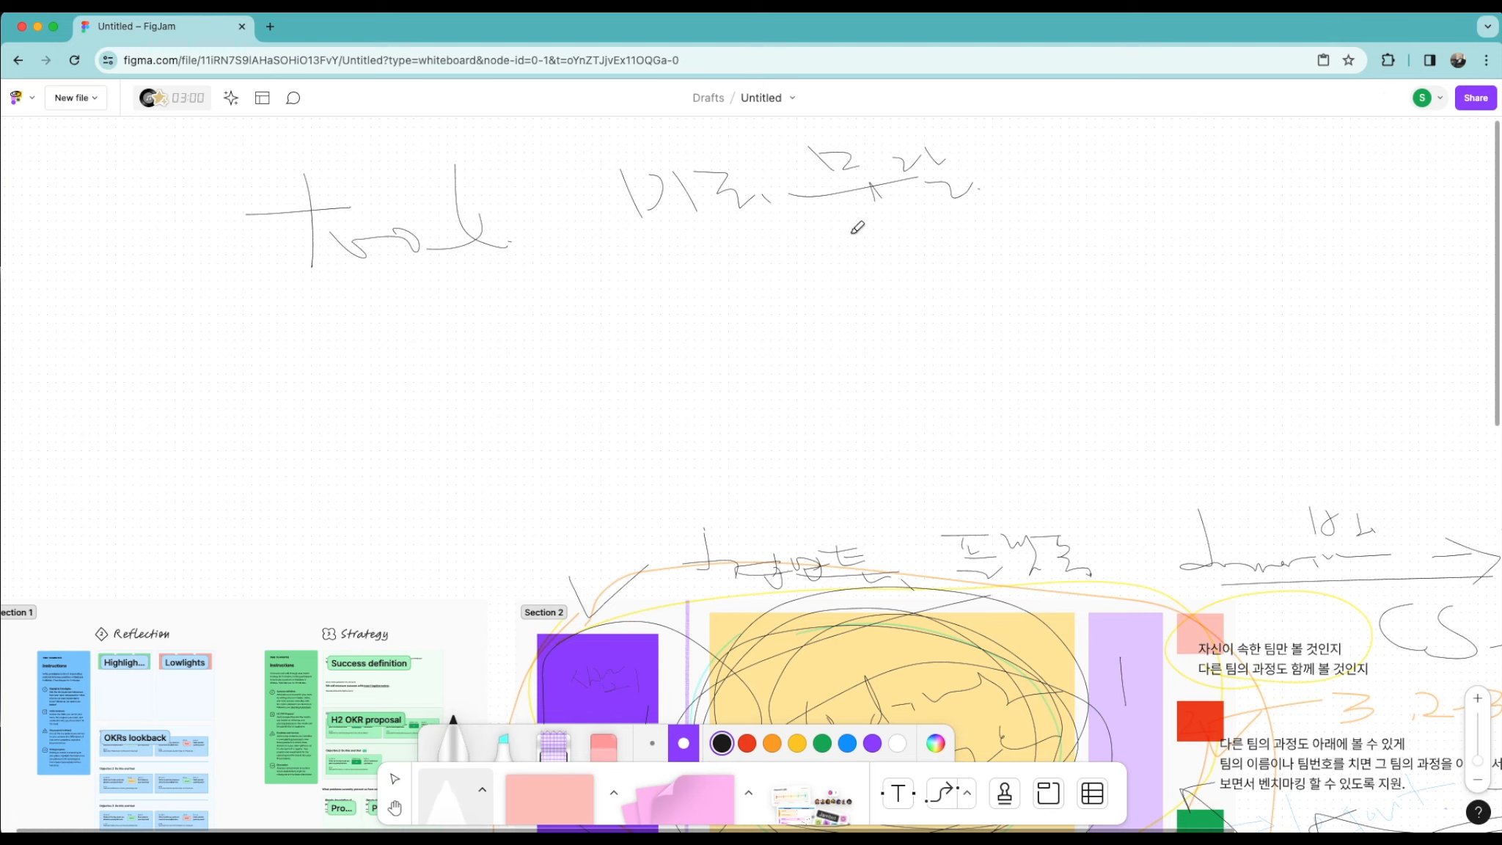
mouse_move(658, 233)
mouse_down()
mouse_move(1068, 222)
mouse_move(1212, 198)
mouse_up()
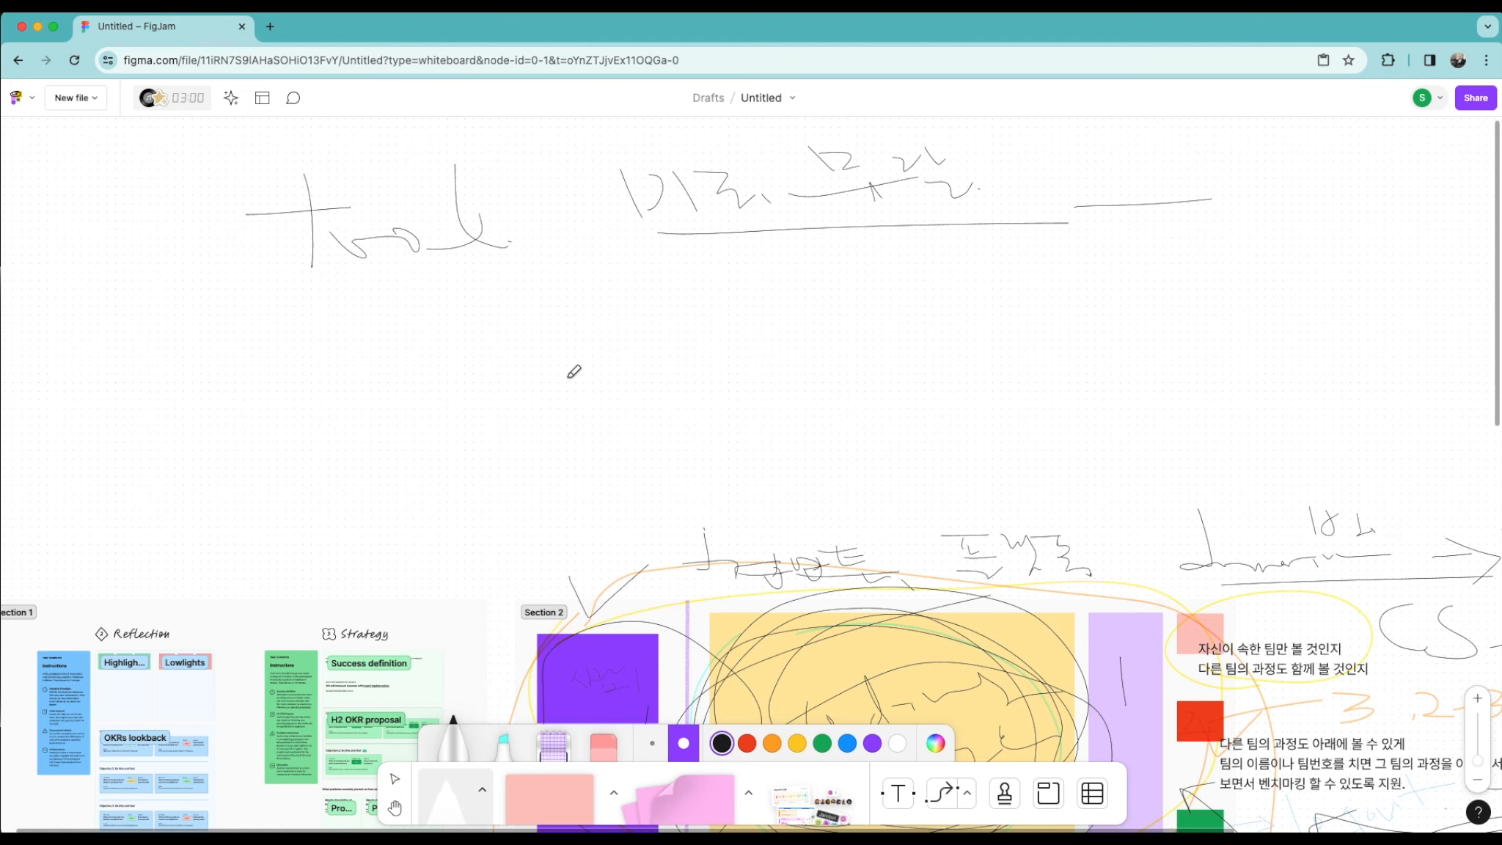
Step: Underline and circle "tool", circle "미로", and handwrite a word beginning with "te" above them
scroll(501, 544, down, 5)
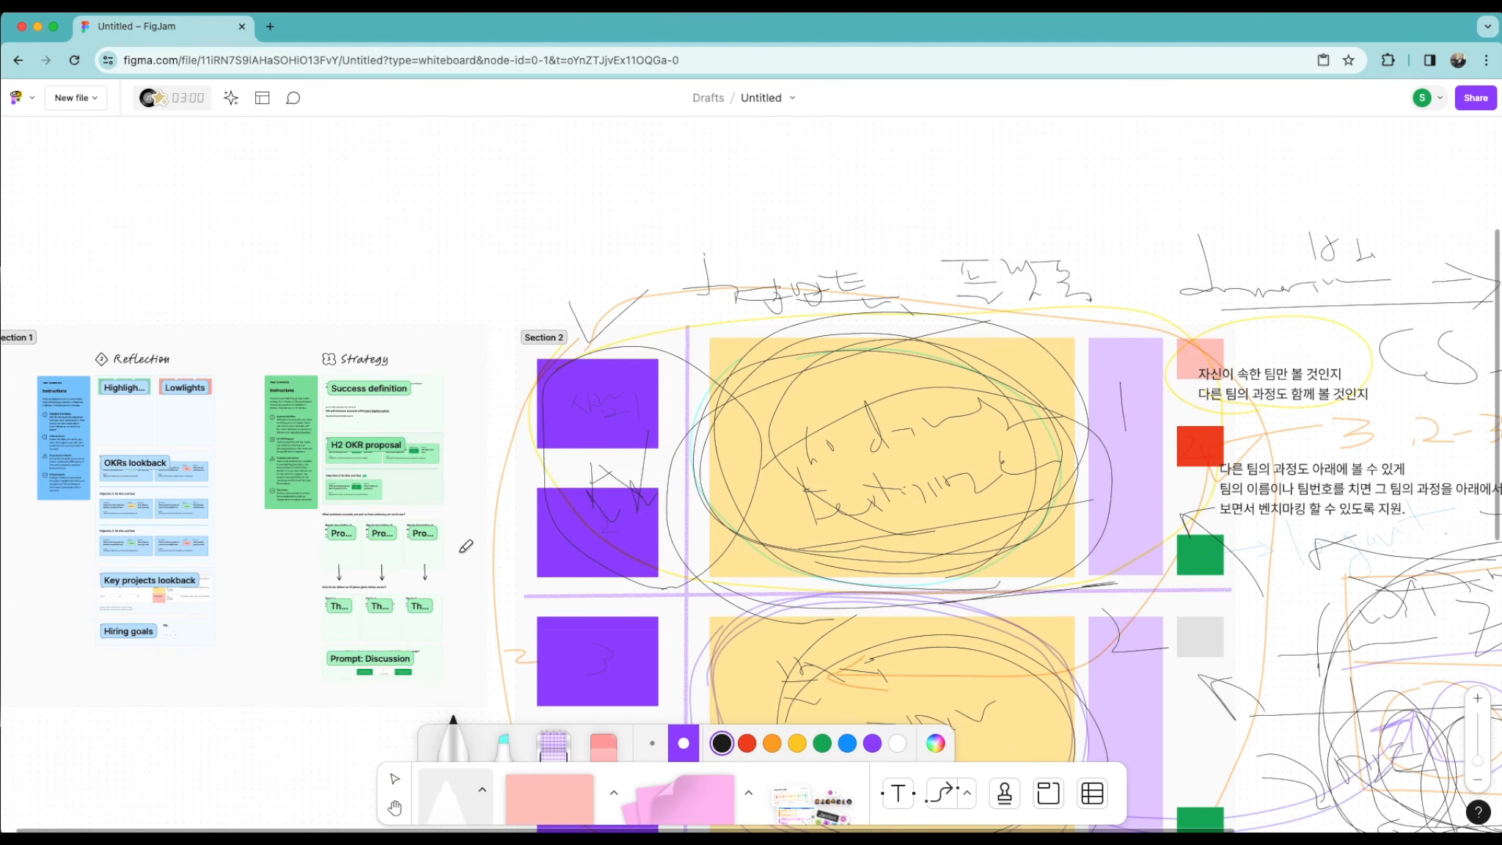
scroll(583, 439, up, 6)
scroll(584, 439, up, 3)
mouse_move(286, 539)
mouse_down()
mouse_move(516, 463)
mouse_move(469, 542)
mouse_up()
mouse_move(624, 508)
mouse_down()
mouse_move(715, 374)
mouse_move(655, 503)
mouse_up()
mouse_move(467, 320)
mouse_down()
mouse_move(570, 308)
mouse_move(638, 351)
mouse_up()
drag(636, 334, 635, 345)
mouse_move(660, 275)
mouse_down()
mouse_move(718, 328)
mouse_move(908, 297)
mouse_up()
click(738, 317)
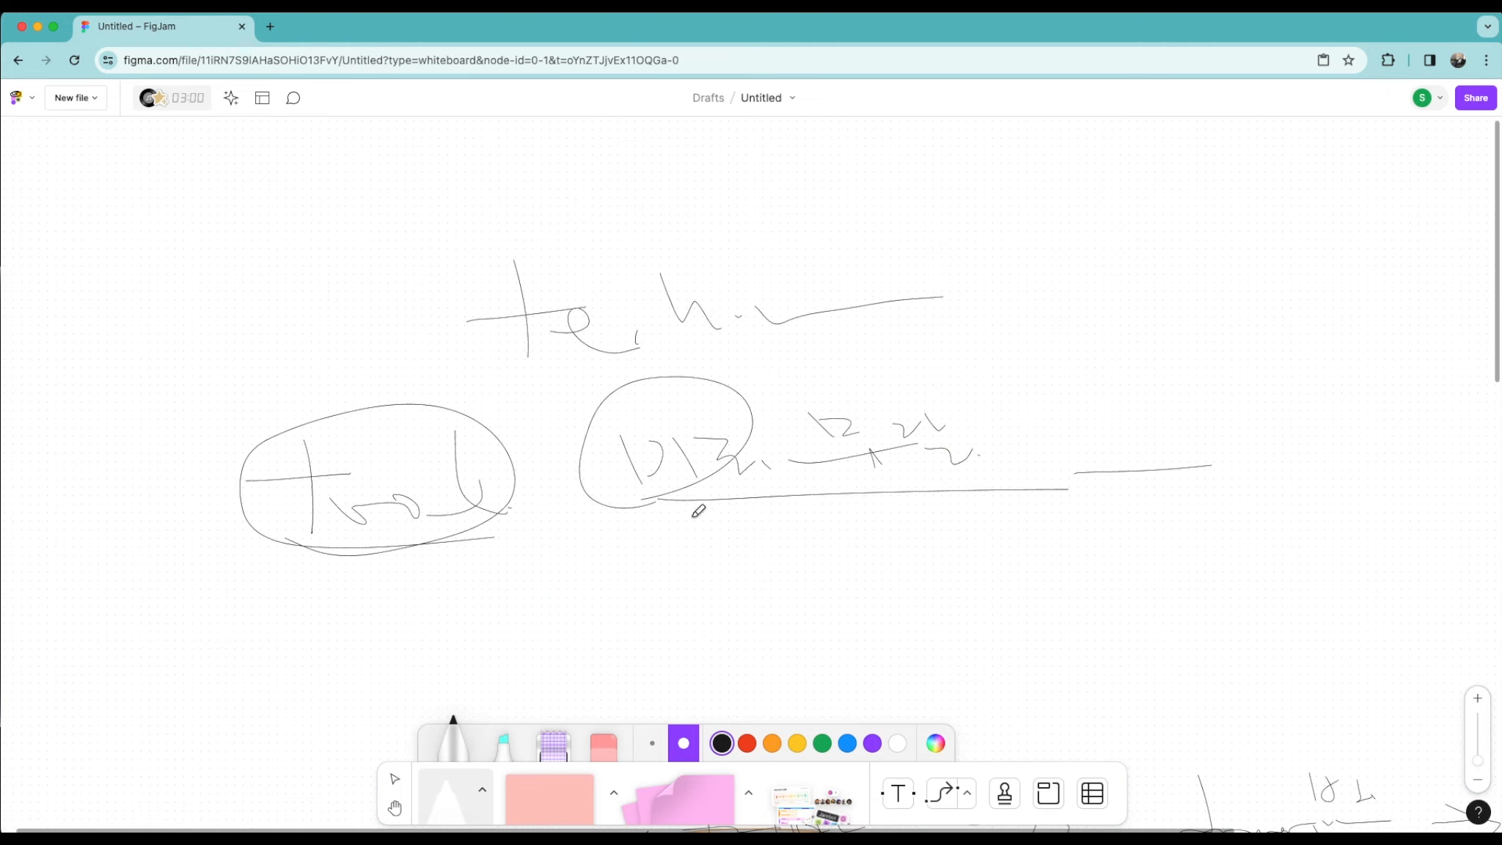
Step: Underline the new upper word, draw converging lines down from it, and handwrite "designs" underlined and circled below
scroll(698, 511, down, 3)
mouse_move(945, 247)
mouse_down()
mouse_move(535, 254)
mouse_move(583, 419)
mouse_move(616, 400)
mouse_up()
mouse_move(520, 470)
mouse_down()
mouse_move(594, 539)
mouse_move(628, 543)
mouse_move(678, 500)
mouse_up()
mouse_move(676, 506)
mouse_down()
mouse_move(678, 521)
mouse_move(777, 549)
mouse_up()
drag(769, 506, 838, 516)
drag(515, 586, 983, 539)
mouse_move(758, 596)
mouse_down()
mouse_move(795, 419)
mouse_move(693, 593)
mouse_up()
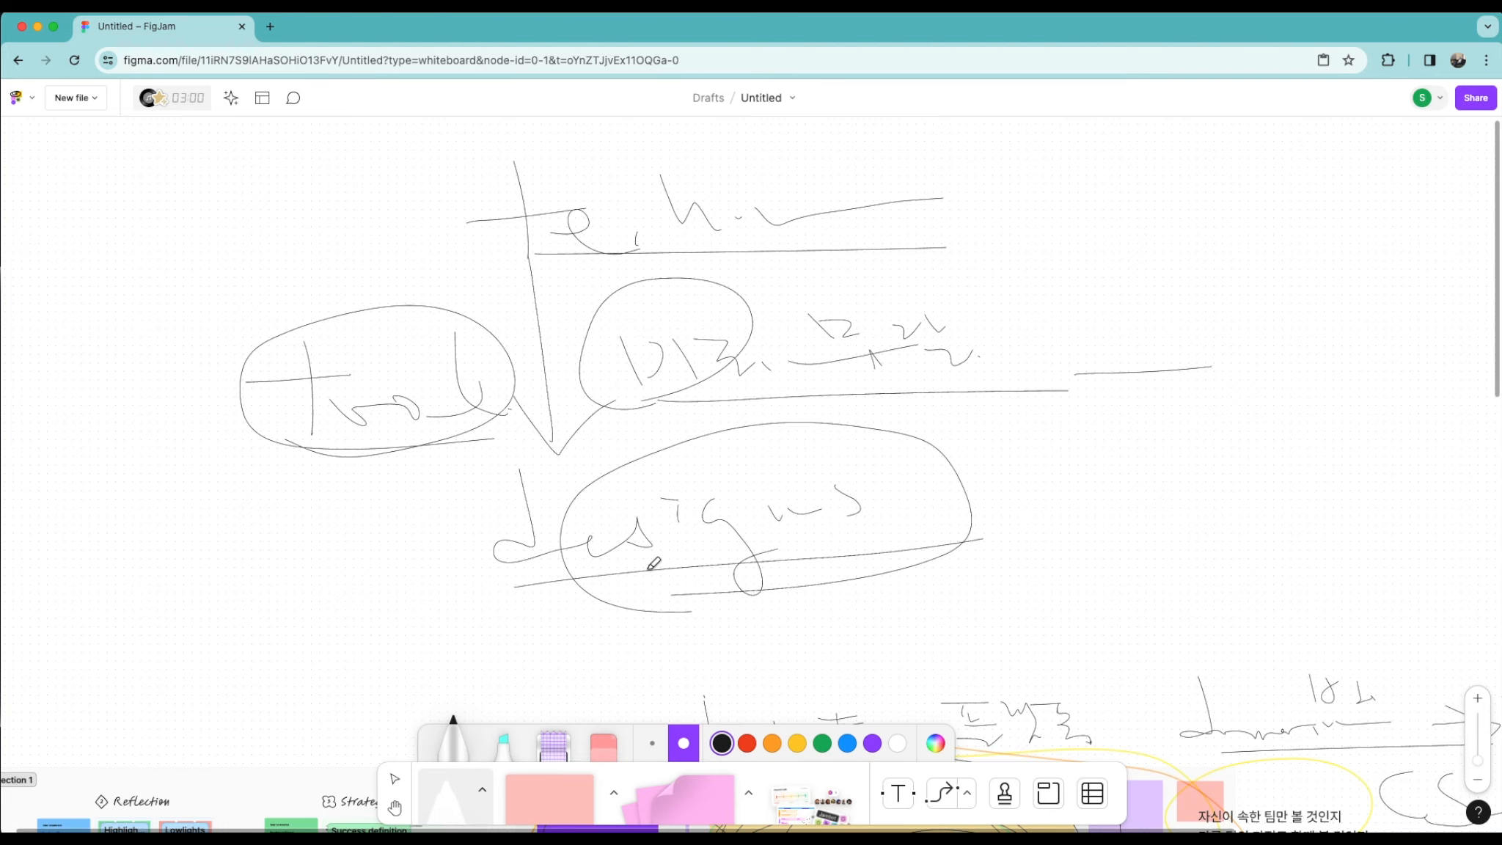
Step: Loop around the whole "미로" note and handwrite two circled words beside "designs"
scroll(873, 391, down, 5)
scroll(873, 391, up, 5)
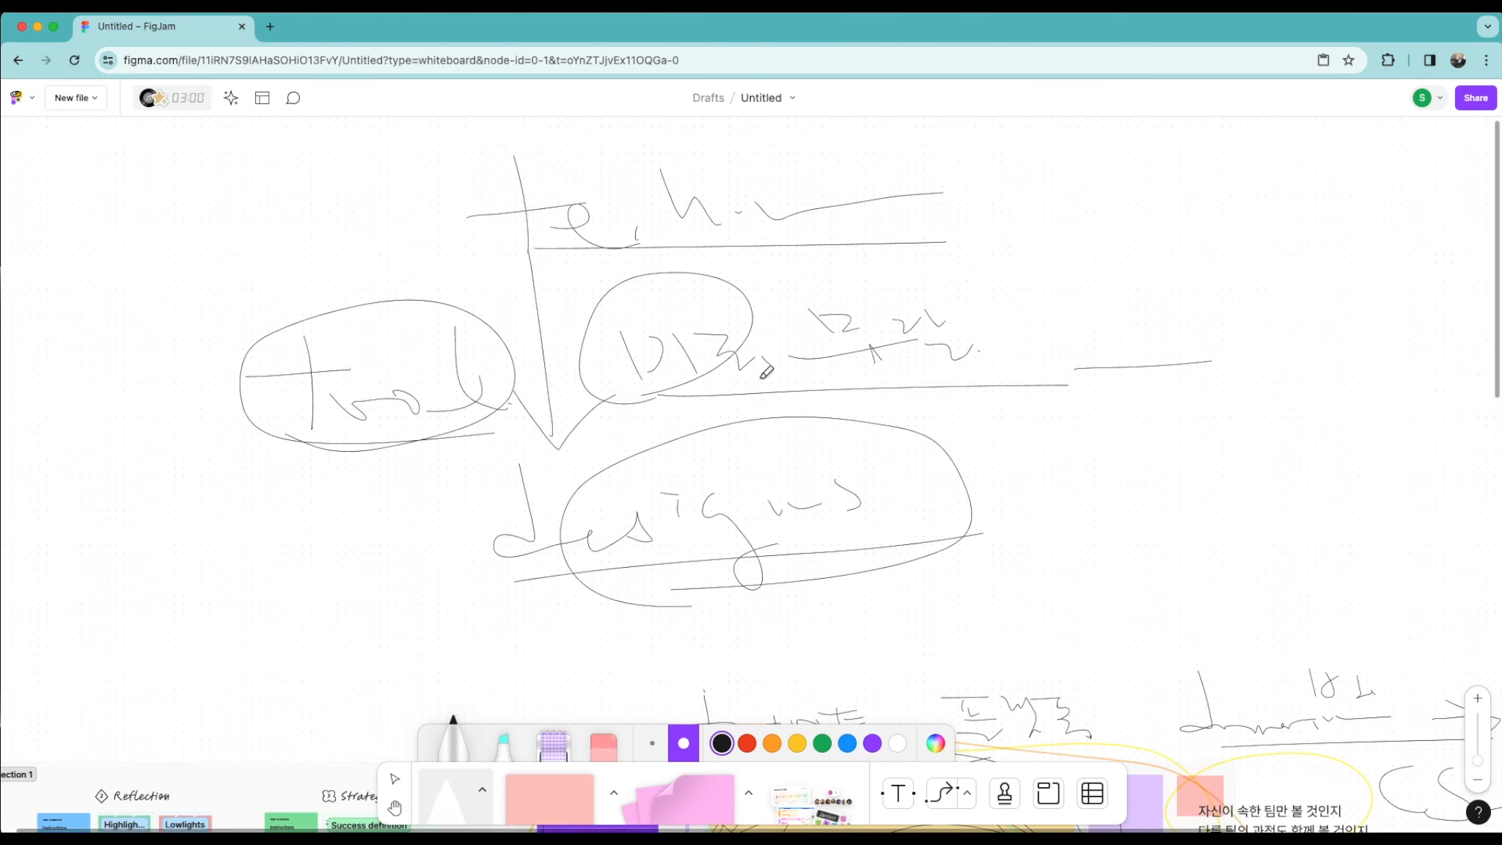
drag(641, 428, 694, 470)
drag(1013, 461, 1023, 529)
mouse_move(1063, 475)
mouse_down()
mouse_move(1124, 452)
mouse_move(1152, 484)
mouse_move(1154, 467)
mouse_move(1231, 459)
mouse_up()
mouse_move(1042, 565)
mouse_down()
mouse_move(1056, 585)
mouse_move(1110, 547)
mouse_move(1166, 566)
mouse_move(1312, 526)
mouse_up()
drag(1320, 563, 1077, 605)
mouse_move(1087, 503)
mouse_down()
mouse_move(1133, 493)
mouse_move(1104, 645)
mouse_up()
mouse_move(1134, 503)
mouse_down()
mouse_move(1106, 513)
mouse_move(1096, 548)
mouse_up()
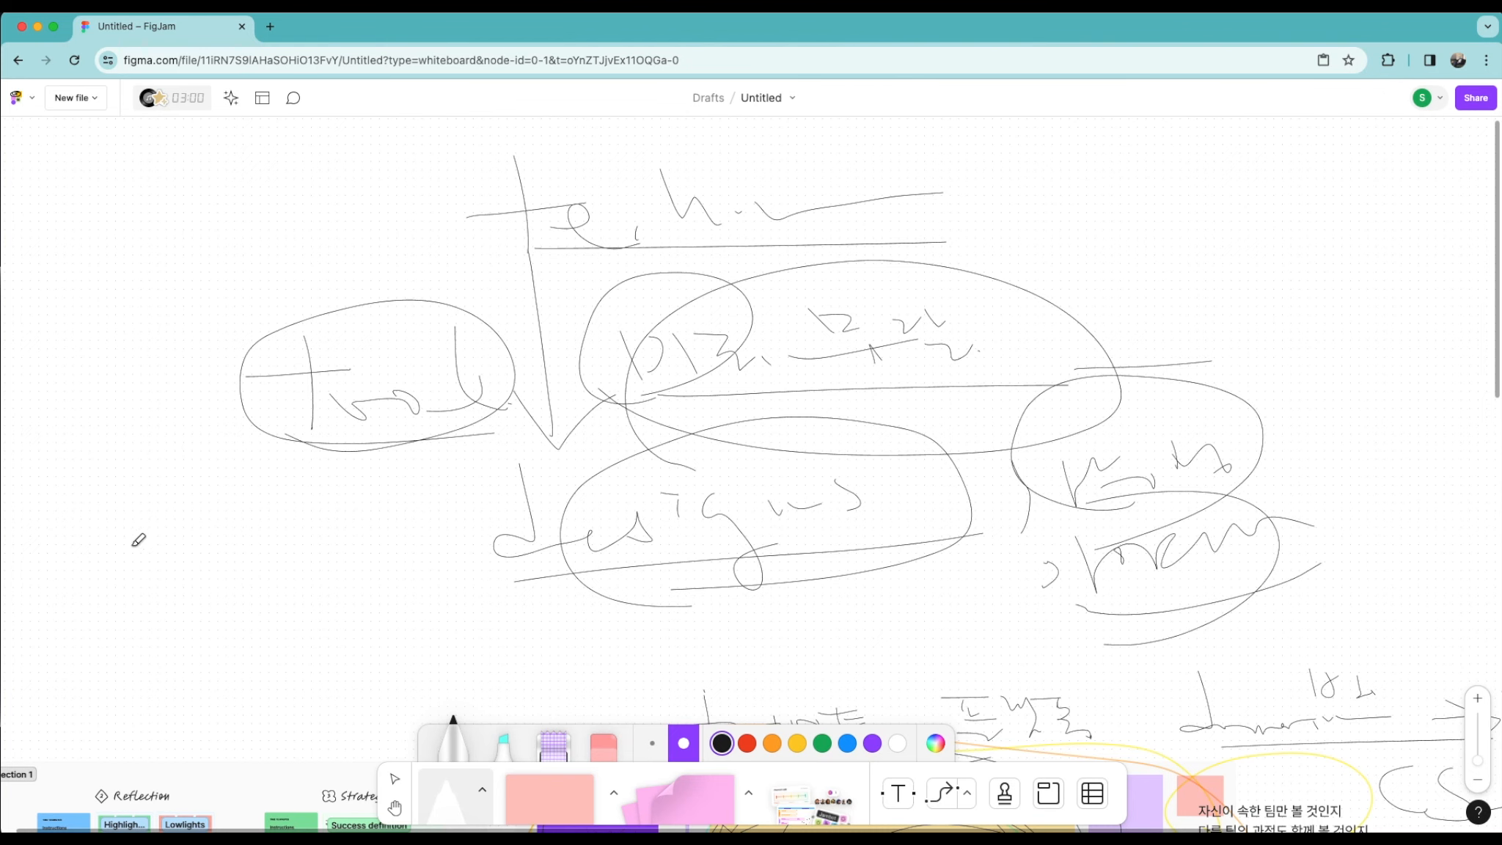
Step: Handwrite "pair programming" below "designs", underline it and circle the word "pair"
scroll(247, 513, down, 5)
mouse_move(143, 328)
mouse_down()
mouse_move(130, 408)
mouse_move(139, 373)
mouse_move(216, 375)
mouse_up()
drag(199, 320, 239, 329)
mouse_move(237, 341)
mouse_down()
mouse_move(421, 352)
mouse_move(490, 364)
mouse_move(516, 402)
mouse_move(524, 376)
mouse_move(571, 365)
mouse_move(880, 354)
mouse_move(913, 445)
mouse_move(1034, 408)
mouse_up()
drag(884, 427, 1, 438)
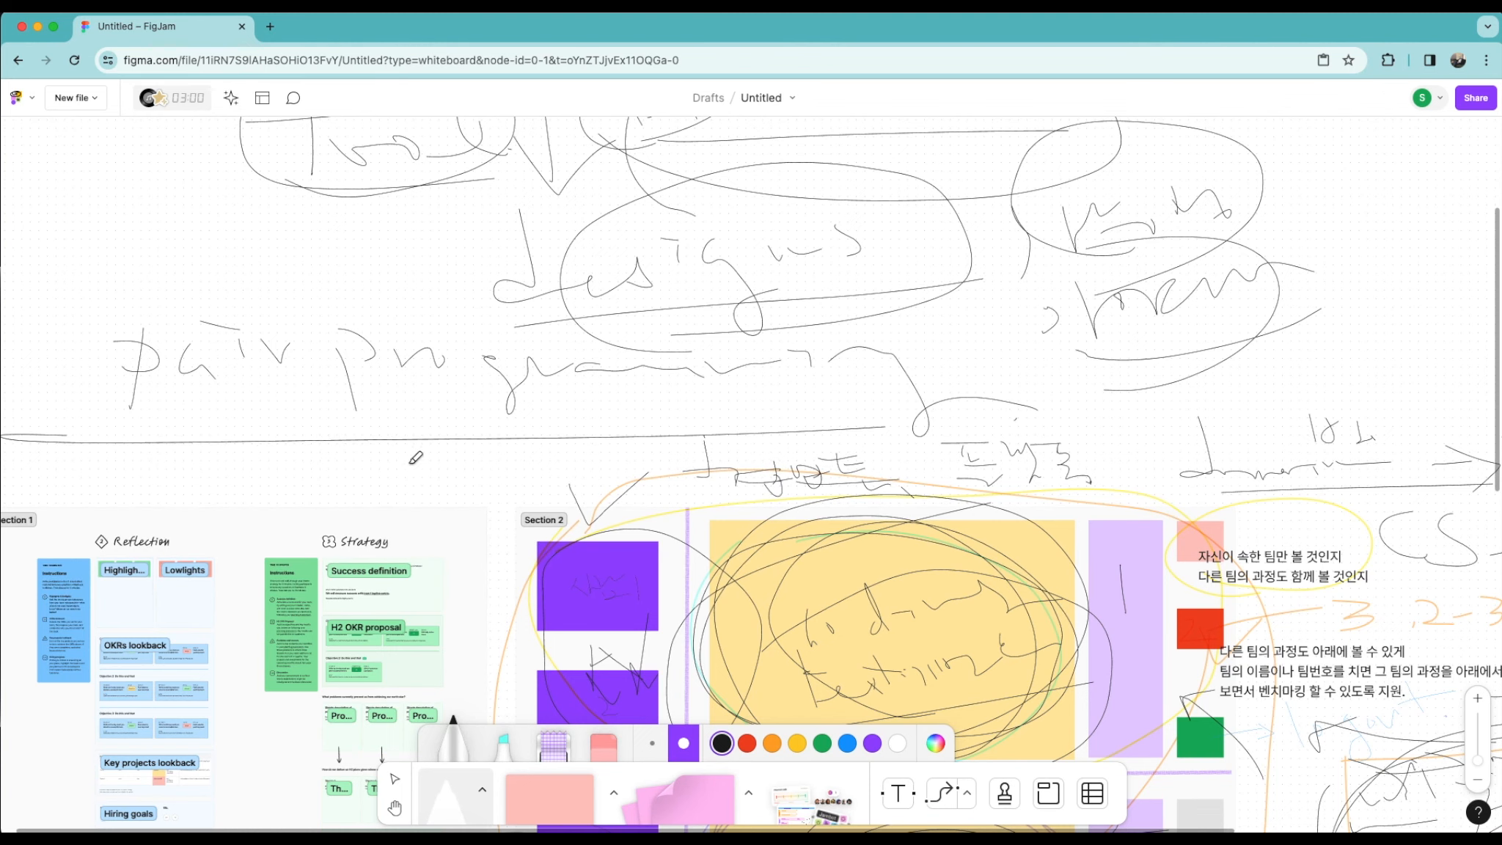
scroll(923, 523, down, 5)
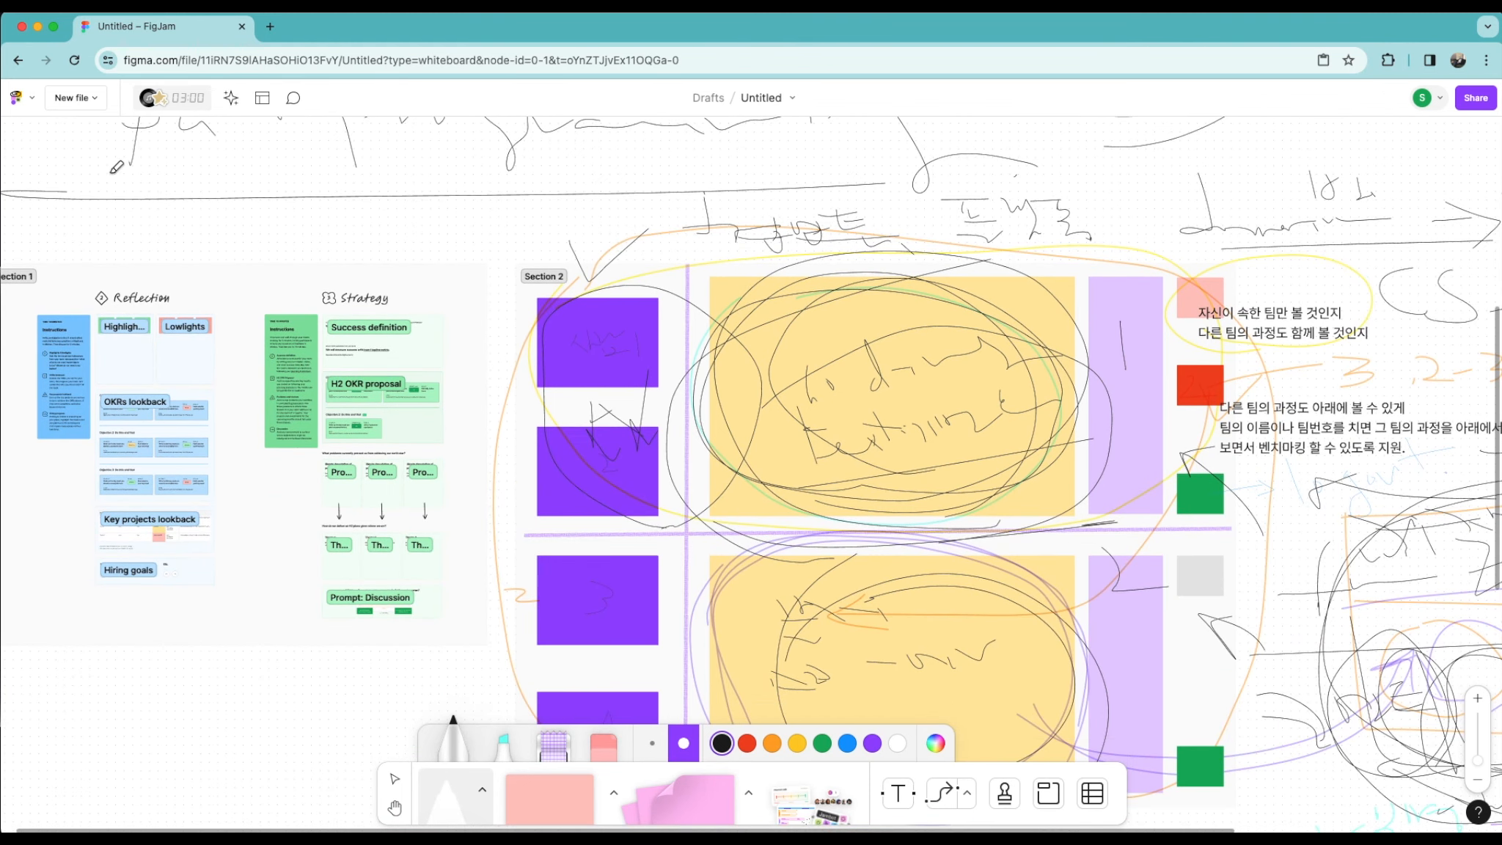
scroll(117, 167, up, 5)
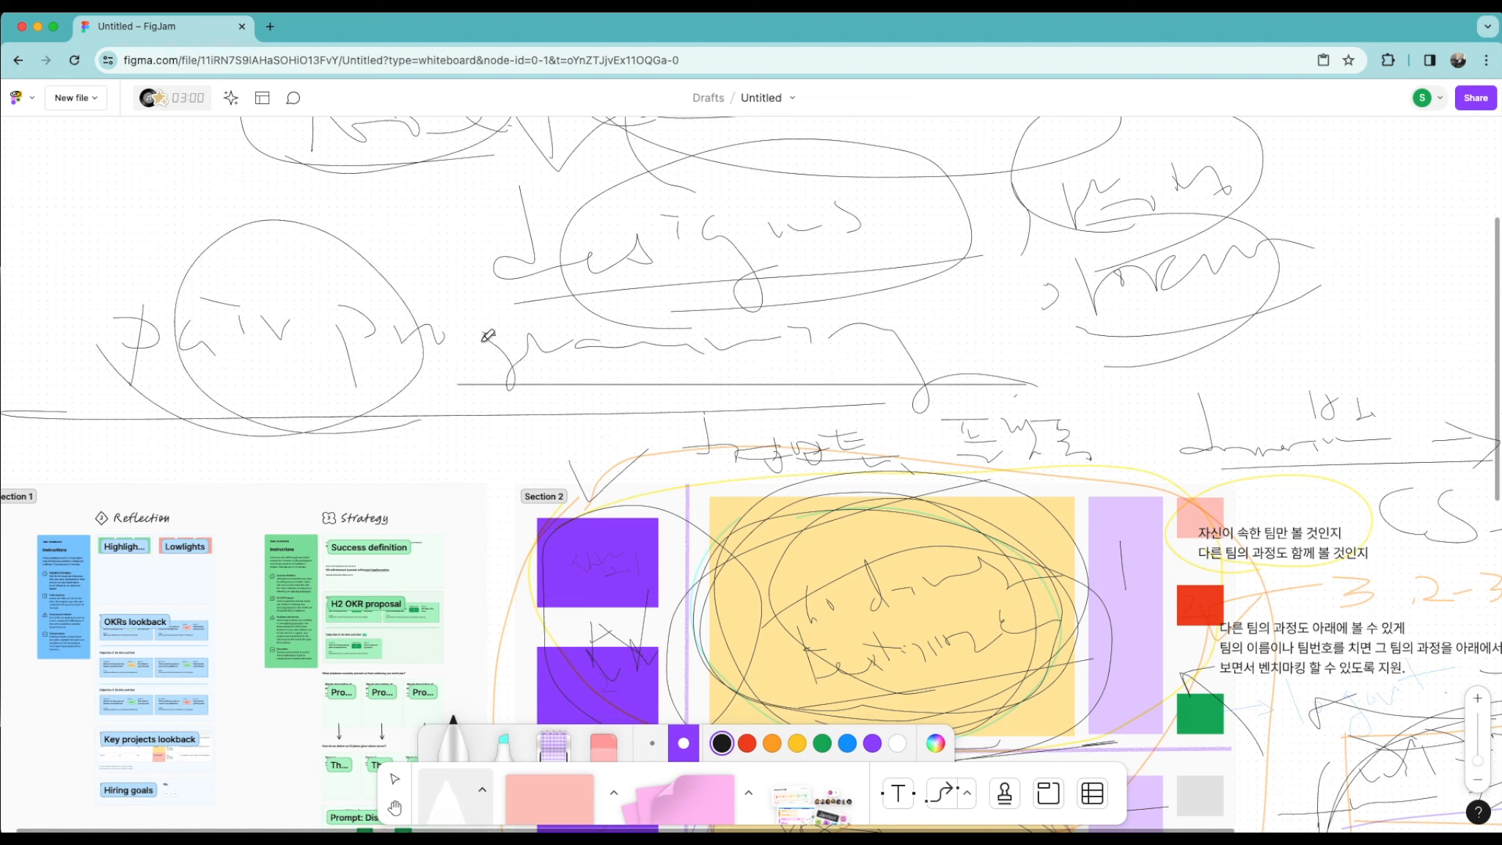
Step: Handwrite a note directly above "pair programming", underline it and draw a loop around it
mouse_move(107, 269)
mouse_down()
mouse_move(148, 245)
mouse_move(330, 229)
mouse_move(435, 247)
mouse_move(443, 218)
mouse_move(513, 251)
mouse_move(540, 220)
mouse_move(557, 229)
mouse_move(0, 291)
mouse_up()
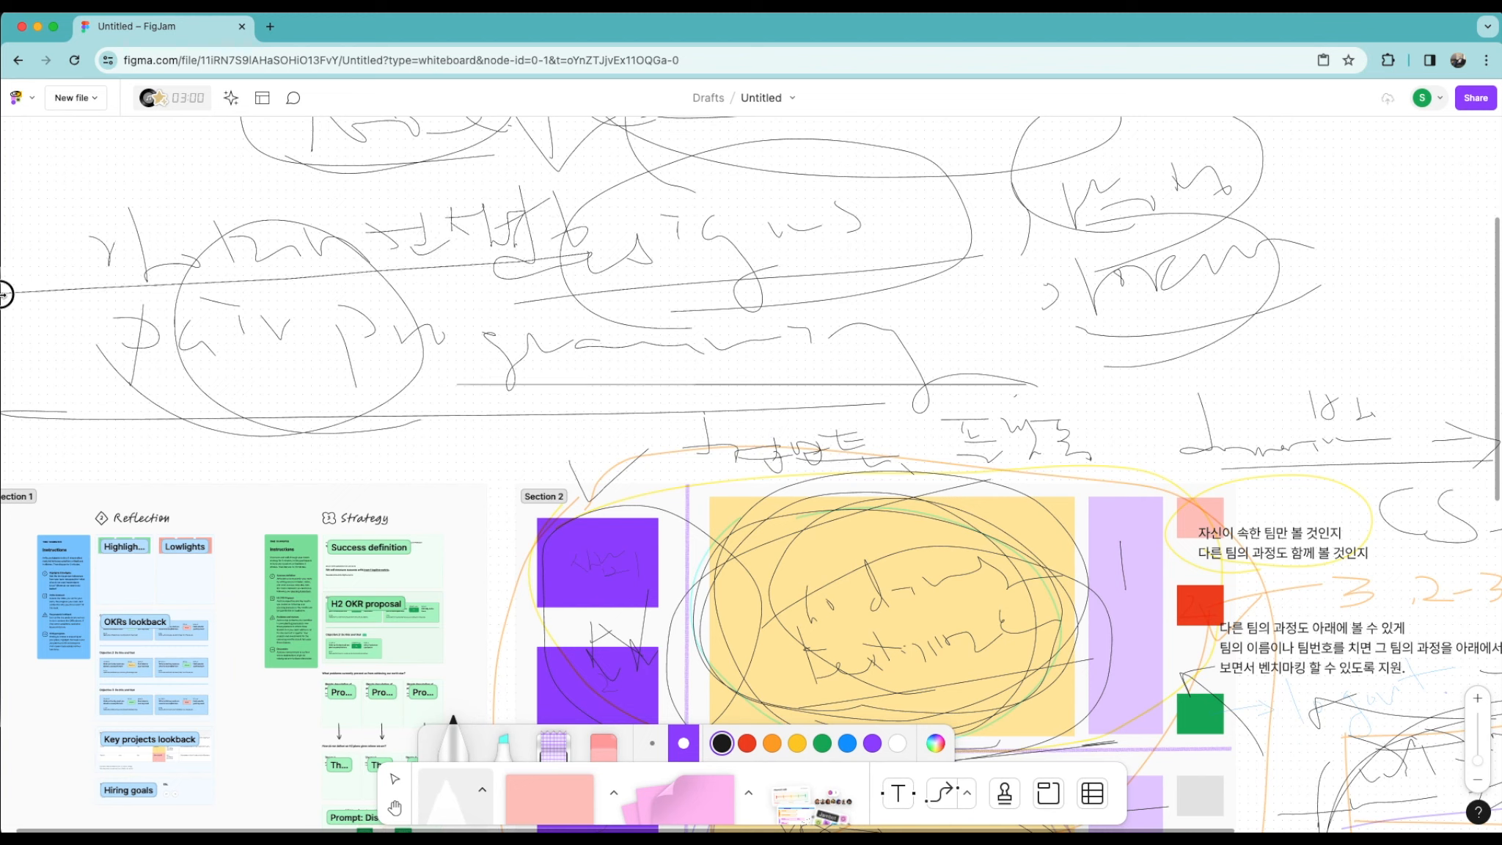
mouse_move(212, 325)
mouse_down()
mouse_move(221, 168)
mouse_move(419, 318)
mouse_up()
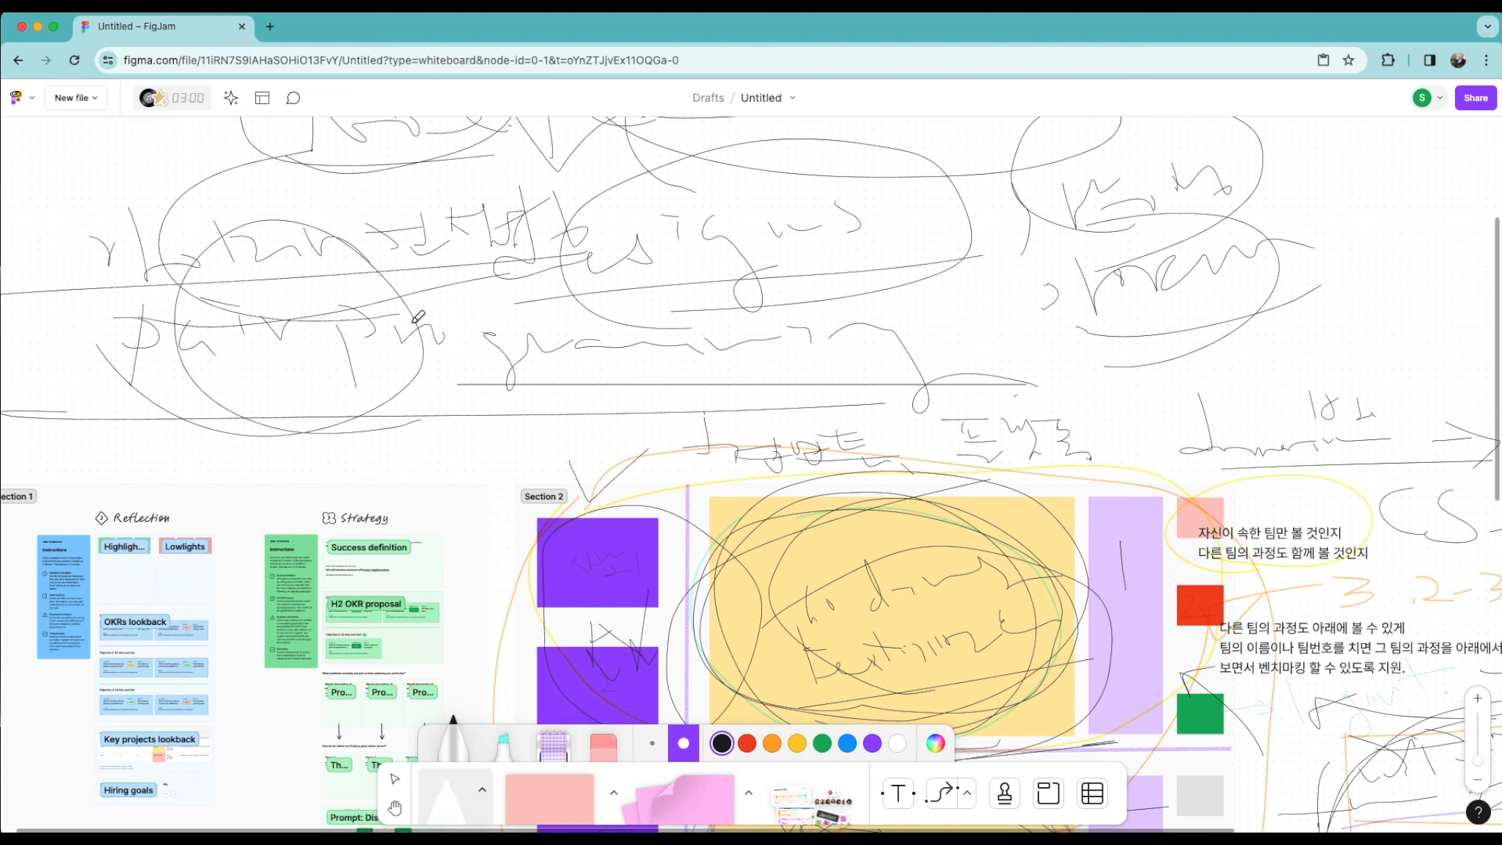
scroll(870, 474, down, 4)
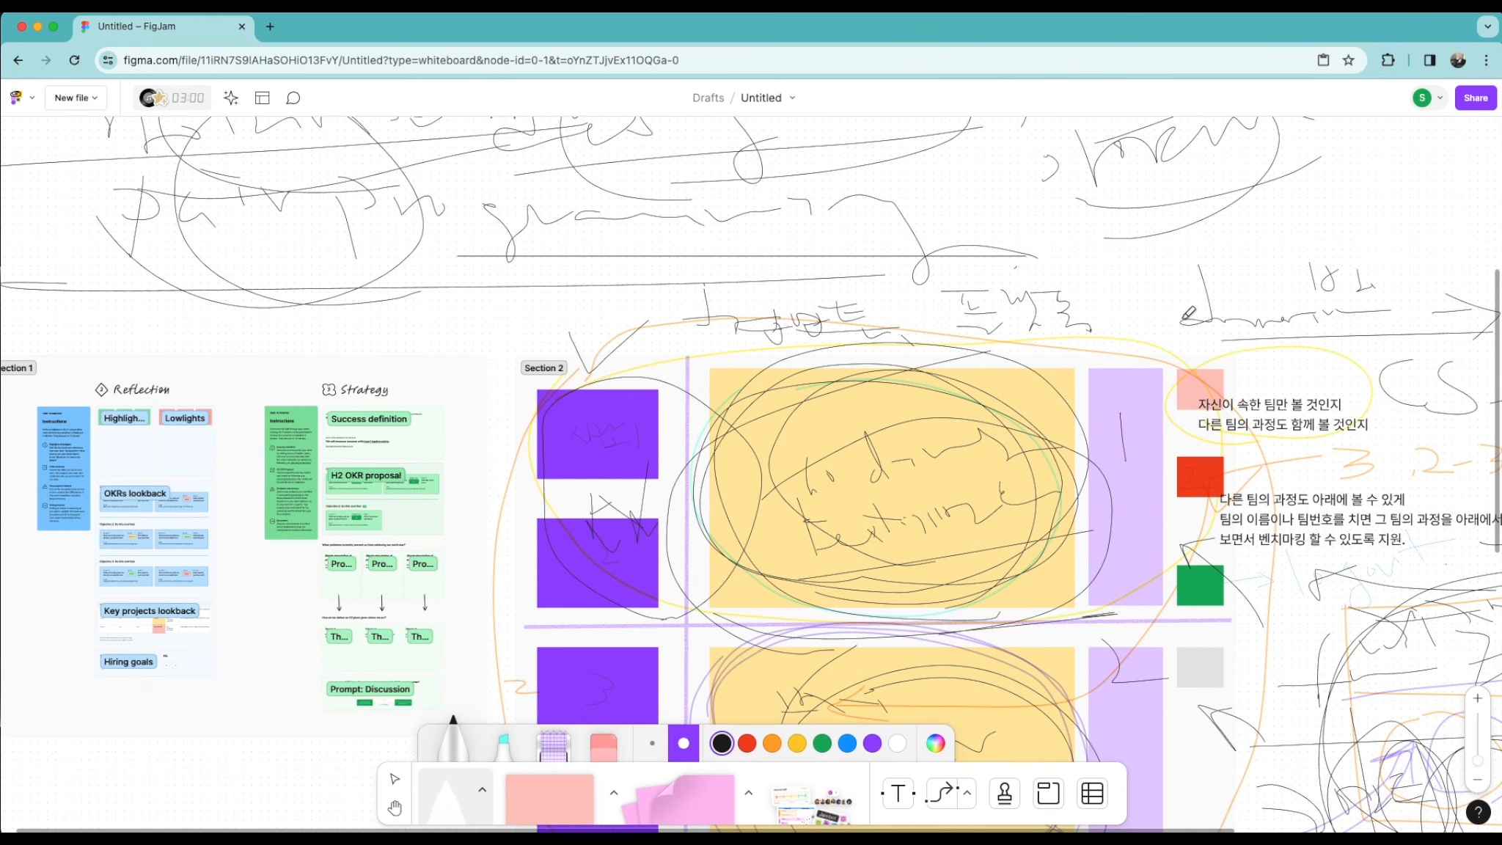
scroll(698, 420, down, 2)
scroll(235, 605, up, 4)
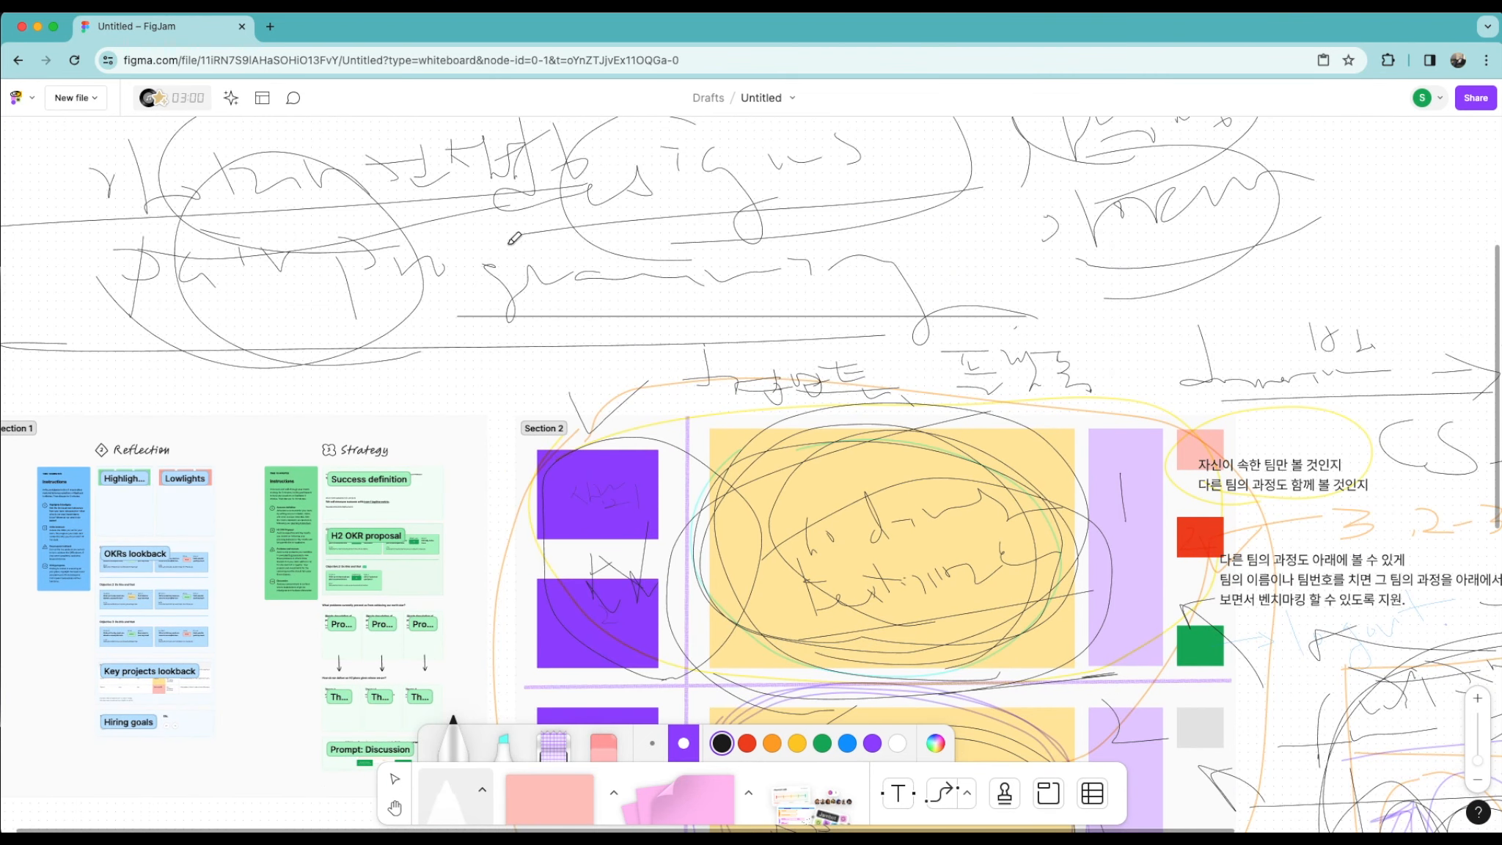
scroll(396, 253, down, 4)
scroll(411, 262, up, 10)
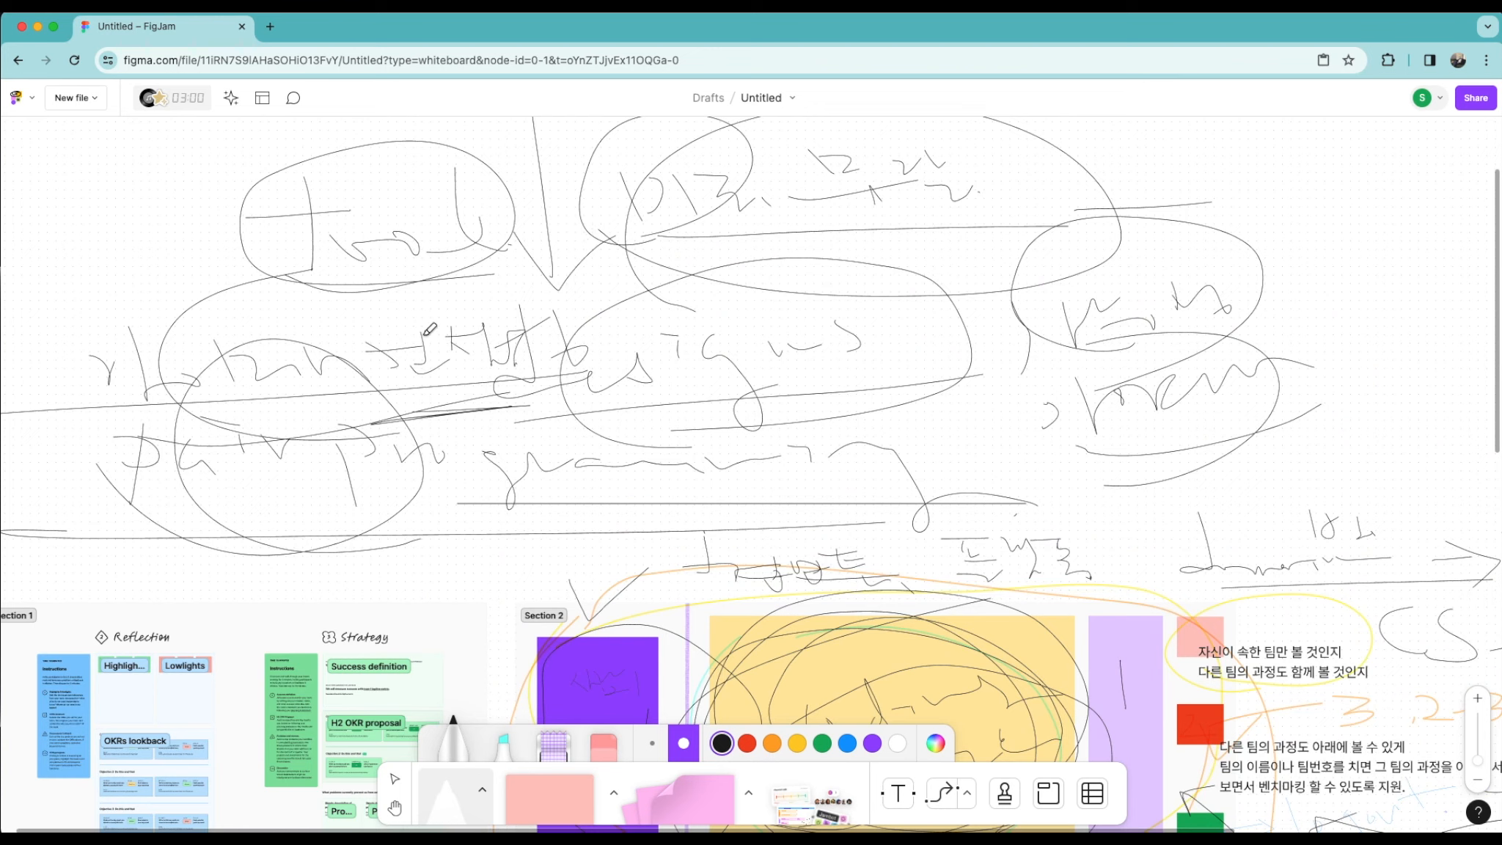
Step: Draw an arrow upward from the note above "pair programming" and handwrite two underlined Korean lines over the circled "tool"
mouse_move(228, 341)
mouse_down()
mouse_move(130, 193)
mouse_move(133, 226)
mouse_move(211, 223)
mouse_up()
mouse_move(40, 146)
mouse_down()
mouse_move(248, 168)
mouse_move(322, 137)
mouse_move(509, 135)
mouse_move(512, 220)
mouse_up()
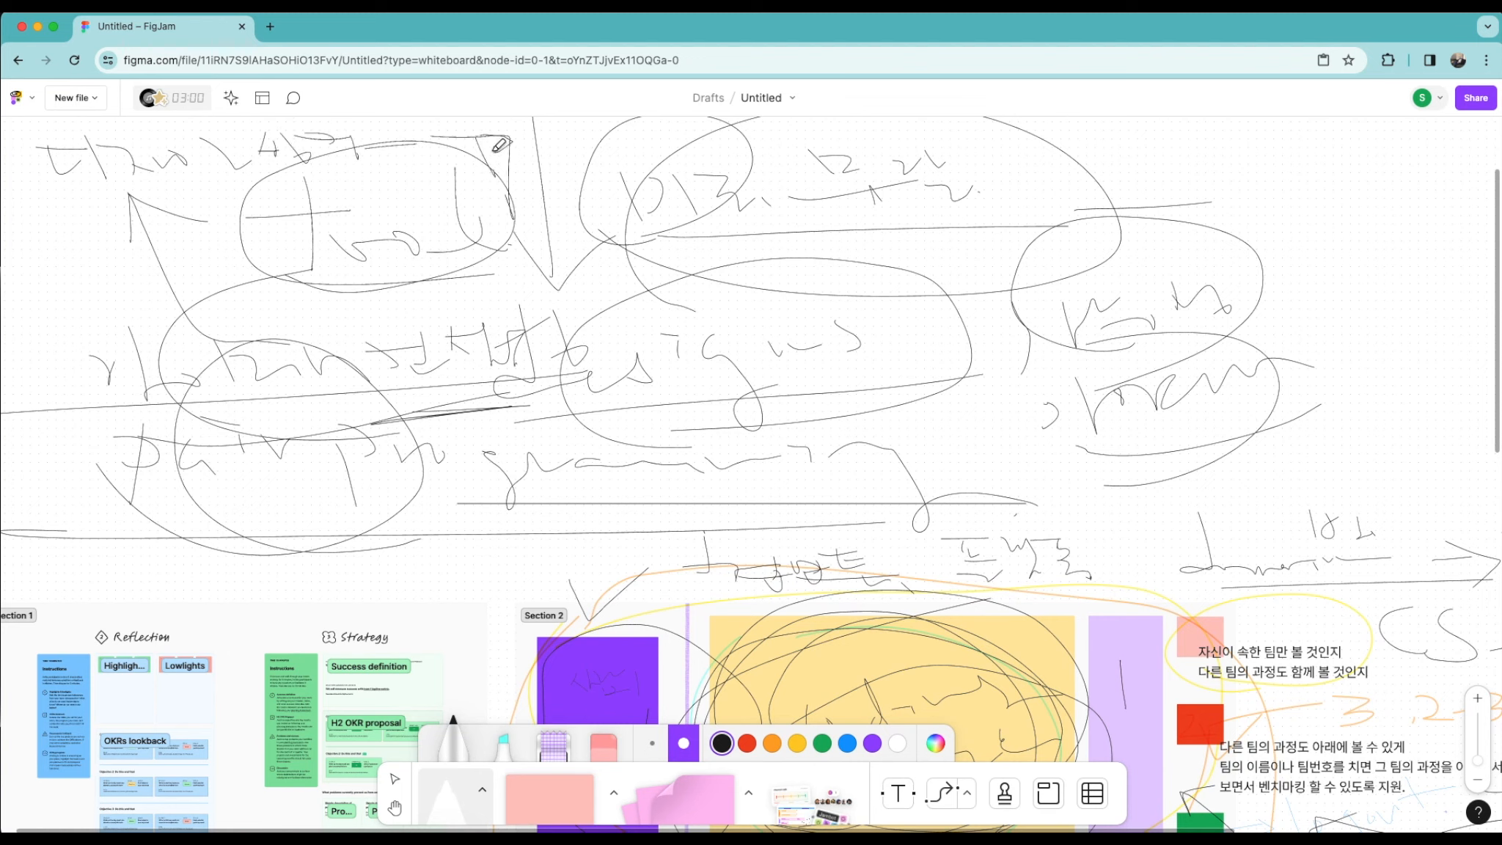
mouse_move(175, 193)
mouse_down()
mouse_move(446, 158)
mouse_move(288, 175)
mouse_move(294, 250)
mouse_move(244, 207)
mouse_up()
mouse_move(113, 260)
mouse_down()
mouse_move(174, 275)
mouse_move(208, 258)
mouse_move(324, 284)
mouse_up()
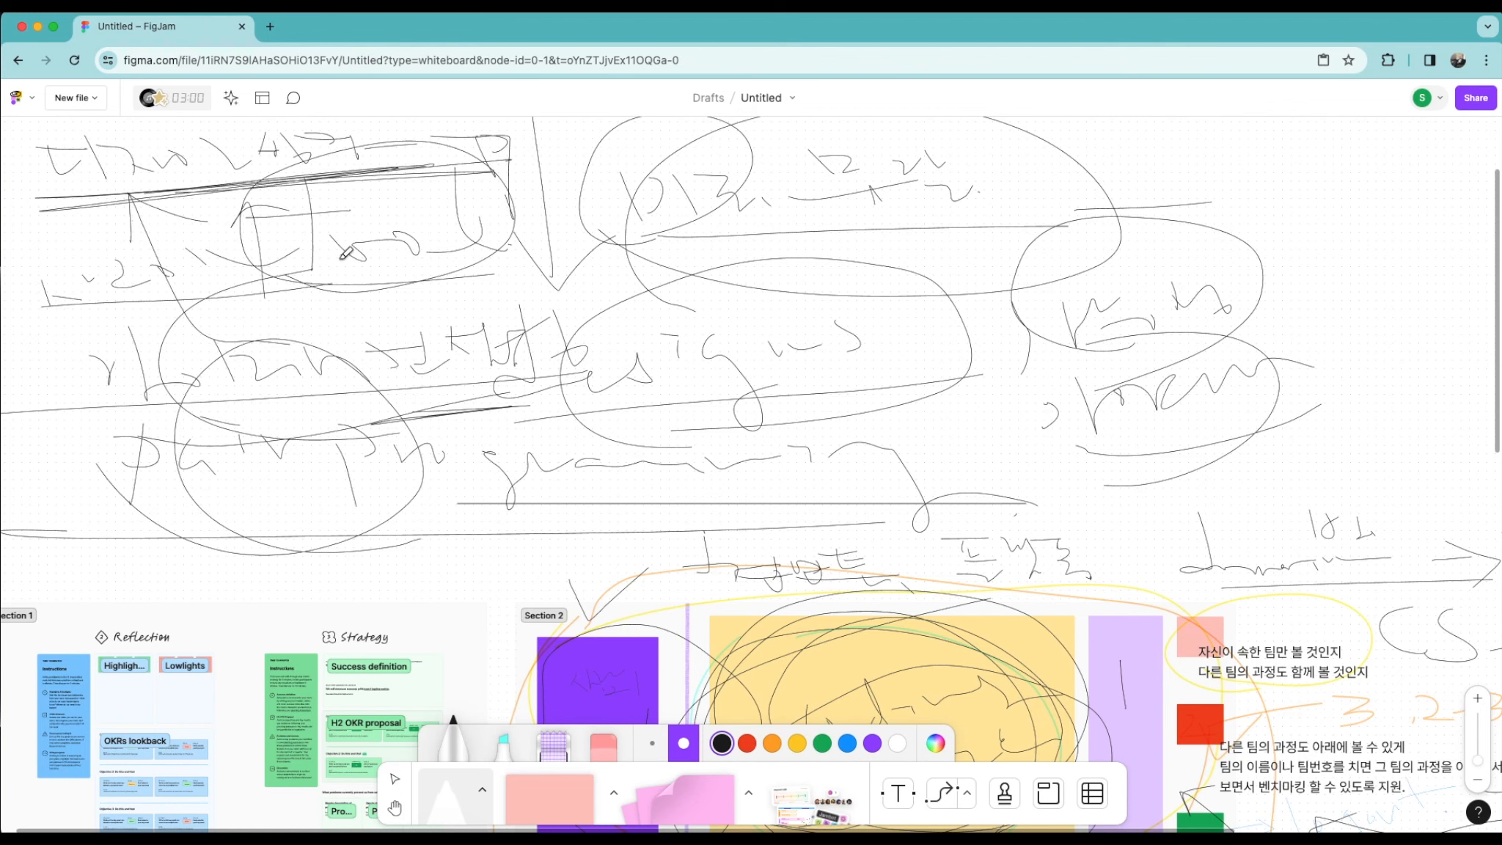
Step: Draw a line above the "미로" note and handwrite a four-line list including "SWOT" in the space beside it
drag(821, 154, 1172, 136)
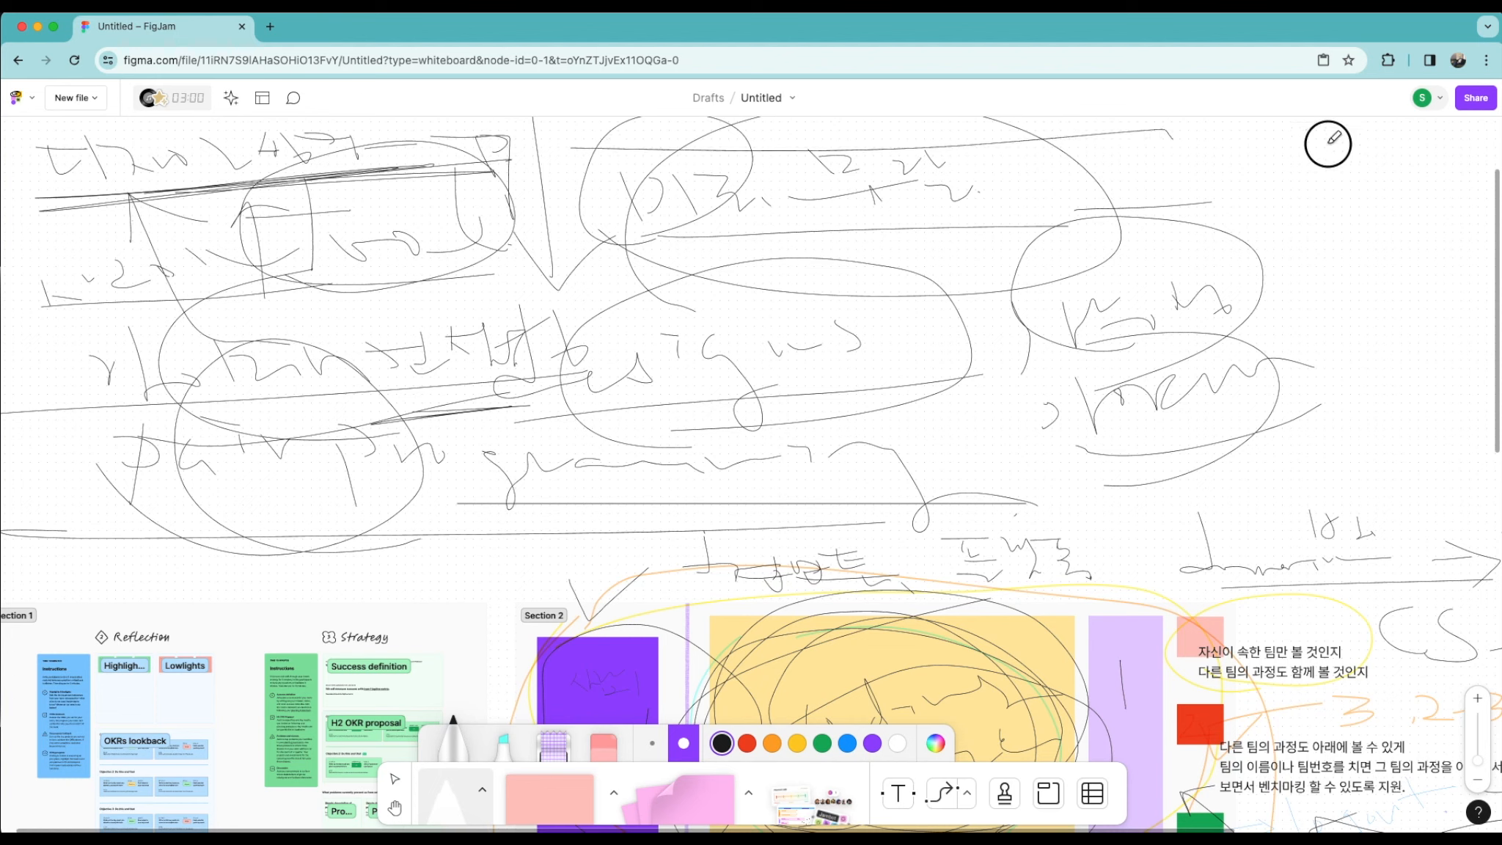
drag(1384, 132, 1460, 175)
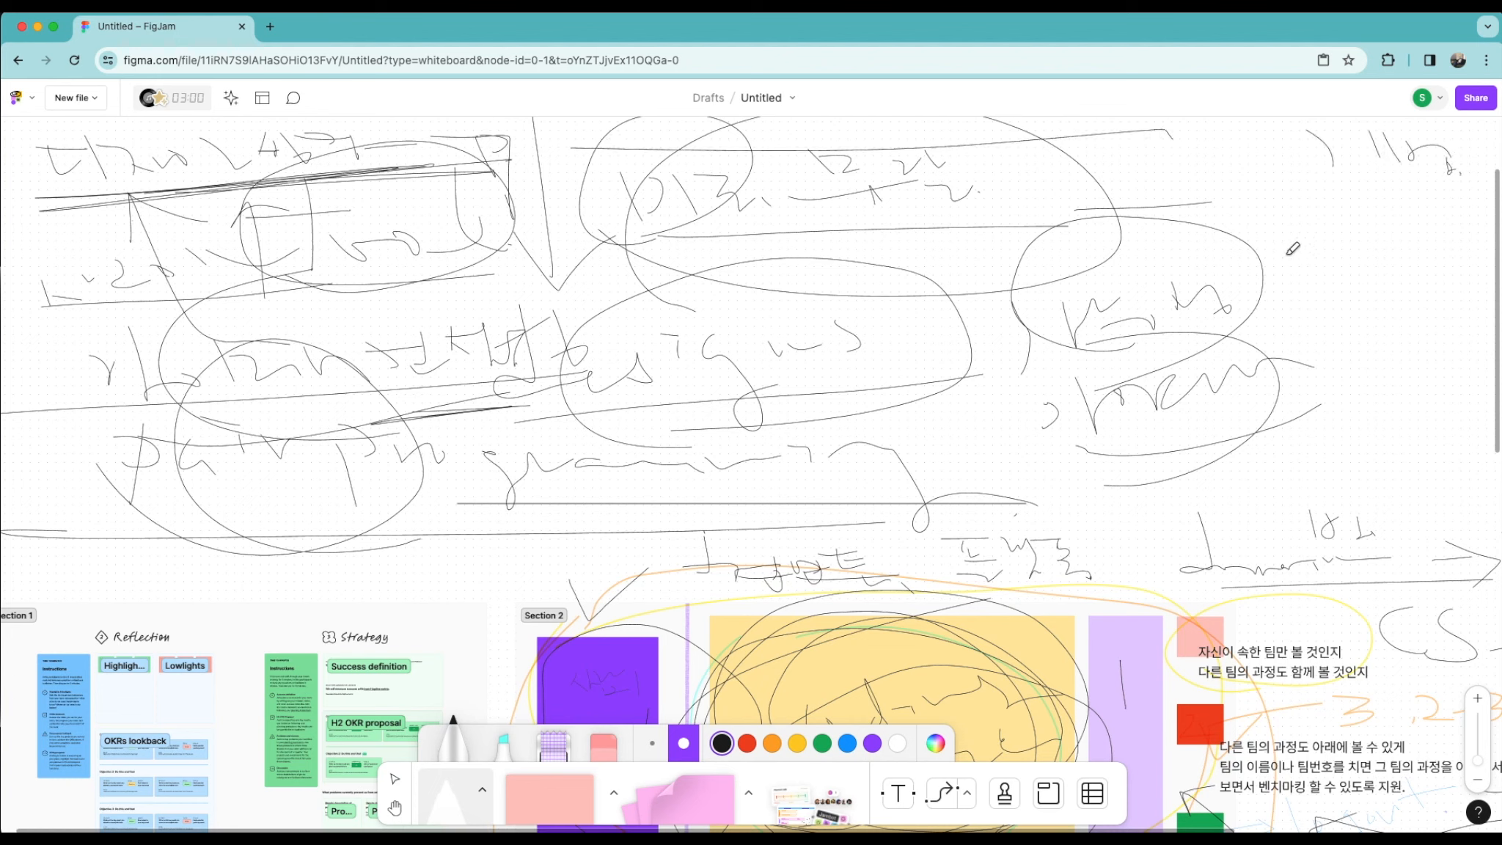
mouse_move(1299, 197)
mouse_down()
mouse_move(1308, 245)
mouse_move(1429, 229)
mouse_up()
drag(1327, 290, 1321, 334)
drag(1348, 306, 1391, 305)
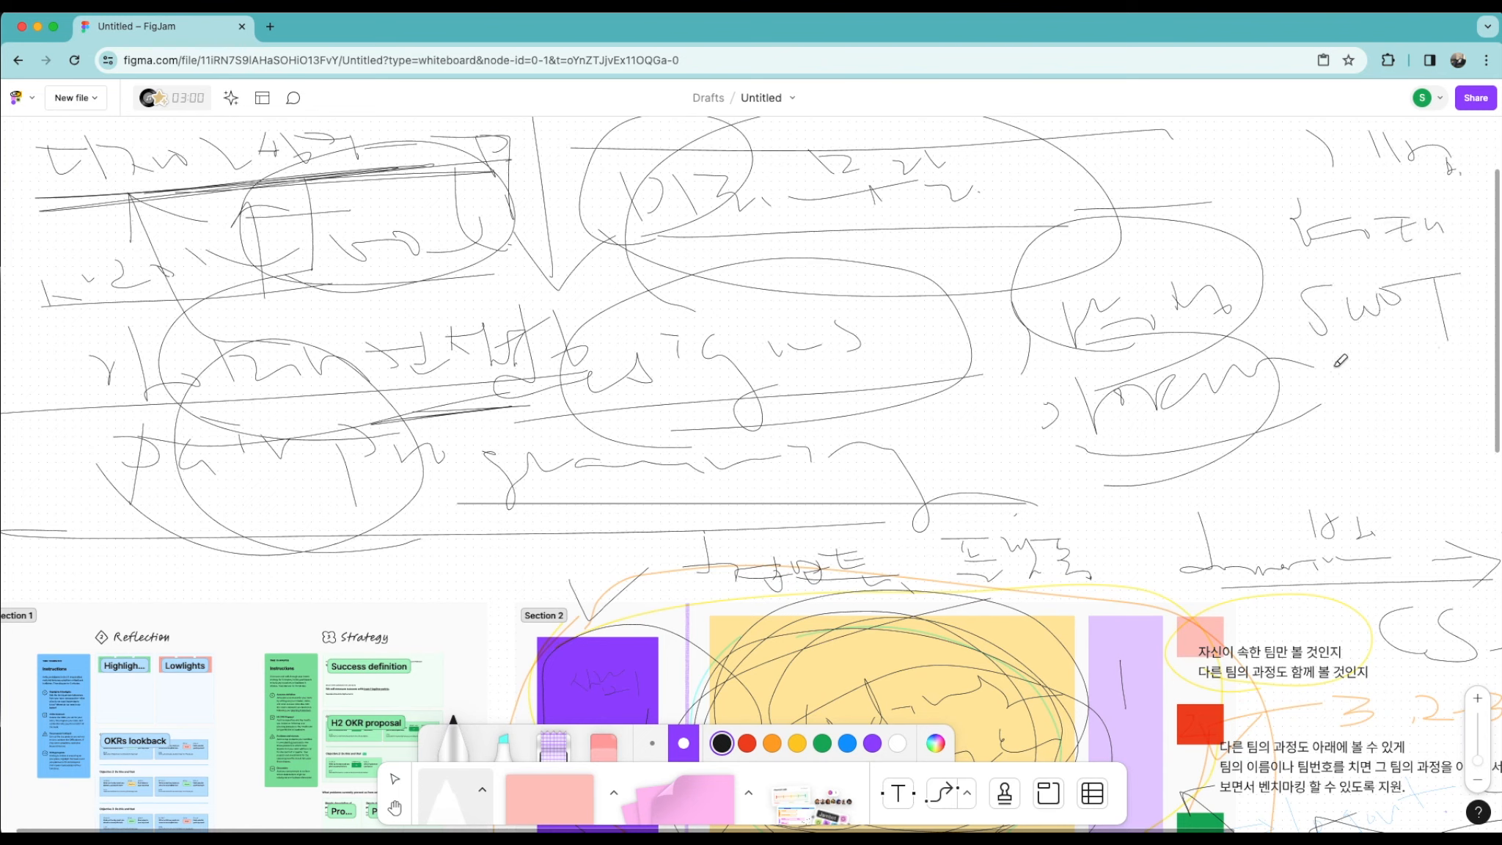
drag(1333, 408, 1375, 388)
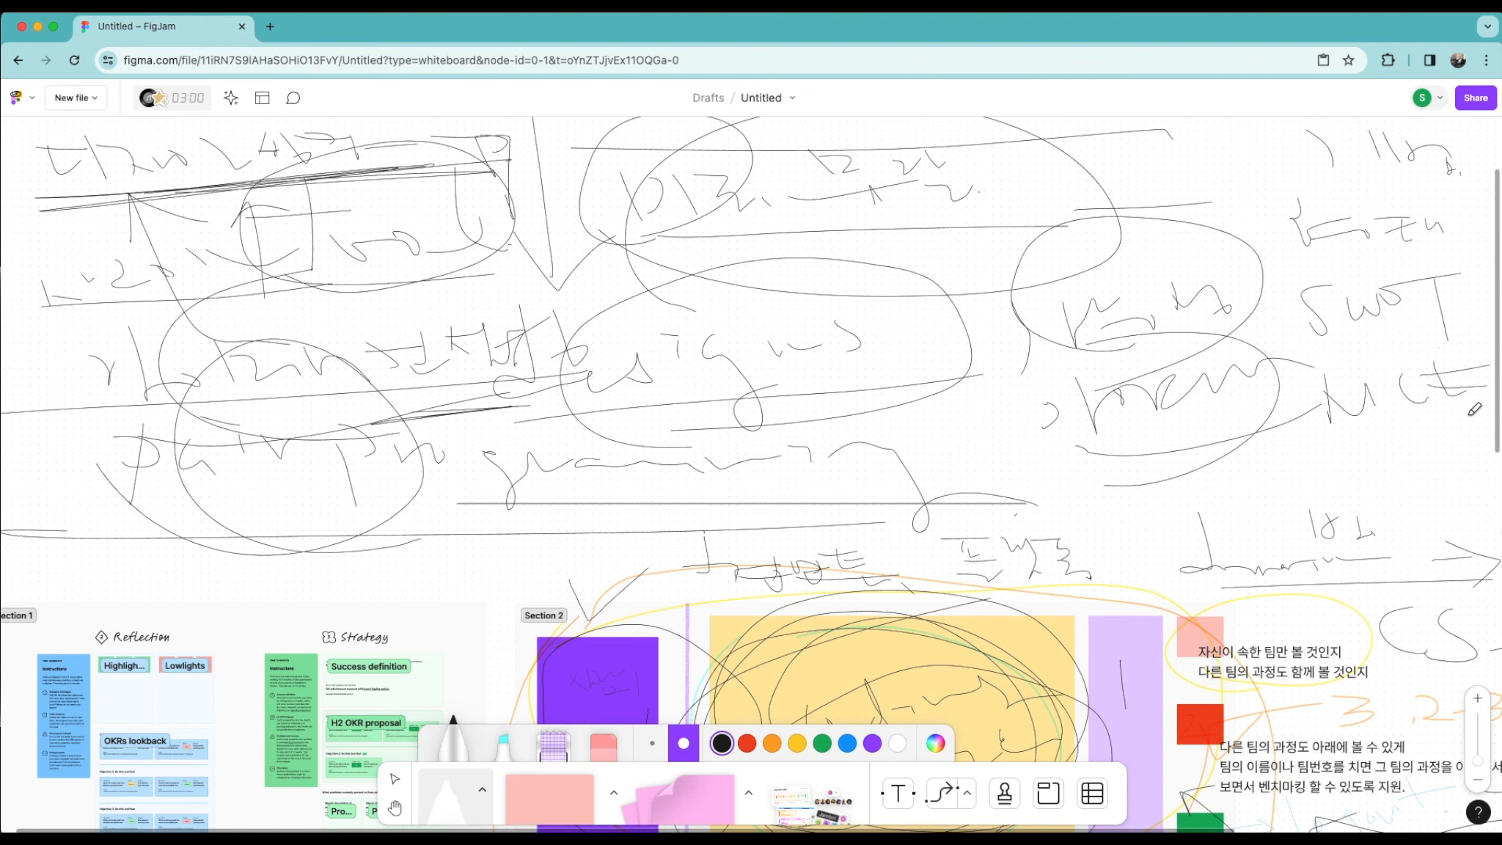
Step: Circle the list's last two entries, draw an arrow from them toward Section 2, and circle the handwritten Korean labels above it
mouse_move(1474, 421)
mouse_down()
mouse_move(1252, 444)
mouse_move(1499, 399)
mouse_move(1382, 275)
mouse_up()
drag(1060, 496, 1006, 532)
mouse_move(1351, 405)
mouse_down()
mouse_move(1158, 533)
mouse_move(1240, 509)
mouse_up()
drag(995, 463, 1036, 631)
mouse_move(864, 650)
mouse_down()
mouse_move(939, 557)
mouse_move(919, 610)
mouse_up()
Step: Draw more black loops and arrow strokes over Section 2's upper purple rectangles and upper yellow panel
scroll(908, 604, down, 2)
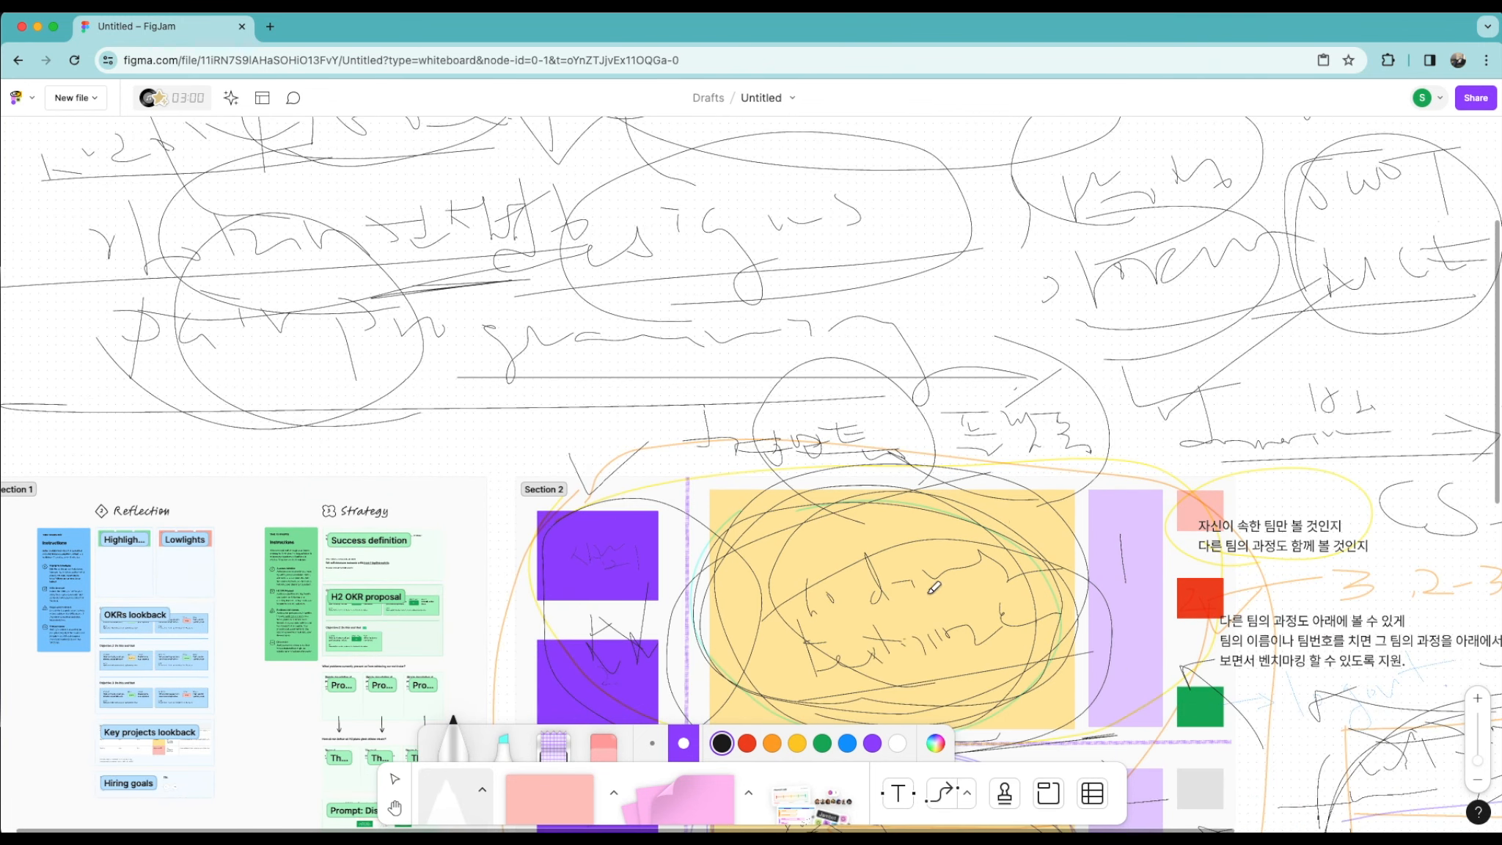
scroll(914, 598, down, 3)
mouse_move(569, 348)
mouse_down()
mouse_move(546, 442)
mouse_move(671, 338)
mouse_move(1029, 462)
mouse_move(1241, 361)
mouse_up()
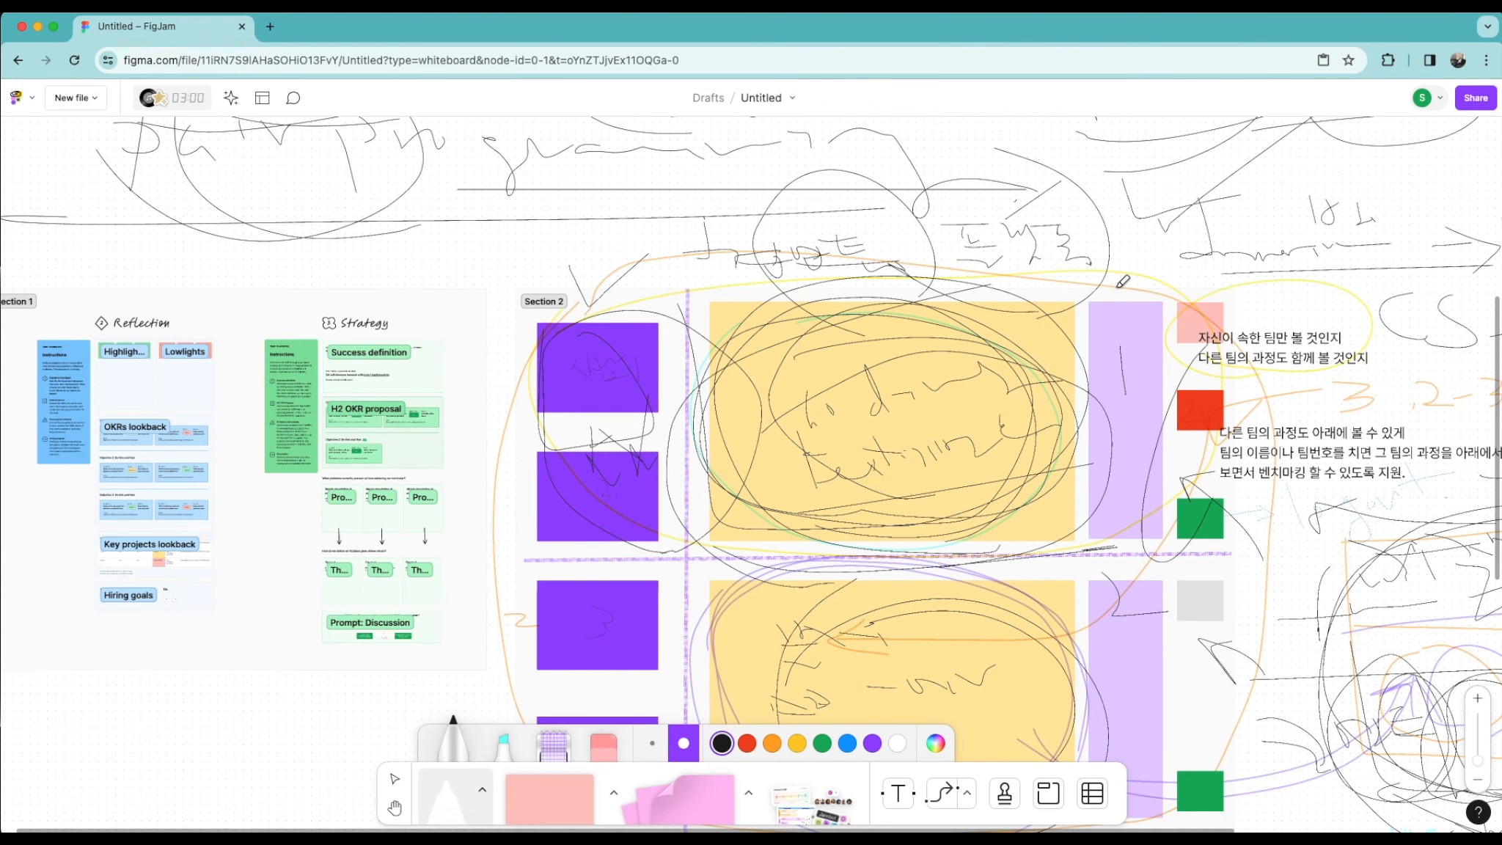
Step: Handwrite a small mark below the "SWOT" list and scribble circles around it
scroll(1378, 181, up, 2)
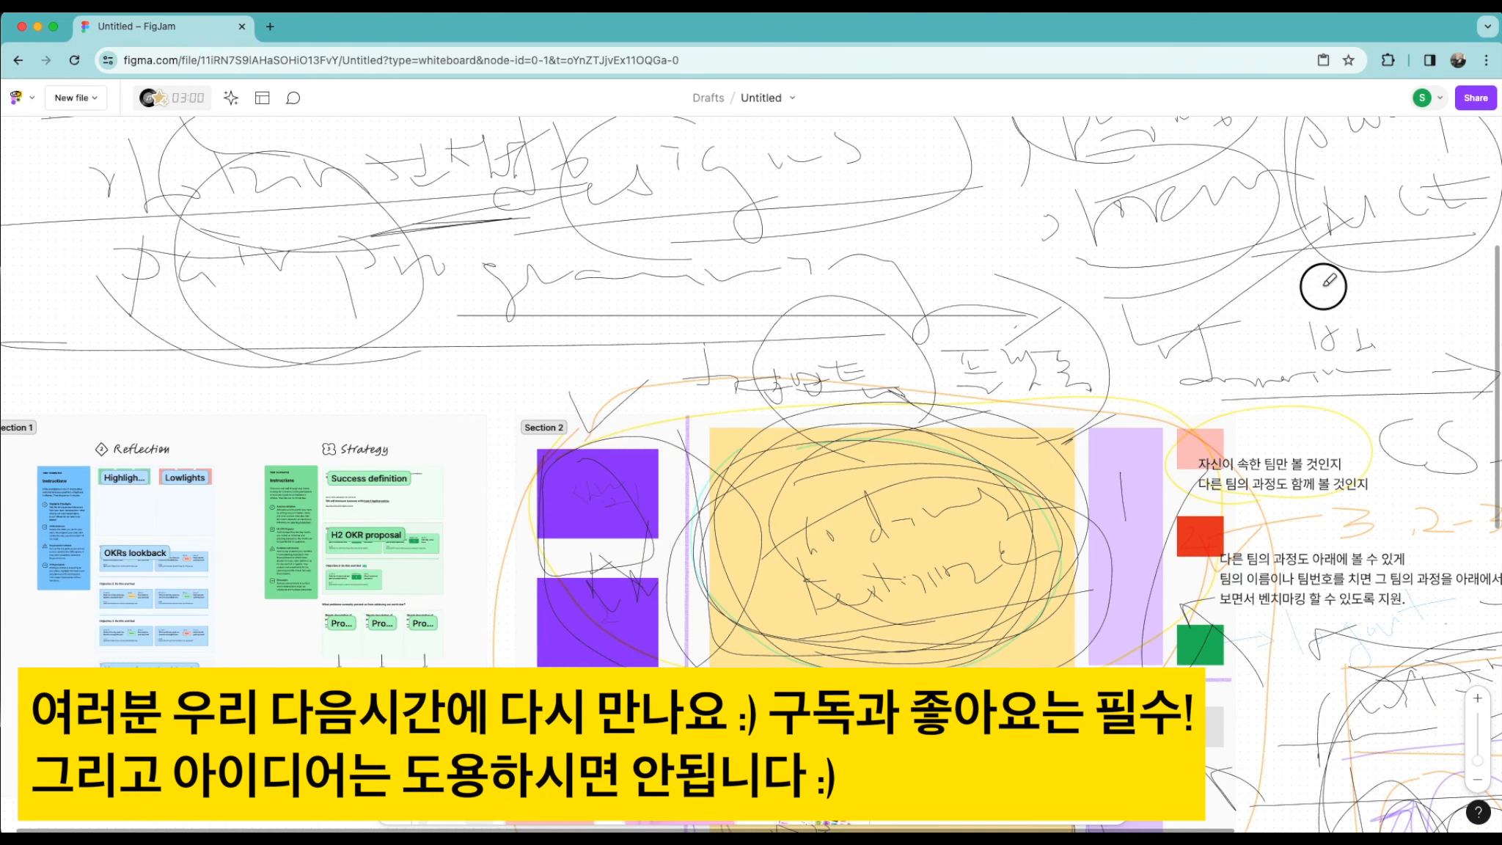
drag(1286, 281, 1322, 320)
mouse_move(1344, 269)
mouse_down()
mouse_move(1358, 326)
mouse_move(1287, 215)
mouse_move(1383, 323)
mouse_move(1385, 239)
mouse_move(1419, 299)
mouse_move(1349, 363)
mouse_up()
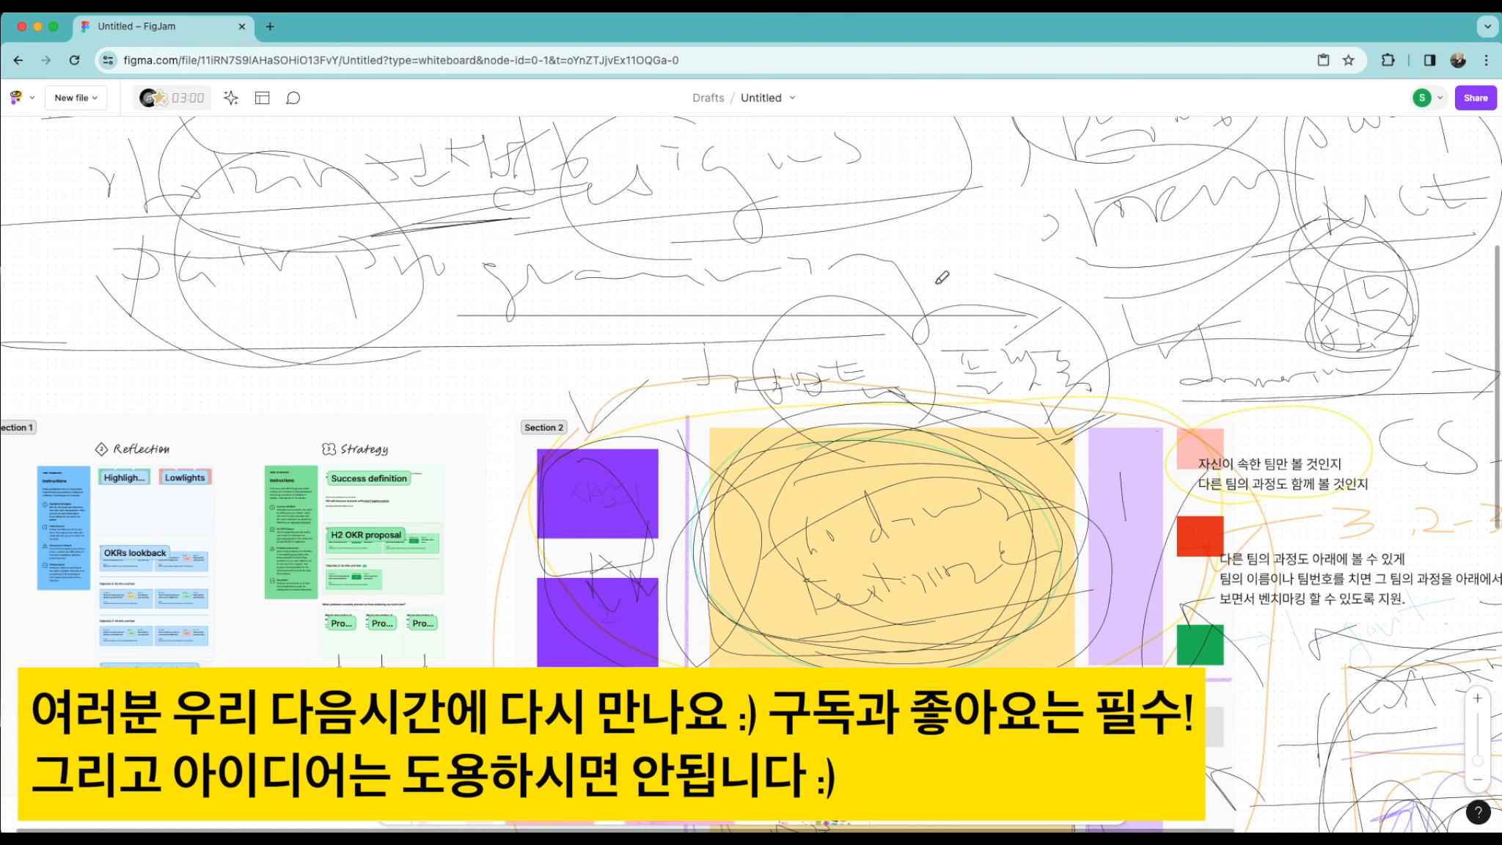
scroll(941, 277, up, 5)
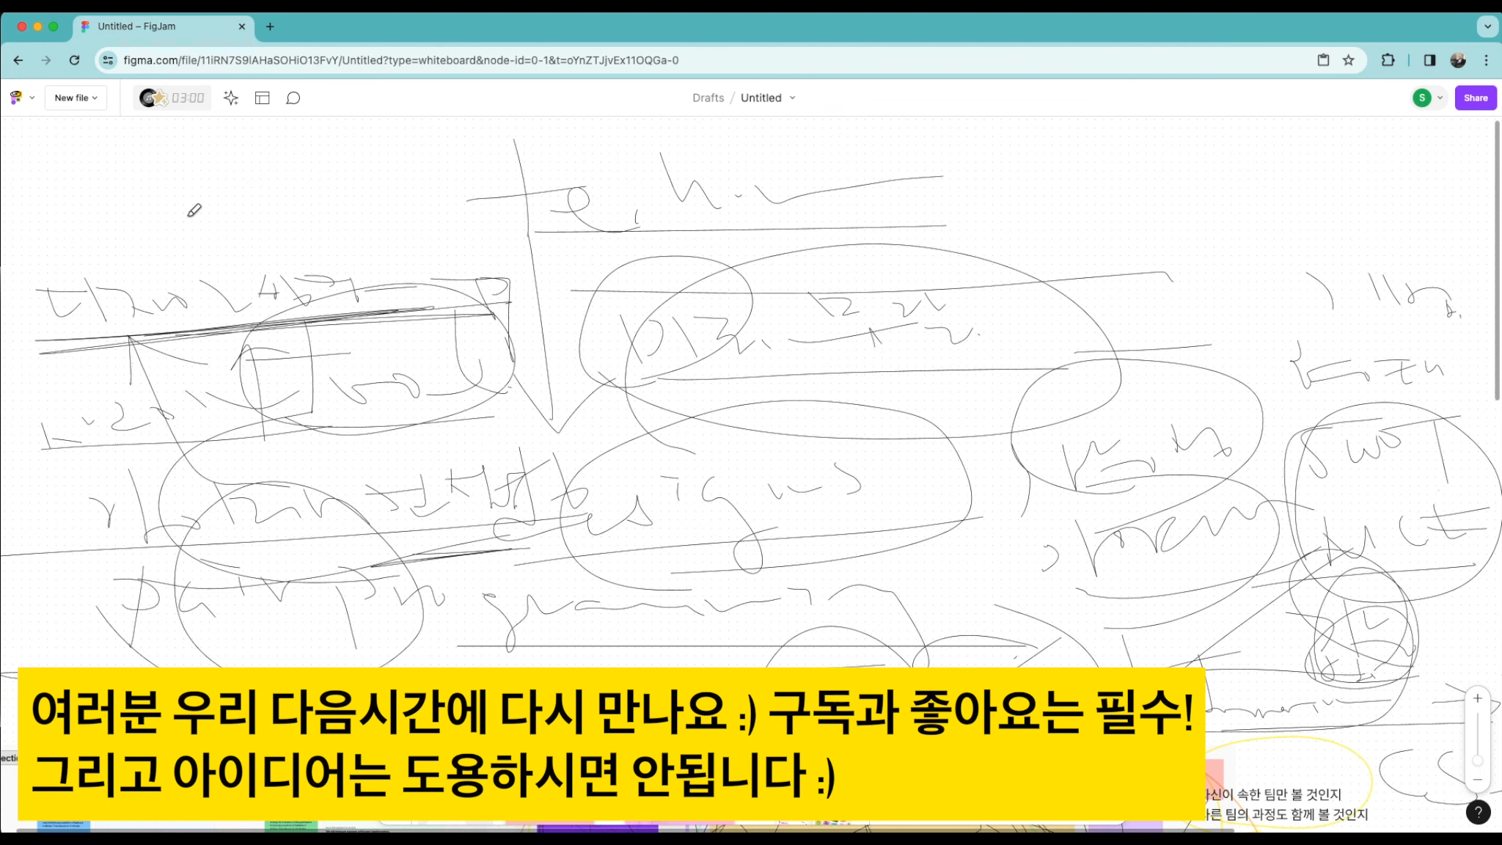
scroll(529, 361, down, 10)
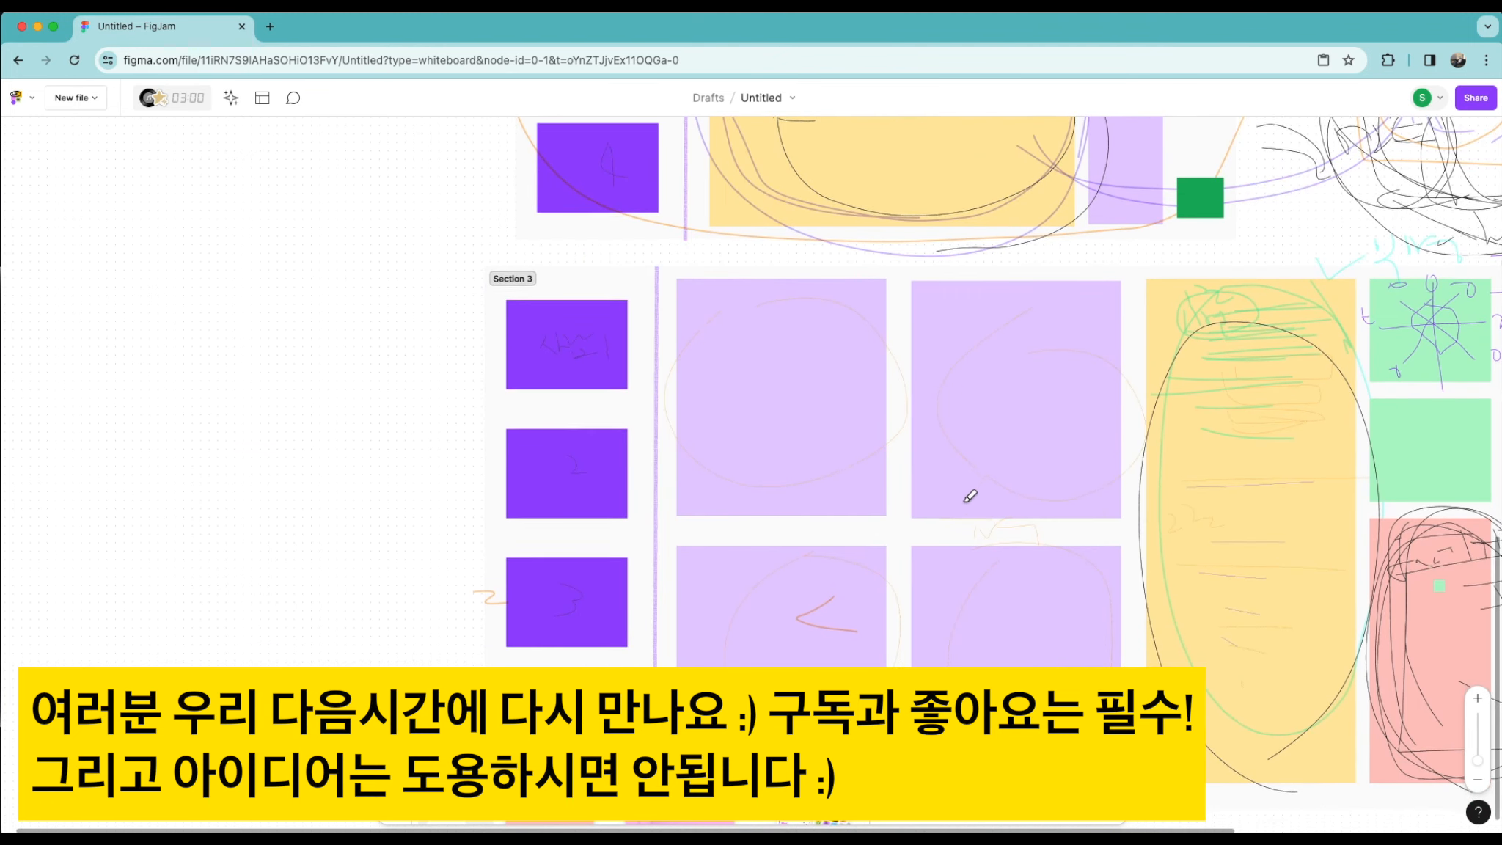
scroll(880, 469, down, 3)
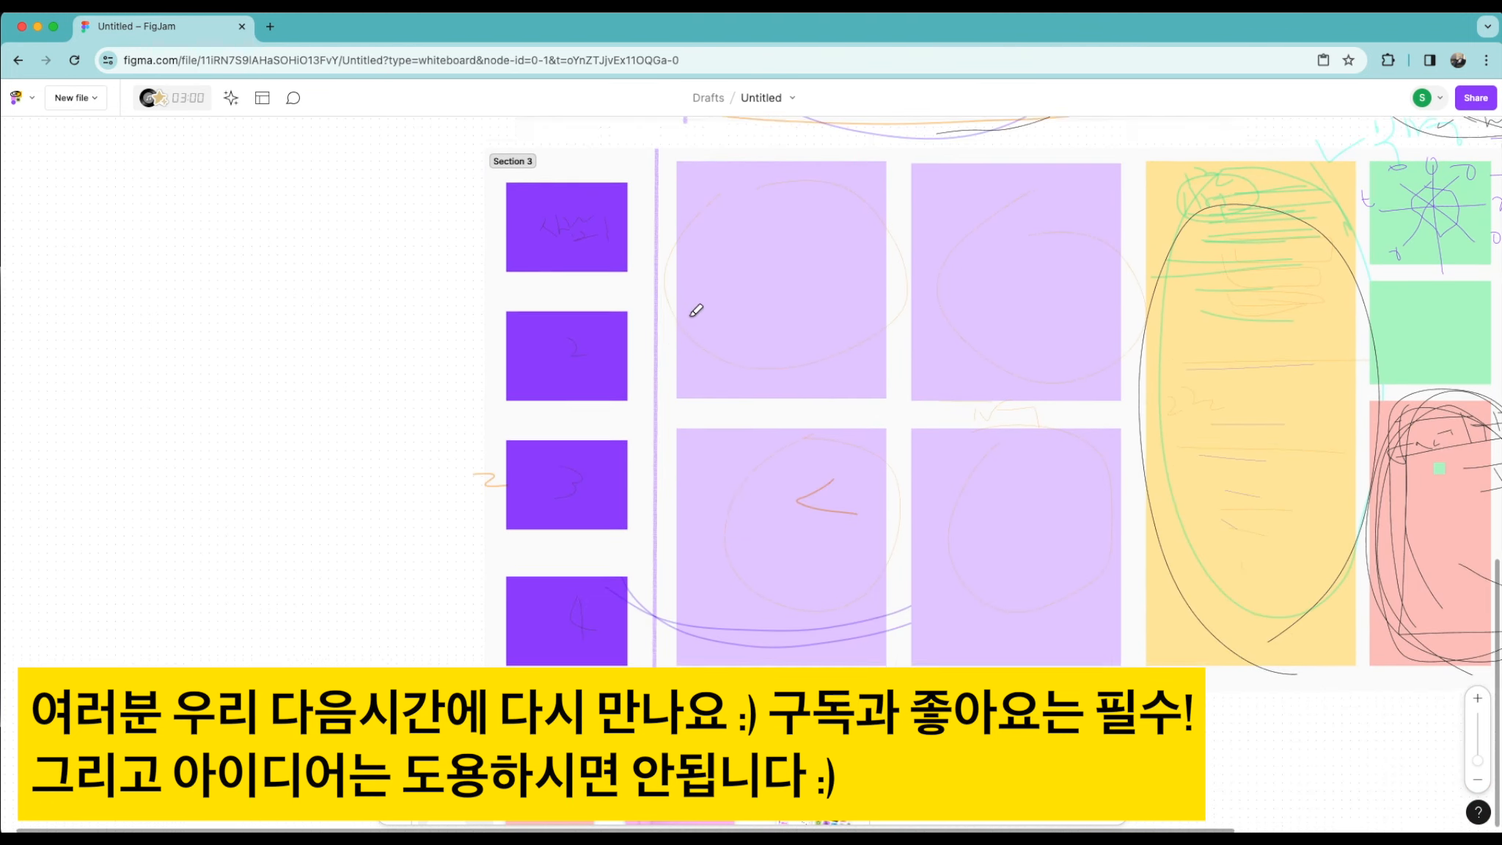
scroll(587, 344, up, 5)
scroll(885, 284, up, 1)
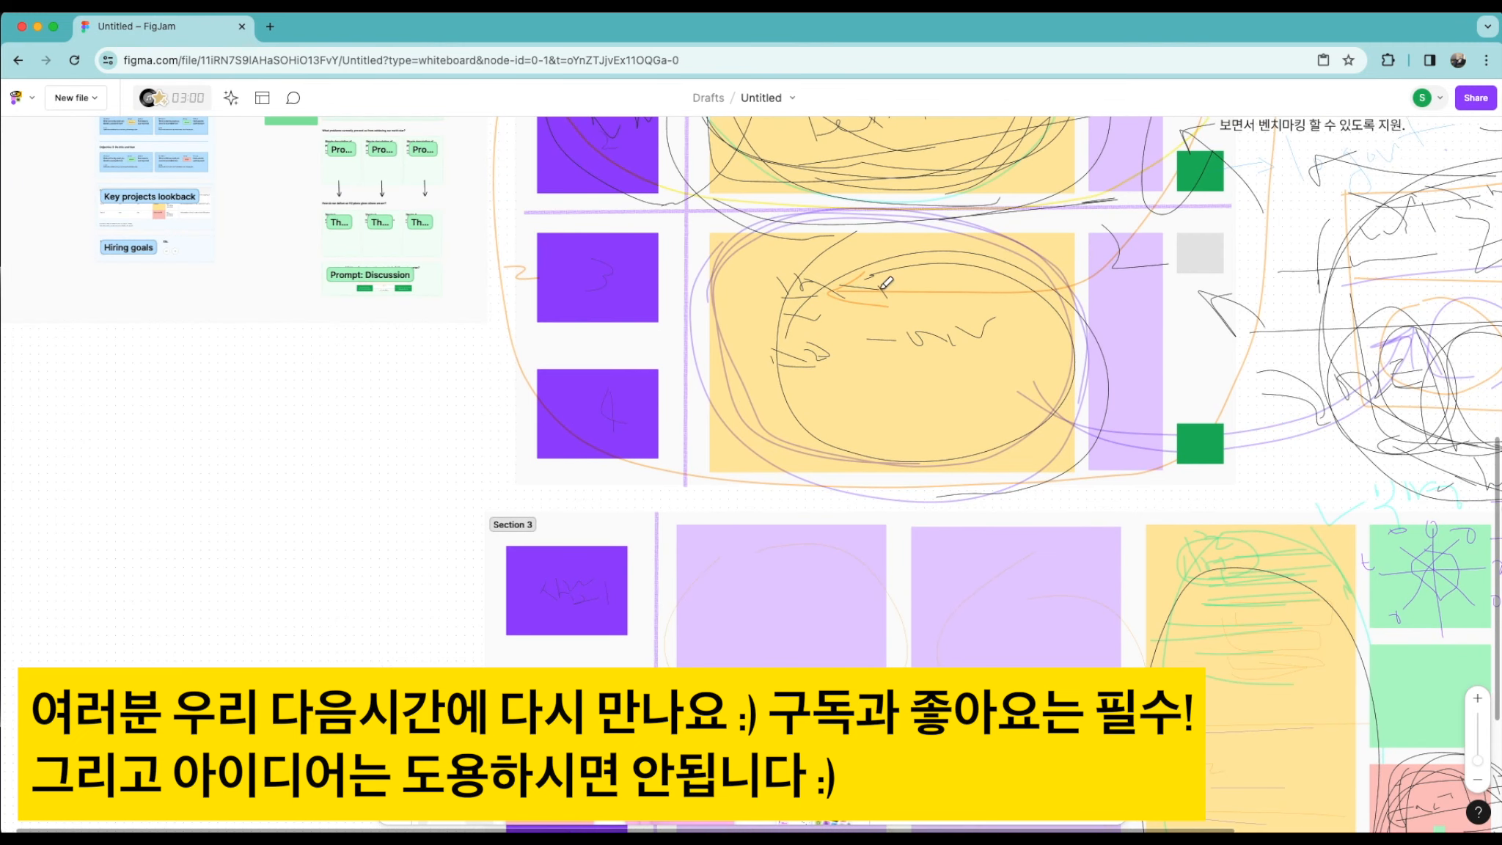
scroll(1109, 270, up, 6)
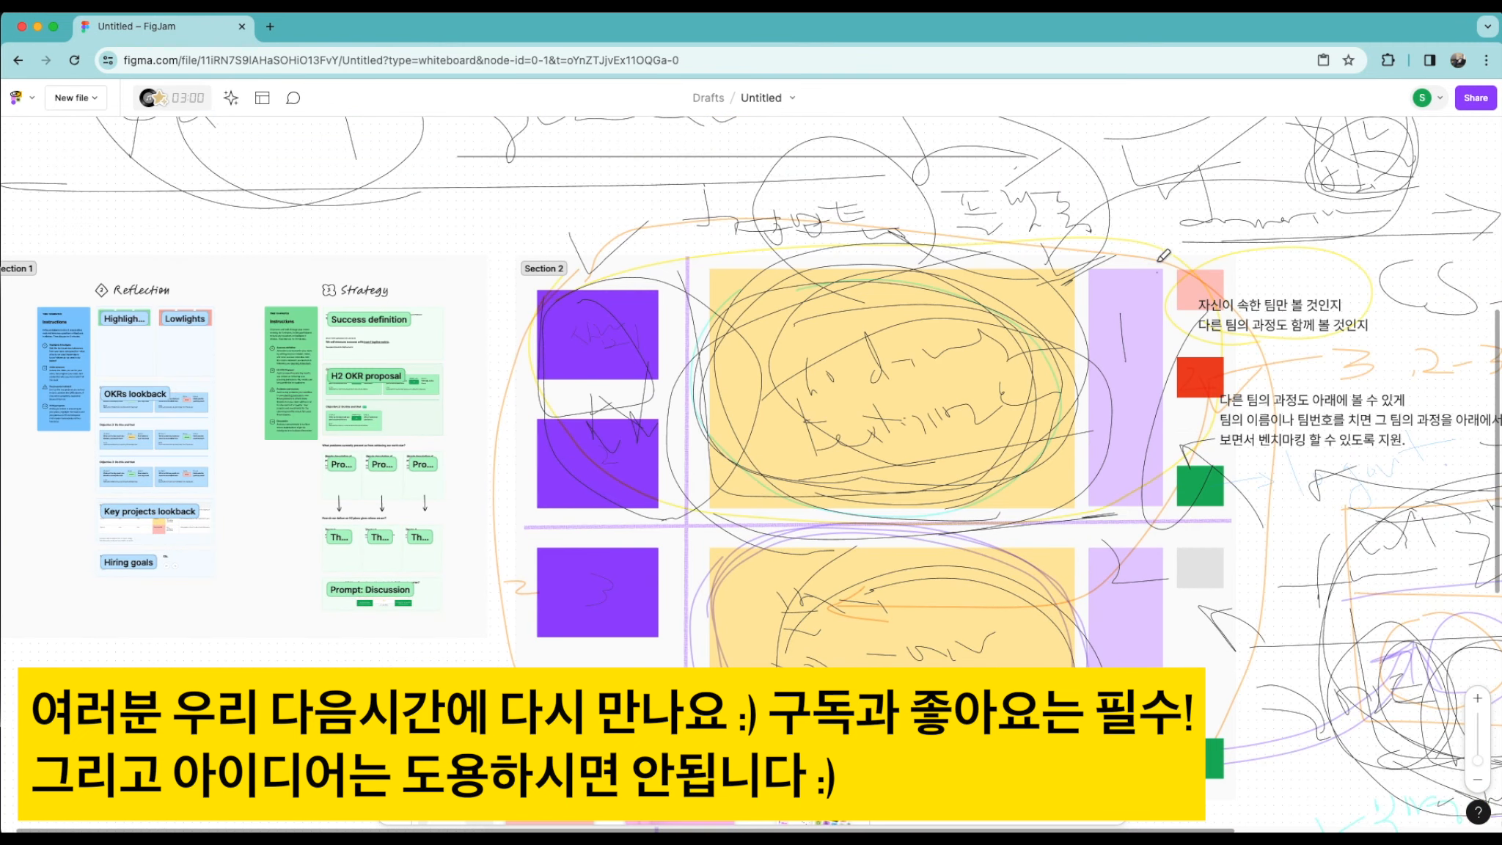